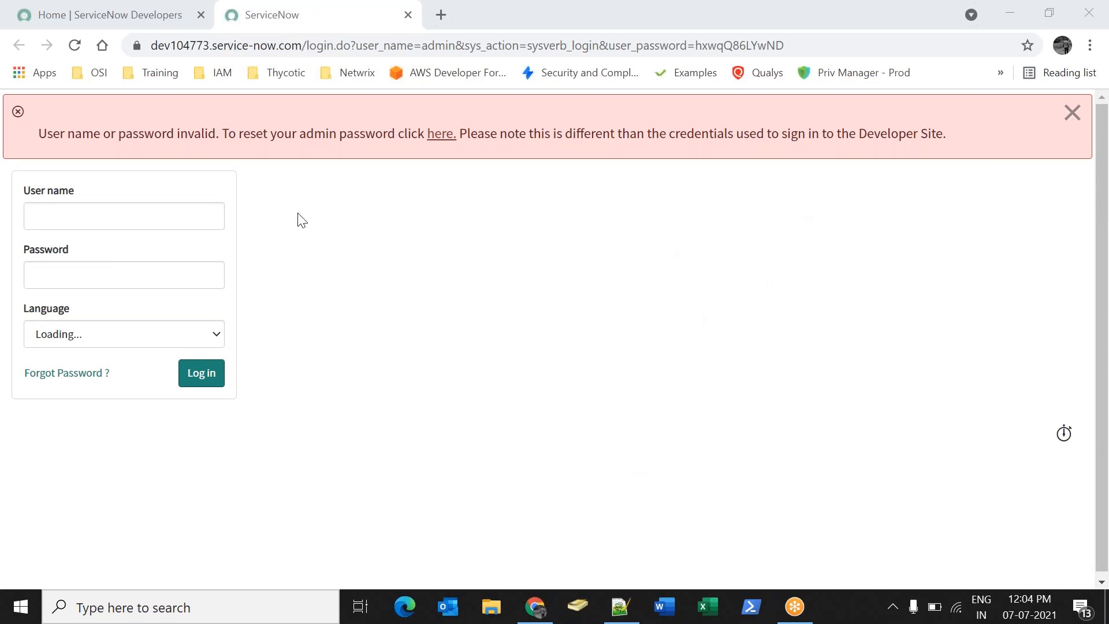
Log in to the instance as the admin user and dismiss Chrome's password warning.
text(admin)
key(Tab)
text(*****)
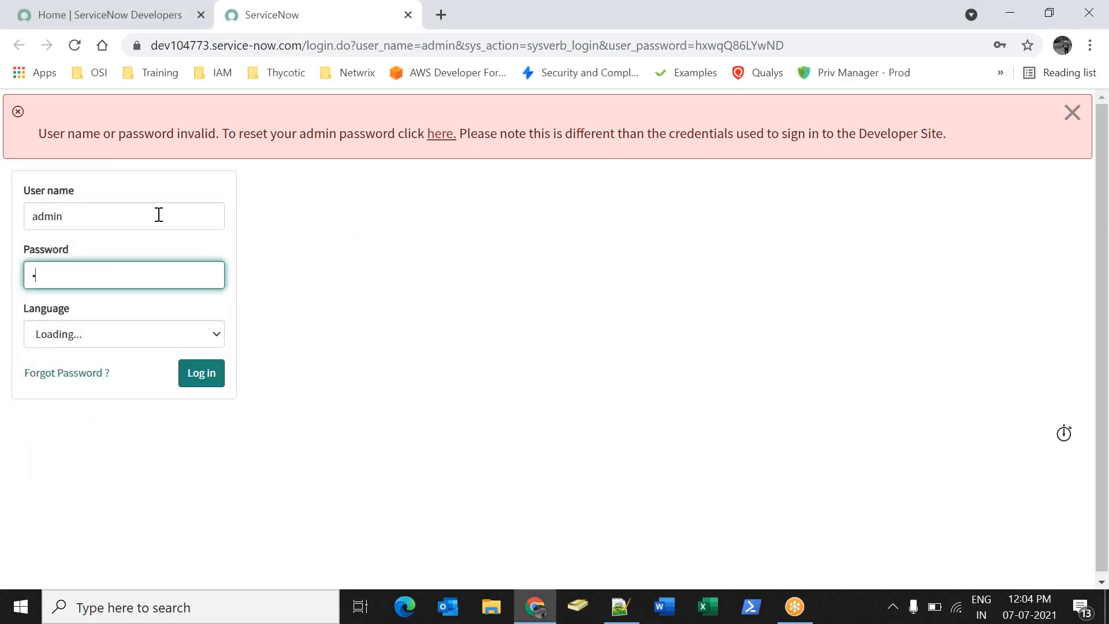
key(Return)
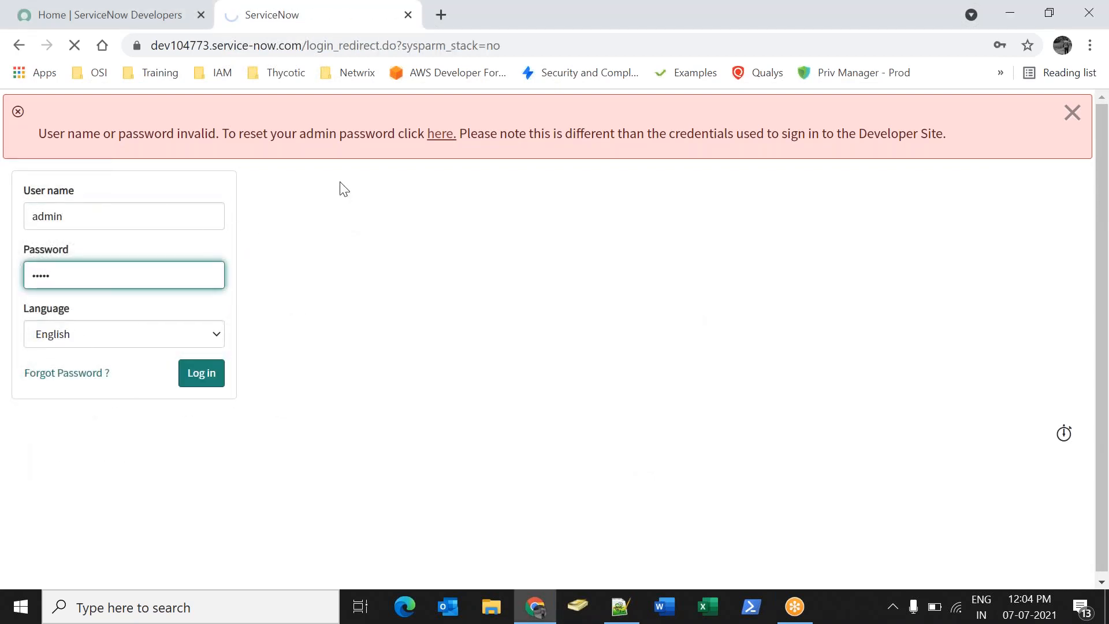
click(707, 278)
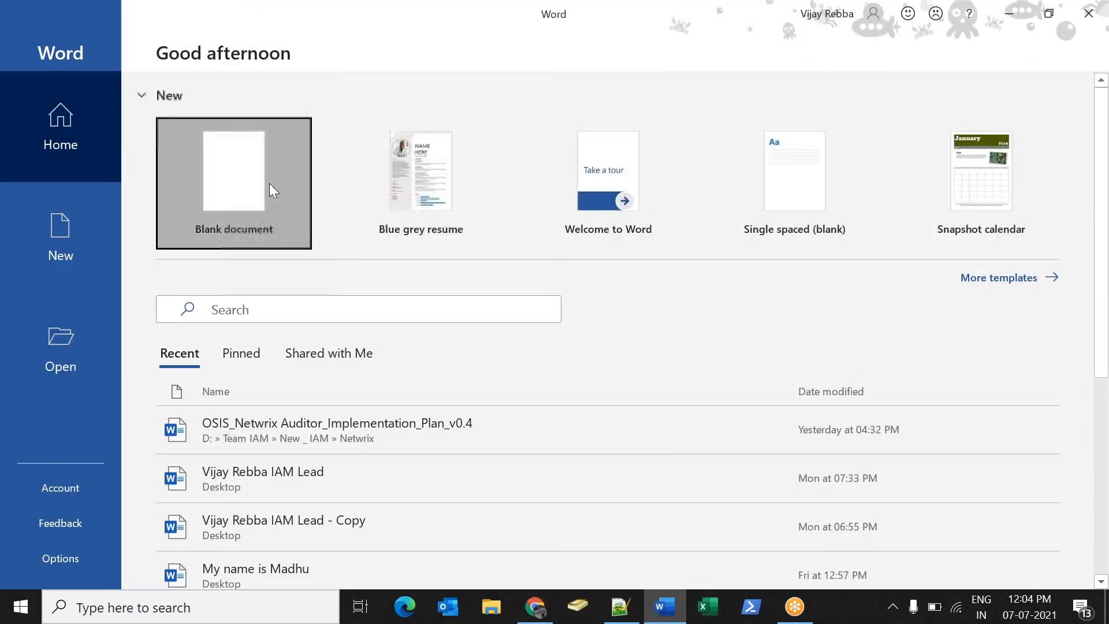
In a blank Word document, write 'SOAP: Simple object Access protocol' and 'We perform SOAP integration by consuming web services:'.
click(269, 182)
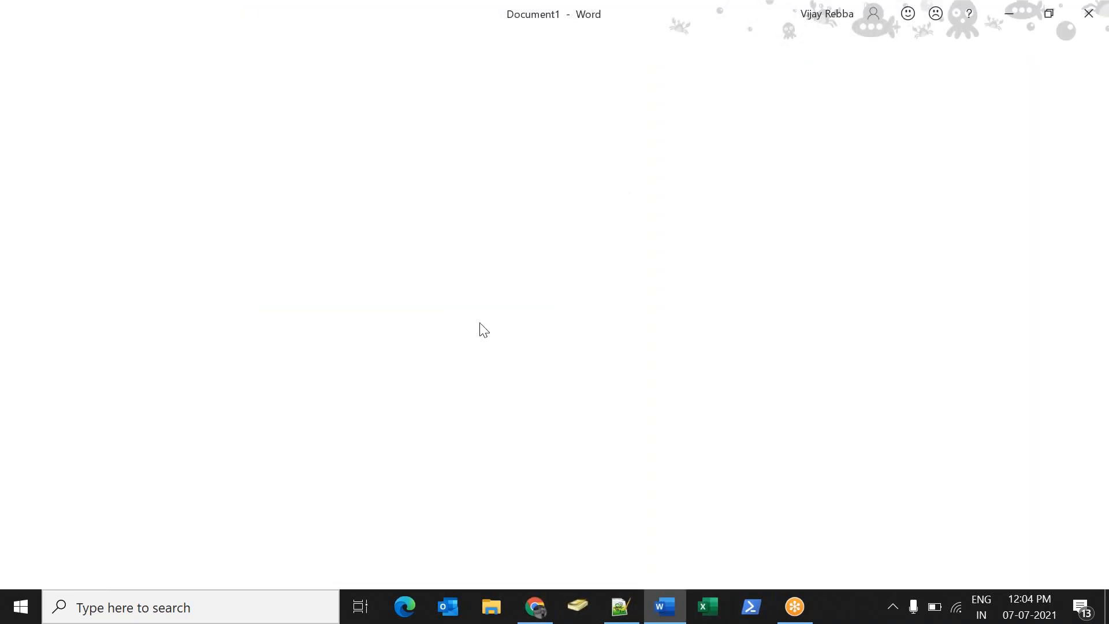
text(So)
key(BackSpace)
text(OAP:)
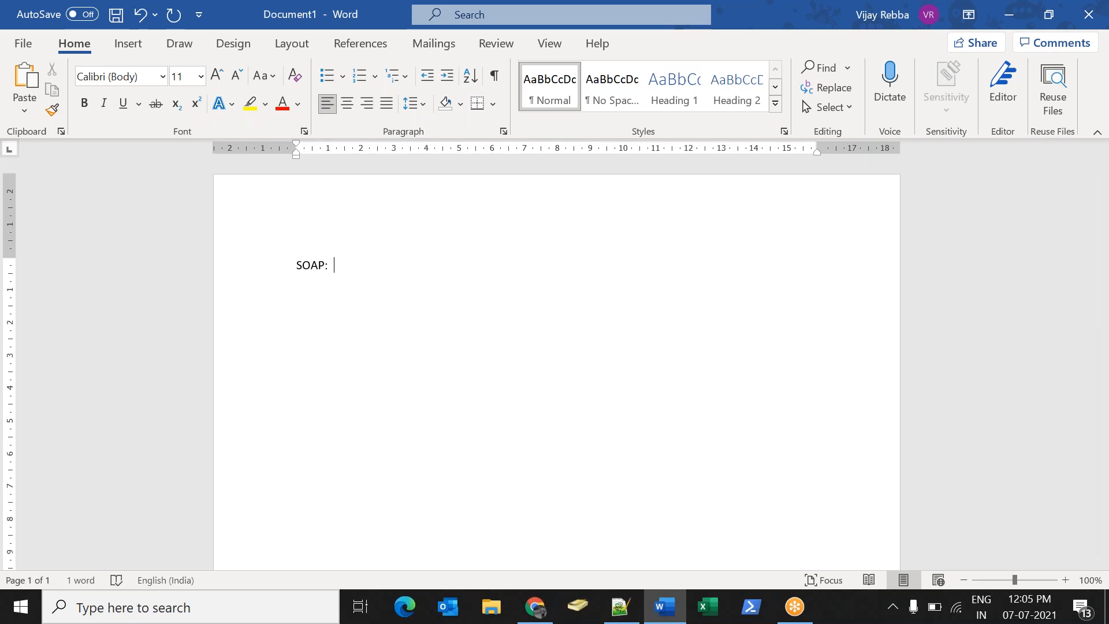
text(Simple obj)
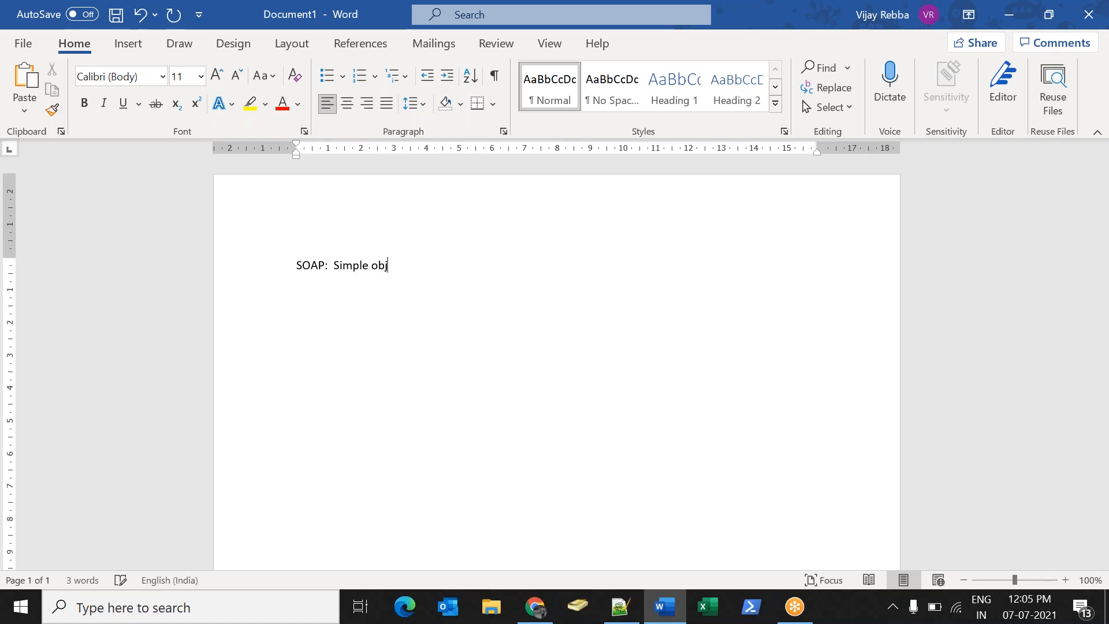
text(ect Access protocal)
key(Return)
text(We perf)
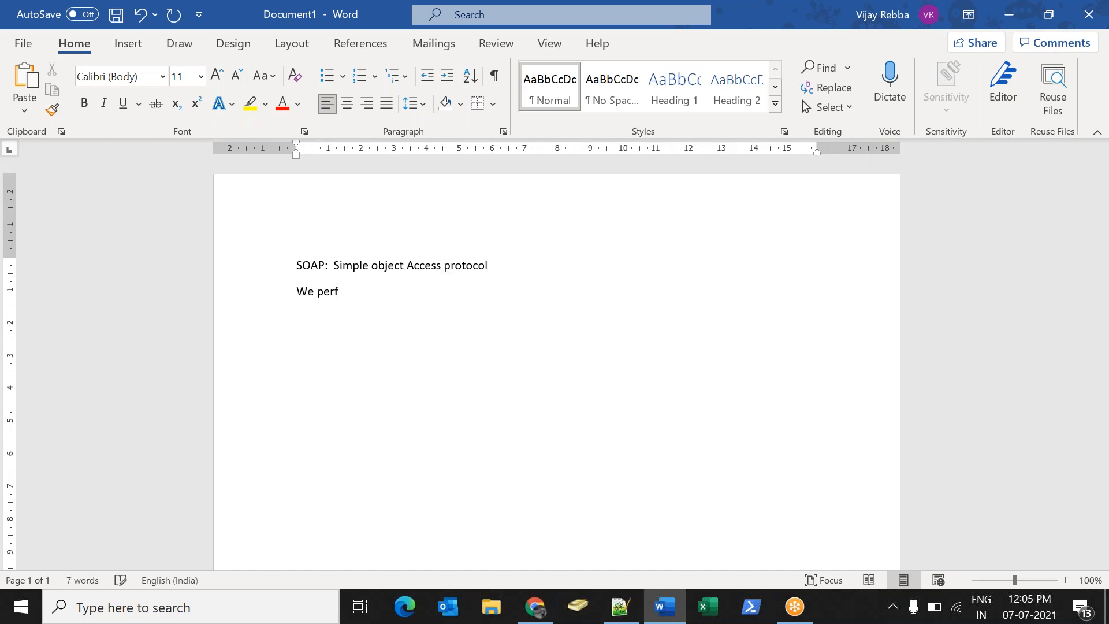
text(orm SOAP integration by )
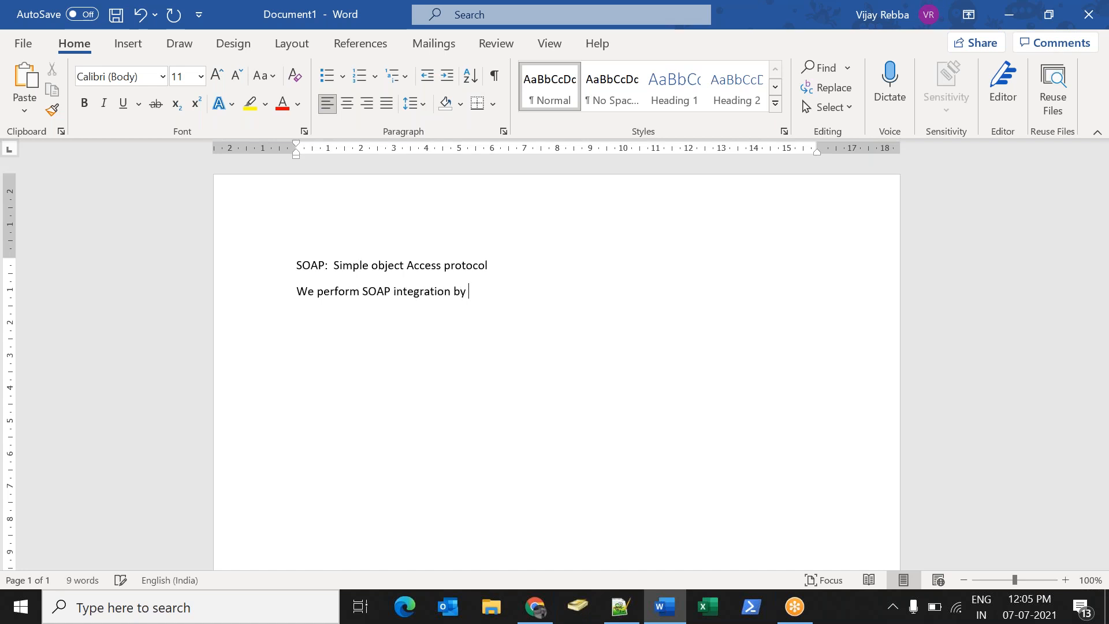
text(consuming )
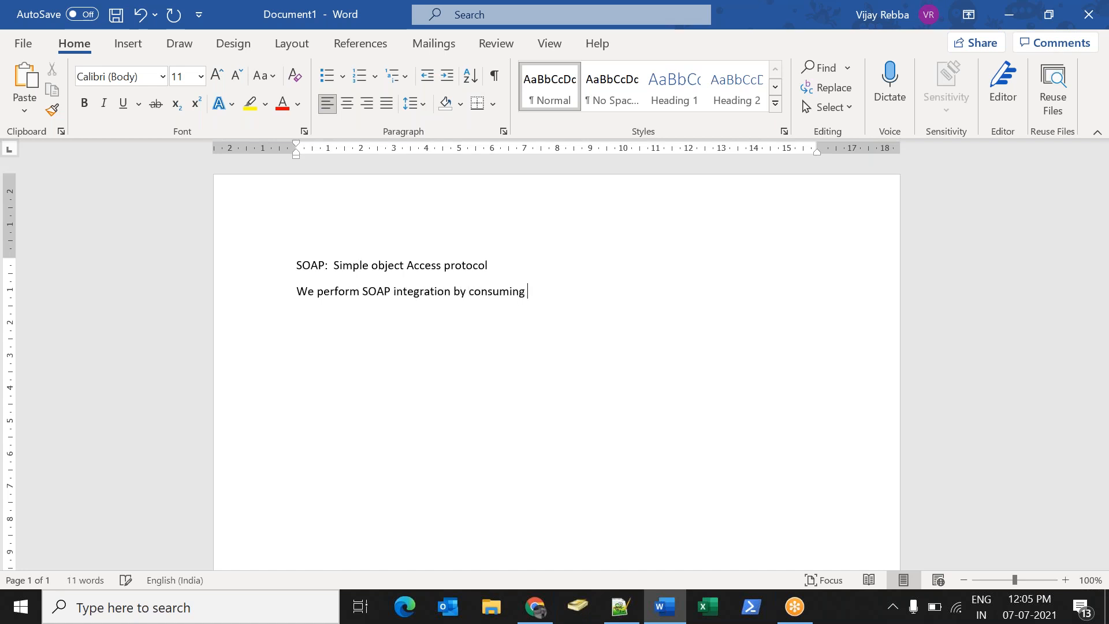
text(web services:)
Add the lines 'Inbound Web Services' and 'SOAP Outbound web services :'.
text(Ibn)
key(BackSpace)
key(BackSpace)
key(BackSpace)
text(Inbound Web S)
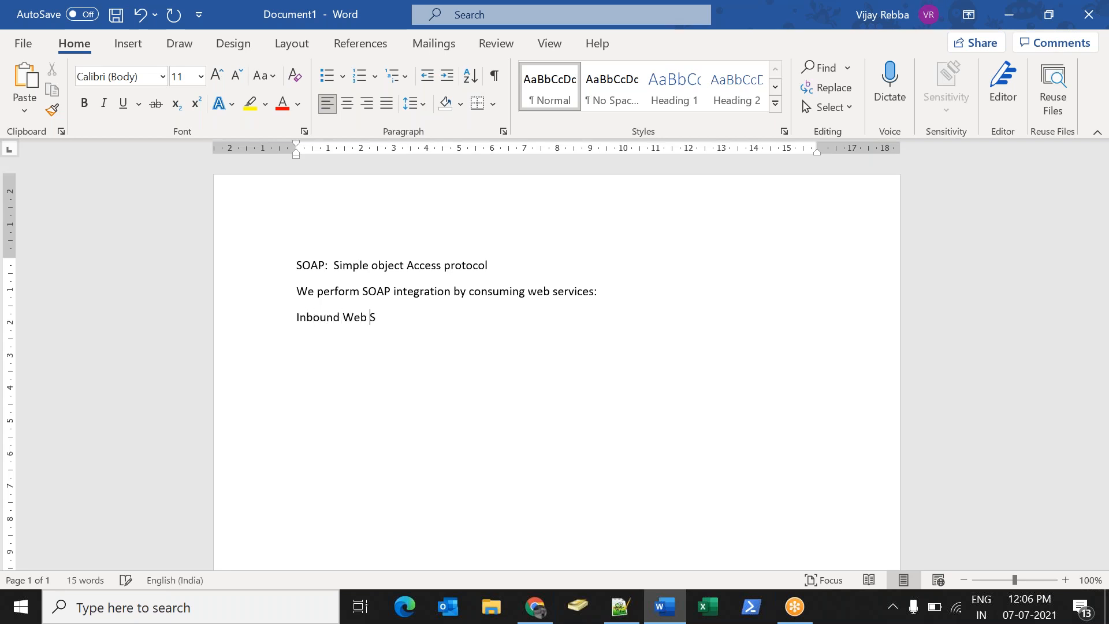
text(ervices)
key(Return)
text(SOAP Outbond)
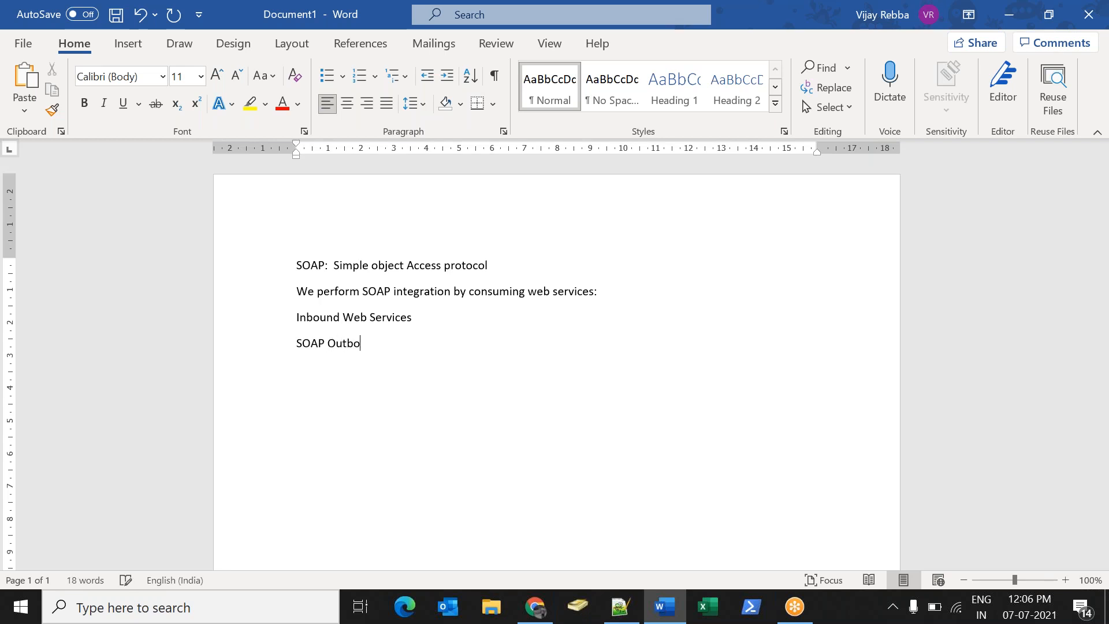
key(BackSpace)
key(BackSpace)
text(und web services :w)
key(BackSpace)
Extend the Inbound line with 'which is being received by ServiceNow'.
click(431, 327)
text(wh)
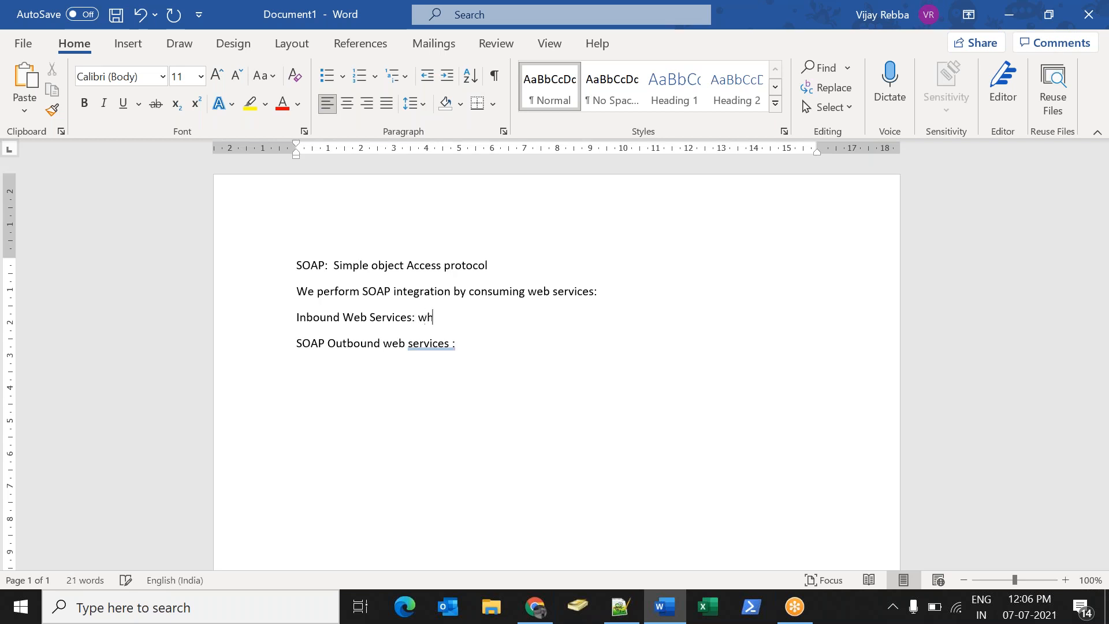
text(ich is being received by Servce)
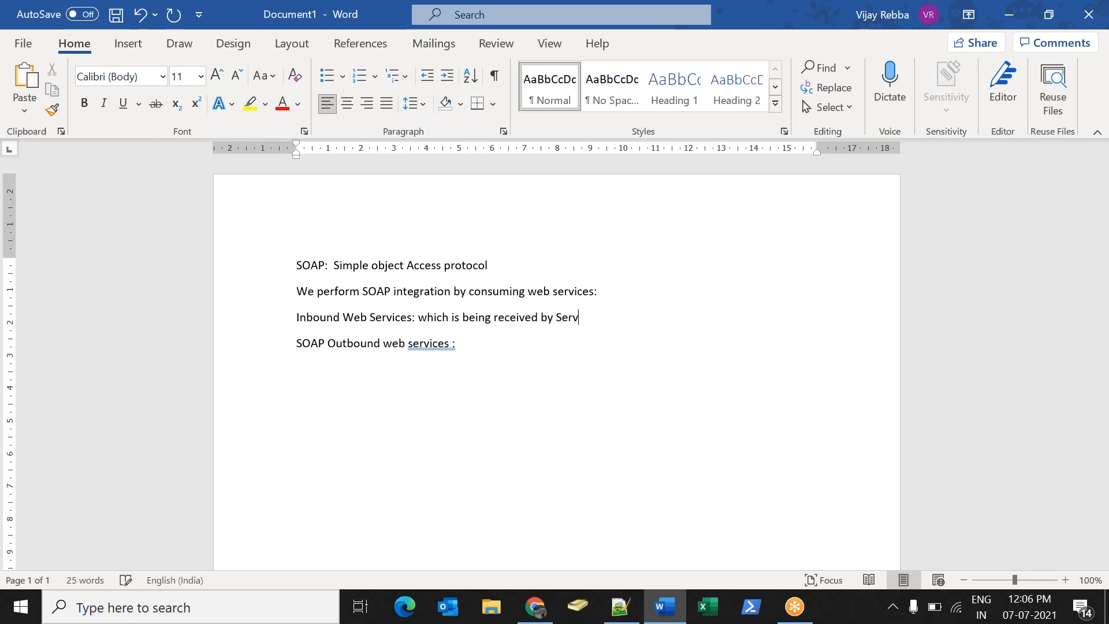
key(BackSpace)
key(BackSpace)
text(iceNow)
Extend the Outbound line with 'which is sent by Services' and add a dotted separator from asterisks.
key(Down)
text(which is e)
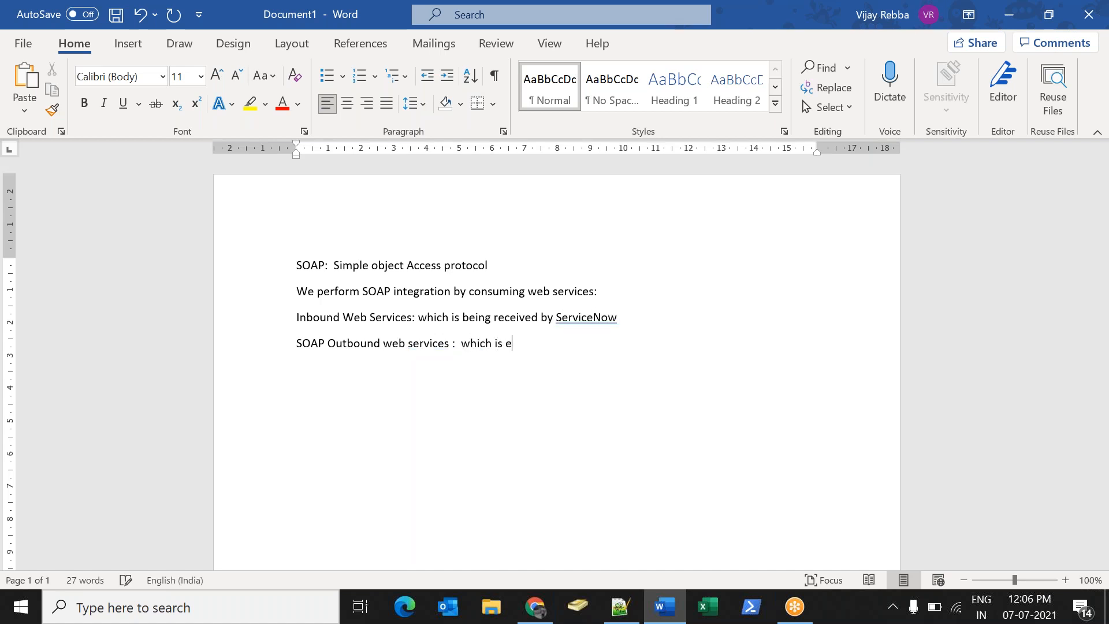
key(BackSpace)
text(sent by Services)
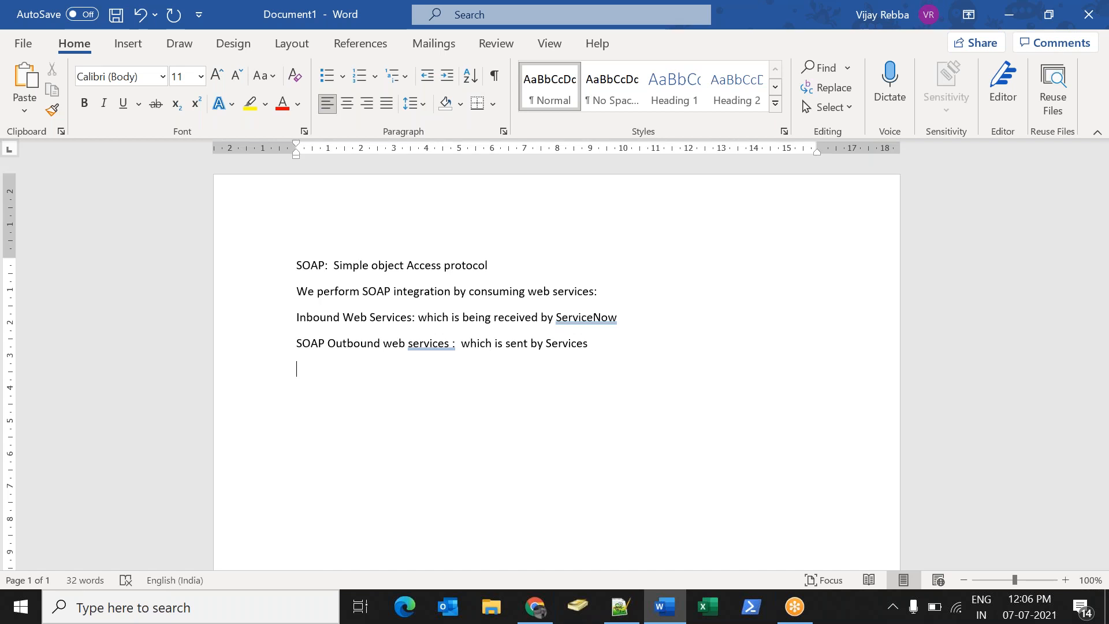
text(*********************)
key(Return)
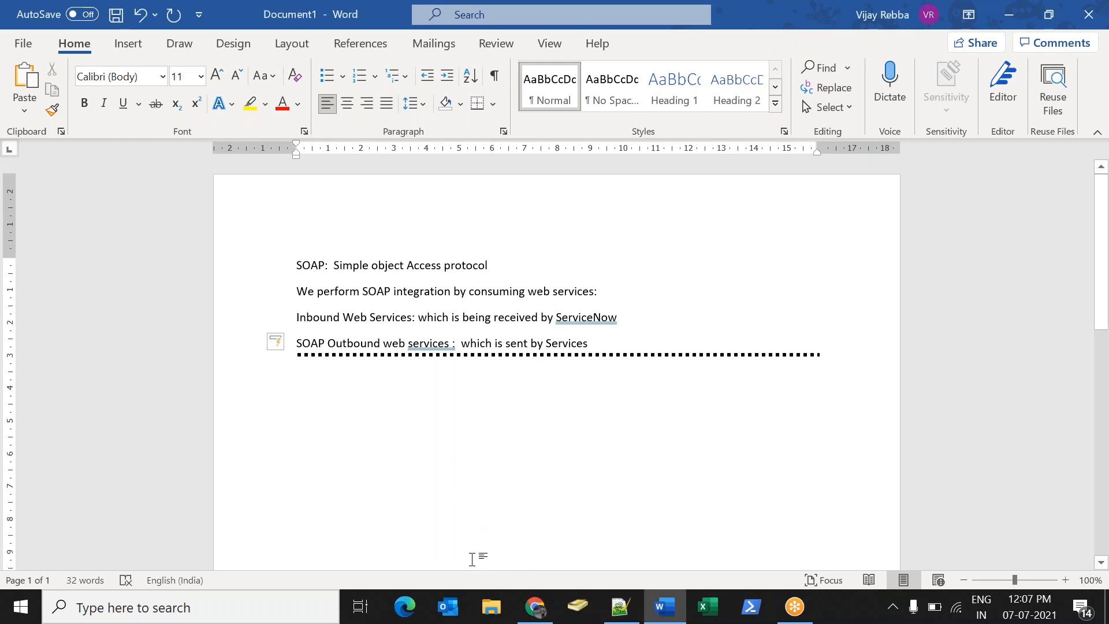
Load developer.servicenow.com in a new Incognito window.
click(536, 606)
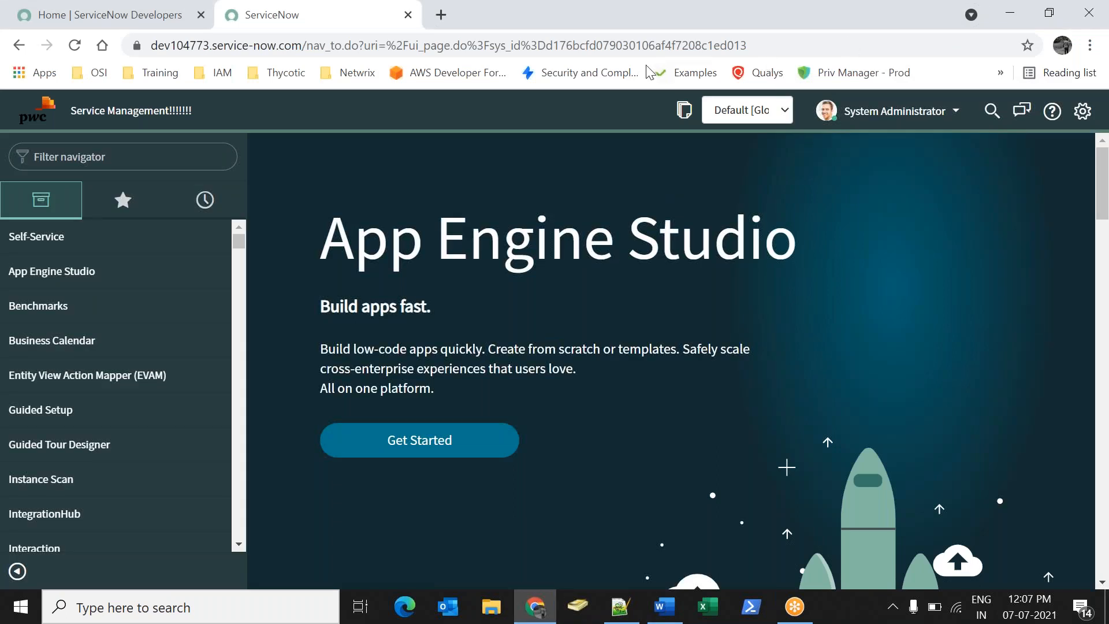
key(ctrl+shift+n)
text(d)
key(Return)
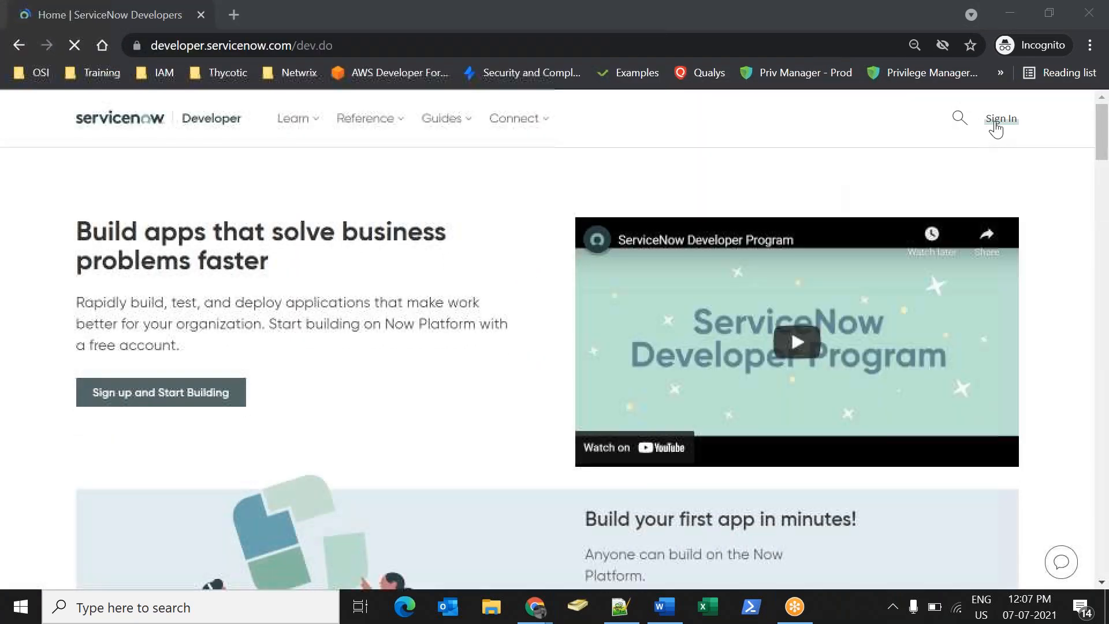
Sign in to the Developer Site with the saved account e-mail.
click(999, 119)
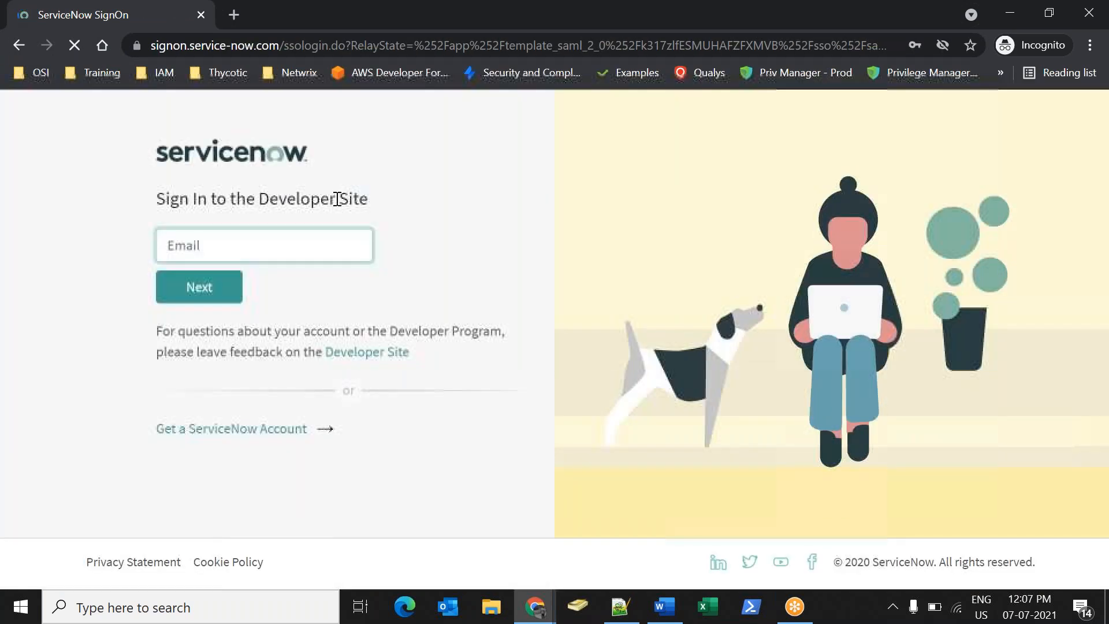
click(260, 238)
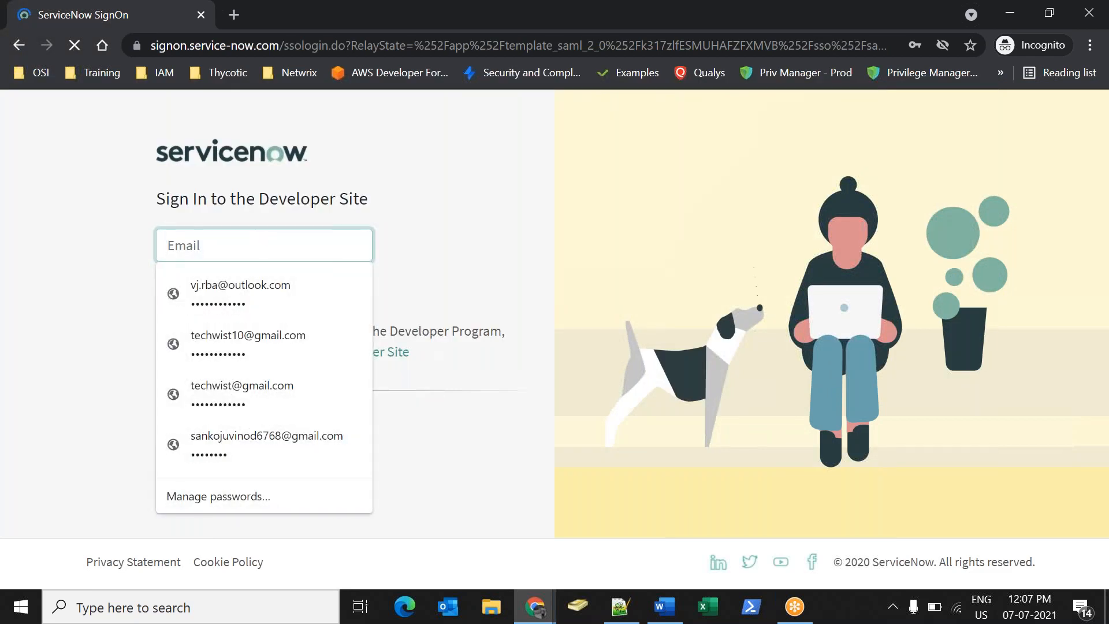
click(266, 387)
click(224, 298)
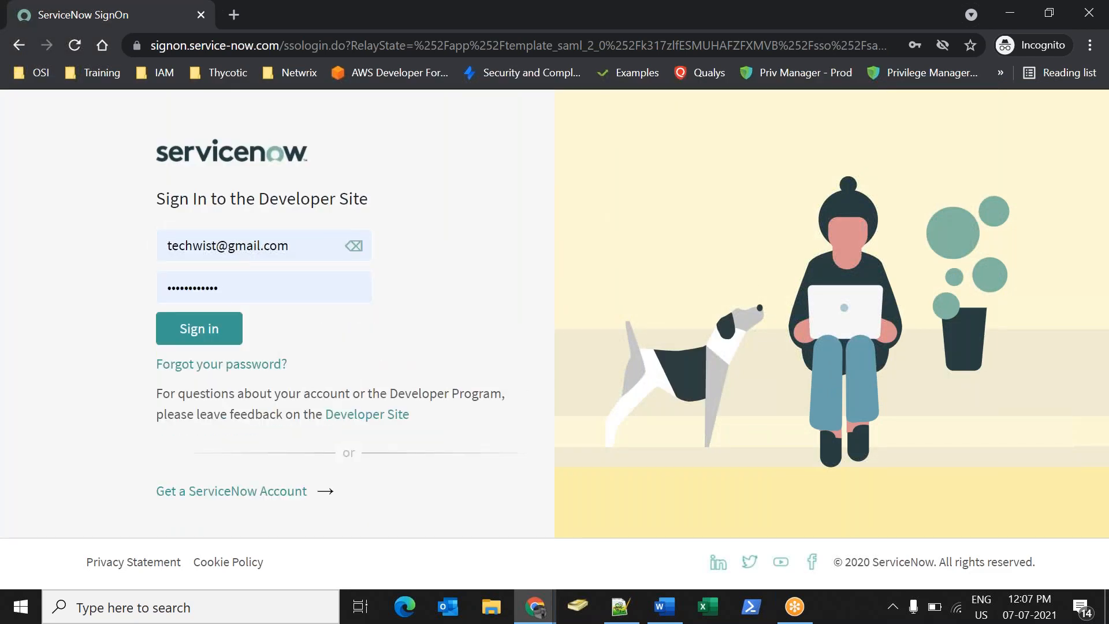
click(216, 329)
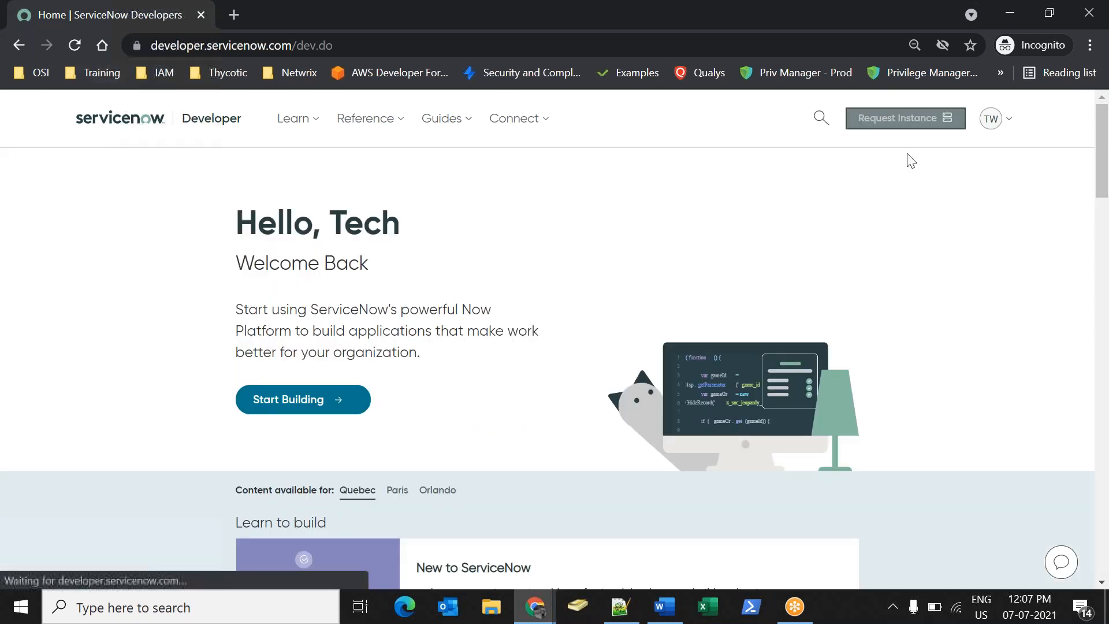
Check the account menu, cancel a new instance request, and sign out of the developer account.
click(1012, 127)
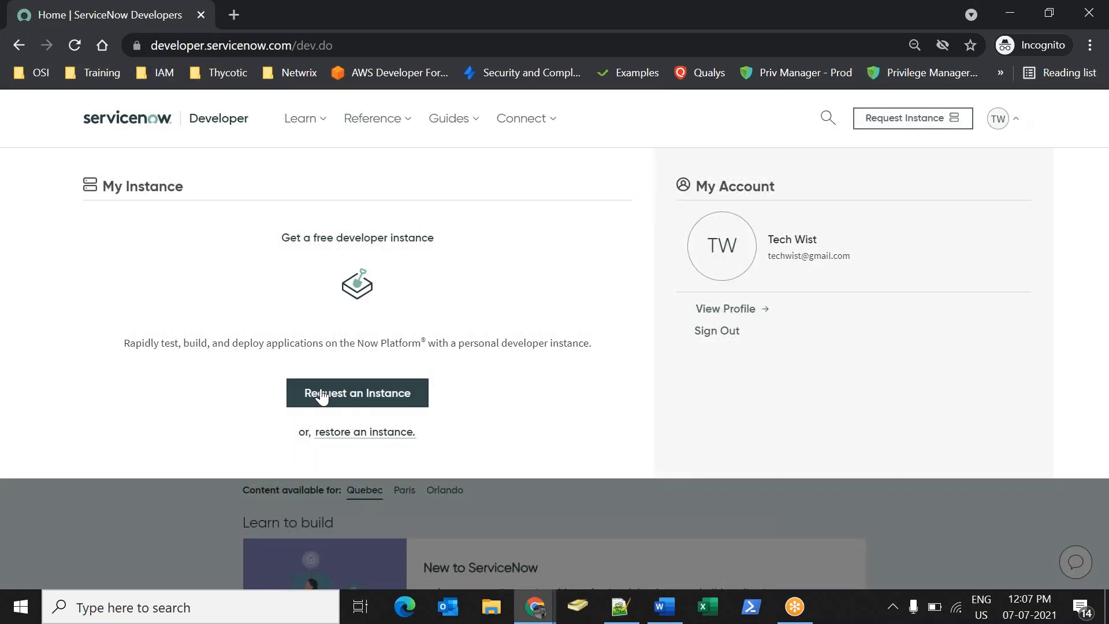
click(115, 504)
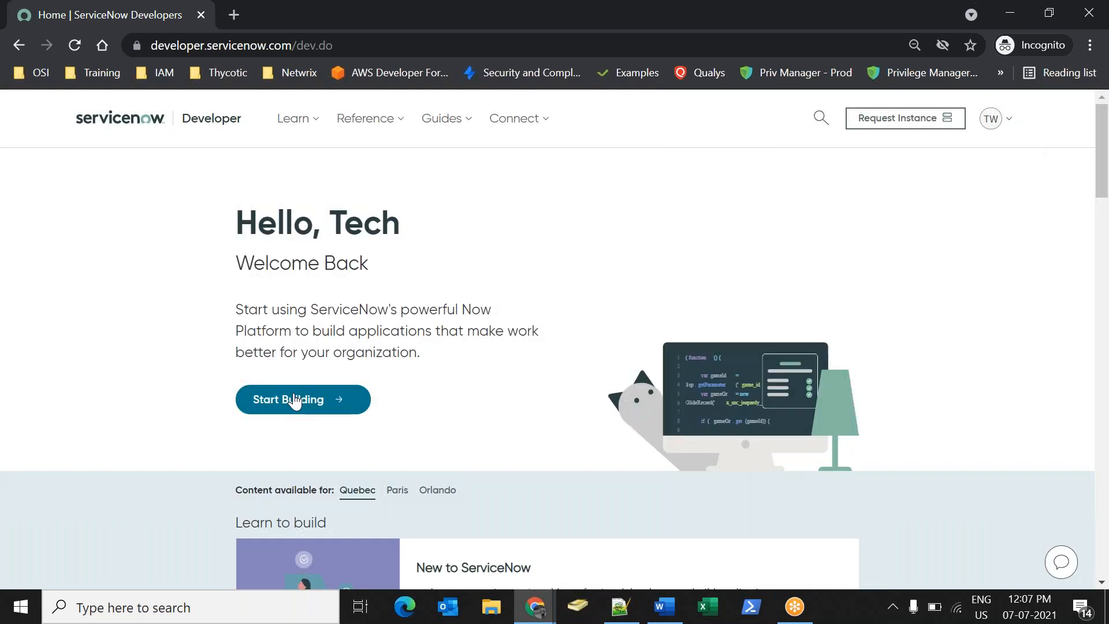
click(295, 400)
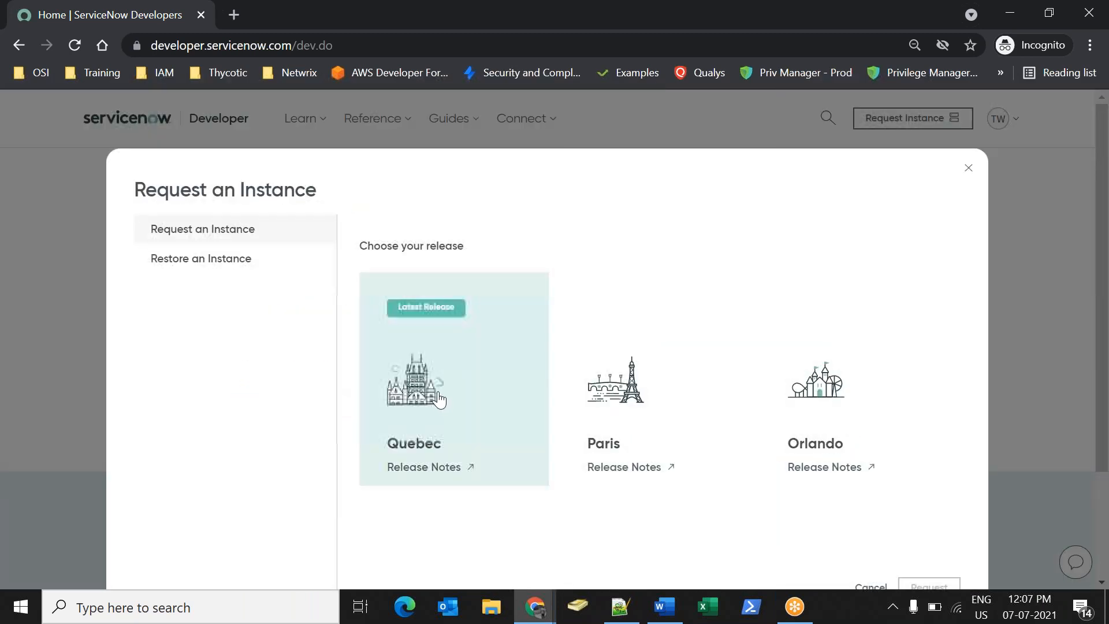
click(969, 168)
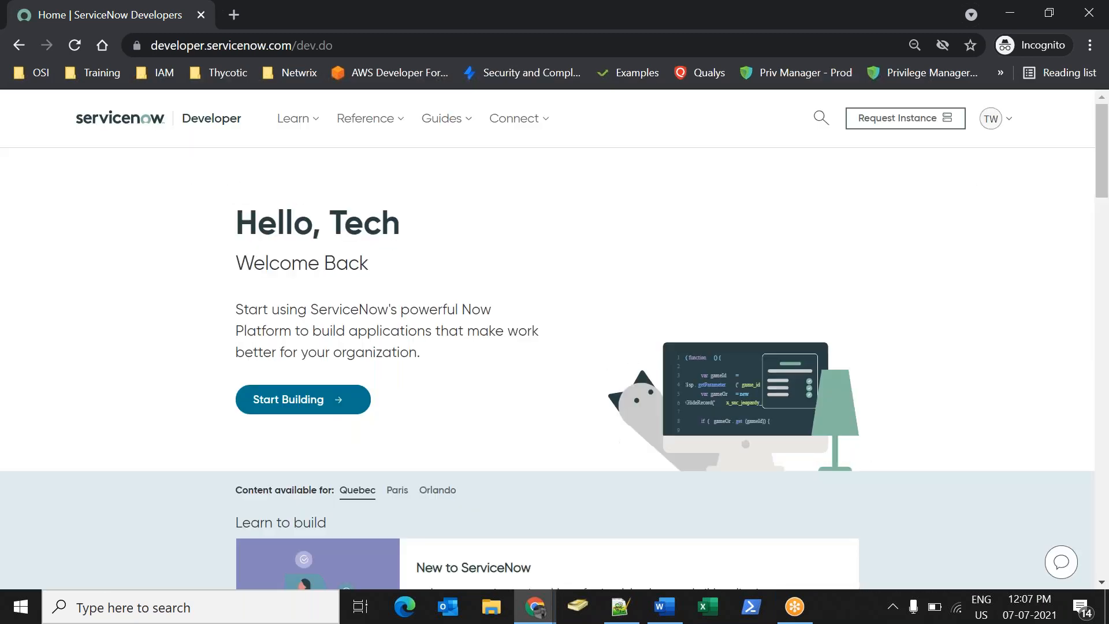
click(1008, 126)
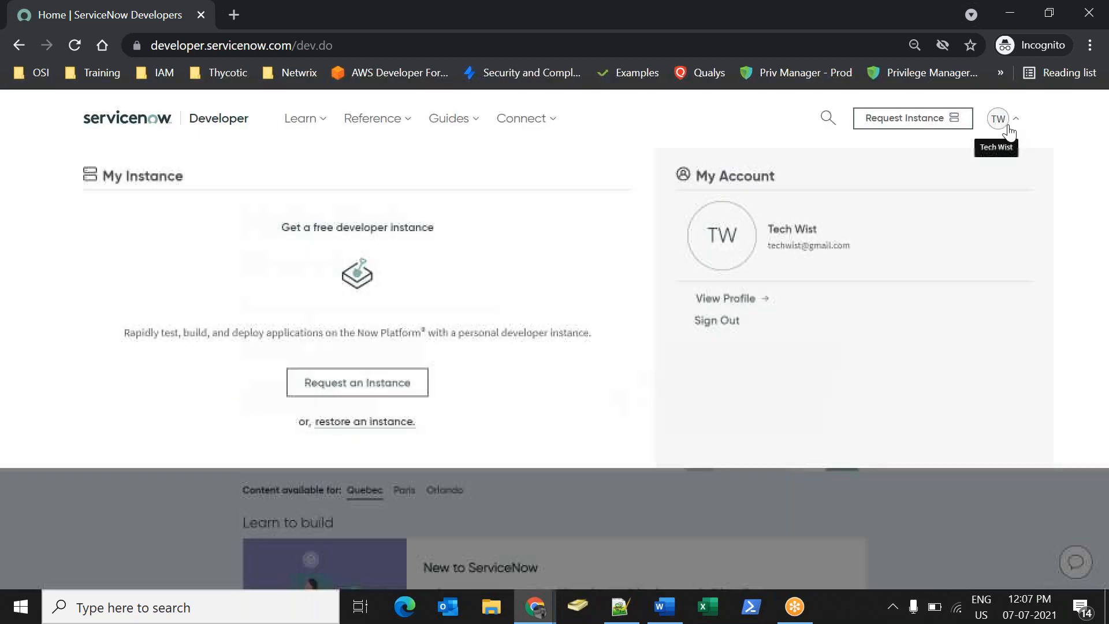
click(714, 332)
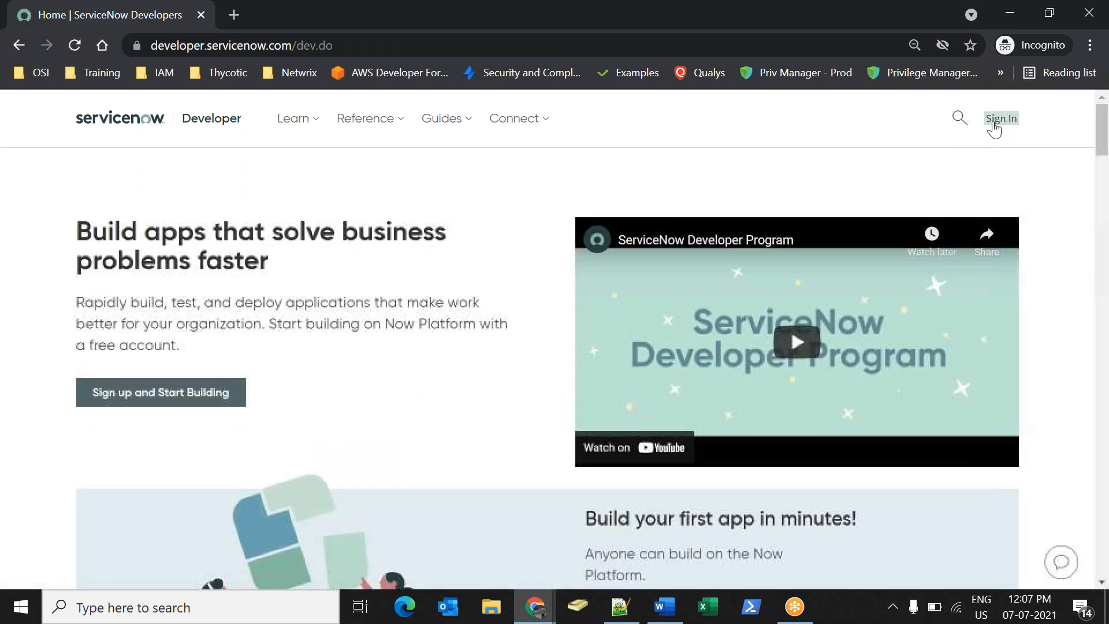
Sign back in to the Developer Site with a different saved account e-mail.
click(1001, 119)
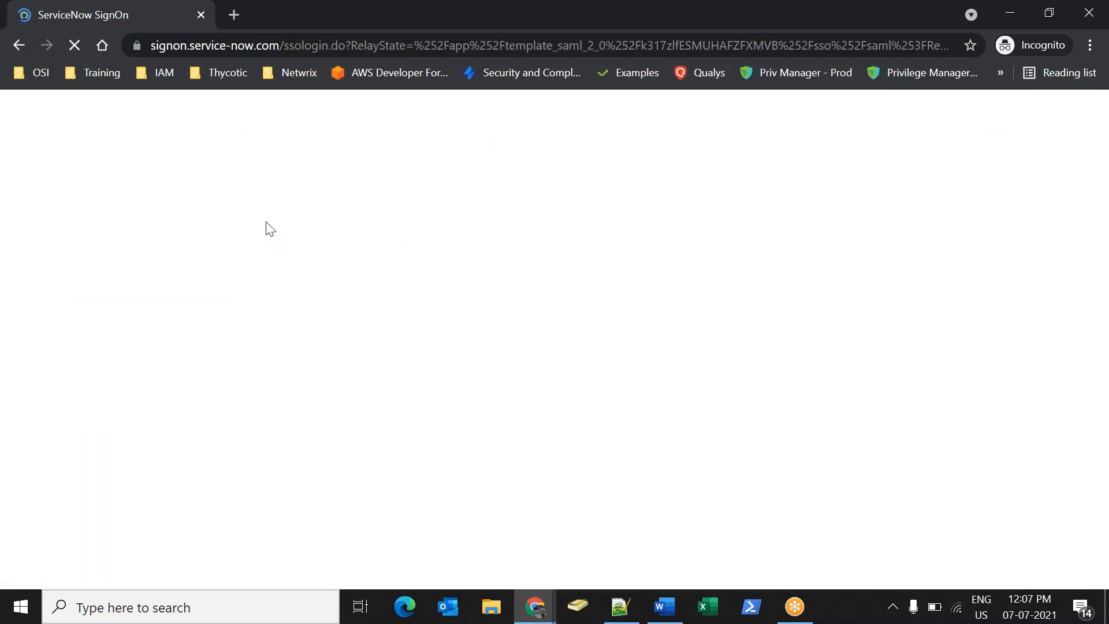
click(235, 252)
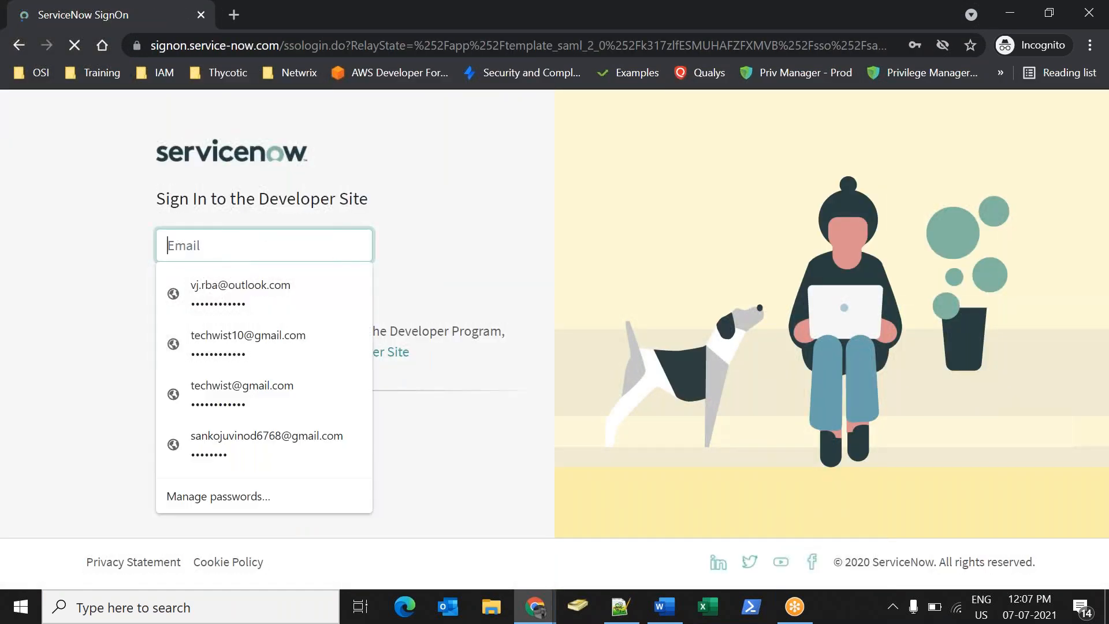
click(230, 335)
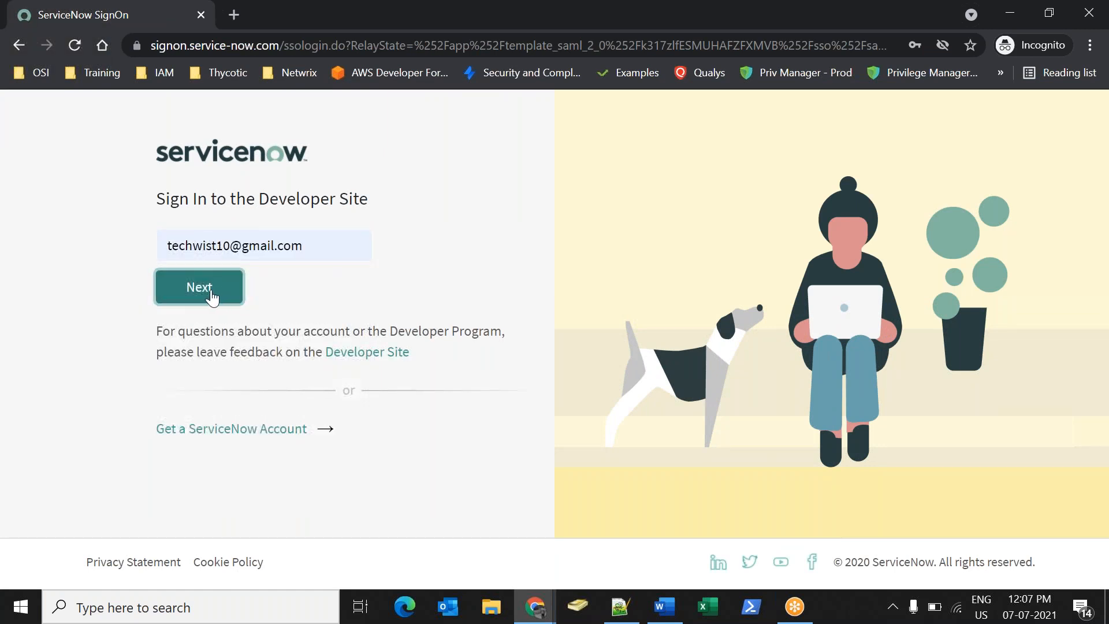
click(209, 294)
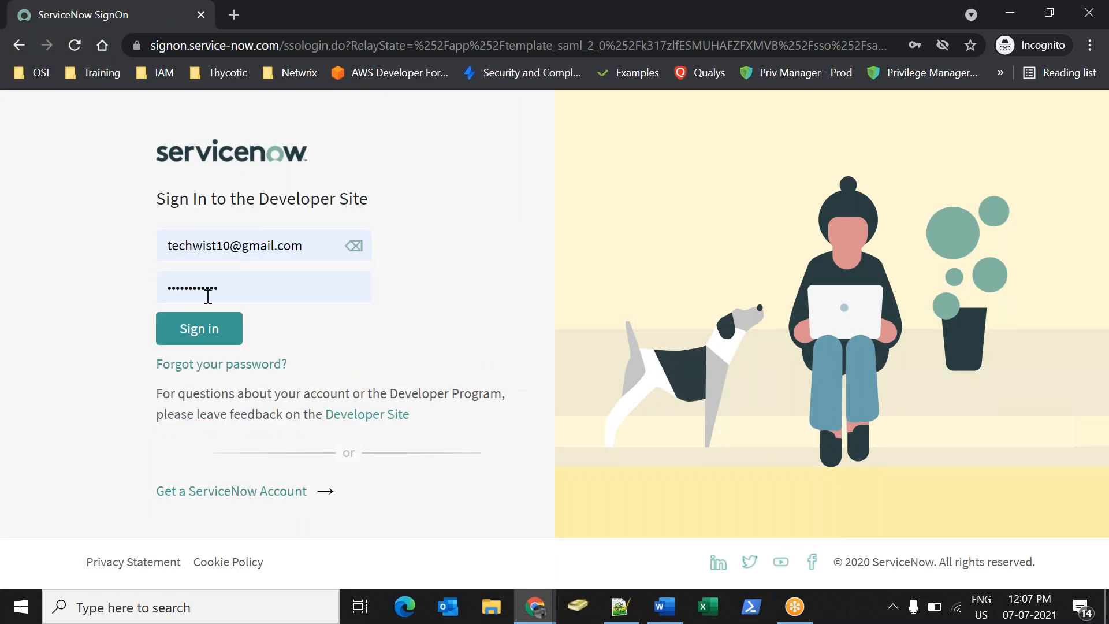
click(200, 334)
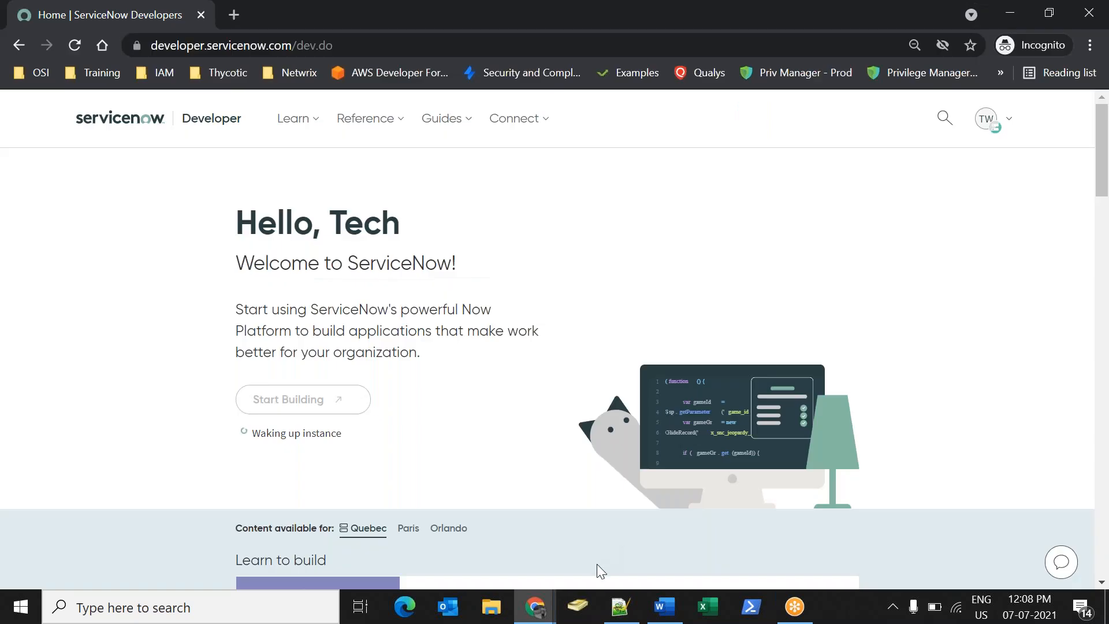
In the Word notes, add a '#usecase:' heading and the line 'ServiceNow instance A Service Instance B:'.
click(663, 607)
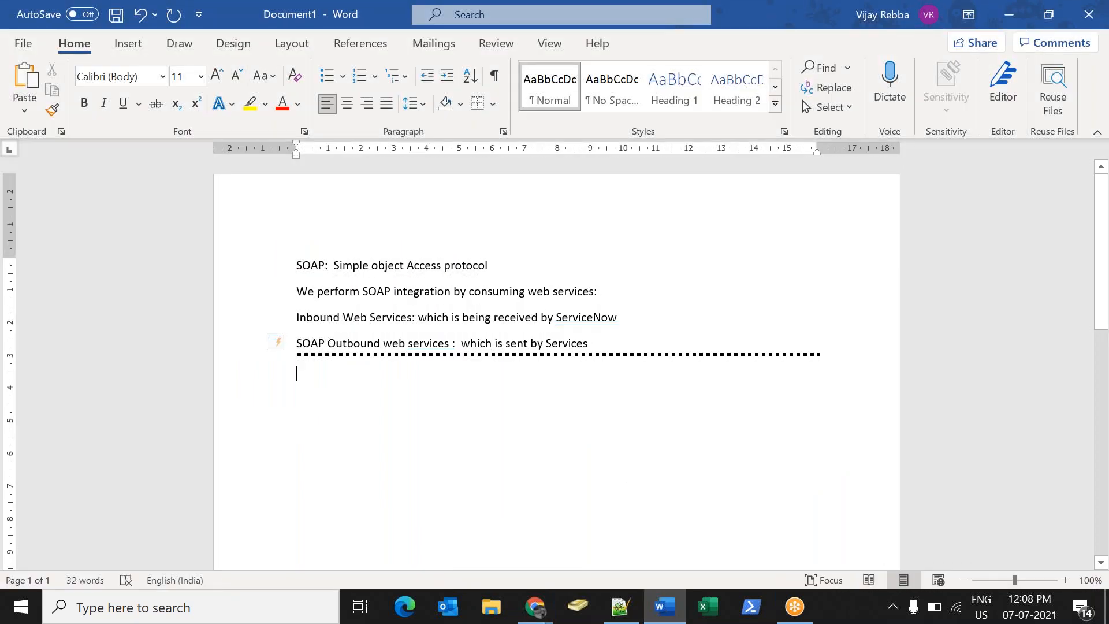
text(#usecase:)
key(Return)
text(I)
key(BackSpace)
key(BackSpace)
text(ServiceNo)
text(w instance A )
text(Service)
text( Instance B)
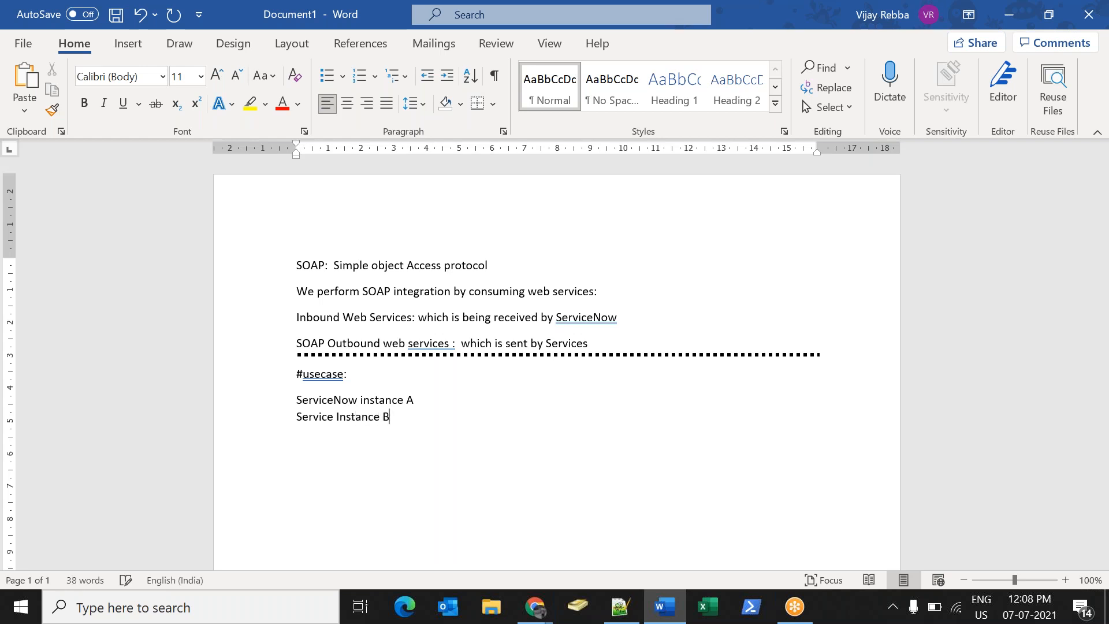
text(:)
key(Return)
Write the requirement: 'If I create incident in Instance B- I need same incident should be created in Instance A'.
text(If I create incident in Instan)
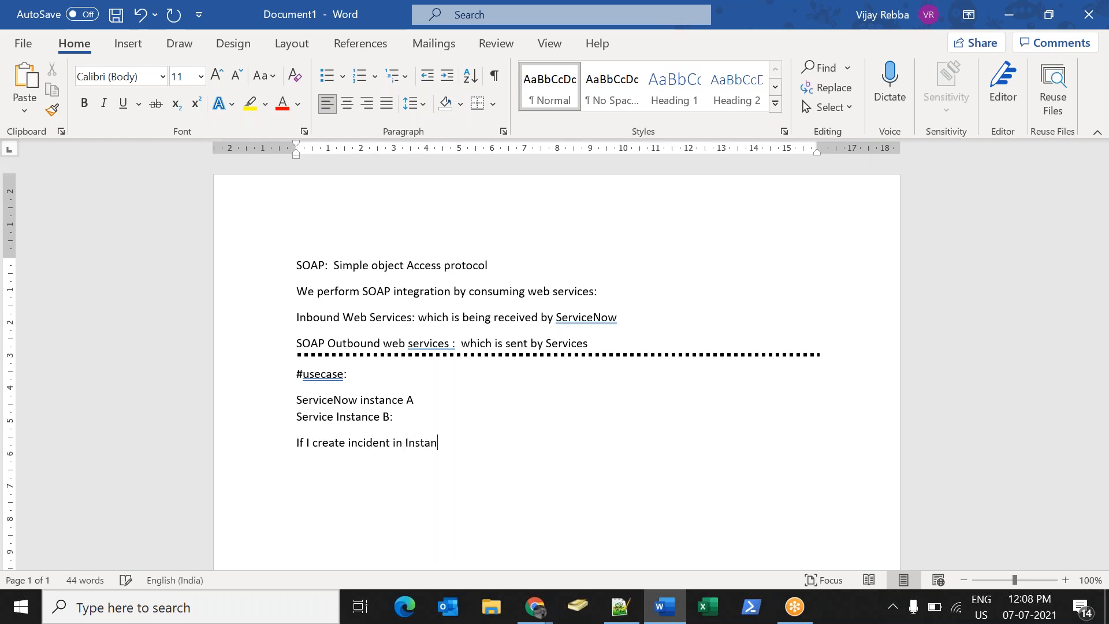
text(ce B- I need same incident shpul)
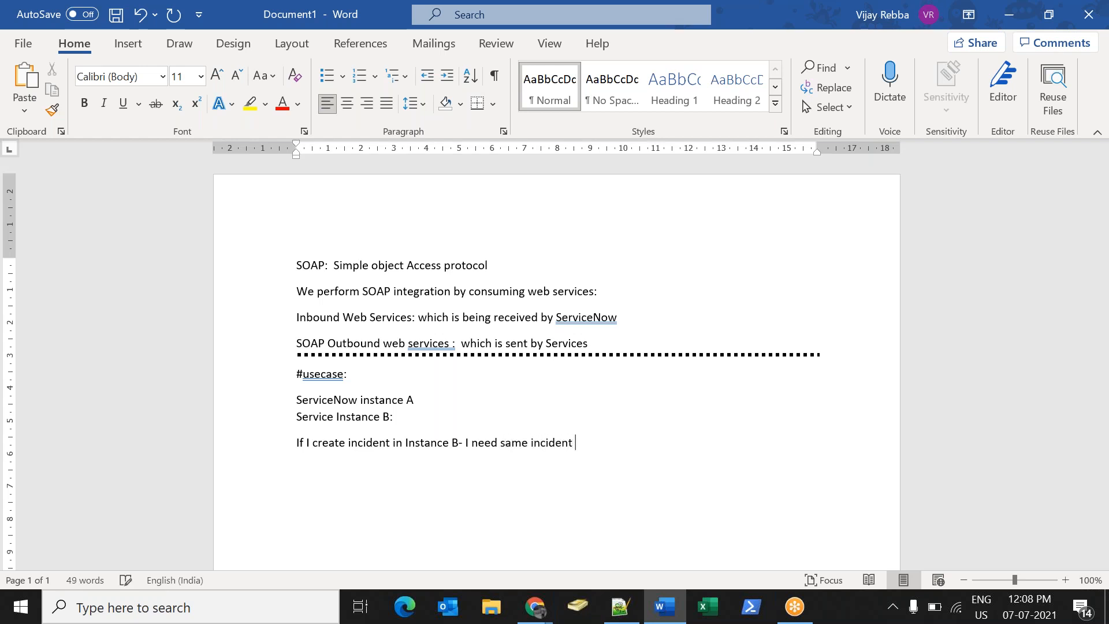
key(BackSpace)
key(BackSpace)
key(BackSpace)
text(ould be created in Isn)
key(BackSpace)
text(sn)
key(BackSpace)
key(BackSpace)
text(nstance A)
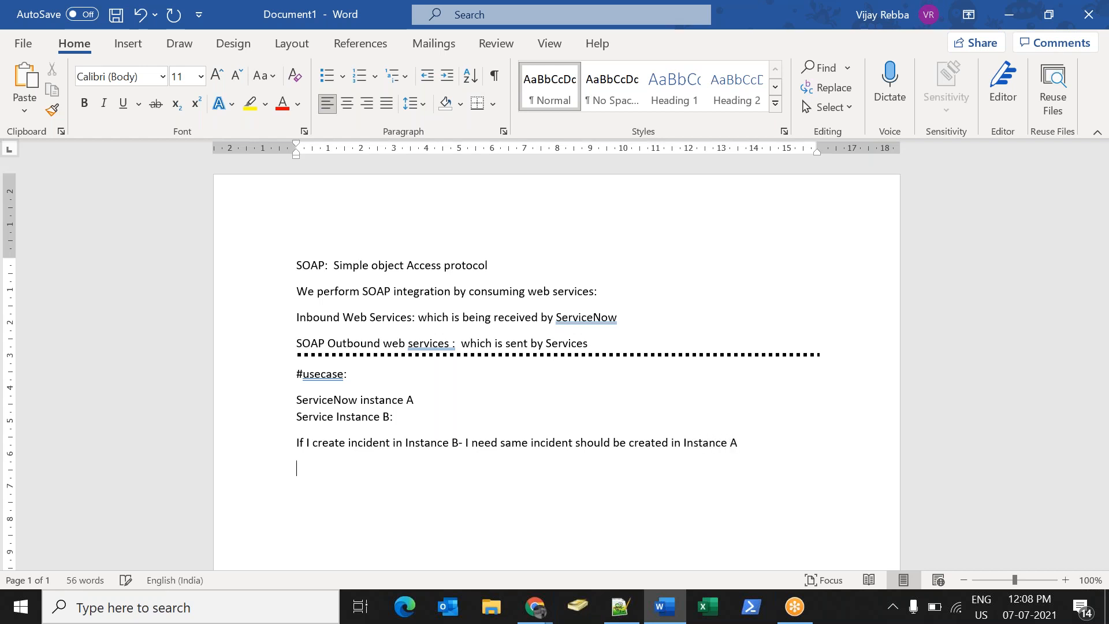
key(Return)
After a blank line, write 'I am going consume Web Services of Instance A- Perform insert action'.
text(I am goi)
key(BackSpace)
key(BackSpace)
key(BackSpace)
key(BackSpace)
key(BackSpace)
key(BackSpace)
key(BackSpace)
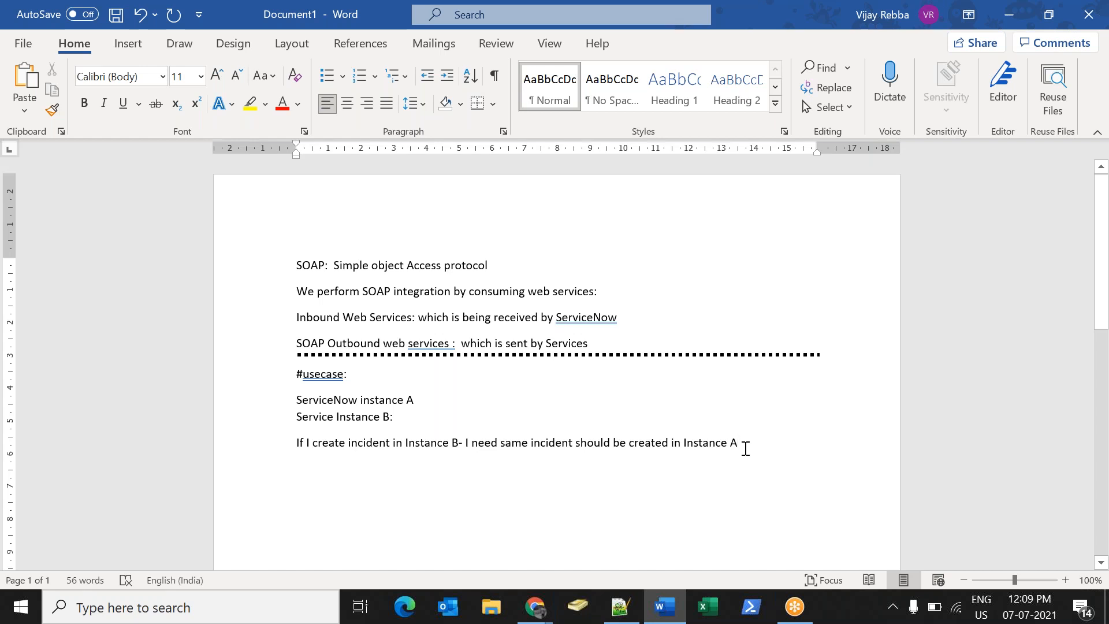
key(Return)
key(Return)
text(I am ging)
key(BackSpace)
key(BackSpace)
key(BackSpace)
text(oing)
key(BackSpace)
key(BackSpace)
key(BackSpace)
key(BackSpace)
text(oing consume Web Ser)
key(BackSpace)
text(rvices o)
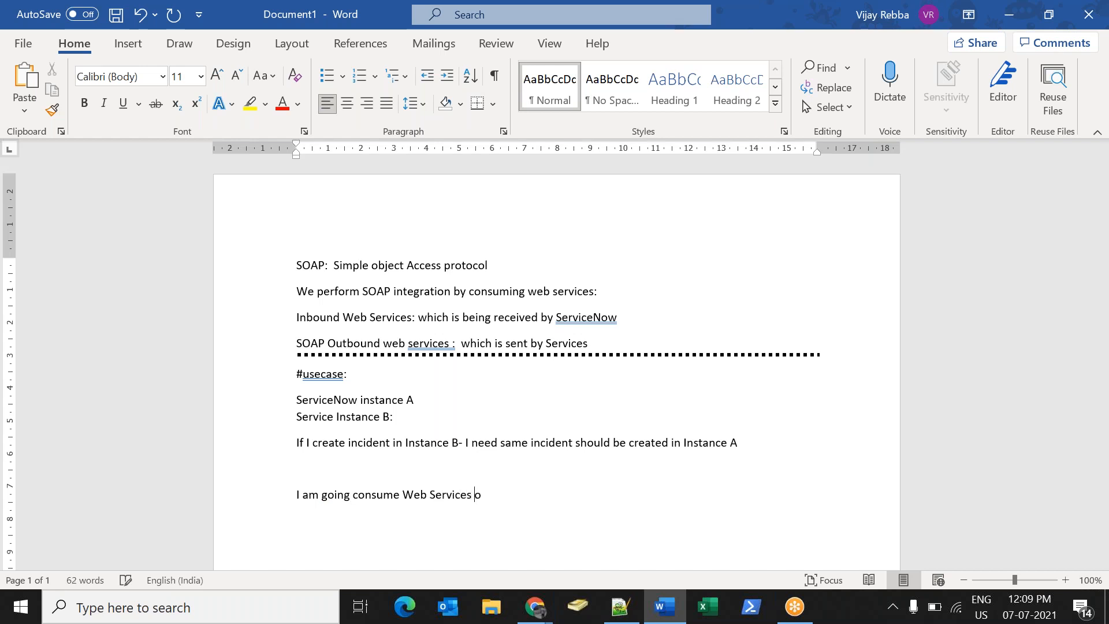
text(f Instance A- Perform insert action)
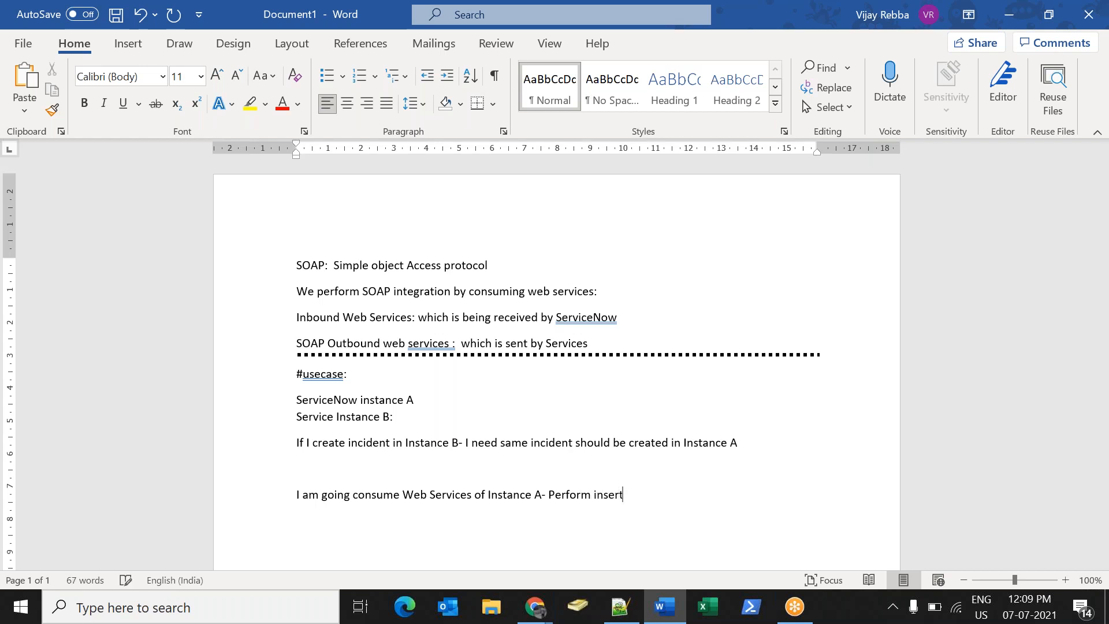
key(Return)
key(Return)
key(Return)
key(Return)
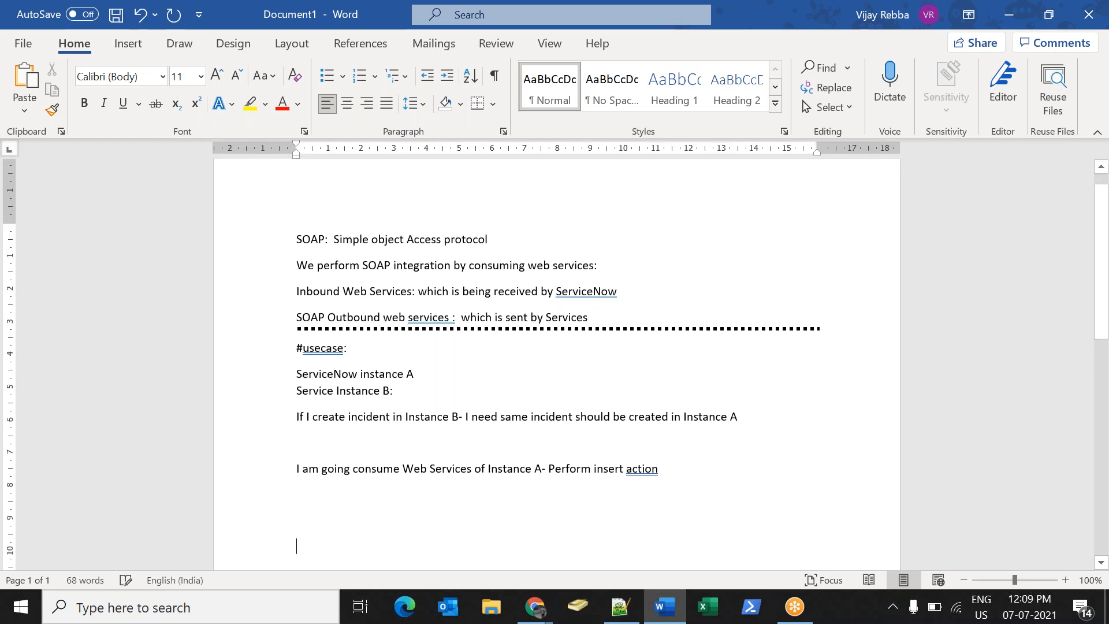
Note that inserts, updates, deletes and queries use the table's WSDL (Web Service Definition language).
text(All t)
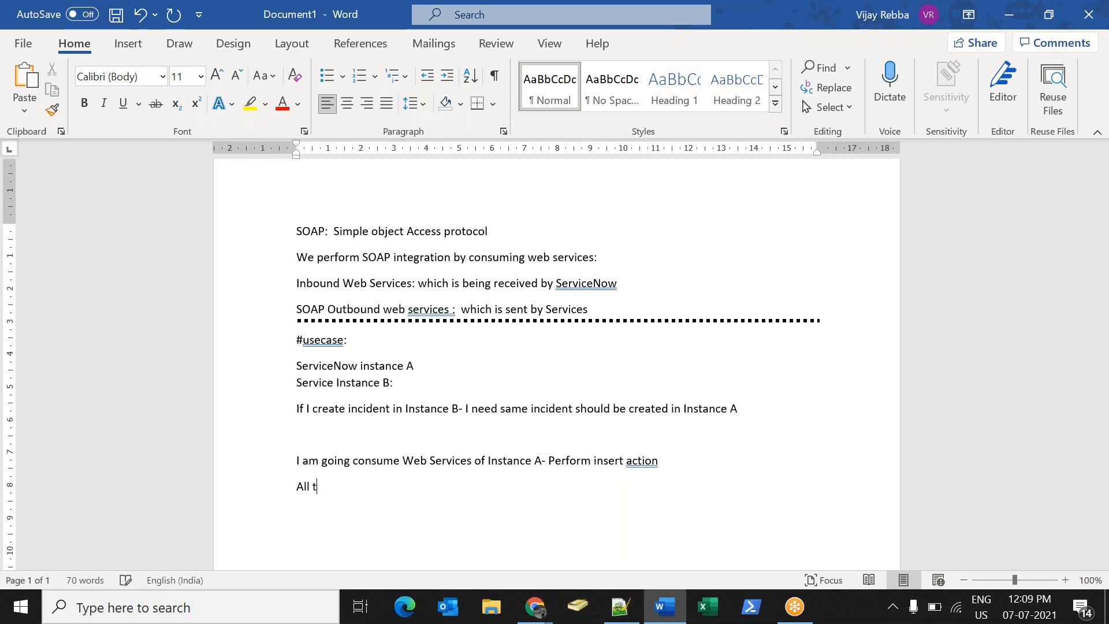
key(BackSpace)
text(inserts,Update, D)
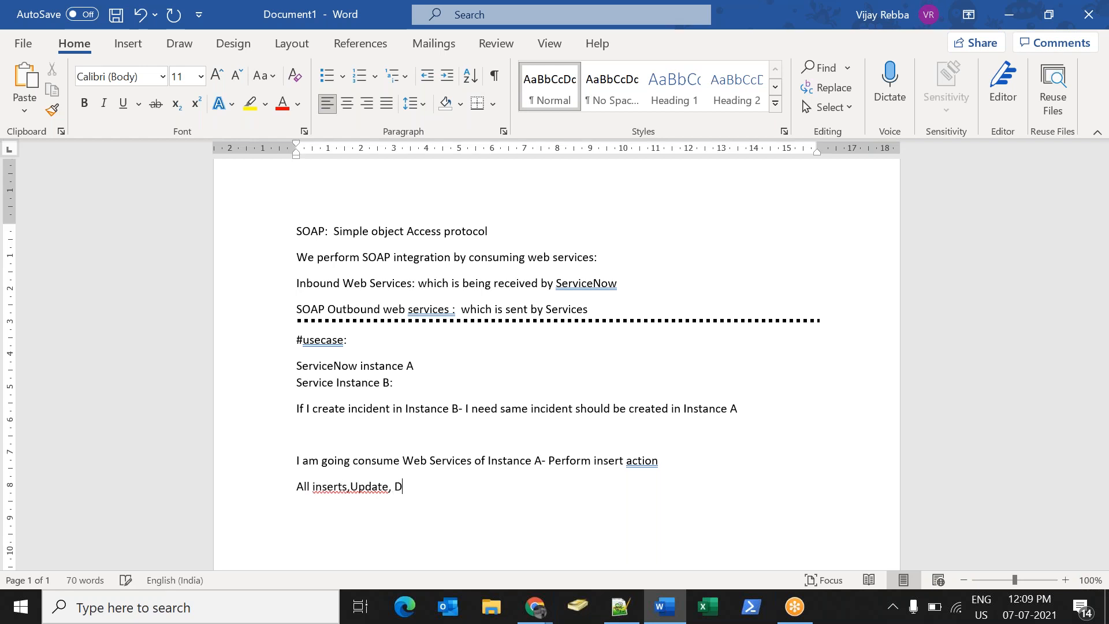
text(eleted,)
key(BackSpace)
key(BackSpace)
key(BackSpace)
text(s, )
text(Query )
text(- WSDl of)
key(BackSpace)
key(BackSpace)
key(BackSpace)
key(BackSpace)
key(BackSpace)
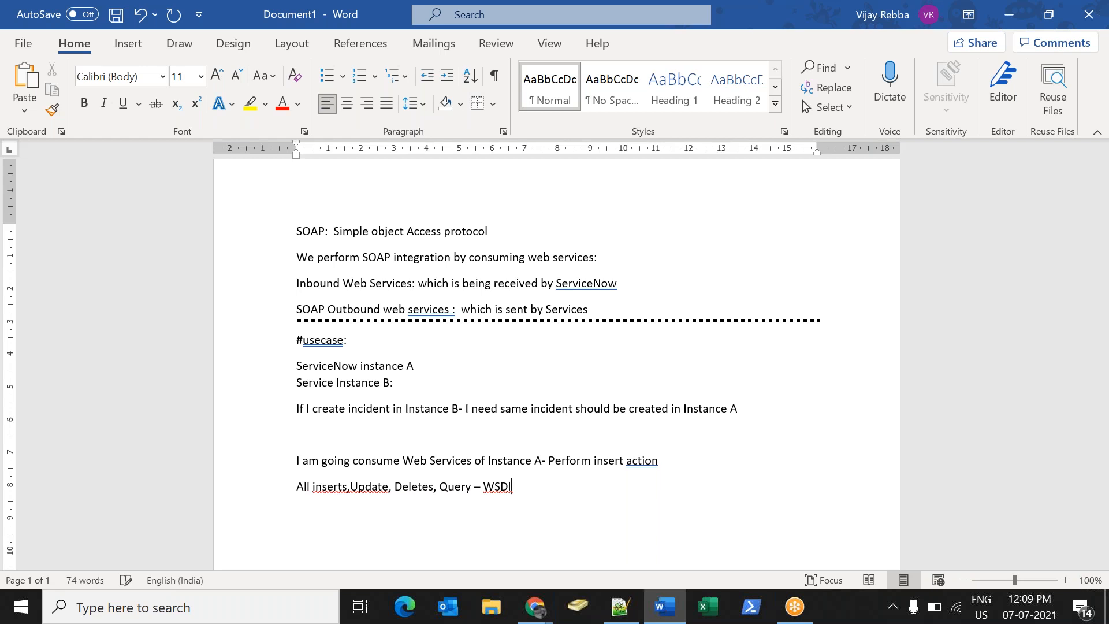
text(L of table (Wev S)
key(BackSpace)
key(BackSpace)
text(b Ser)
text(vice Definition )
text(lanuga)
text(ge)
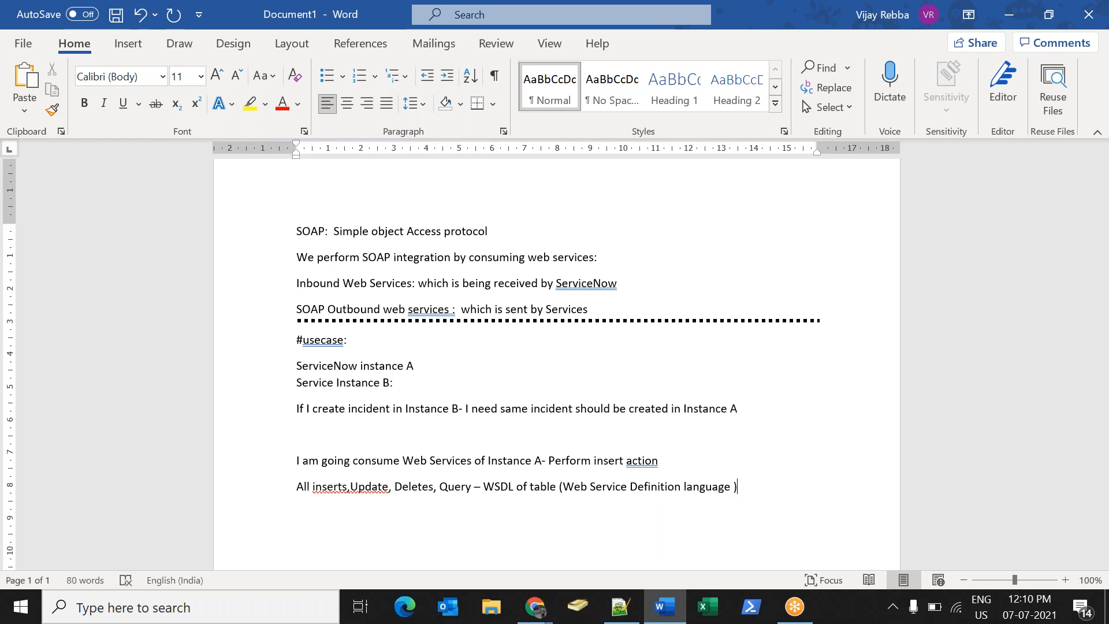
Copy the instance base URL into a new browser tab and try loading the incident WSDL address.
mouse_move(543, 604)
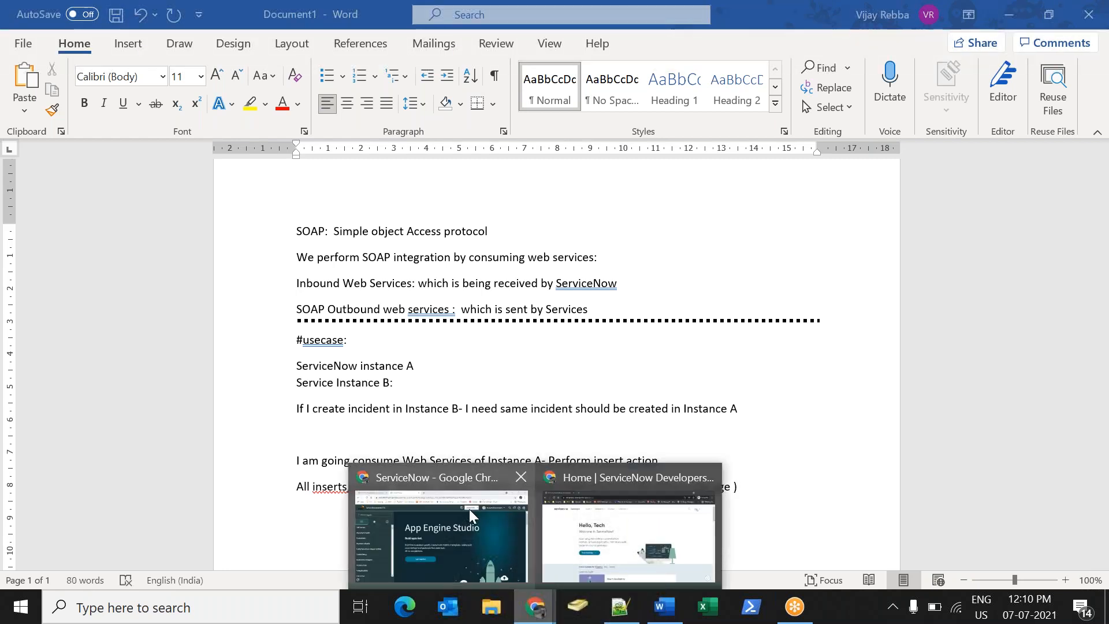
click(470, 509)
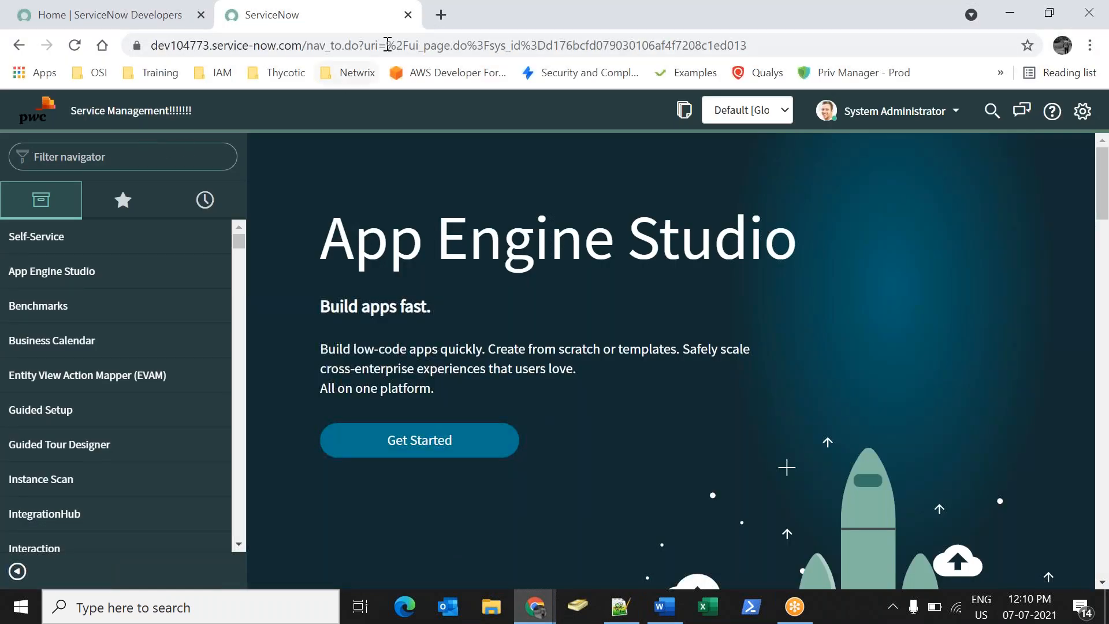
drag(303, 41, 151, 45)
key(ctrl+c)
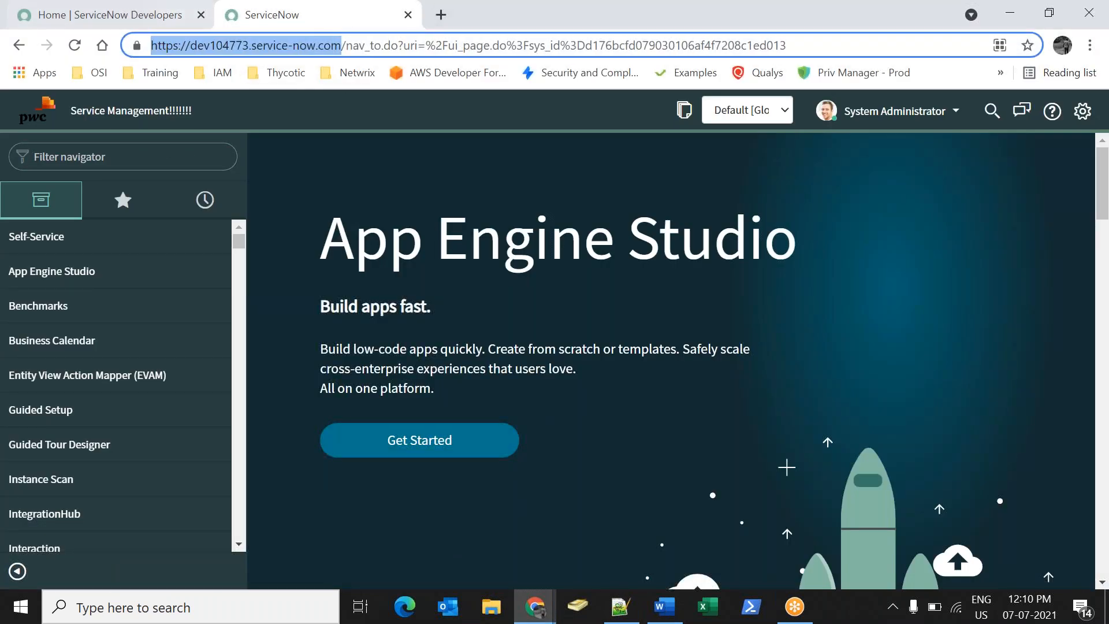
click(441, 15)
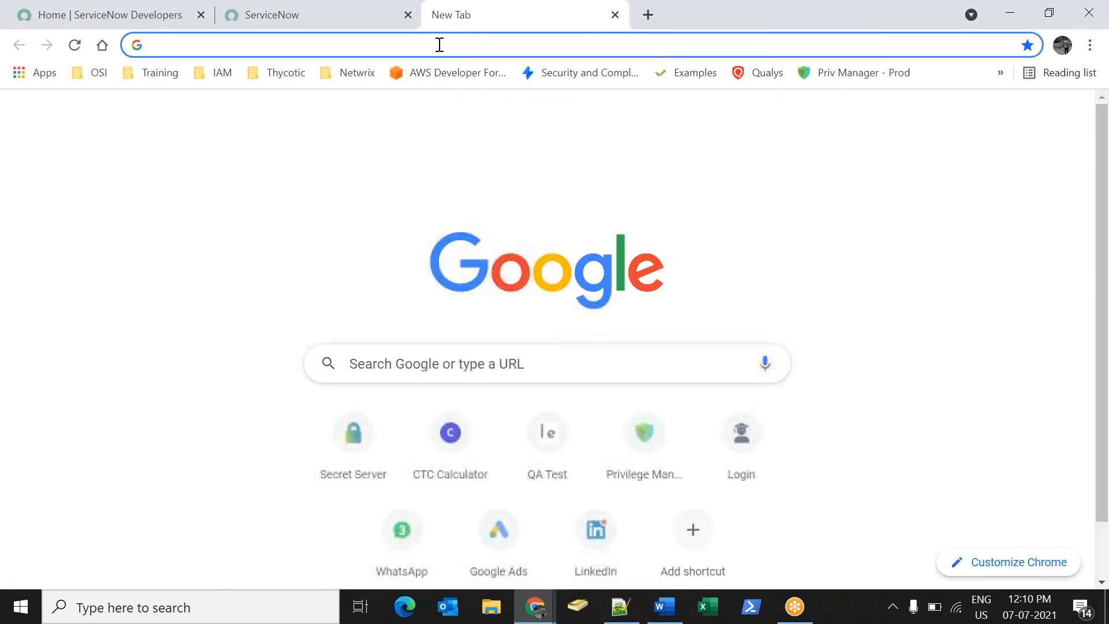
key(ctrl+v)
text(incidentd)
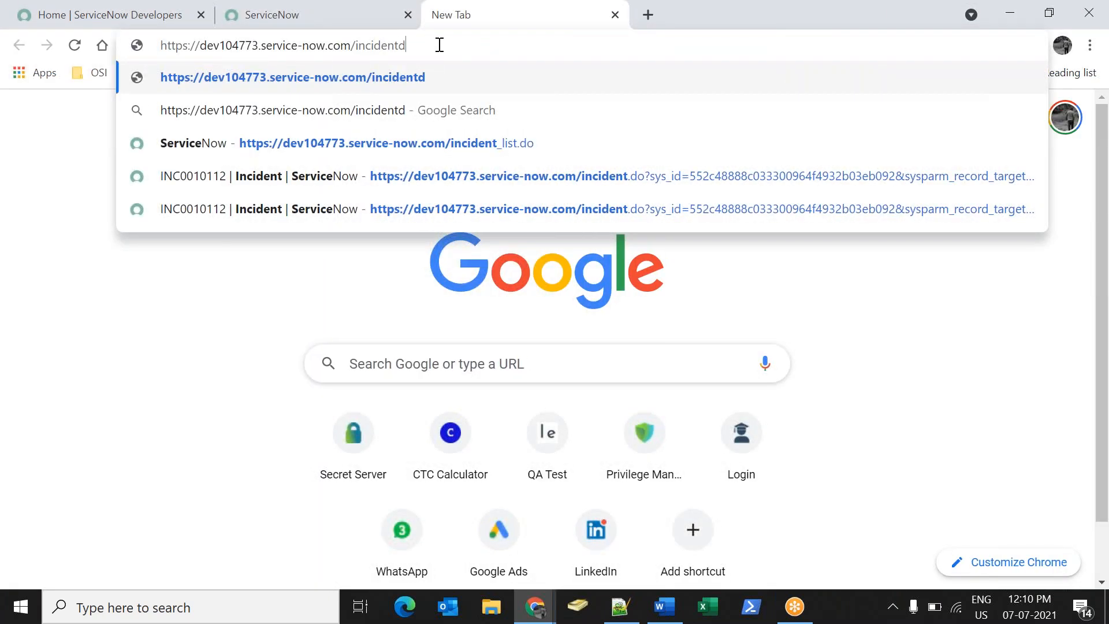
key(BackSpace)
text(.do/)
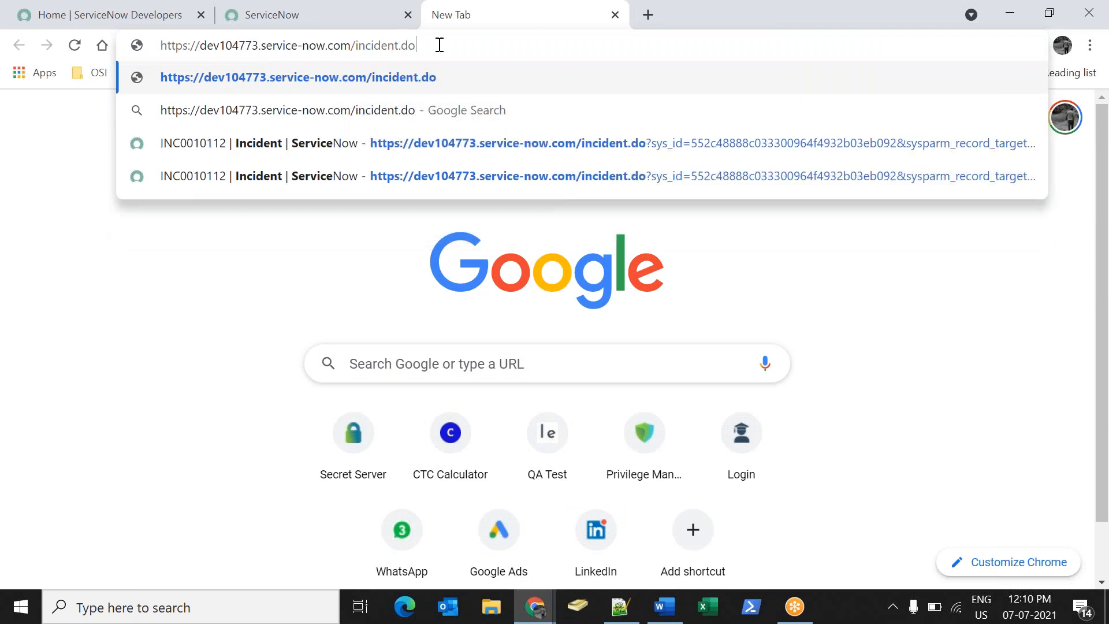
key(BackSpace)
text(.WSDL?)
key(Return)
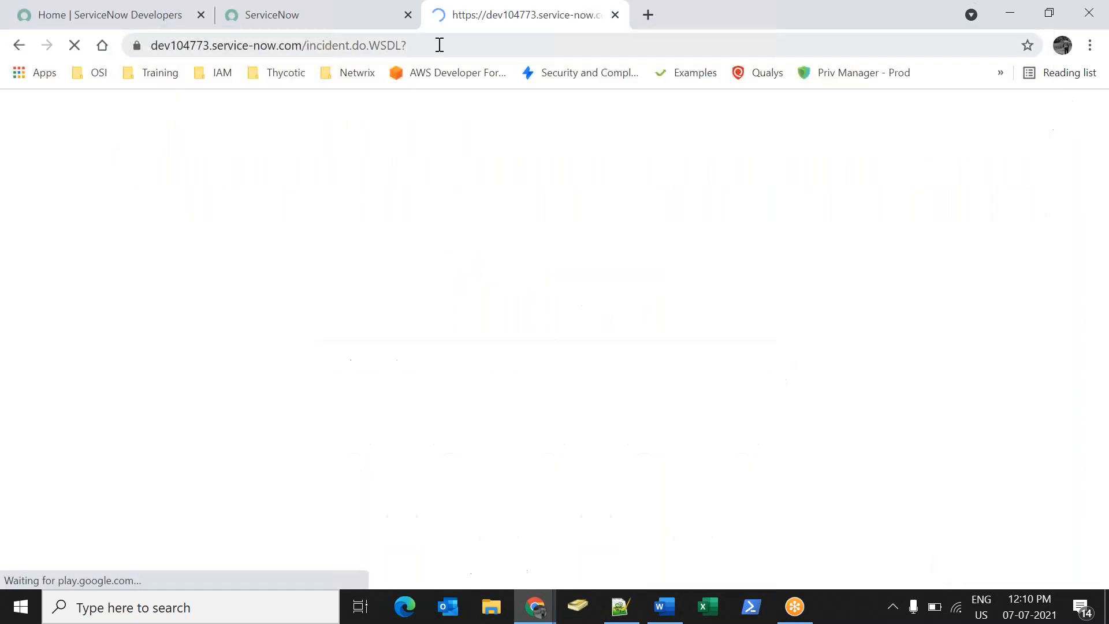
Correct the address to incident.do?WSDL and load the incident WSDL.
click(439, 44)
key(End)
key(BackSpace)
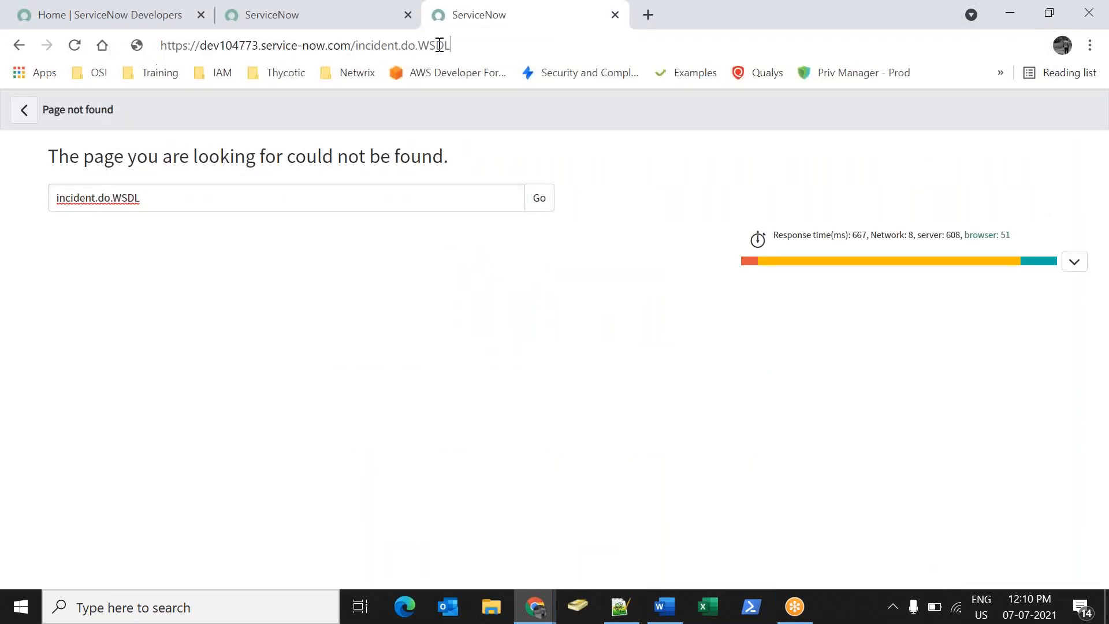
key(BackSpace)
key(BackSpace)
key(BackSpace)
key(BackSpace)
key(BackSpace)
key(BackSpace)
text(o)
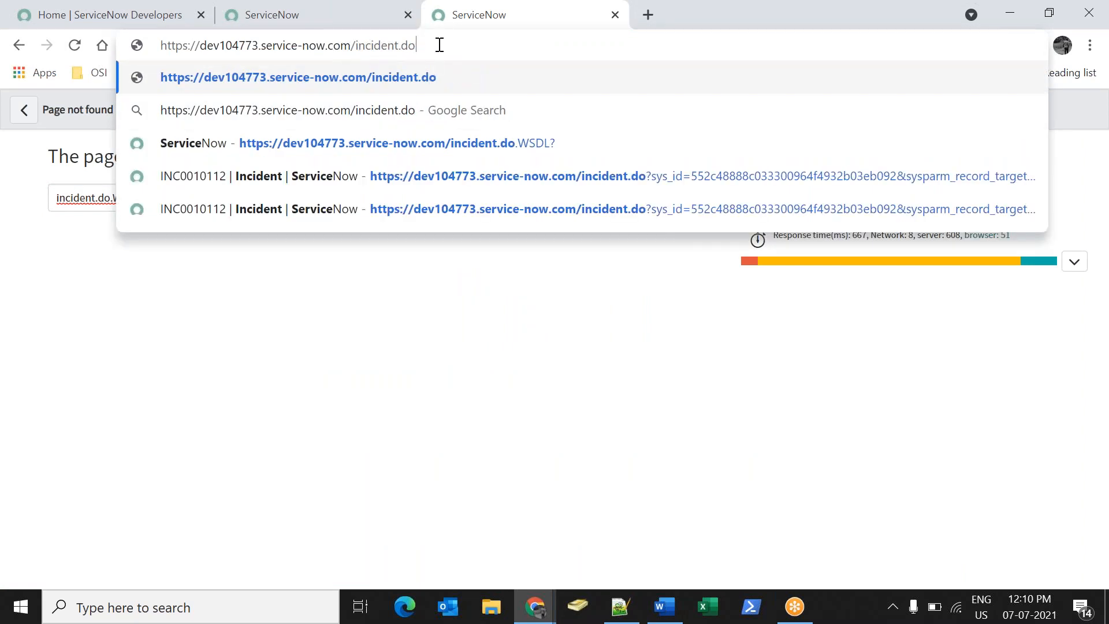
text(?WSDL)
key(Return)
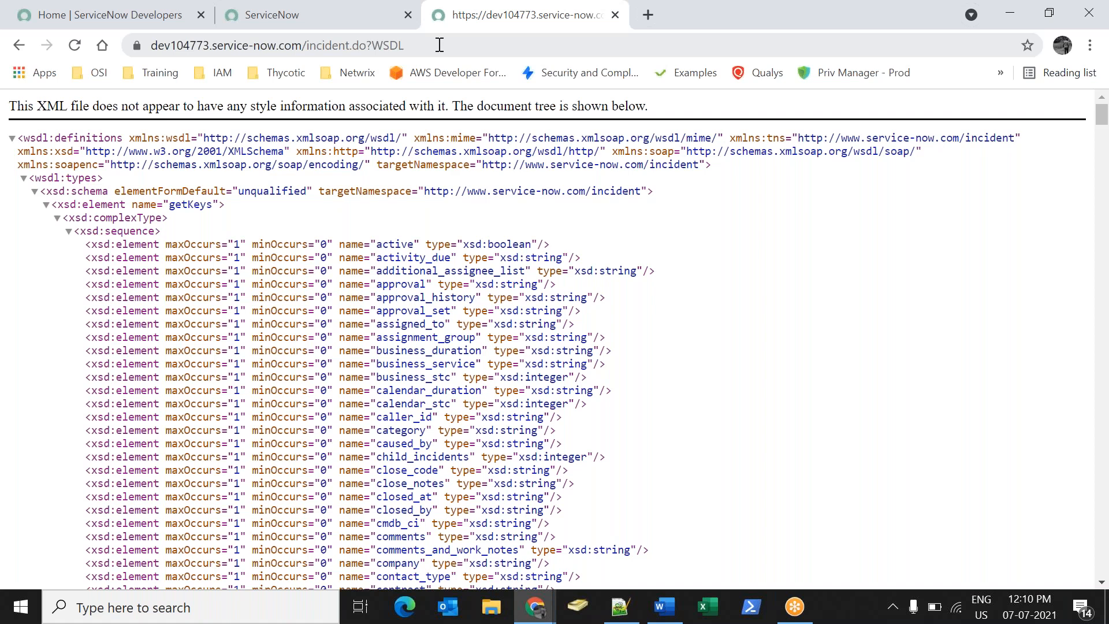
Search the incident WSDL for the 'insert' and 'Update' operations.
key(ctrl+f)
text(insert)
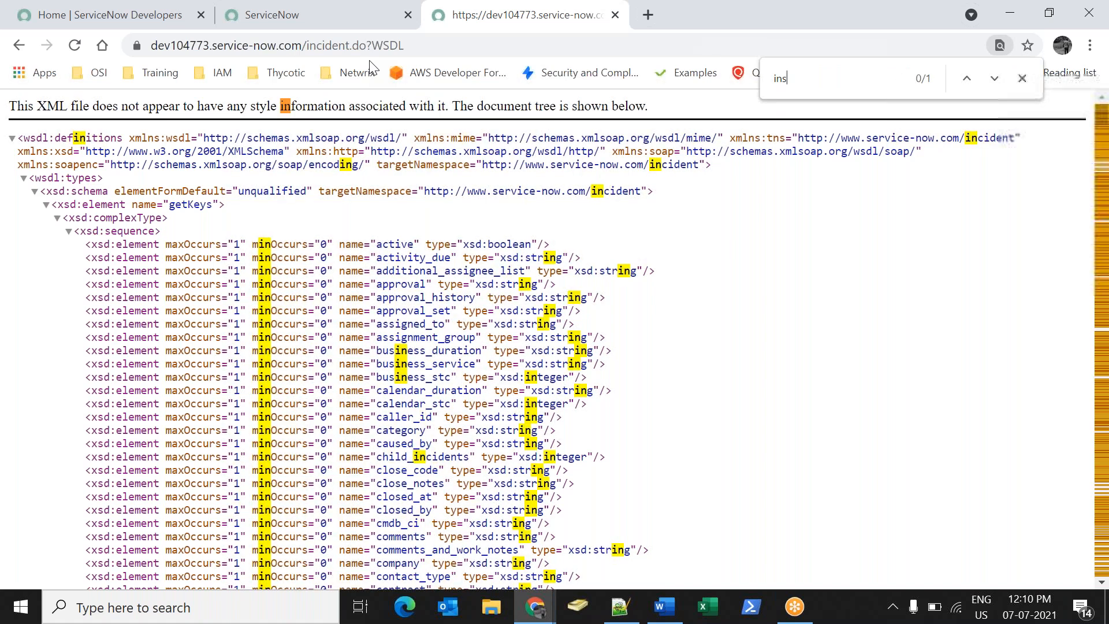
key(BackSpace)
key(BackSpace)
key(BackSpace)
key(BackSpace)
key(BackSpace)
key(BackSpace)
text(Update)
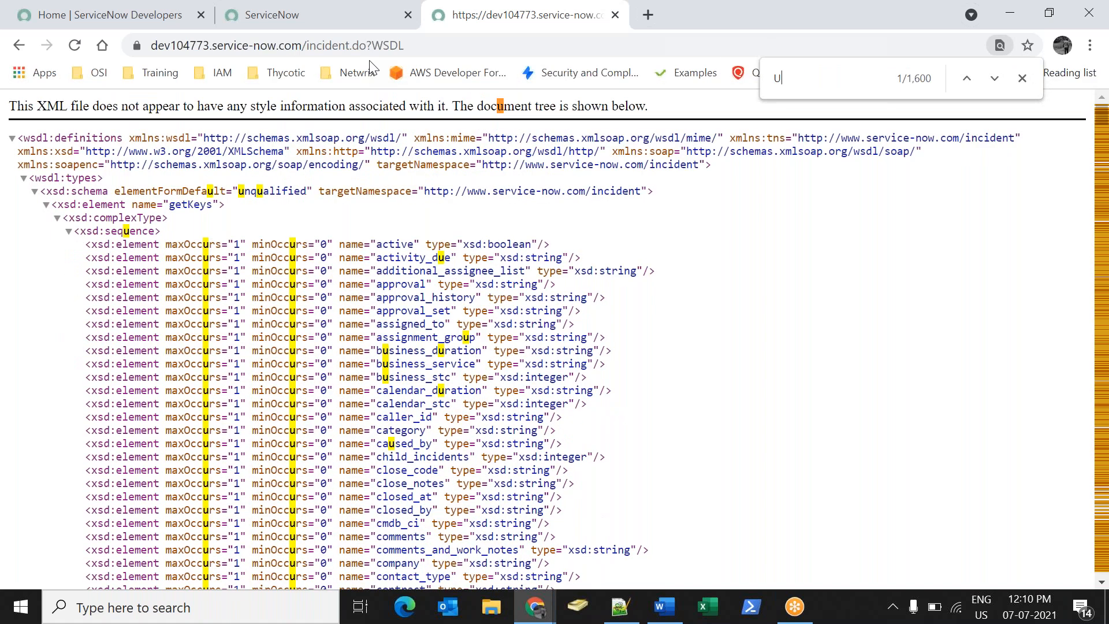
key(Return)
key(Return)
key(Return)
key(Return)
key(Return)
key(ctrl+a)
key(BackSpace)
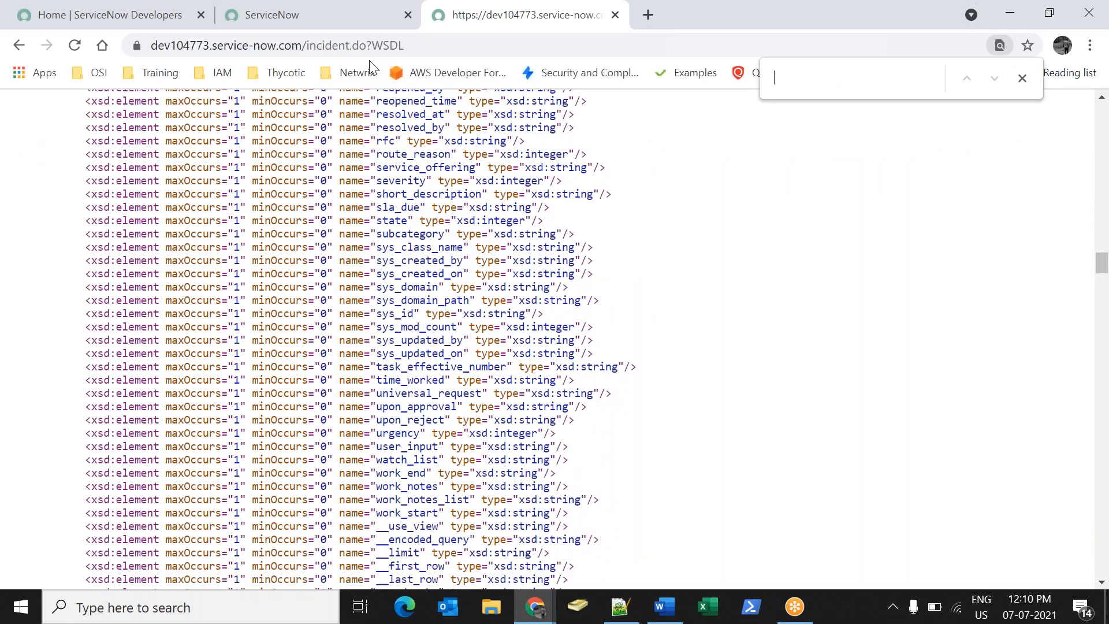
Search the WSDL for 'Delete' and 'Quer', then close the find bar and scroll back up.
text(Delete)
key(ctrl+a)
key(BackSpace)
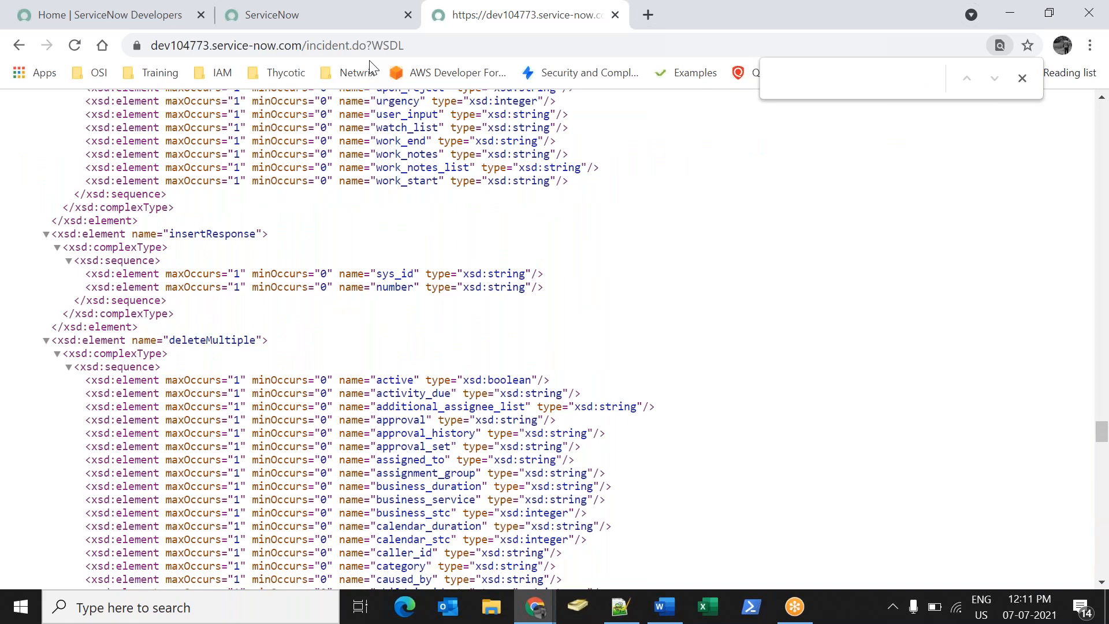
text(Quer)
key(ctrl+a)
key(BackSpace)
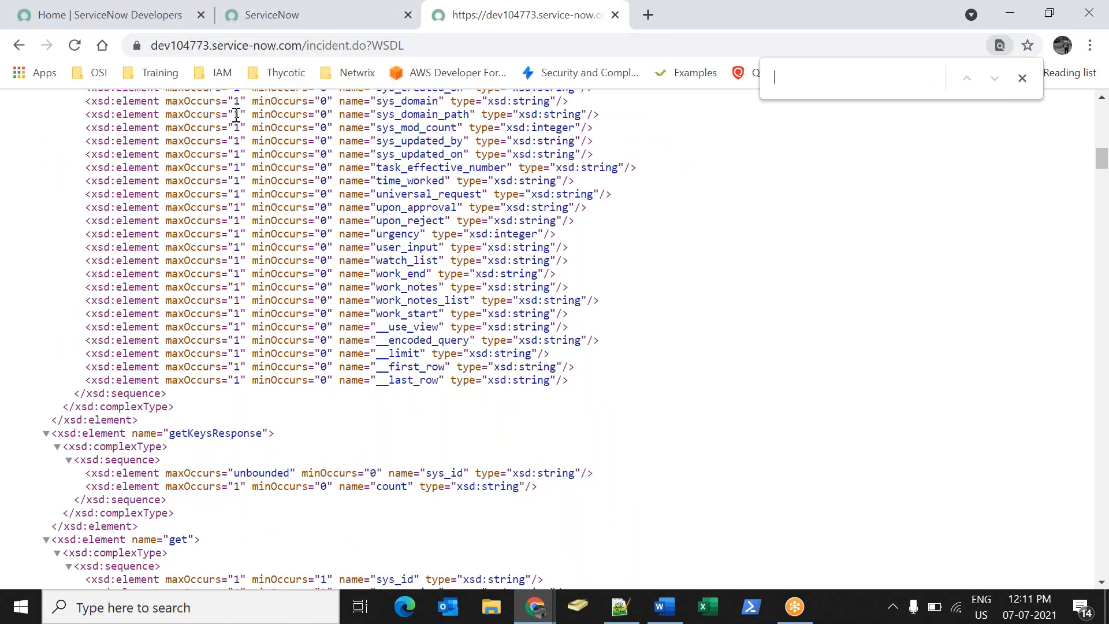
click(1023, 78)
drag(1104, 167, 1102, 119)
Add a new 'WSDL is' line below the WSDL of table line in the Word notes.
click(664, 607)
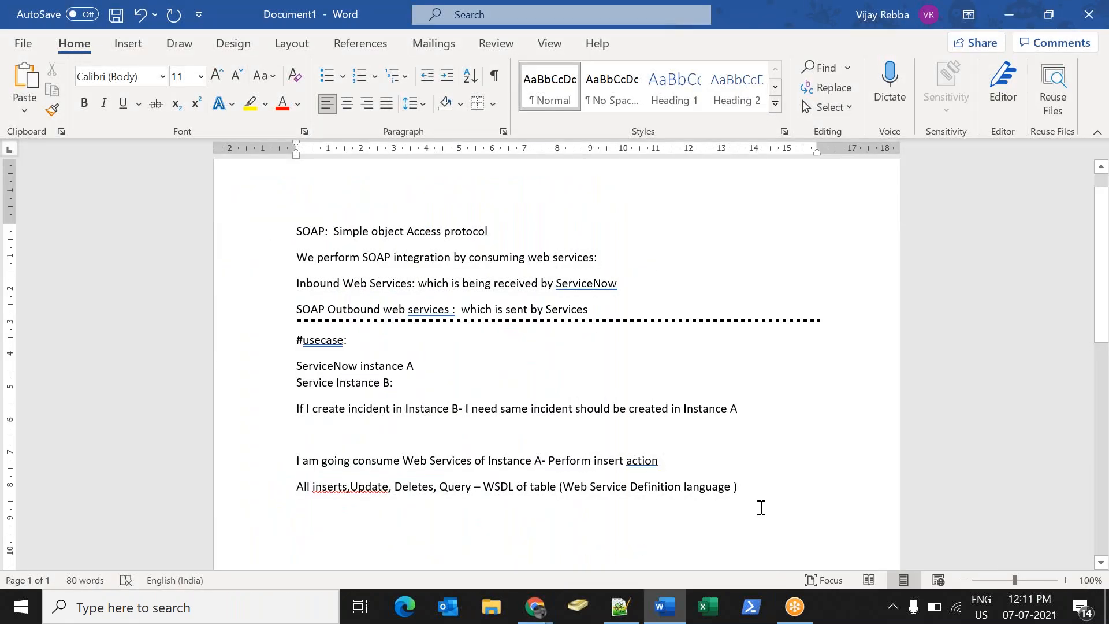
key(Return)
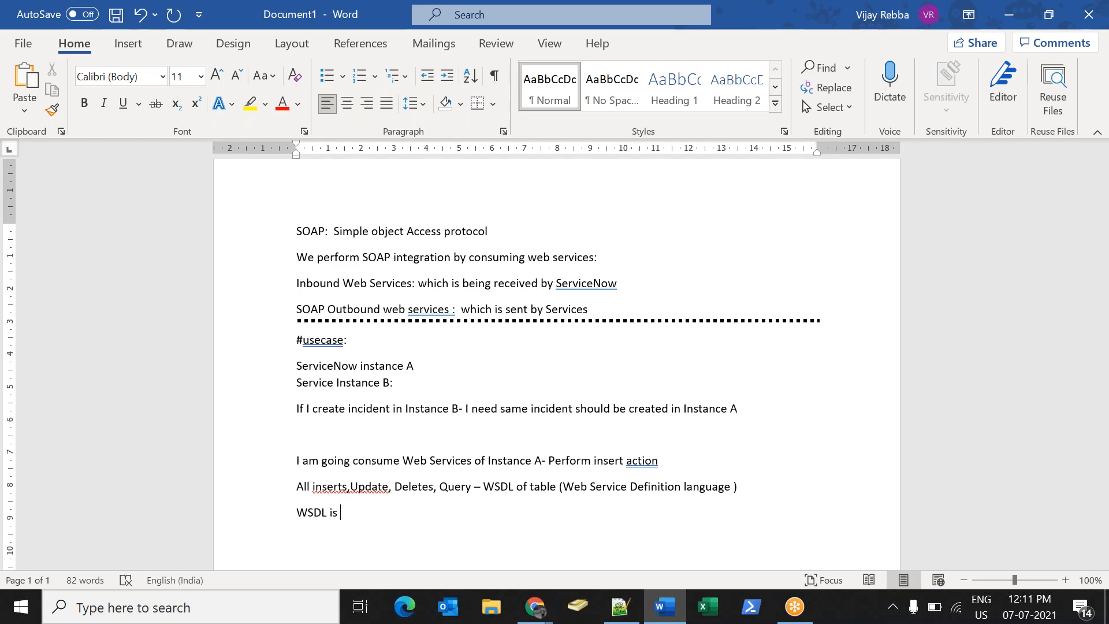
key(alt+Tab)
key(alt+Tab)
key(alt+Tab)
Launch the personal developer instance dev56909 from the ServiceNow Developers window.
click(537, 605)
click(645, 529)
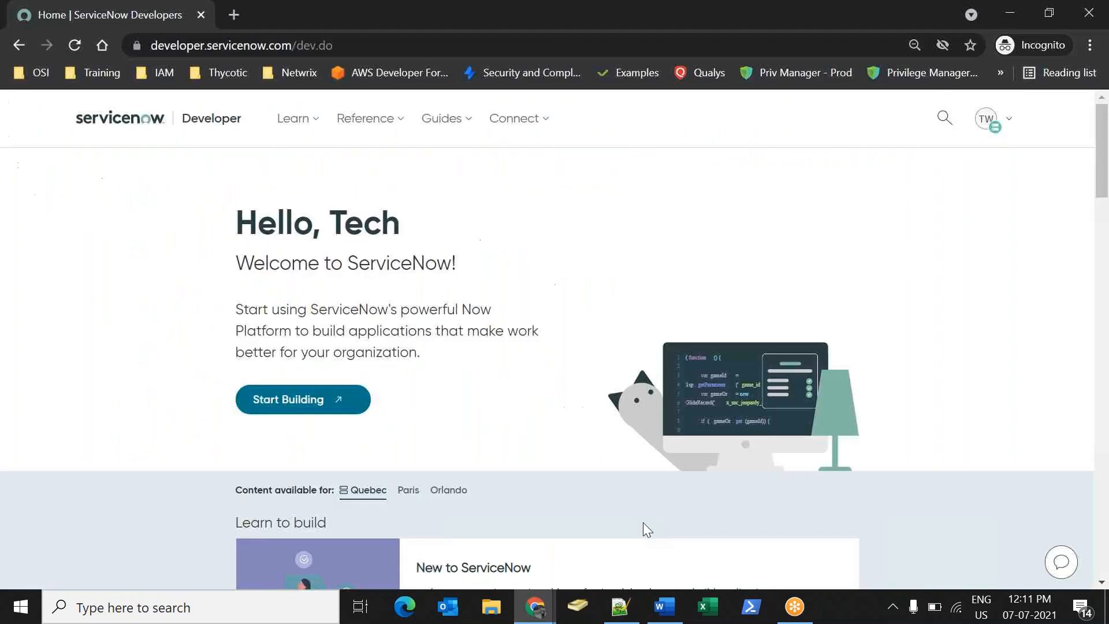
click(292, 399)
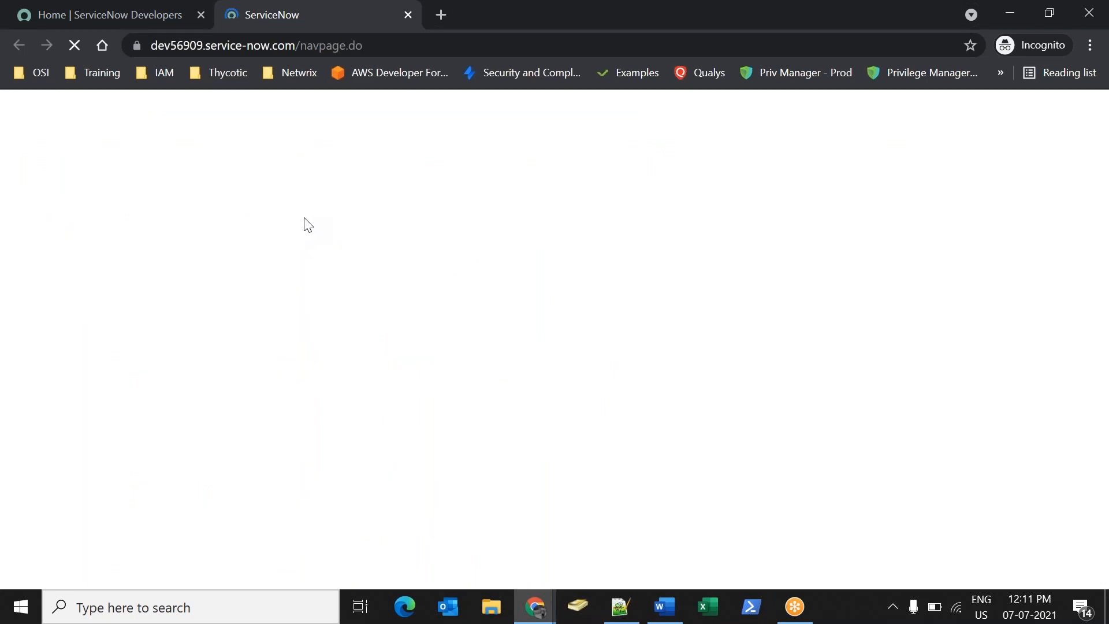
key(alt+Tab)
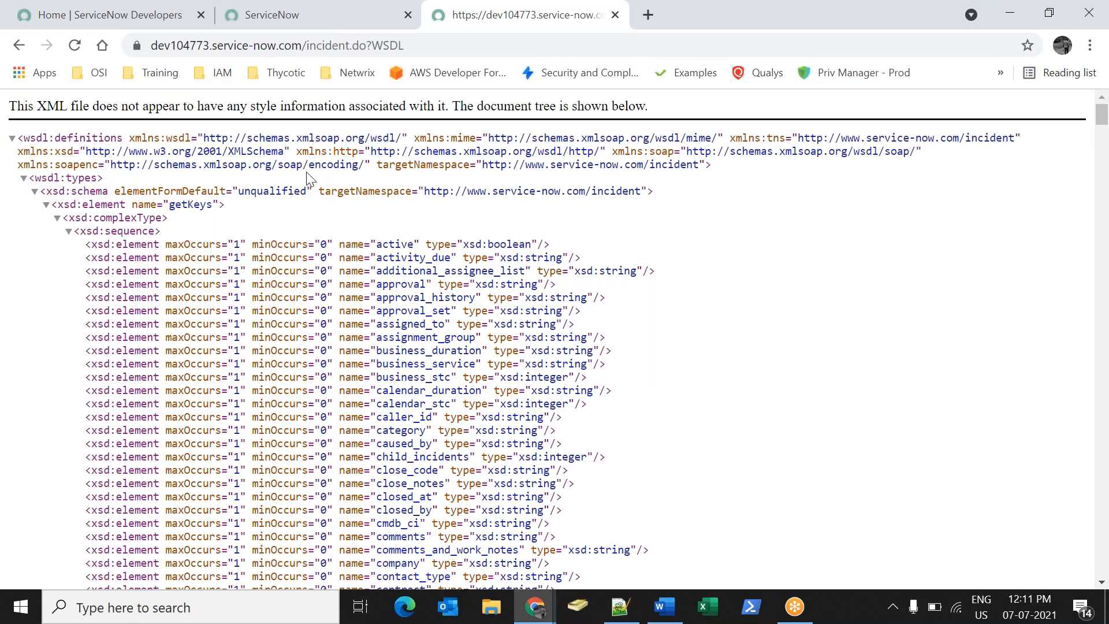
key(alt+Tab)
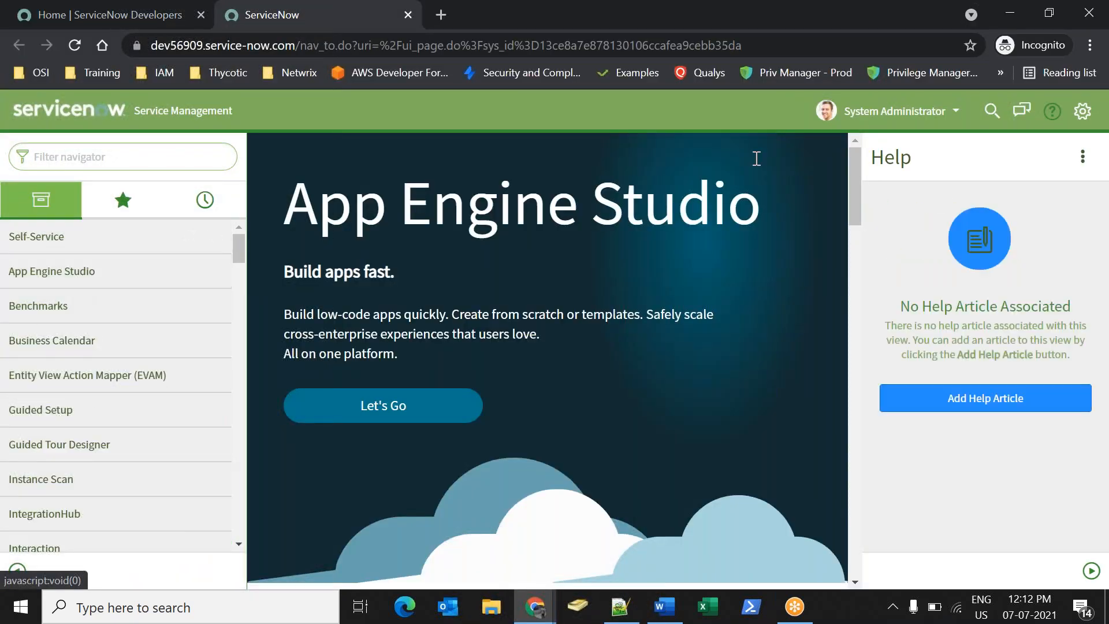
Close the Help sidebar and filter the navigator for 'SOAP out' to reach Outbound > SOAP Message.
click(1052, 111)
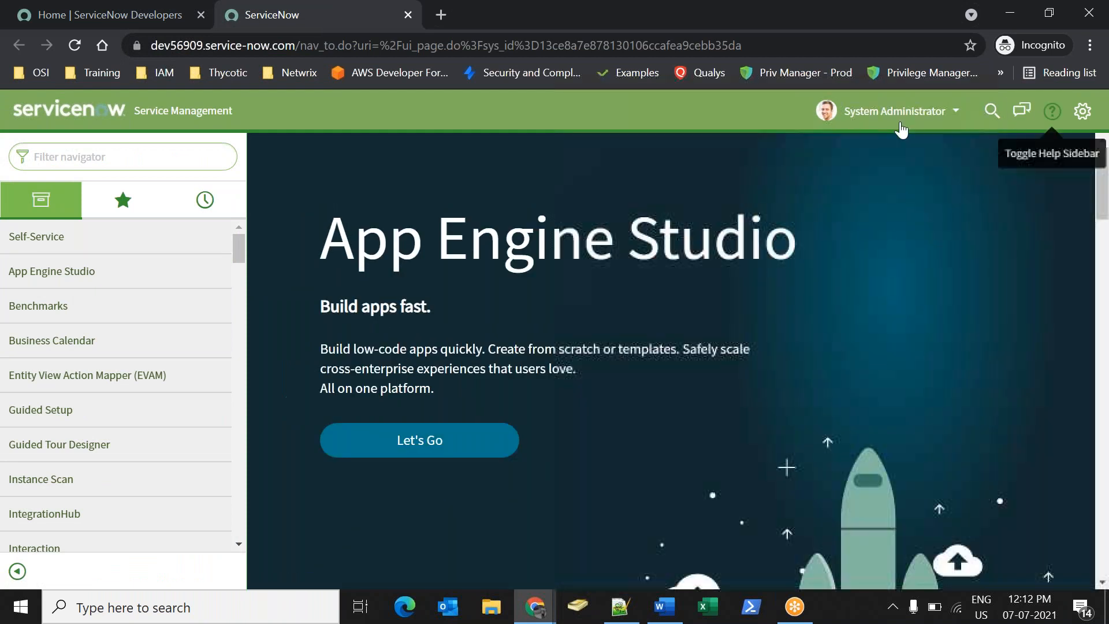
click(121, 156)
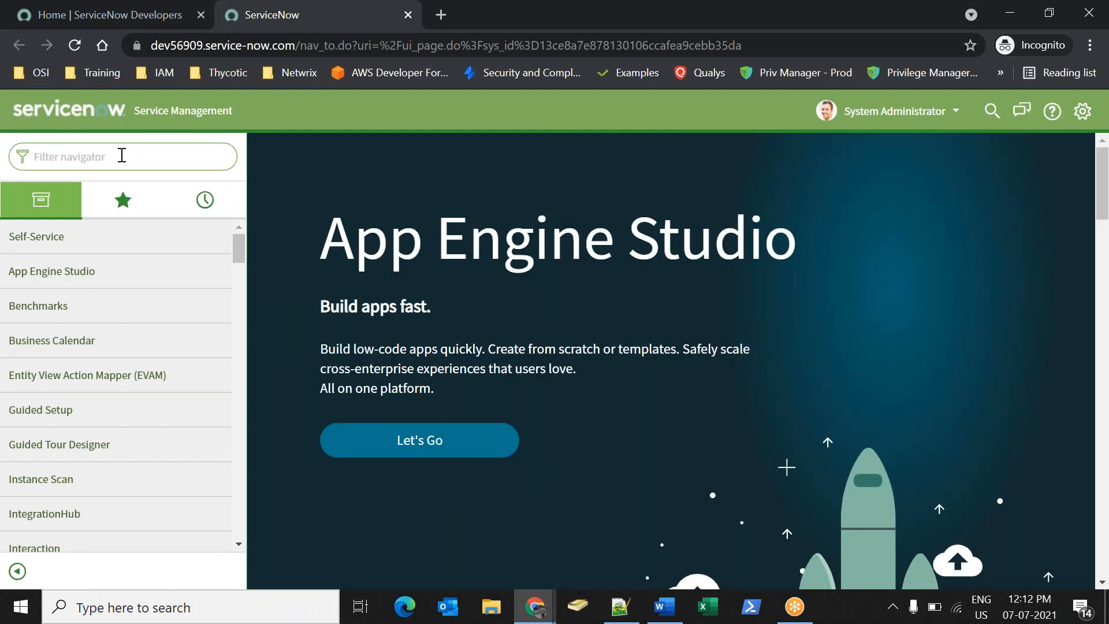
text(SOAP)
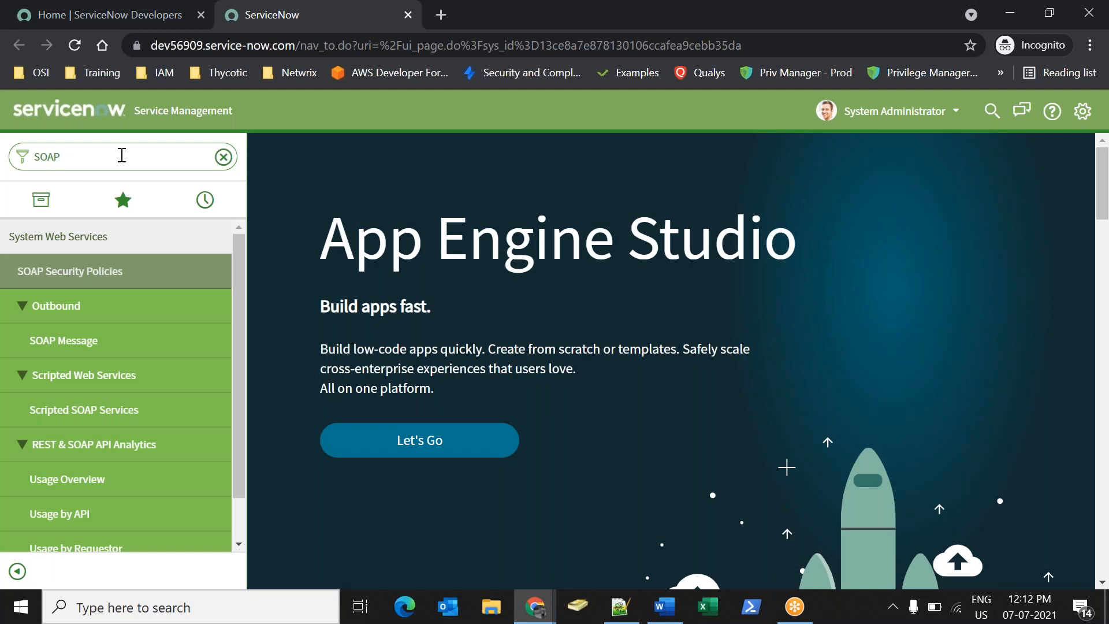
text( ou)
key(BackSpace)
text(out)
click(94, 337)
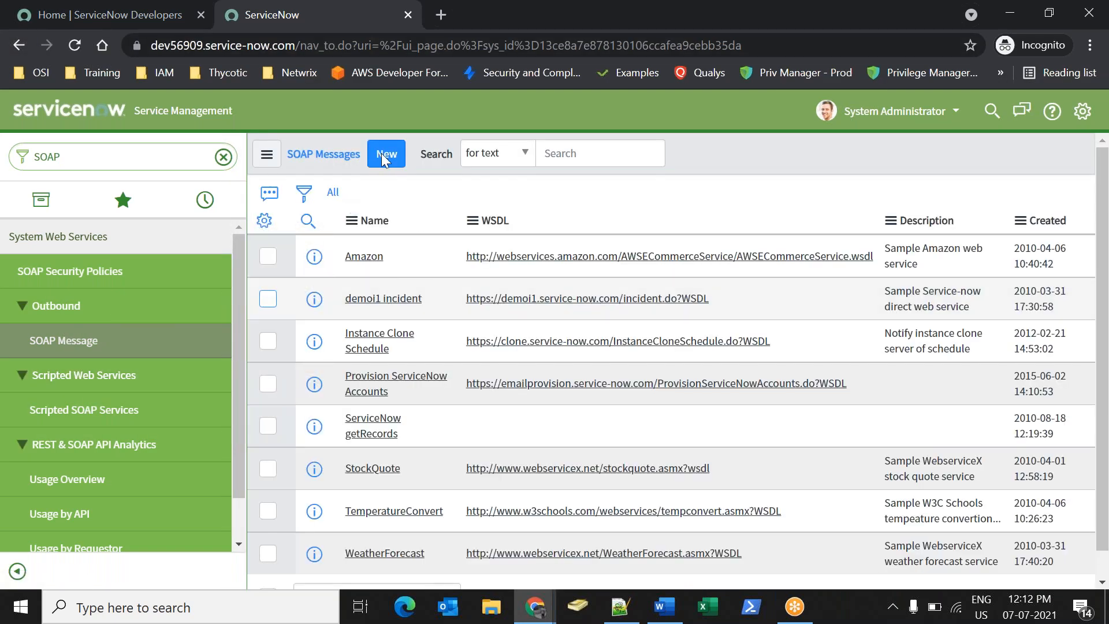
Create a new SOAP message named dev104773, copying the name from the incident WSDL window.
click(387, 155)
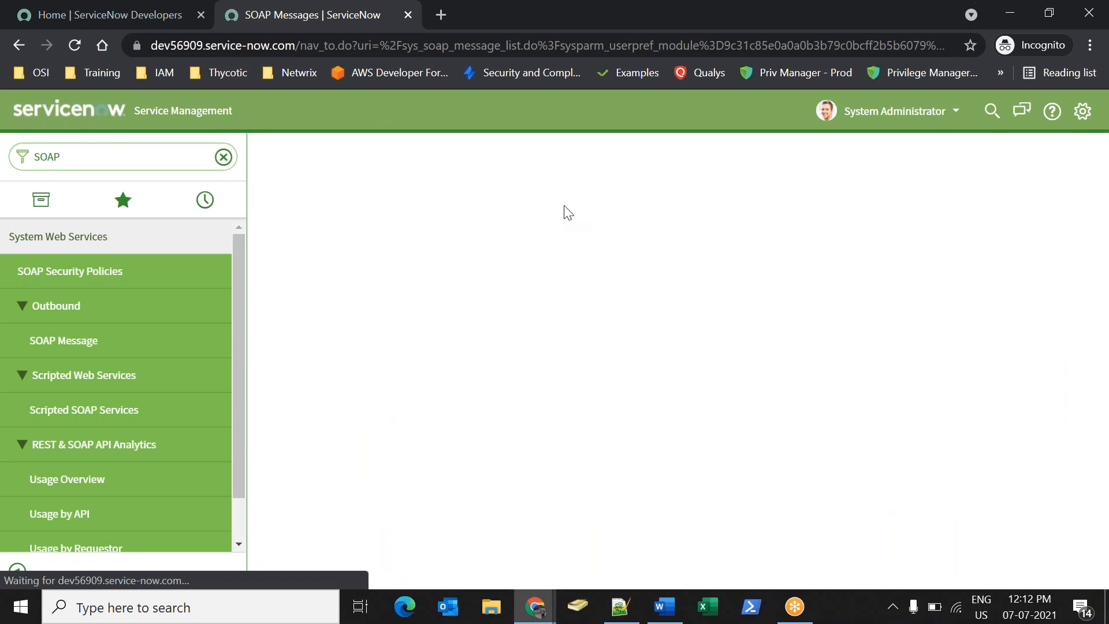
click(510, 208)
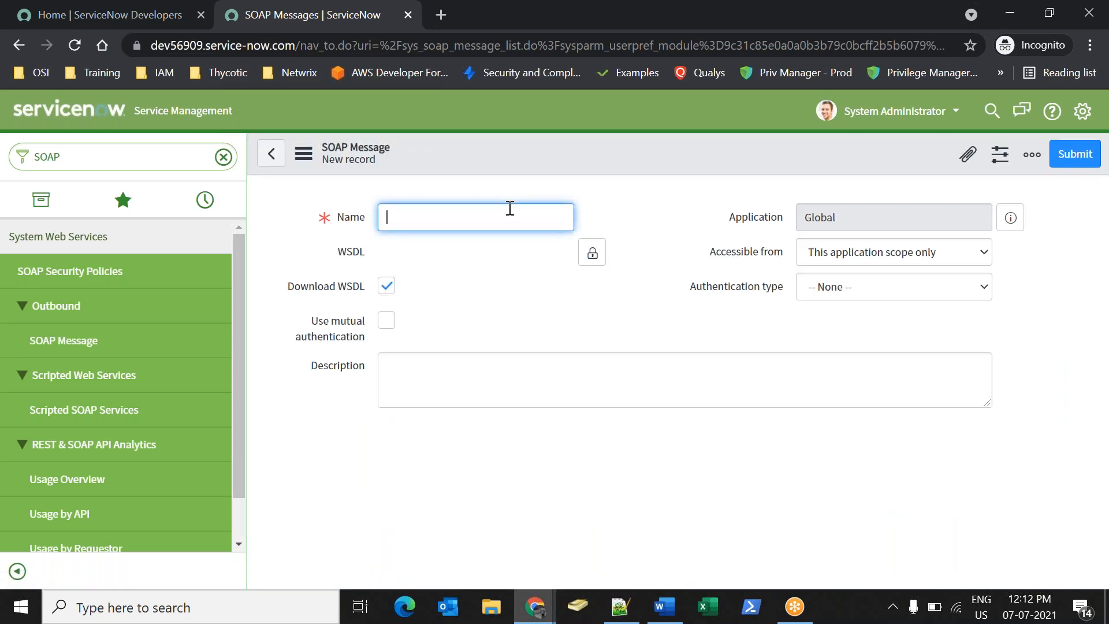
key(alt+Tab)
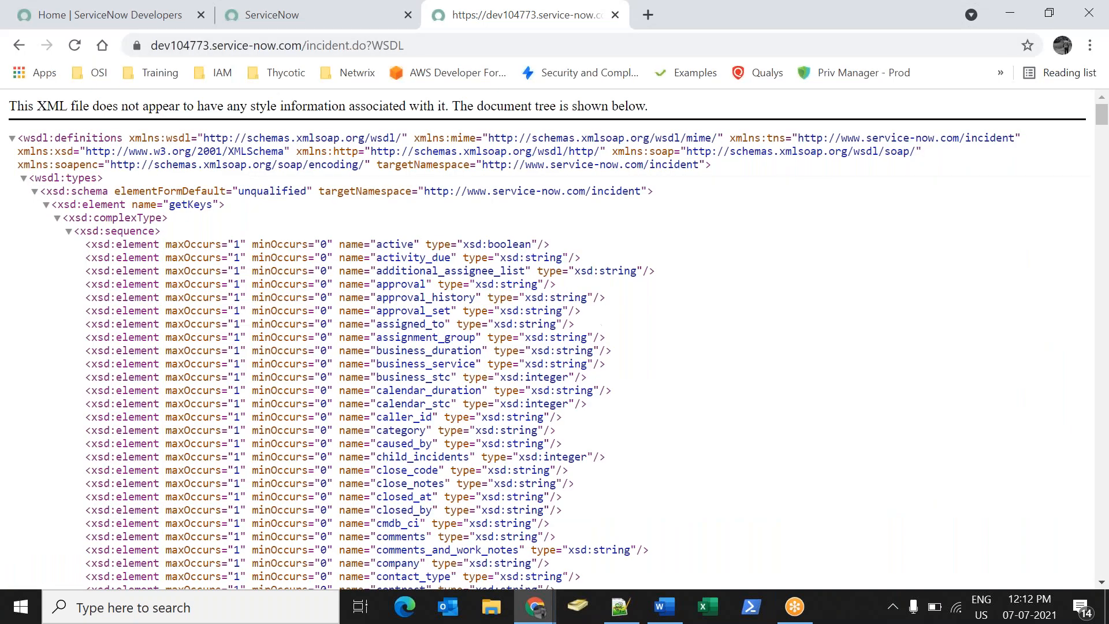
double_click(207, 45)
key(ctrl+c)
key(alt+Tab)
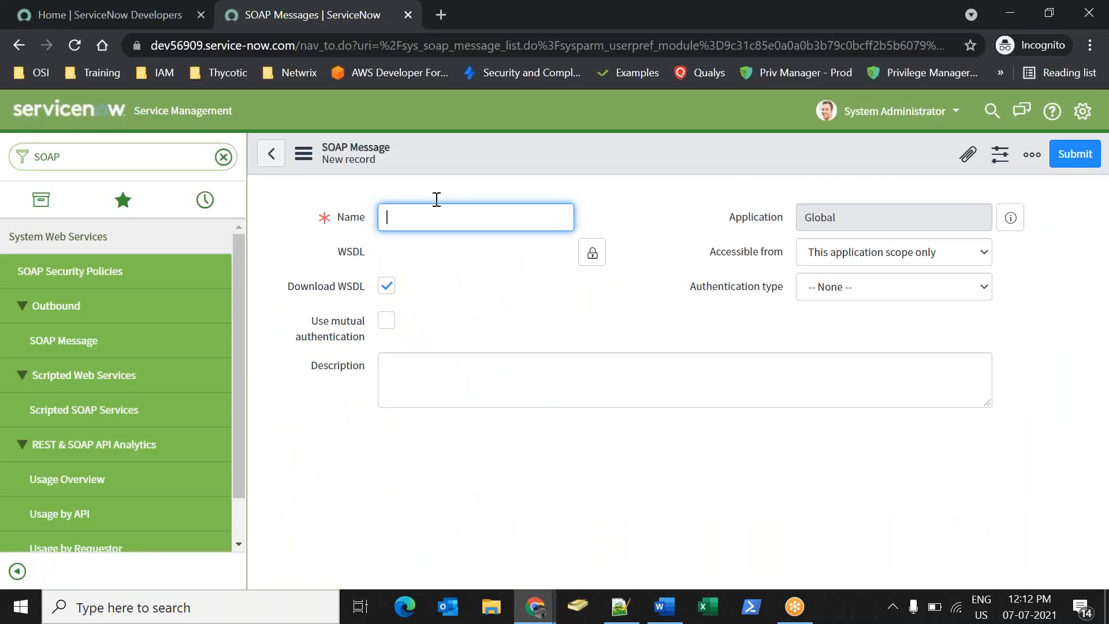
key(alt+Tab)
key(alt+Tab)
key(ctrl+v)
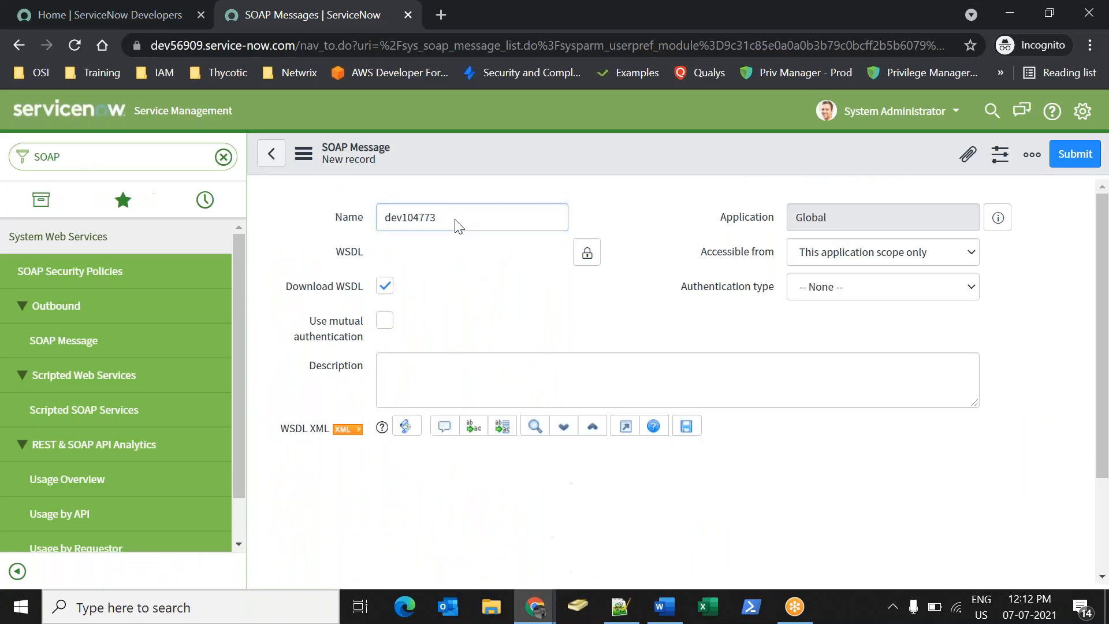
Set the WSDL field to the dev104773 incident.do?WSDL address.
key(alt+Tab)
key(ctrl+l)
key(ctrl+c)
key(alt+Tab)
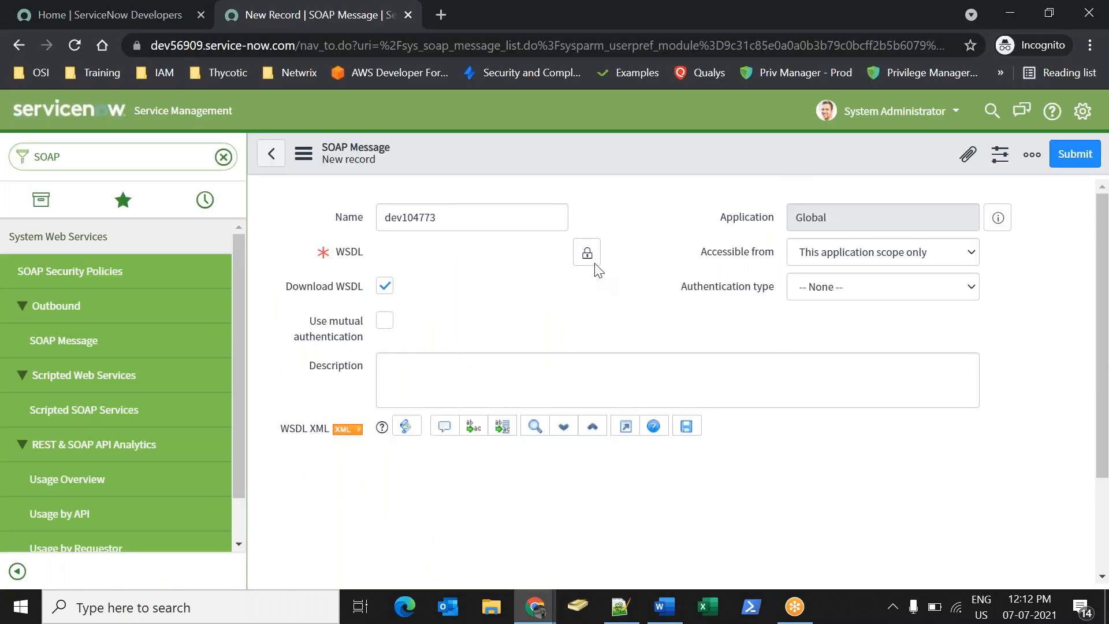
click(586, 253)
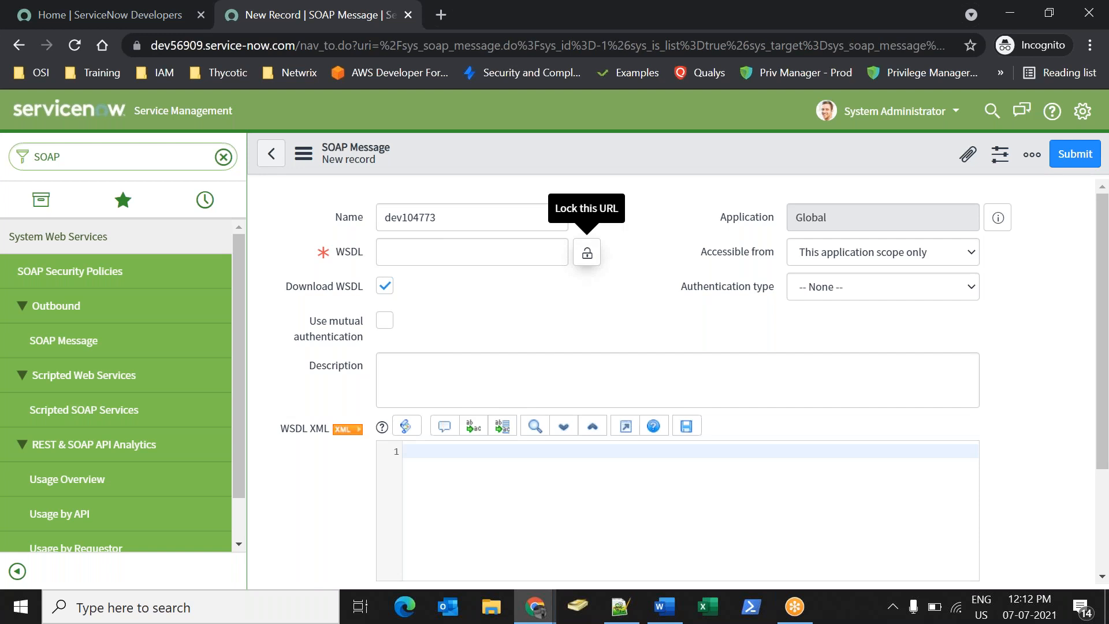
click(543, 251)
key(ctrl+v)
click(588, 255)
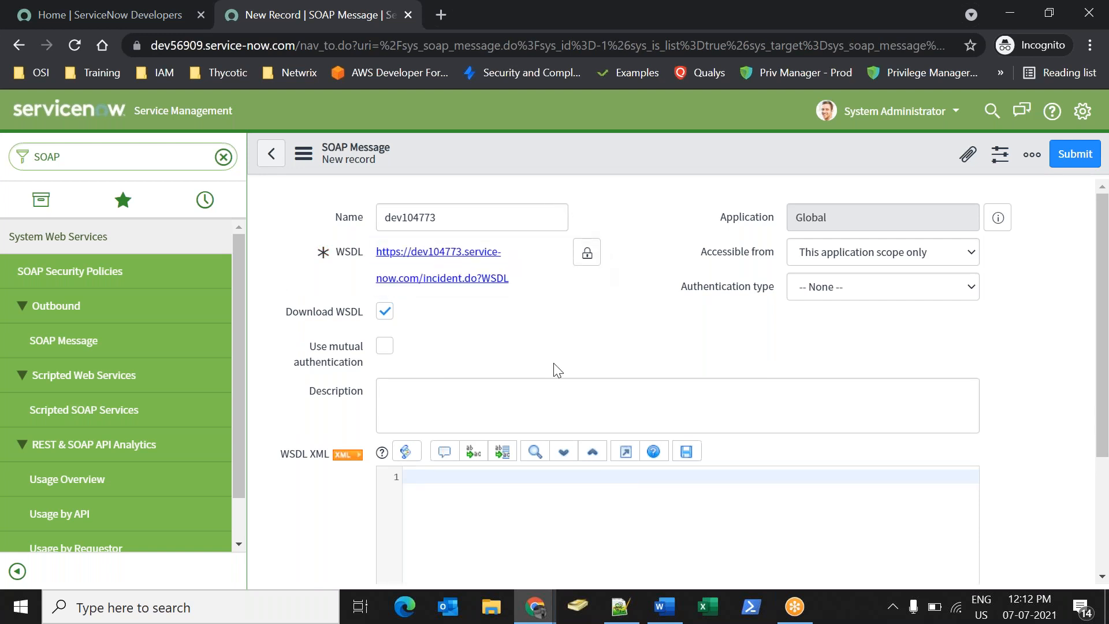
double_click(217, 45)
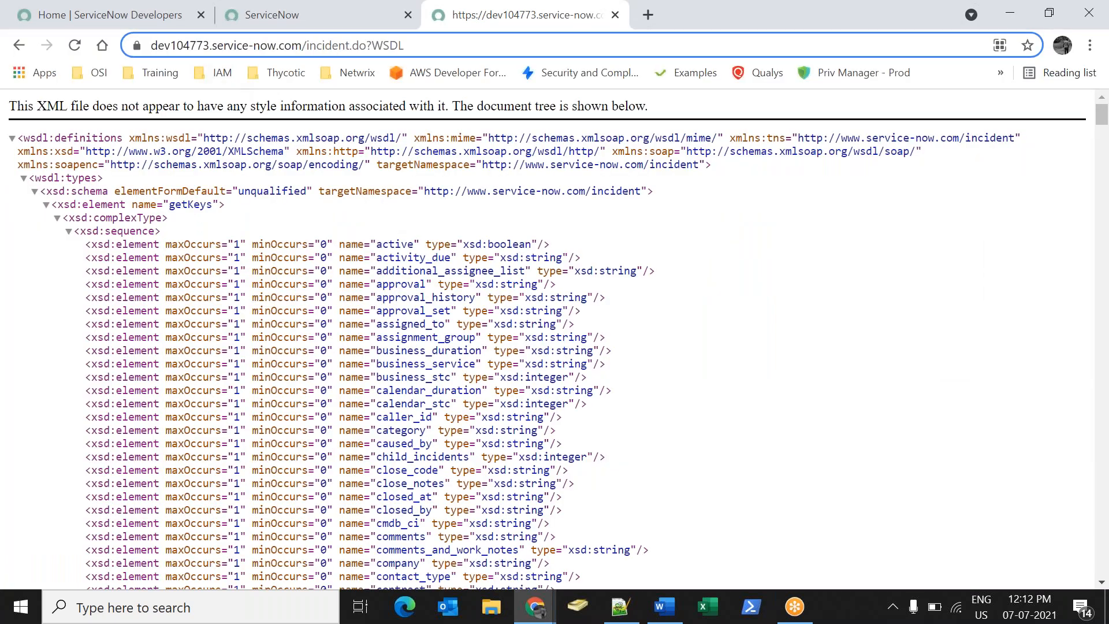
click(600, 226)
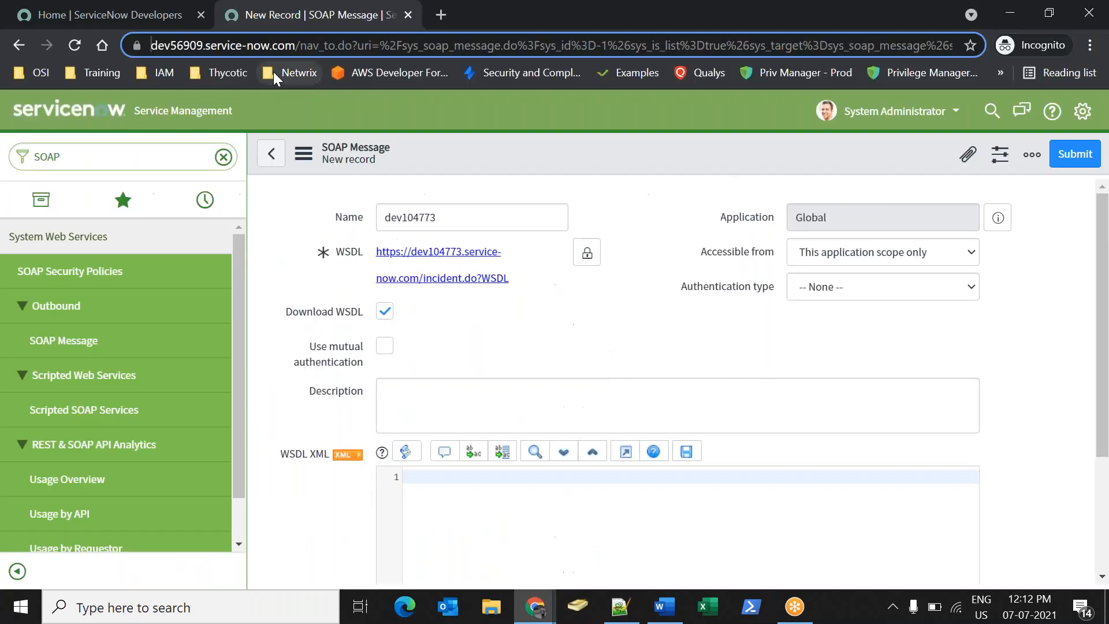
Set Authentication type to Basic and look up a basic auth profile.
click(759, 303)
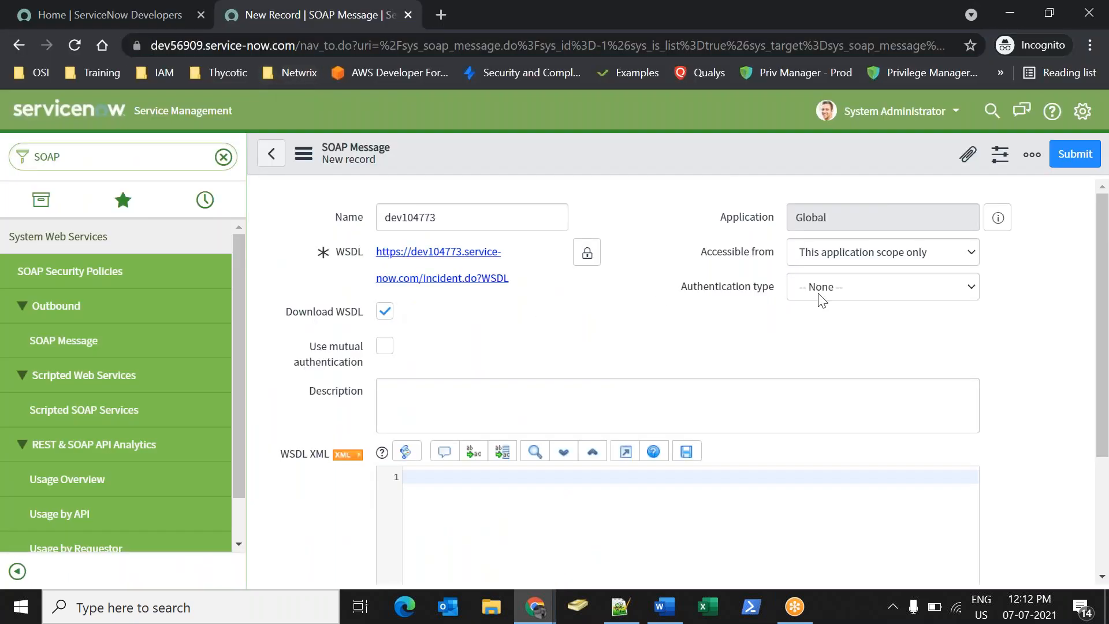
drag(671, 294, 736, 299)
click(741, 306)
click(841, 308)
click(839, 321)
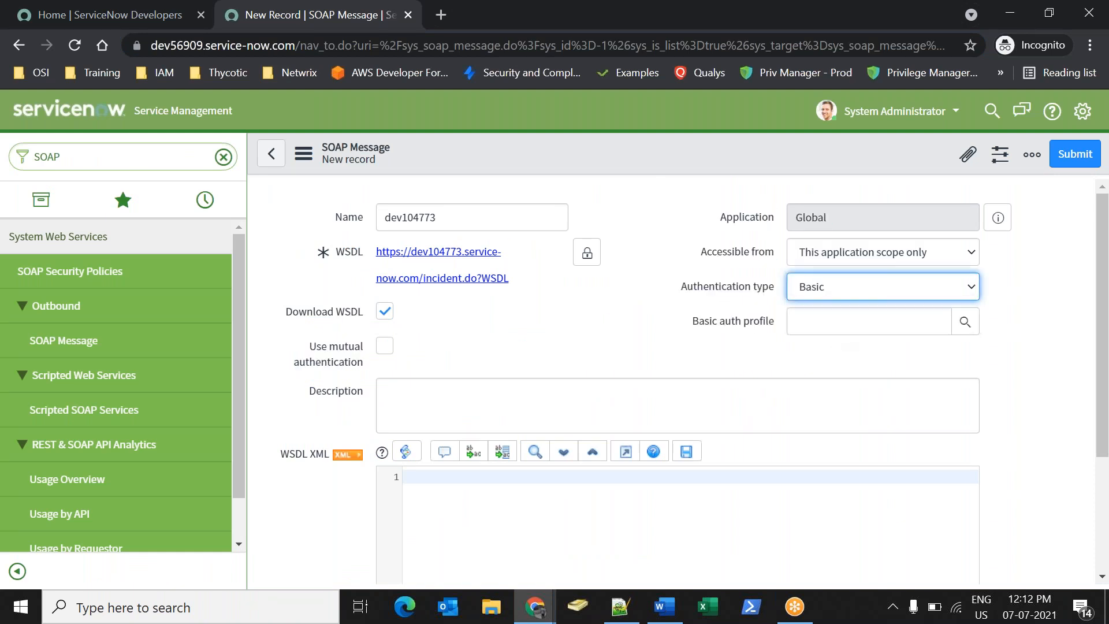
click(964, 325)
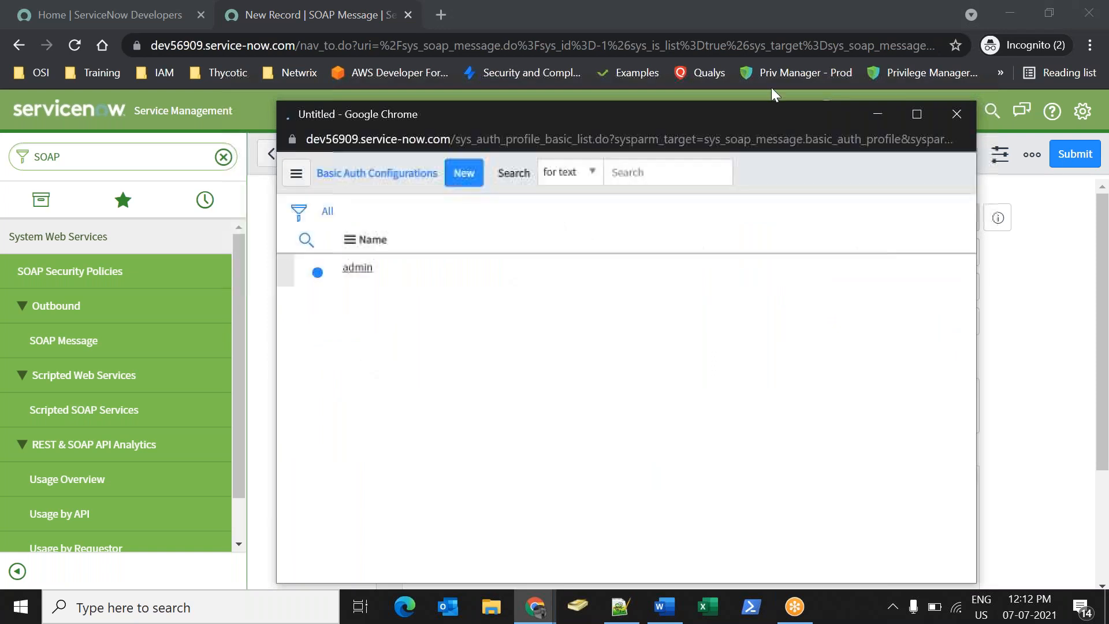
Create the basic auth profile Admin1 and select it for the message.
click(464, 174)
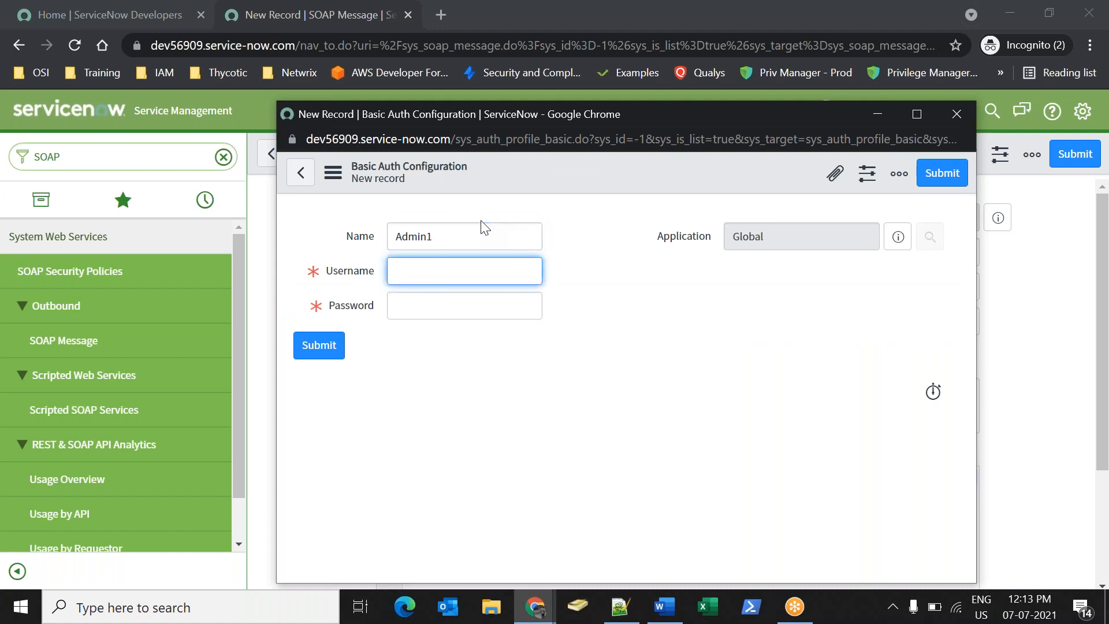
text(admin)
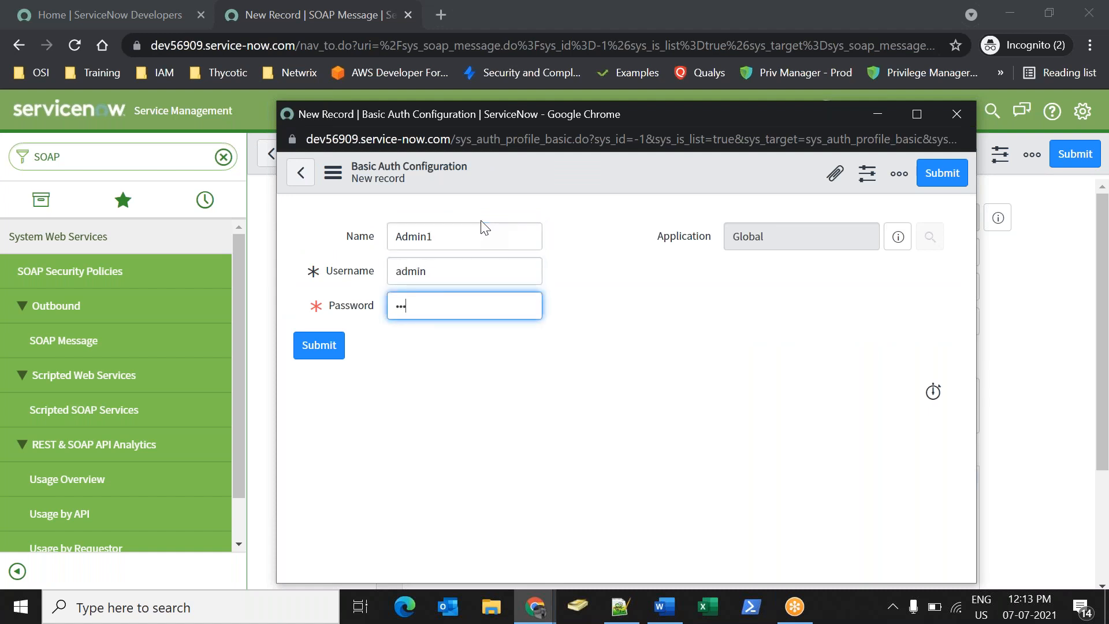
click(337, 345)
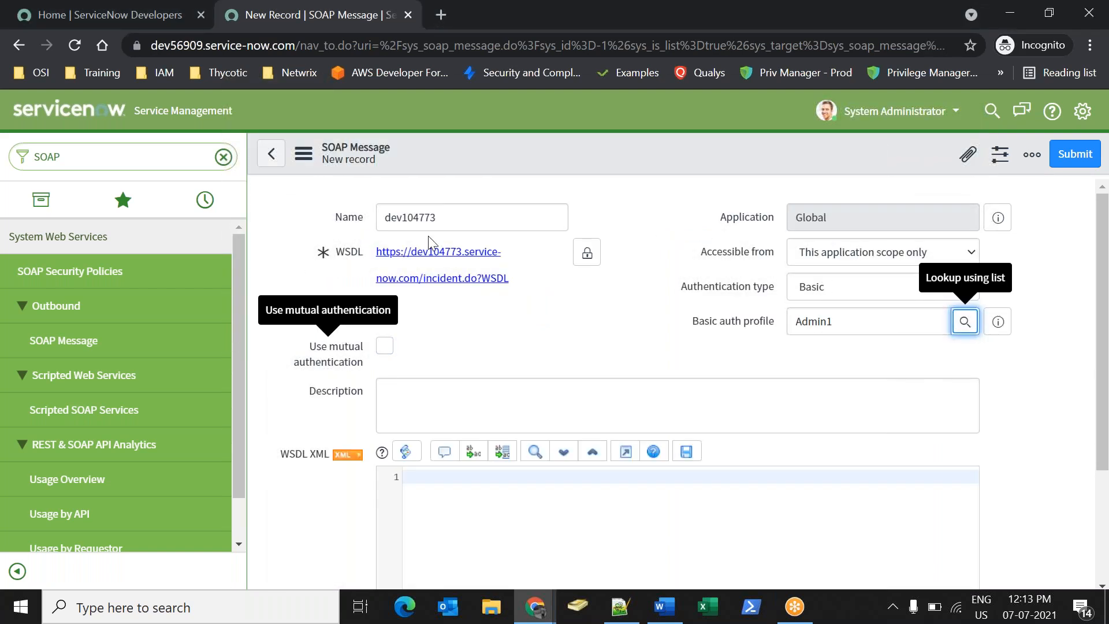
double_click(856, 324)
Check the incident.do?WSDL address and save the dev104773 SOAP message record.
click(225, 50)
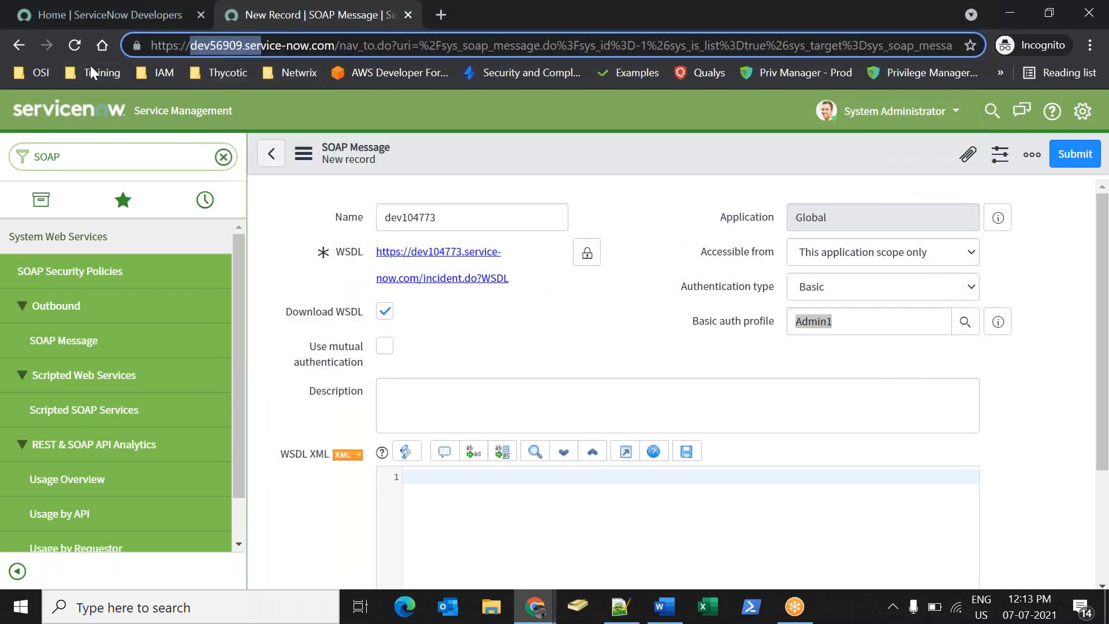
drag(509, 279, 365, 260)
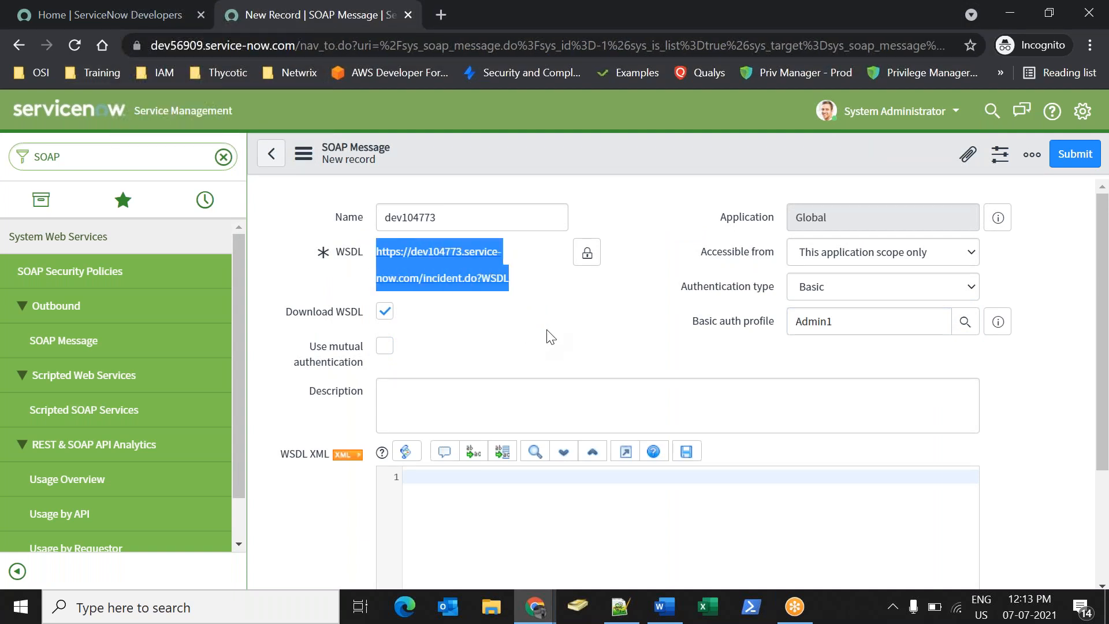
click(543, 315)
drag(520, 283, 463, 283)
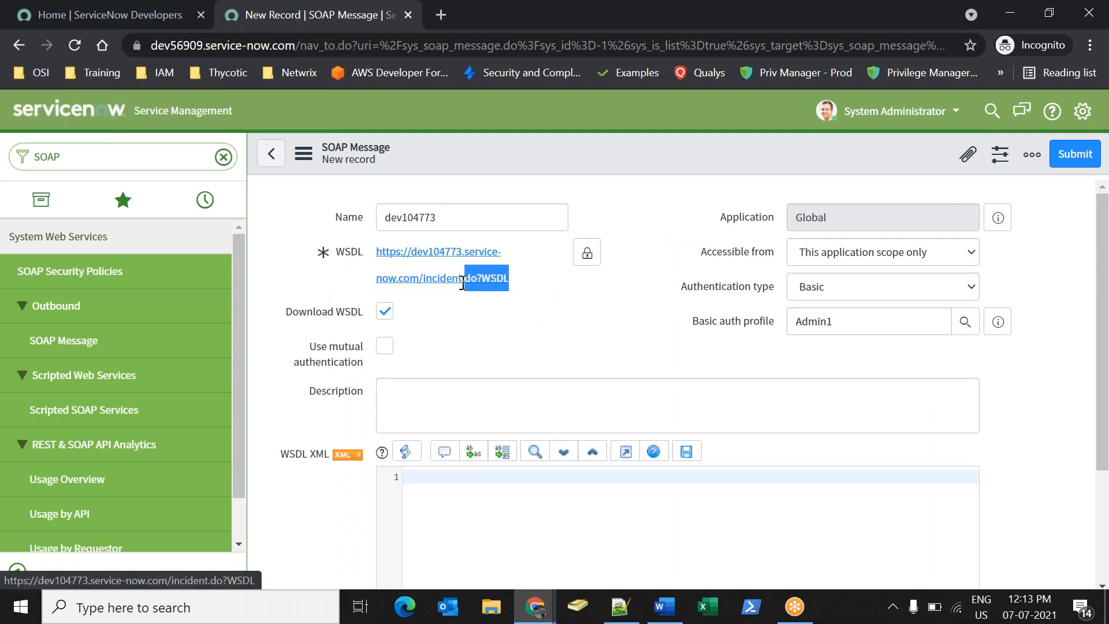
click(569, 338)
right_click(693, 181)
key(Escape)
right_click(687, 167)
key(Escape)
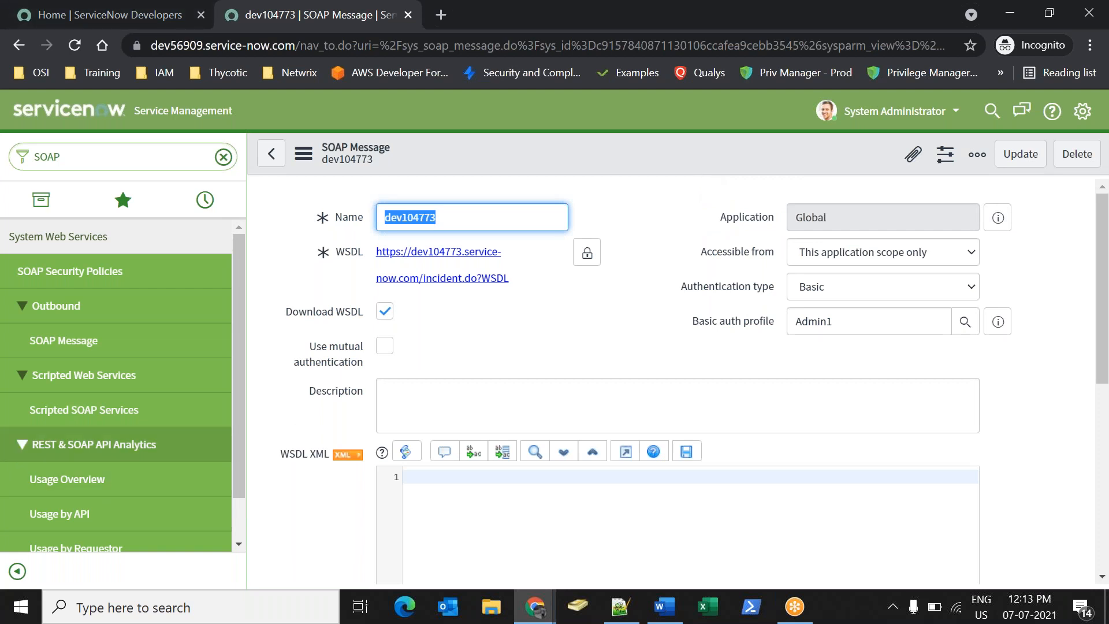
Generate sample SOAP messages and compare the filled WSDL XML with the raw incident WSDL.
click(578, 335)
scroll(563, 405, down, 6)
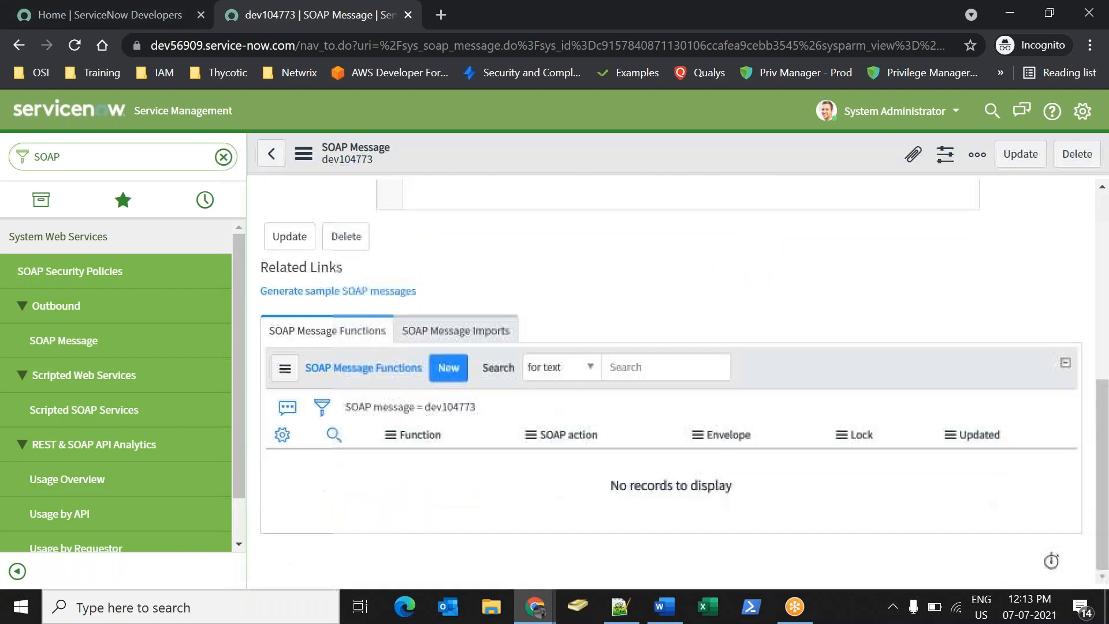
click(278, 290)
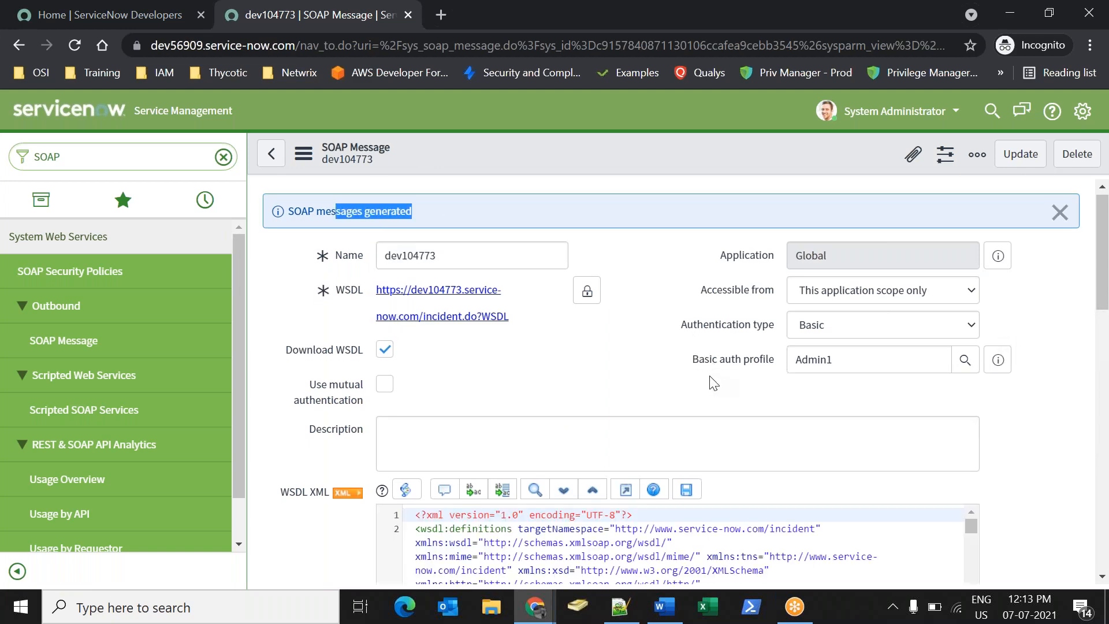
scroll(713, 381, down, 3)
scroll(679, 433, down, 5)
scroll(678, 442, down, 4)
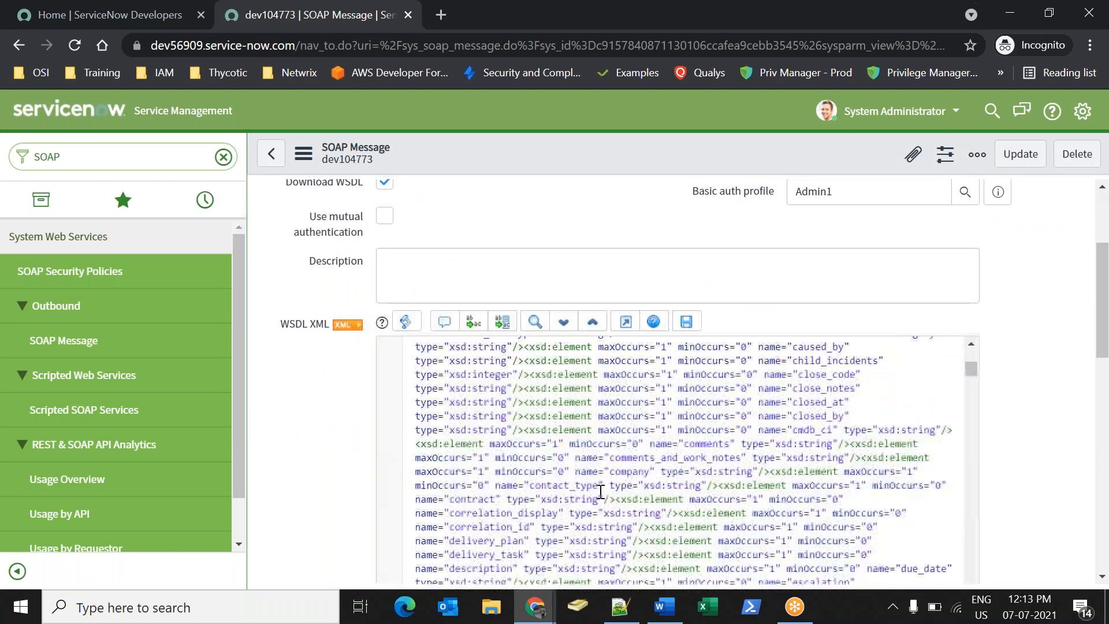
mouse_move(535, 607)
click(446, 577)
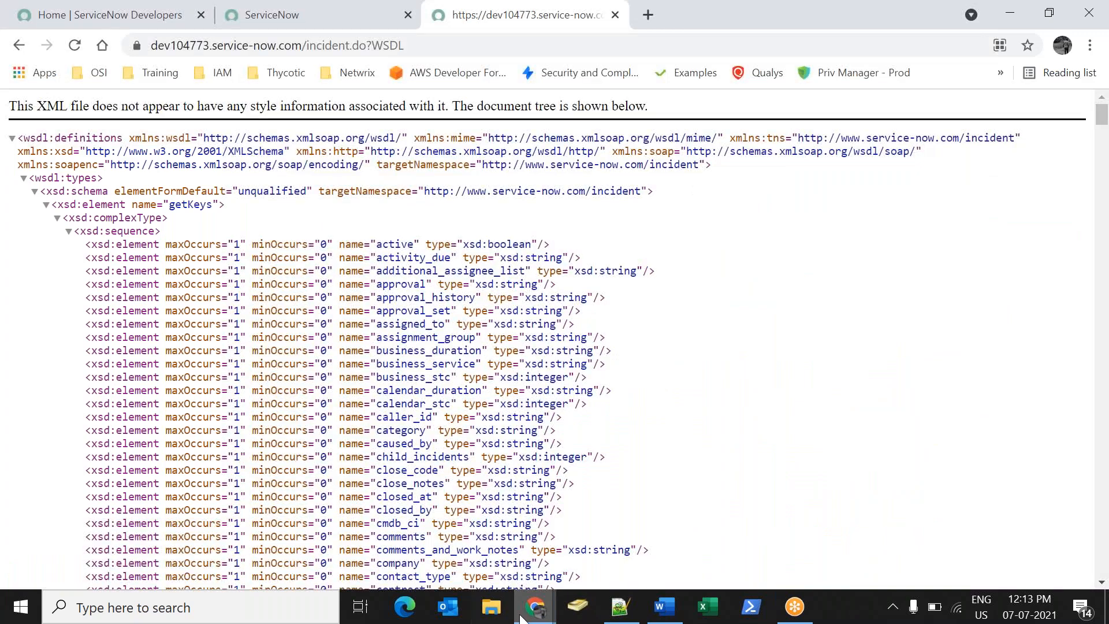
click(537, 610)
mouse_move(569, 604)
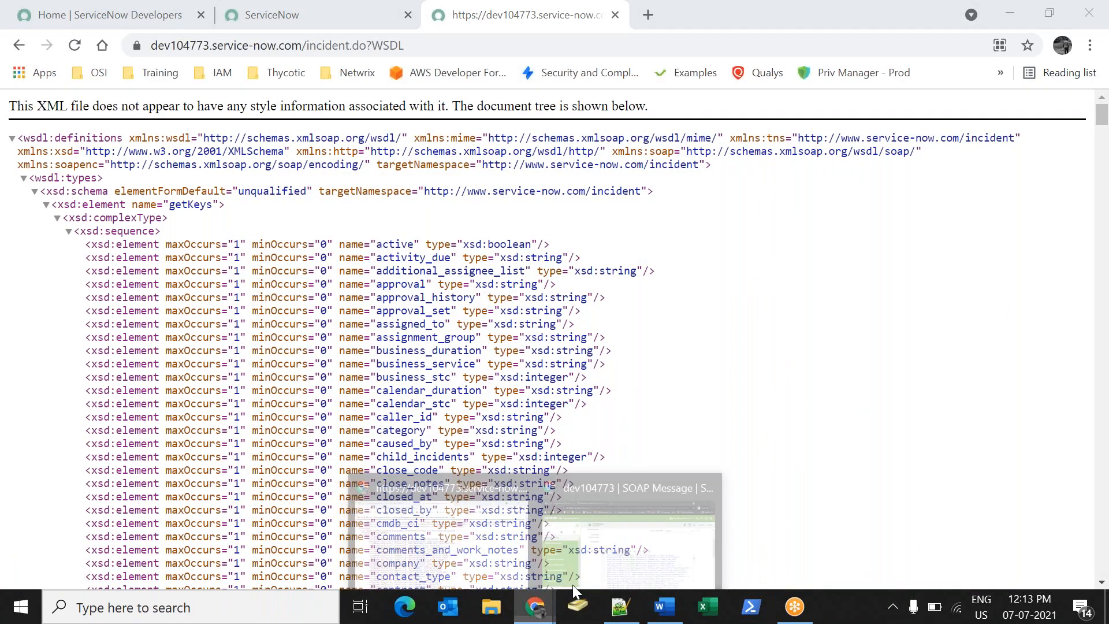
click(573, 584)
Review the generated functions (get, getRecords, deleteRecord, insert) and open the insert function.
scroll(670, 409, down, 6)
scroll(670, 409, down, 10)
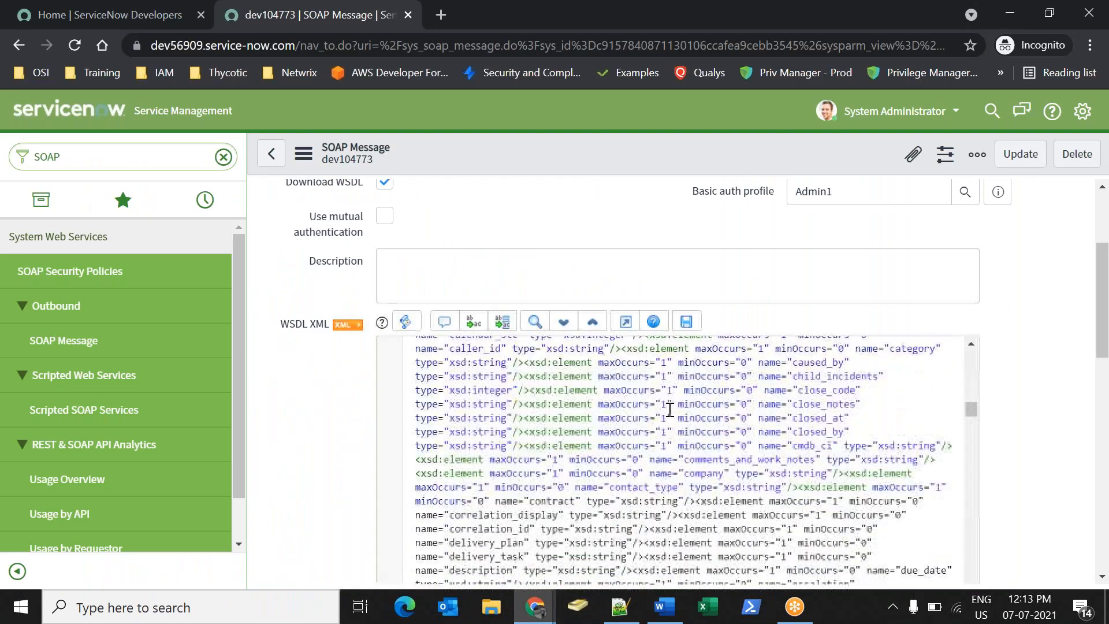
scroll(670, 418, down, 6)
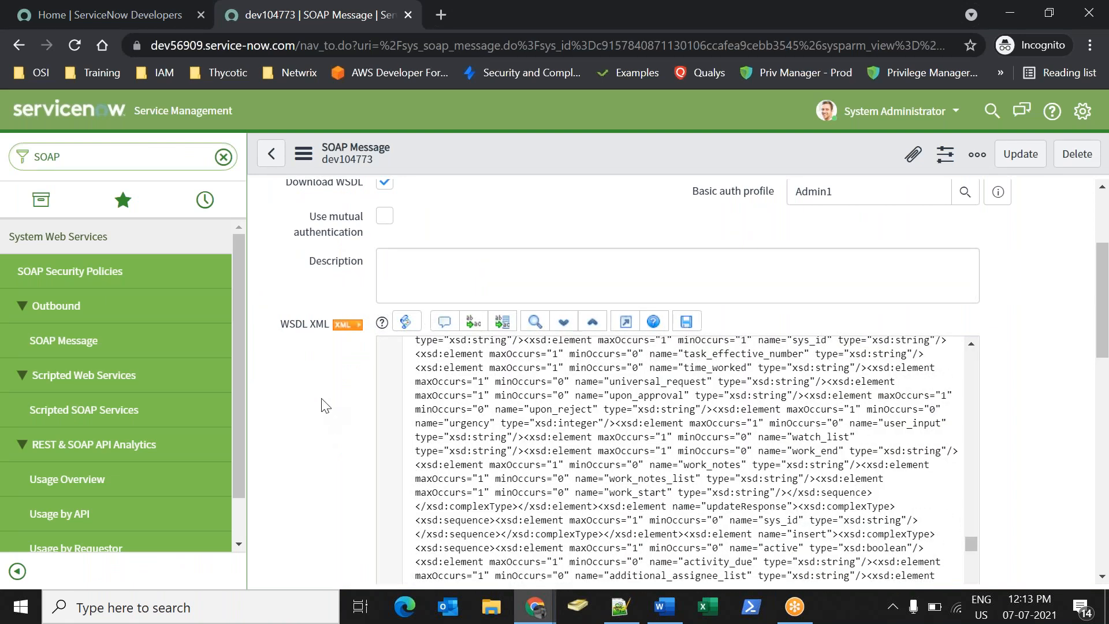
scroll(322, 403, down, 6)
drag(296, 496, 368, 496)
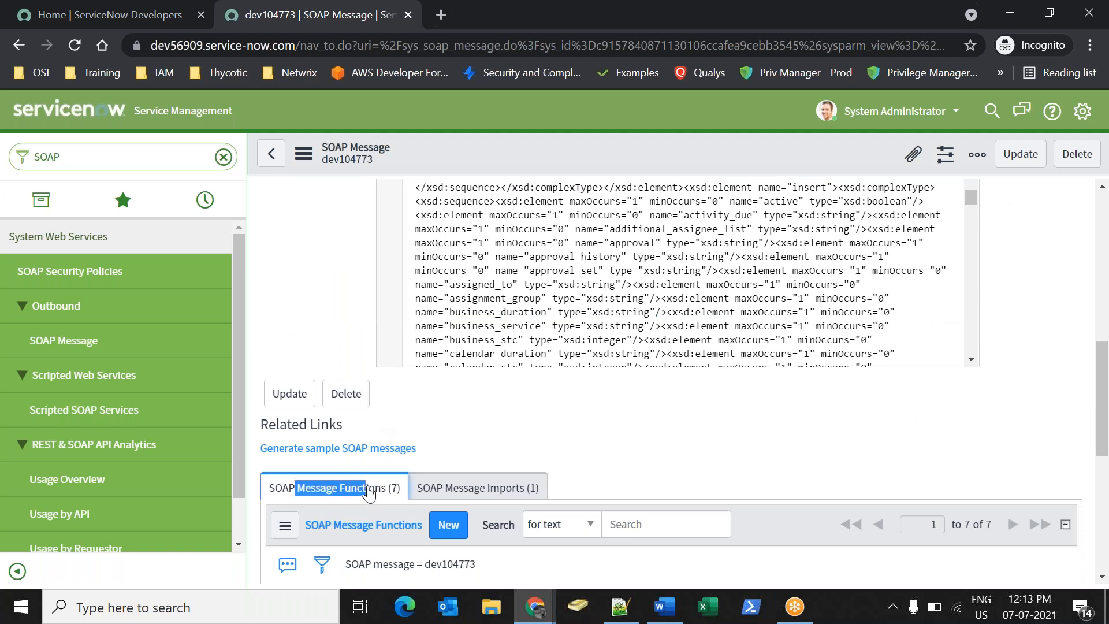
scroll(662, 467, down, 4)
drag(381, 369, 362, 368)
drag(417, 406, 375, 406)
drag(428, 445, 362, 480)
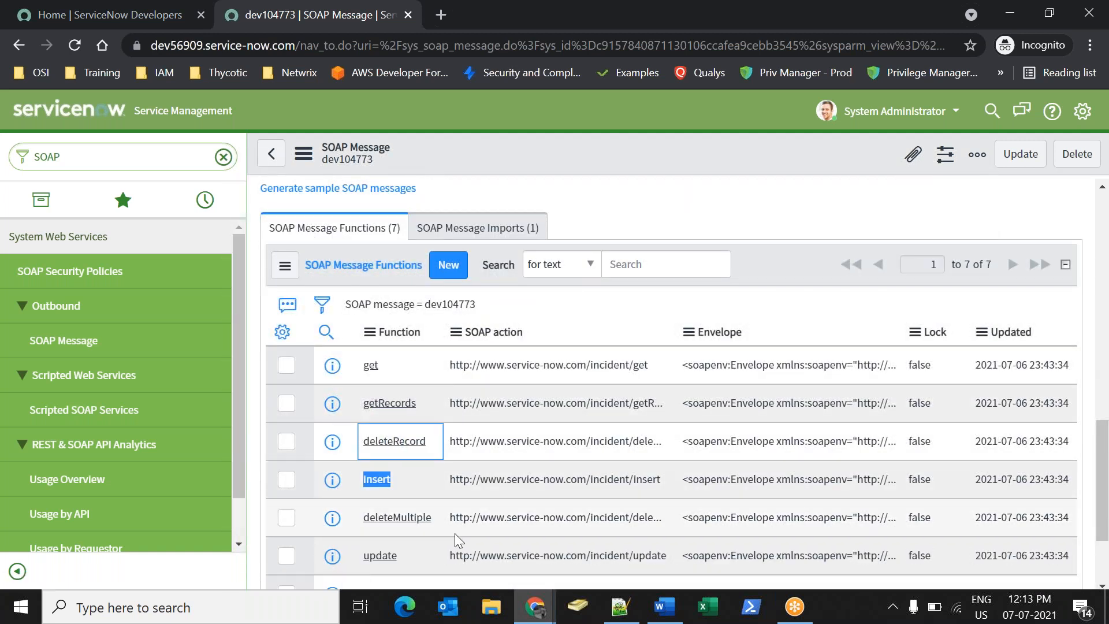
scroll(415, 531, down, 2)
scroll(448, 519, down, 10)
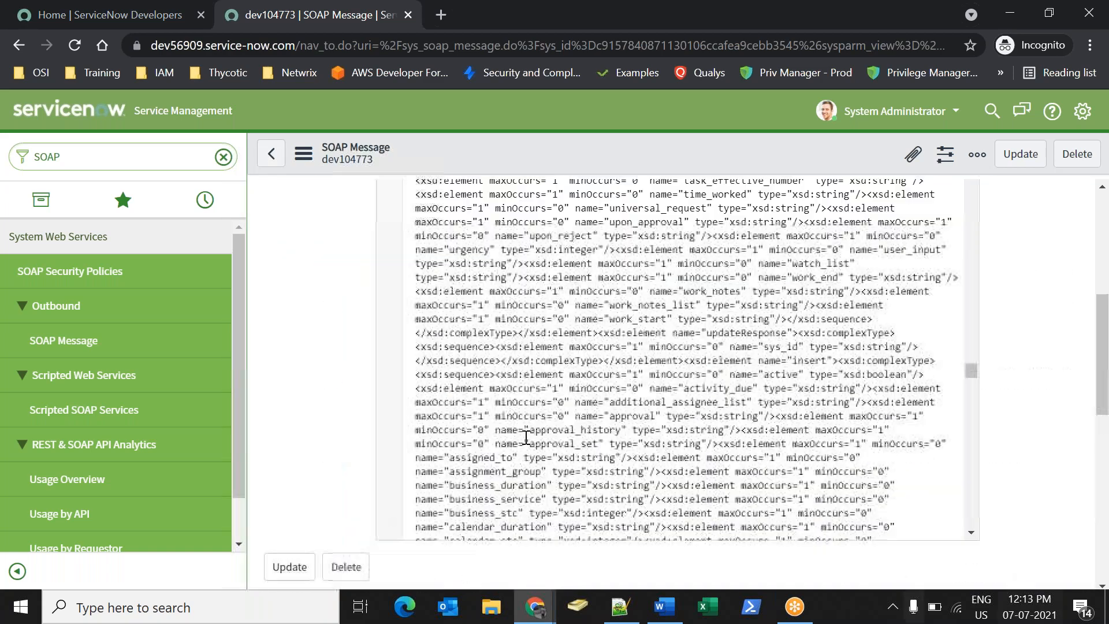
scroll(314, 374, down, 5)
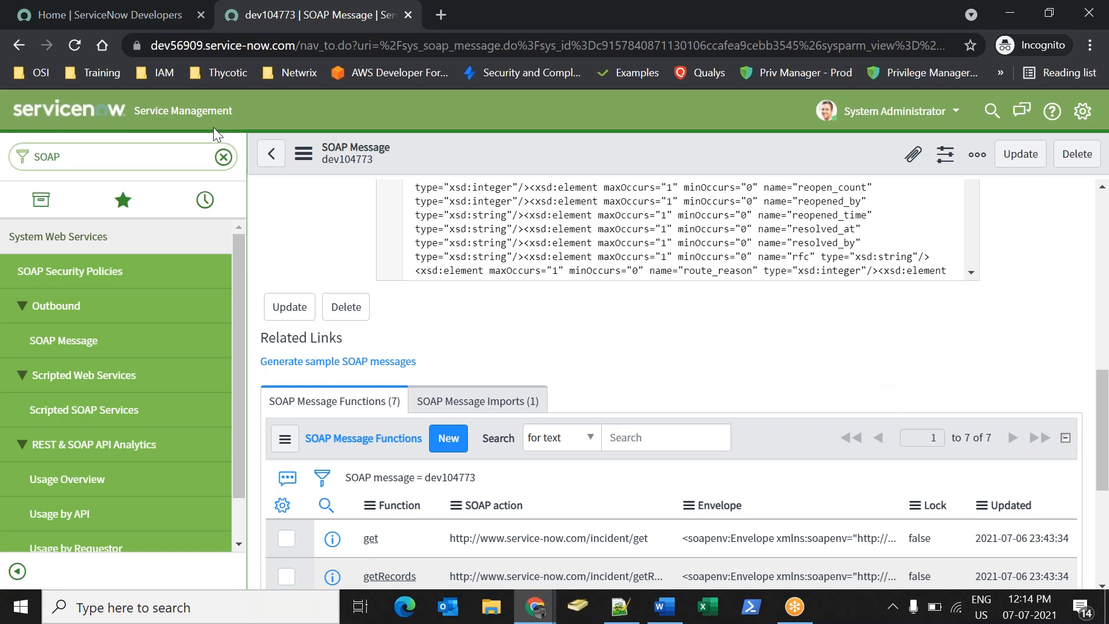
scroll(718, 349, down, 3)
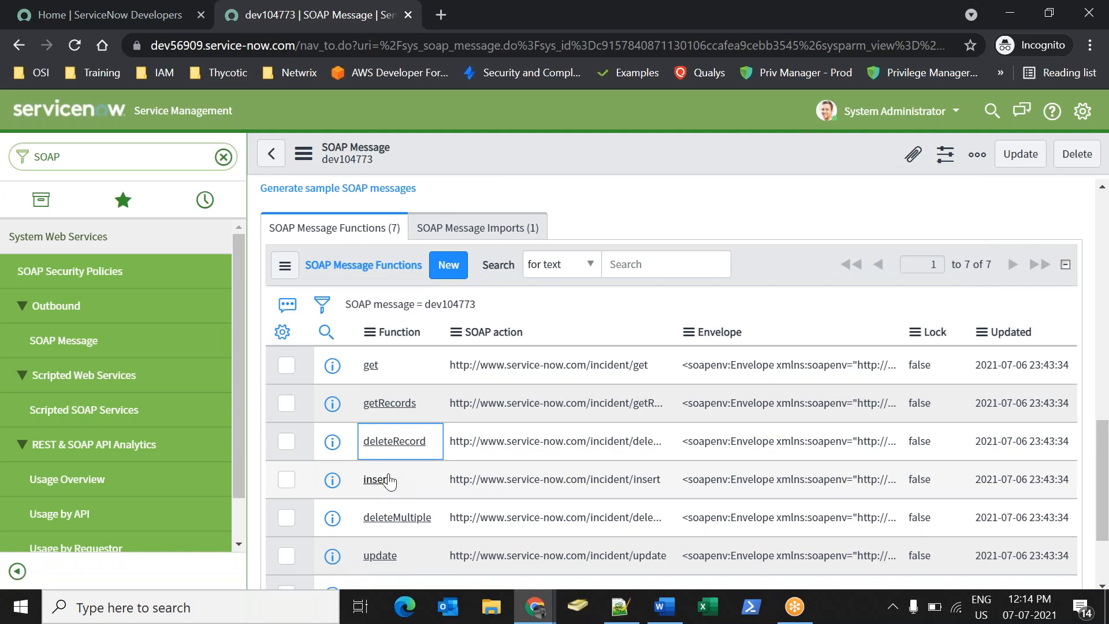
click(390, 480)
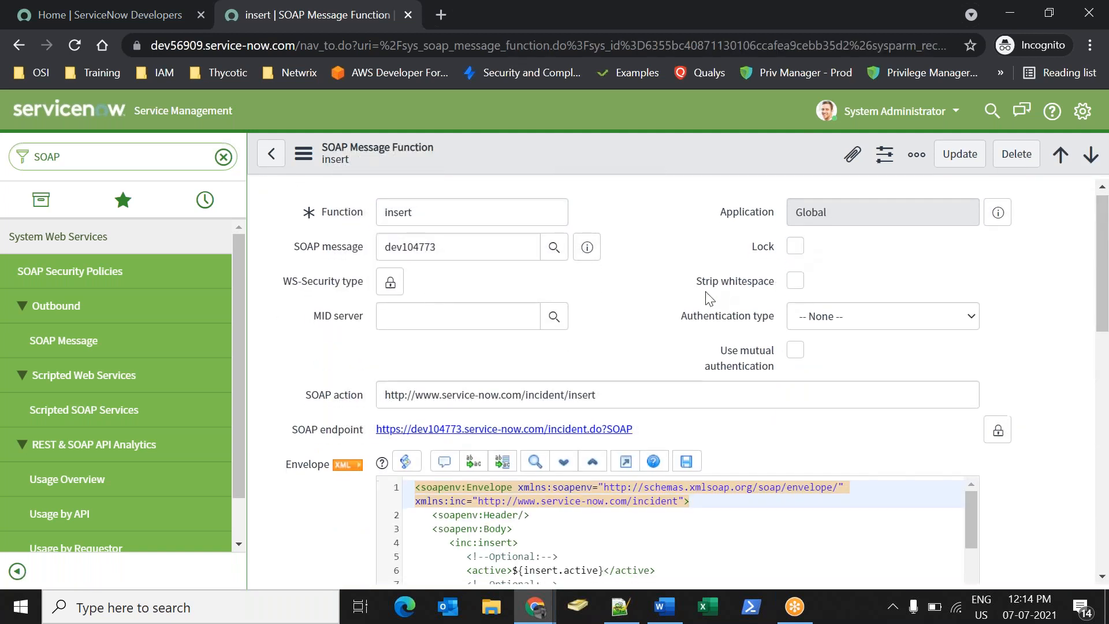
Inspect the insert envelope placeholders such as activity_due, approval, approval_history and approval_set.
scroll(710, 298, down, 6)
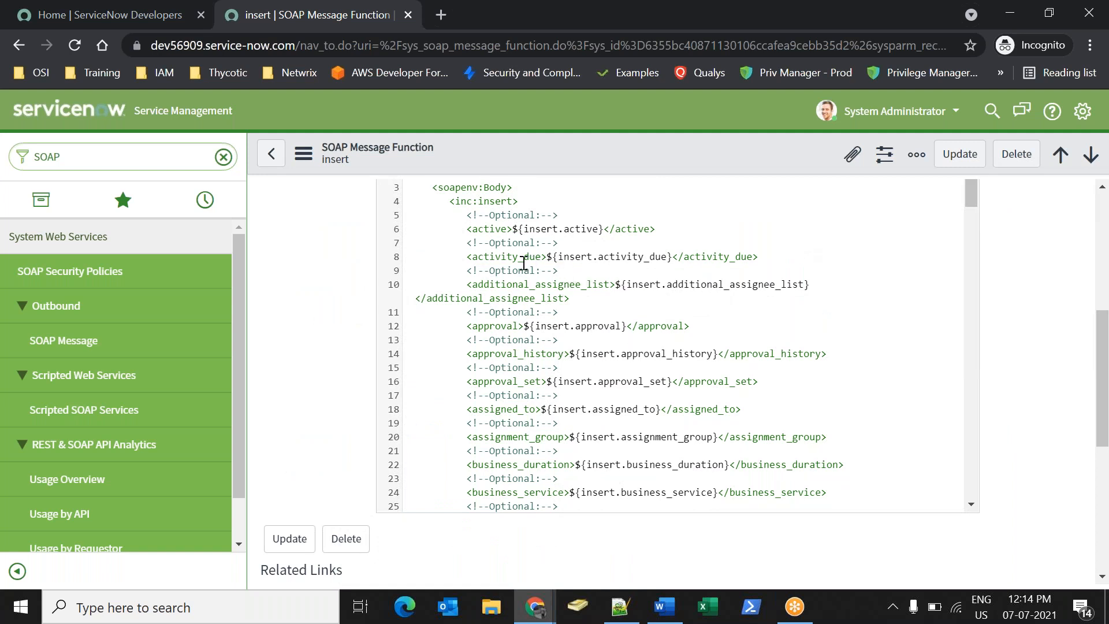
click(632, 256)
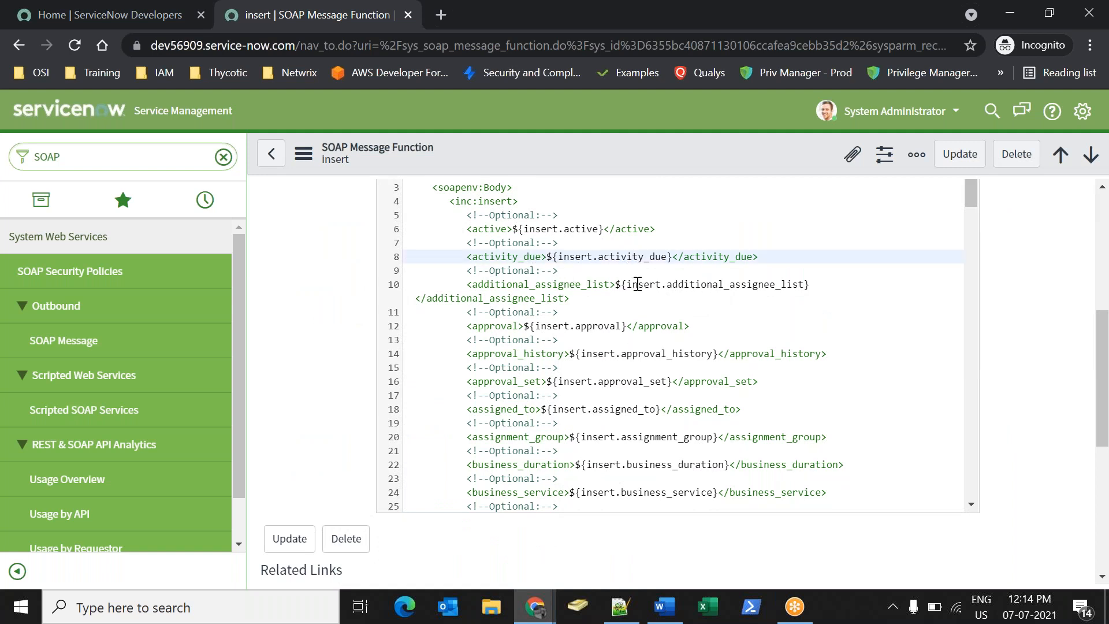
drag(637, 284, 701, 279)
drag(552, 323, 592, 328)
drag(641, 356, 657, 358)
drag(613, 370, 683, 351)
scroll(653, 370, down, 2)
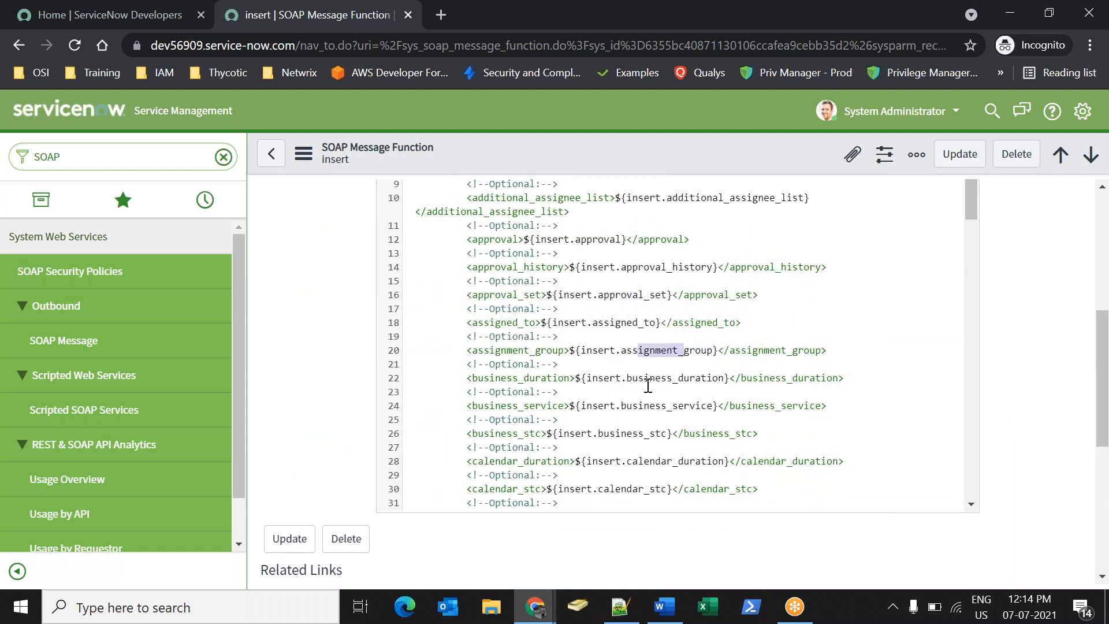
scroll(570, 387, up, 5)
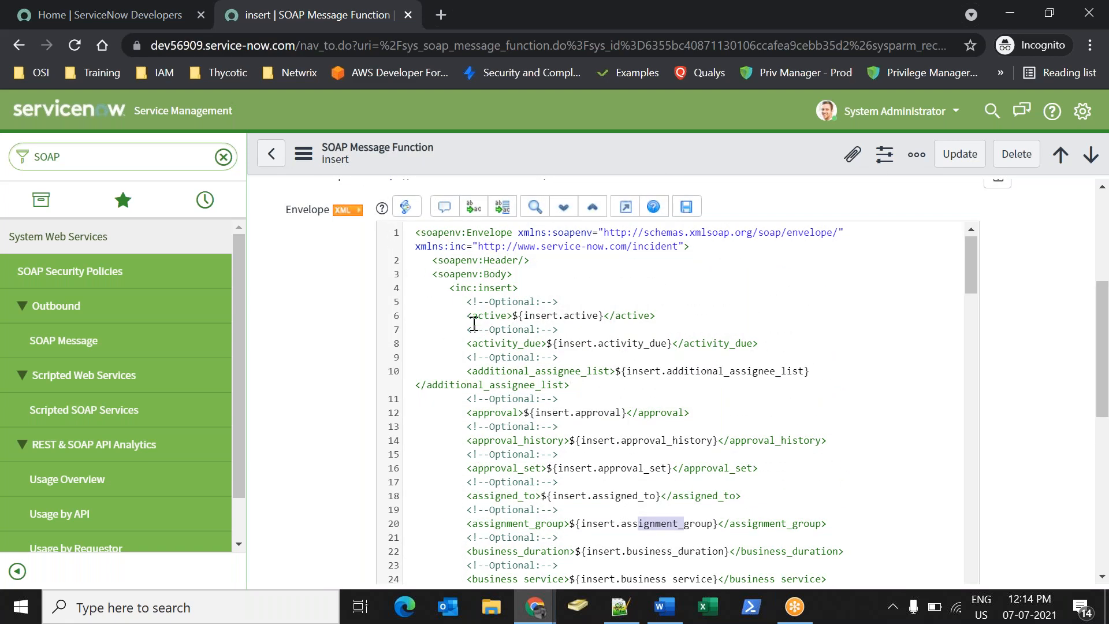
Delete the block of optional incident field lines above short_description from the envelope.
key(shift+Left)
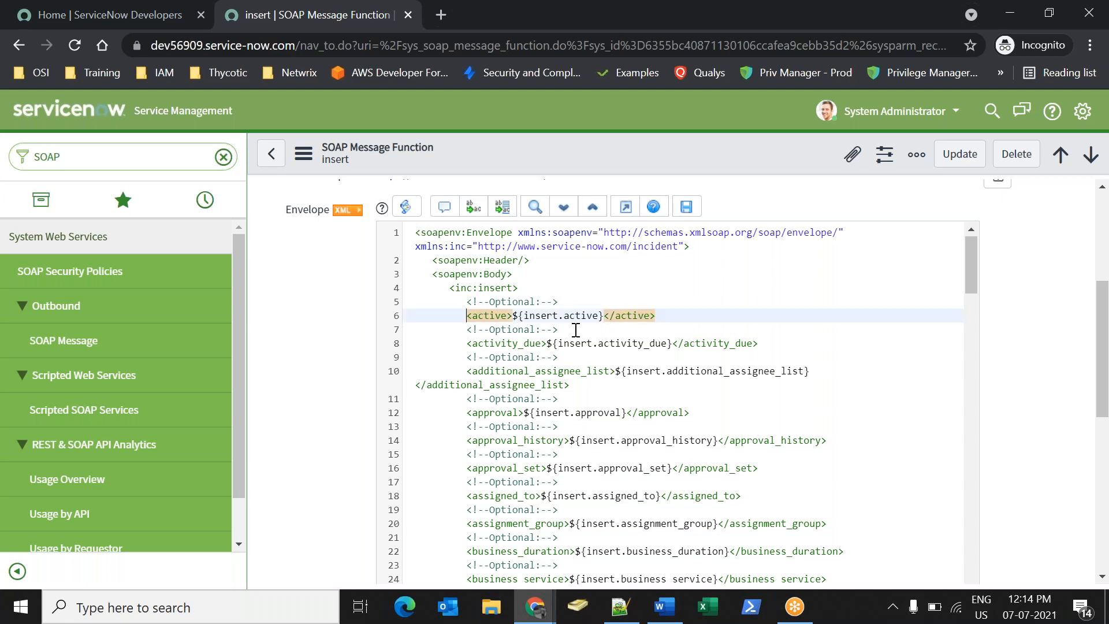
key(shift+Down)
key(shift+Down)
key(shift+Down)
key(shift+Down)
key(shift+Down)
key(shift+Down)
key(shift+Down)
key(shift+Down)
key(shift+Down)
key(shift+Down)
key(shift+Down)
key(shift+Down)
key(shift+Down)
key(shift+Down)
key(shift+Down)
key(shift+Down)
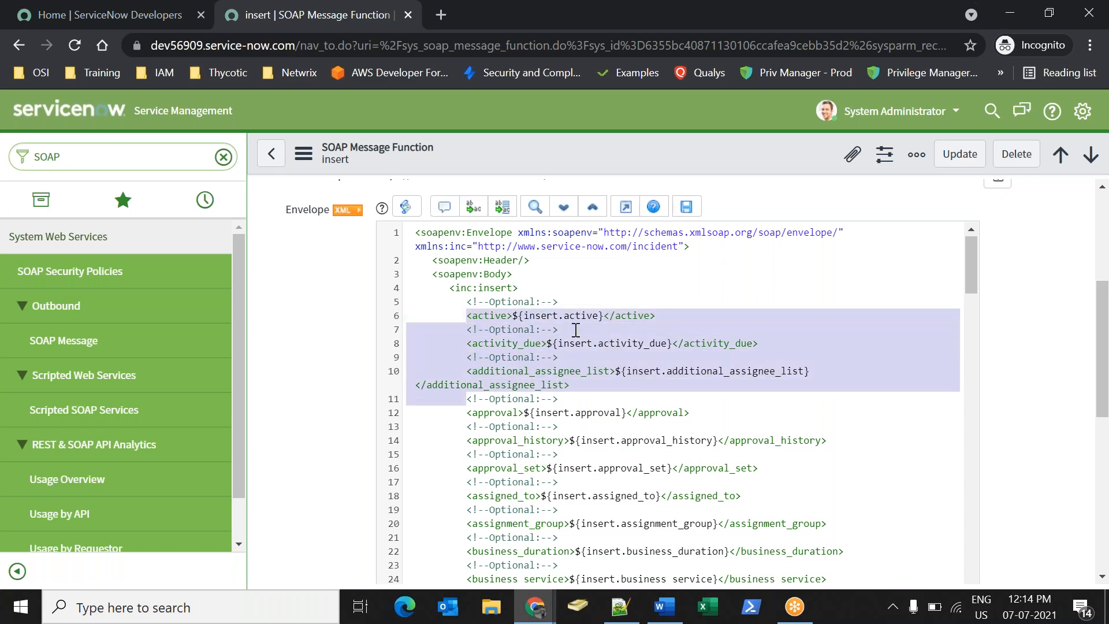
key(shift+Down)
key(shift+Down)
key(shift+Down)
key(shift+Down)
key(shift+Down)
key(shift+Down)
key(shift+Down)
key(shift+Down)
key(shift+Down)
key(shift+Down)
key(shift+Down)
key(shift+Down)
key(shift+Down)
key(shift+Down)
key(shift+Down)
key(shift+Down)
key(shift+Down)
key(shift+Down)
key(shift+Down)
key(shift+Down)
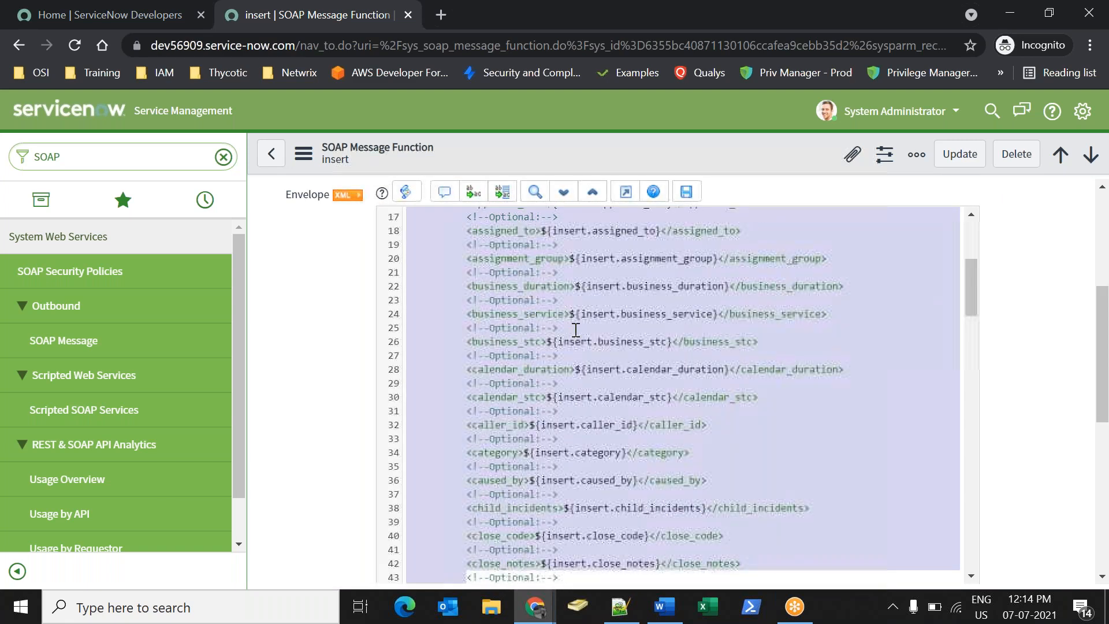
key(shift+Down)
key(shift+Down)
key(shift+Down)
key(shift+Down)
key(shift+Down)
key(shift+Down)
key(shift+Down)
key(shift+Down)
key(shift+Down)
key(shift+Down)
key(shift+Down)
key(shift+Down)
key(shift+Down)
key(shift+Down)
key(shift+Down)
key(shift+Down)
key(shift+Down)
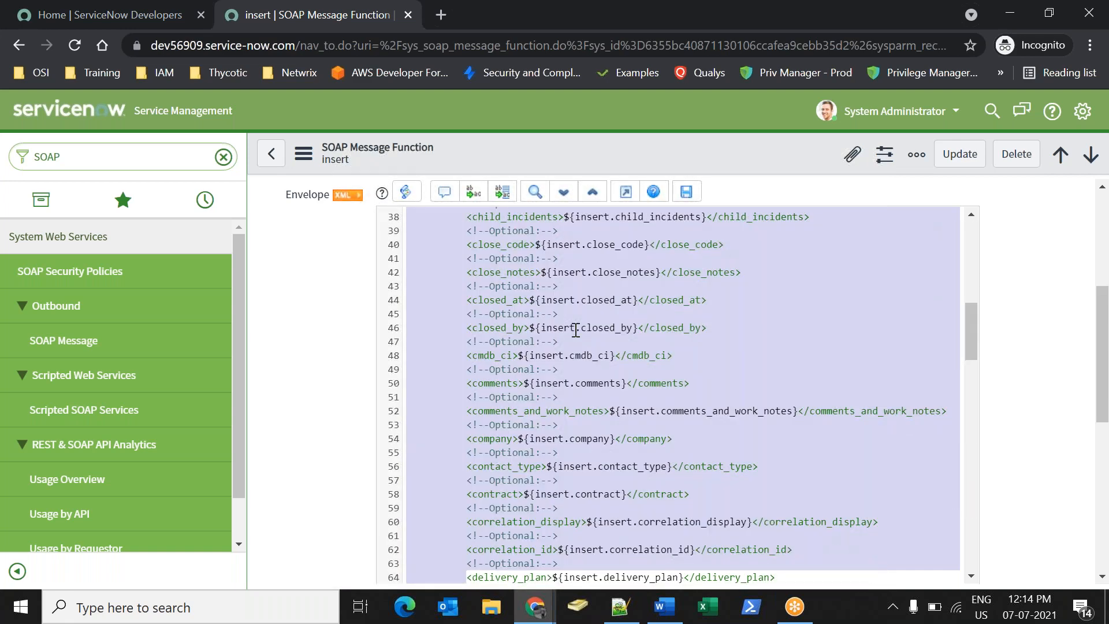
key(shift+Down)
key(shift+Down)
key(shift+Down)
key(shift+Down)
key(shift+Down)
key(shift+Down)
key(shift+Down)
key(shift+Down)
key(shift+Down)
key(shift+Down)
key(shift+Down)
key(shift+Down)
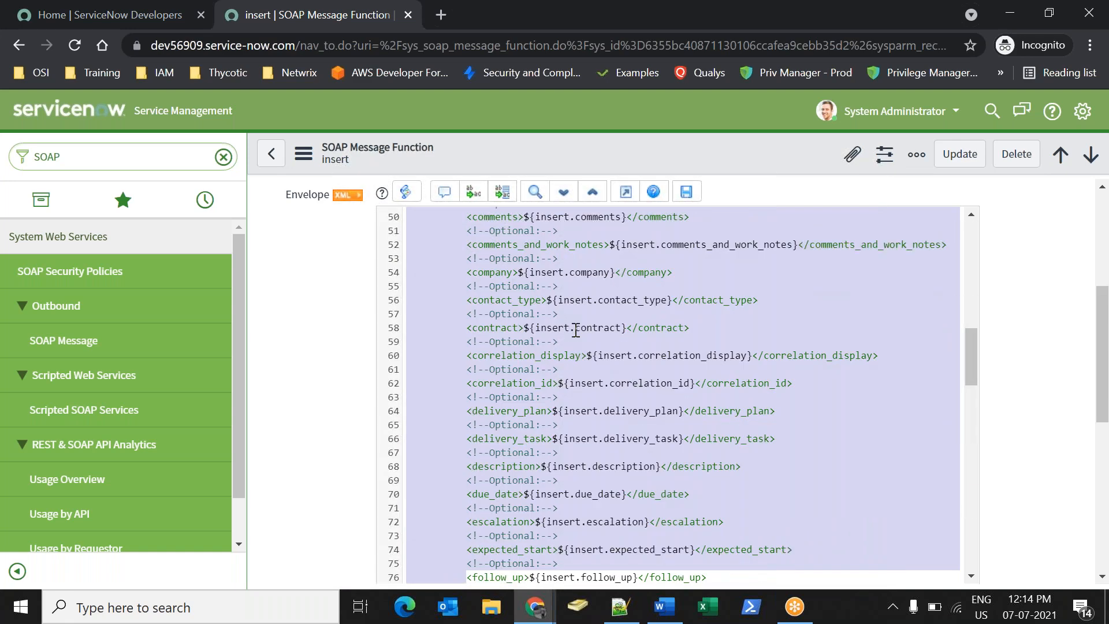
key(shift+Down)
key(shift+Down)
key(shift+Down)
key(shift+Down)
key(shift+Down)
key(shift+Down)
key(shift+Down)
key(shift+Down)
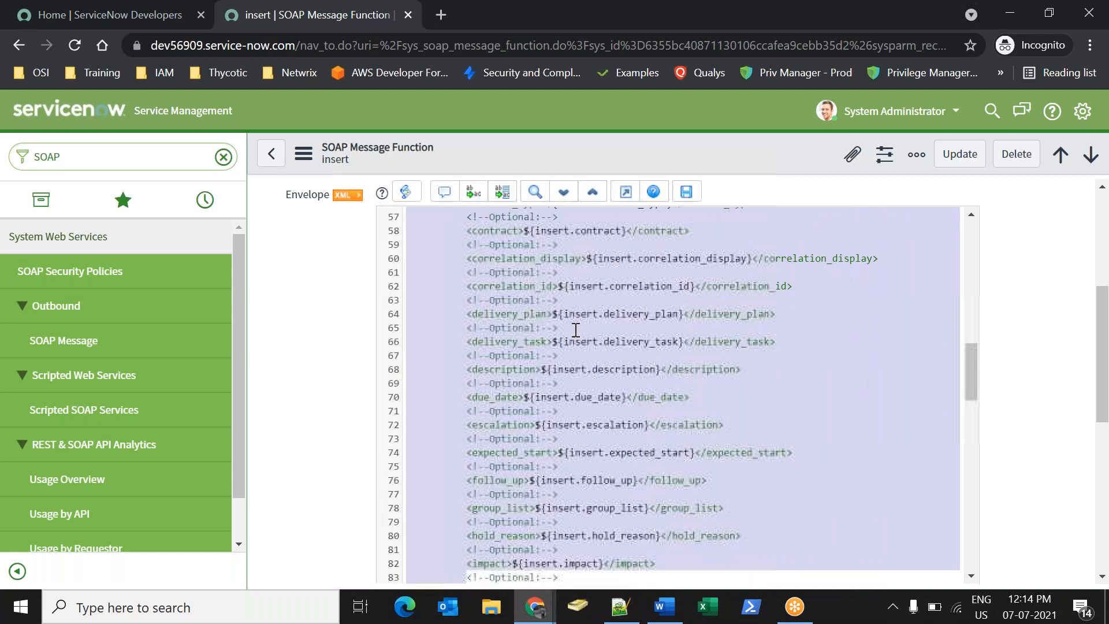
key(shift+Down)
key(shift+Down)
key(shift+Down)
key(shift+Down)
key(shift+Down)
key(shift+Down)
key(shift+Down)
key(shift+Down)
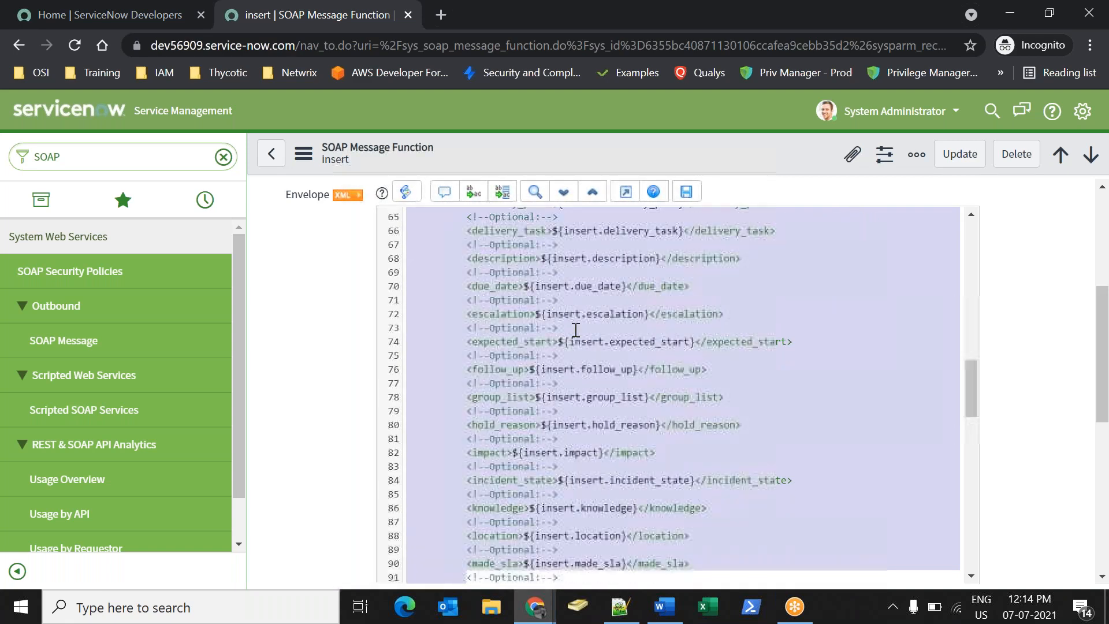
key(shift+Down)
key(shift+Down)
key(shift+Down)
key(shift+Down)
key(shift+Down)
key(shift+Down)
key(shift+Down)
key(shift+Down)
key(shift+Down)
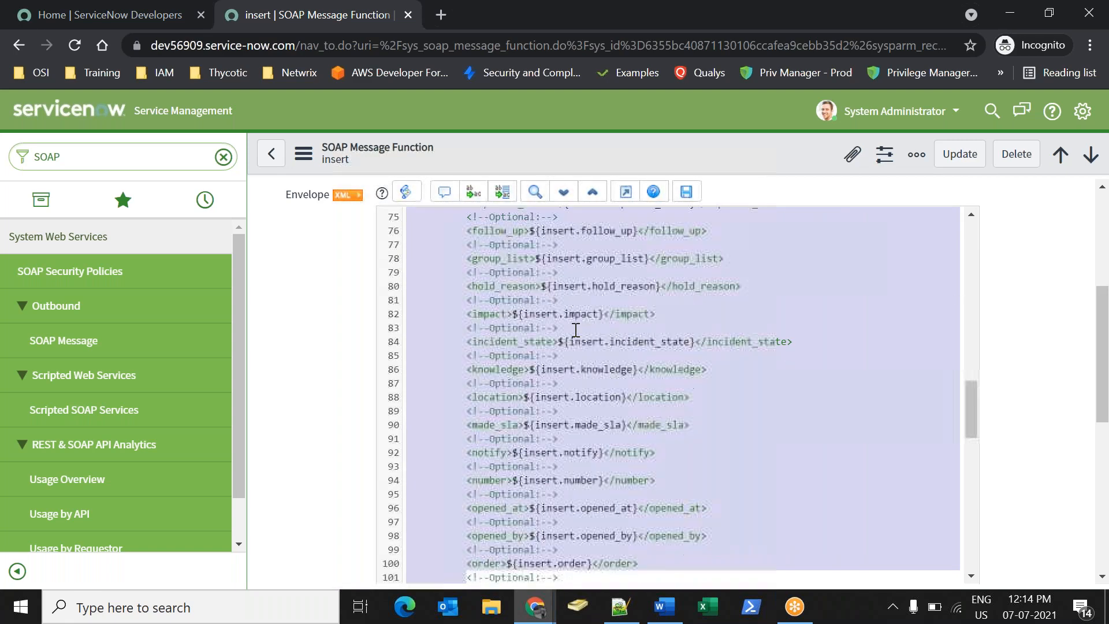
key(shift+Down)
key(shift+Down)
key(shift+Down)
key(shift+Down)
key(shift+Down)
key(shift+Down)
key(shift+Down)
key(shift+Down)
key(shift+Down)
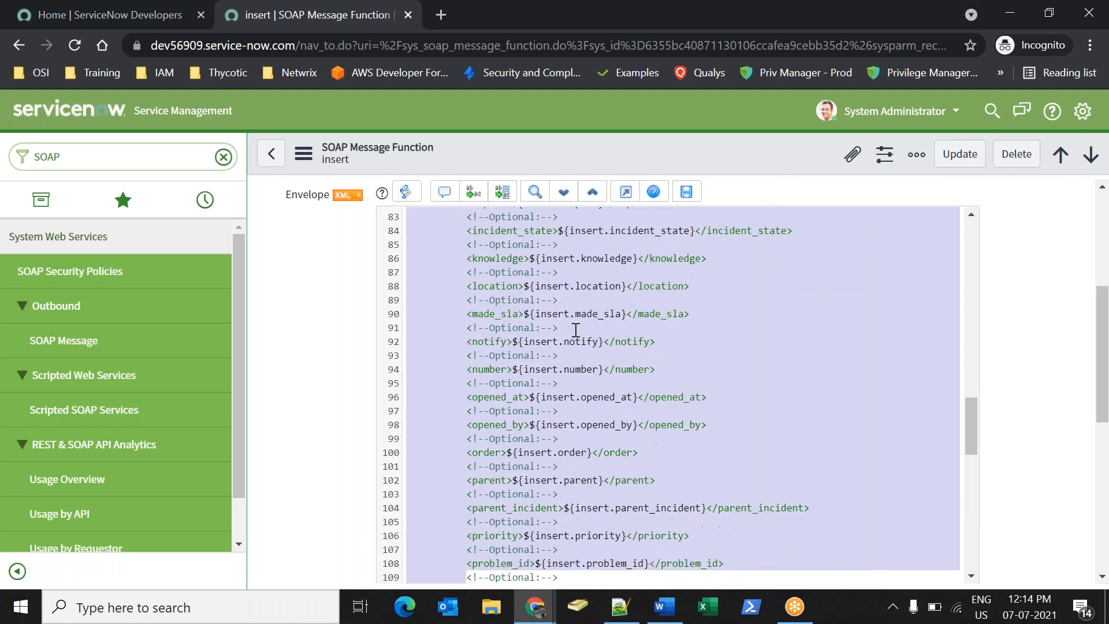
key(shift+Down)
key(shift+Down)
key(shift+Down)
key(shift+Down)
key(shift+Down)
key(shift+Down)
key(shift+Down)
key(shift+Down)
key(shift+Down)
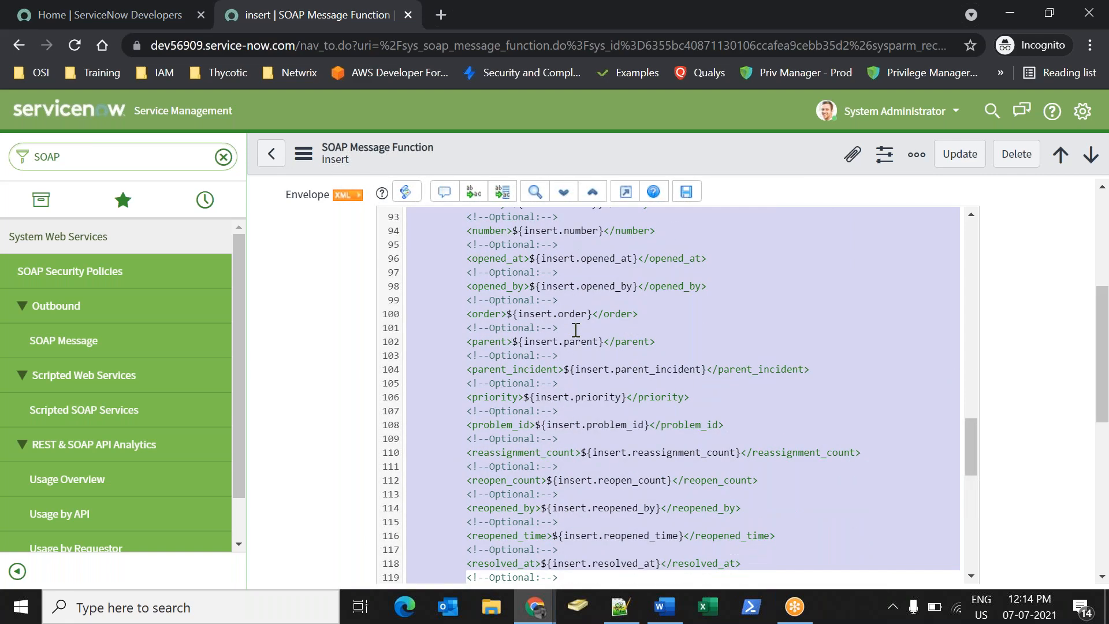
key(shift+Down)
key(shift+Down)
key(shift+Down)
key(shift+Down)
key(shift+Down)
key(shift+Down)
key(shift+Down)
key(shift+Down)
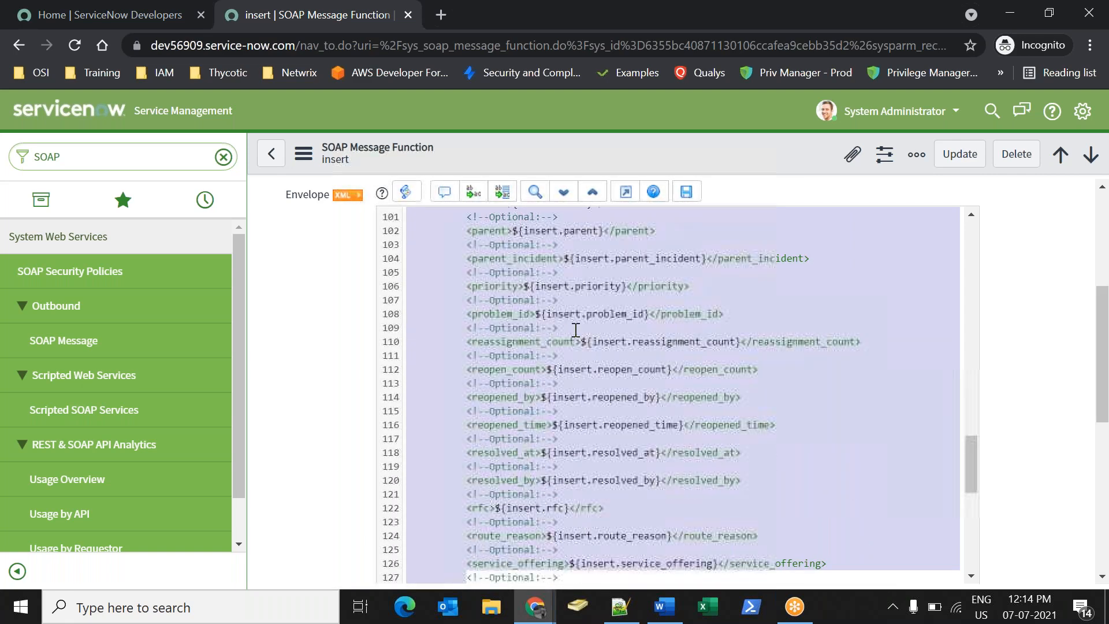
key(shift+Down)
key(shift+Down)
key(shift+Down)
key(shift+Down)
key(shift+Down)
key(shift+Up)
key(shift+Up)
key(shift+Up)
key(shift+Up)
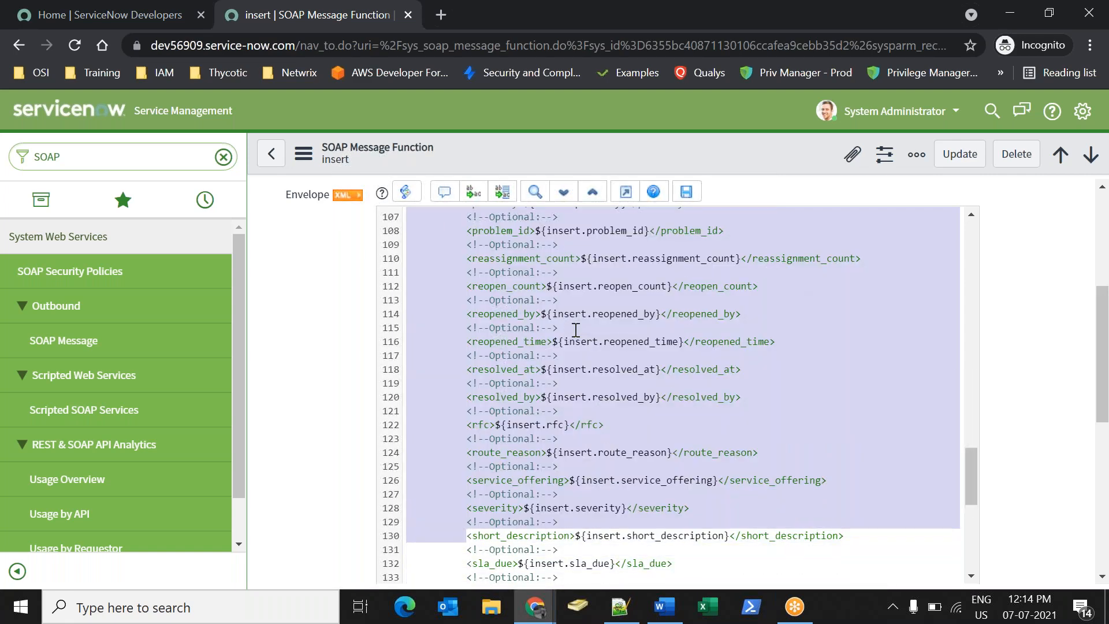
key(shift+Down)
key(shift+Left)
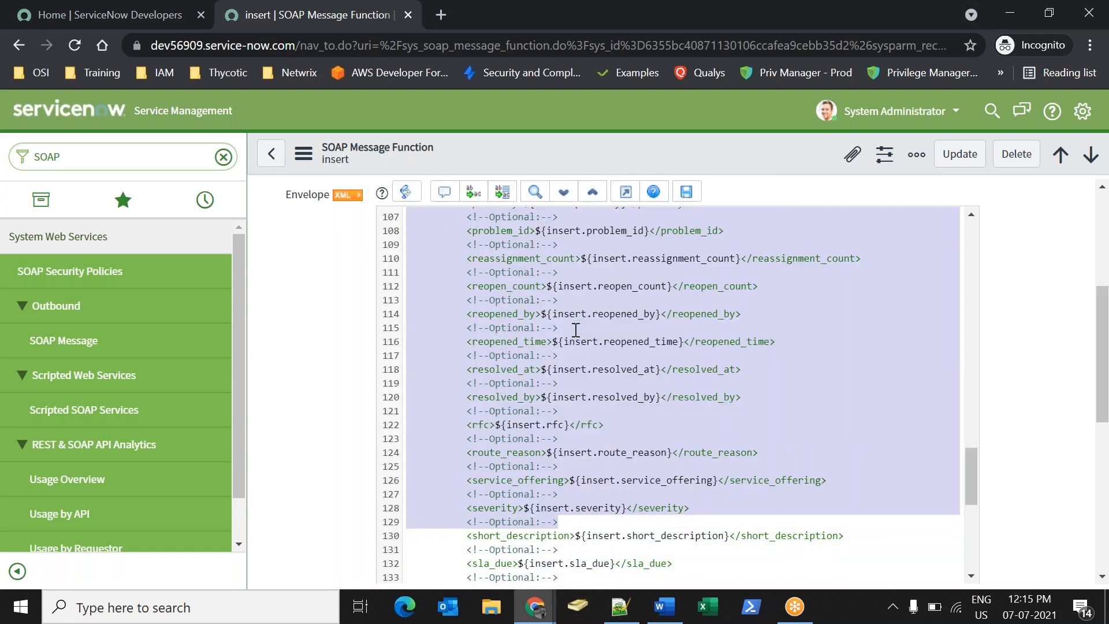
key(Delete)
key(Down)
key(Down)
key(Down)
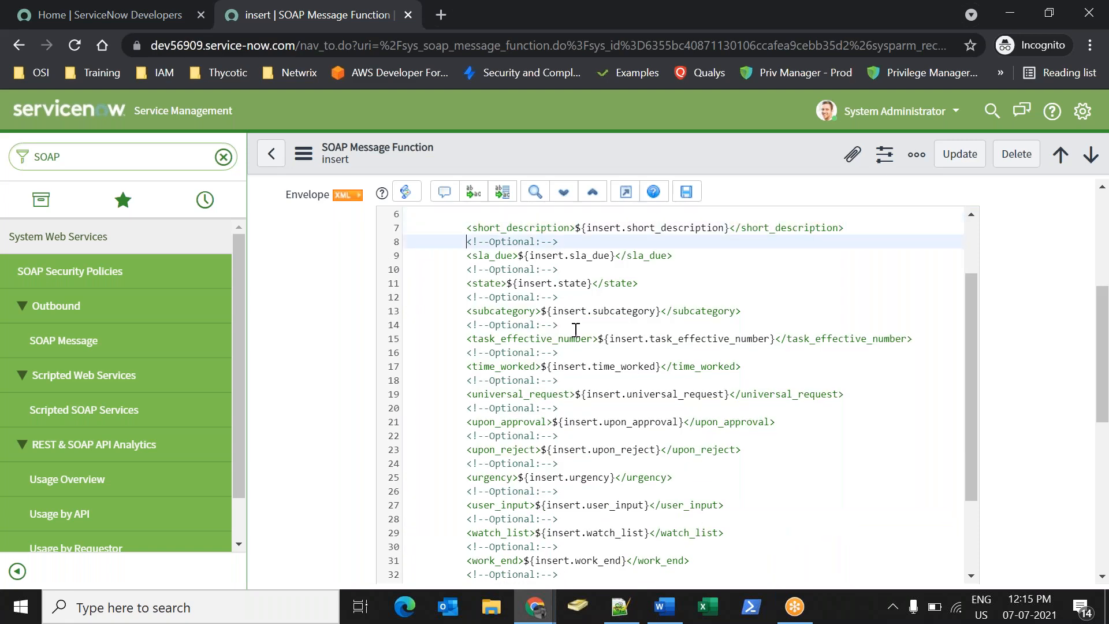
Delete the remaining optional field lines and tidy the short_description line's indentation.
key(shift+Down)
key(shift+Down)
key(shift+Down)
key(shift+Down)
key(shift+Down)
key(shift+Down)
key(shift+Down)
key(shift+Down)
key(shift+Down)
key(shift+Down)
key(shift+Down)
key(shift+Down)
key(shift+Down)
key(shift+Down)
key(shift+Down)
key(shift+Down)
key(shift+Down)
key(shift+Down)
key(shift+Down)
key(shift+Down)
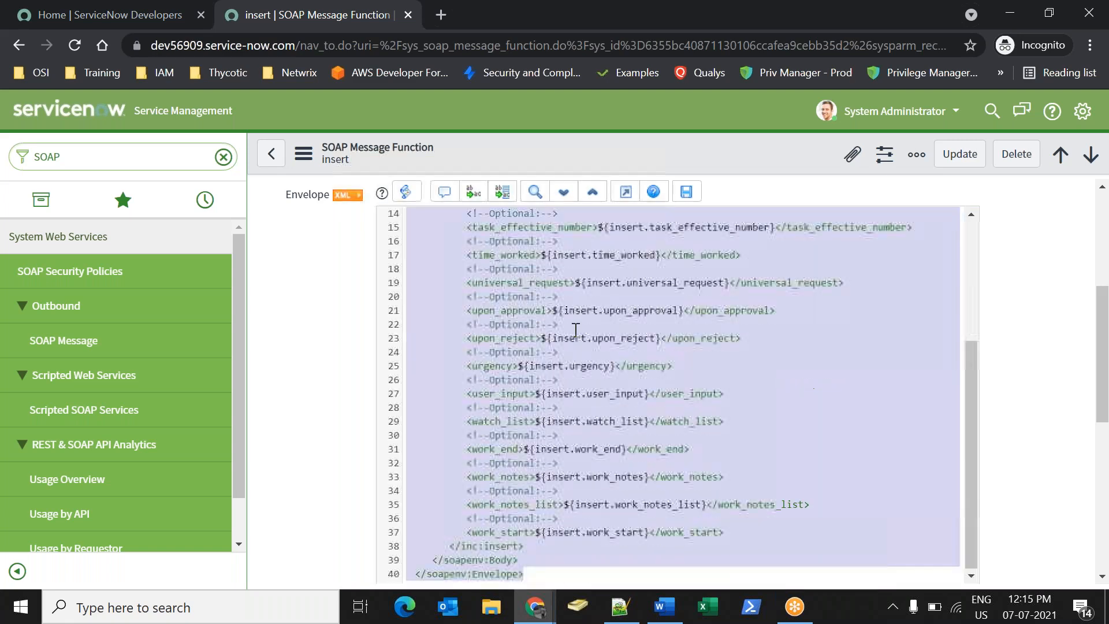
key(shift+Up)
key(shift+Up)
key(shift+Up)
key(shift+Down)
key(shift+Up)
key(shift+Right)
key(shift+Right)
key(shift+Right)
key(shift+Right)
key(shift+Right)
key(shift+Right)
key(shift+Right)
key(shift+Right)
key(shift+Right)
key(shift+Right)
key(shift+Right)
key(shift+Right)
key(shift+Right)
key(shift+Right)
key(shift+Right)
key(shift+Right)
key(shift+Right)
key(shift+Right)
key(shift+Right)
key(shift+Right)
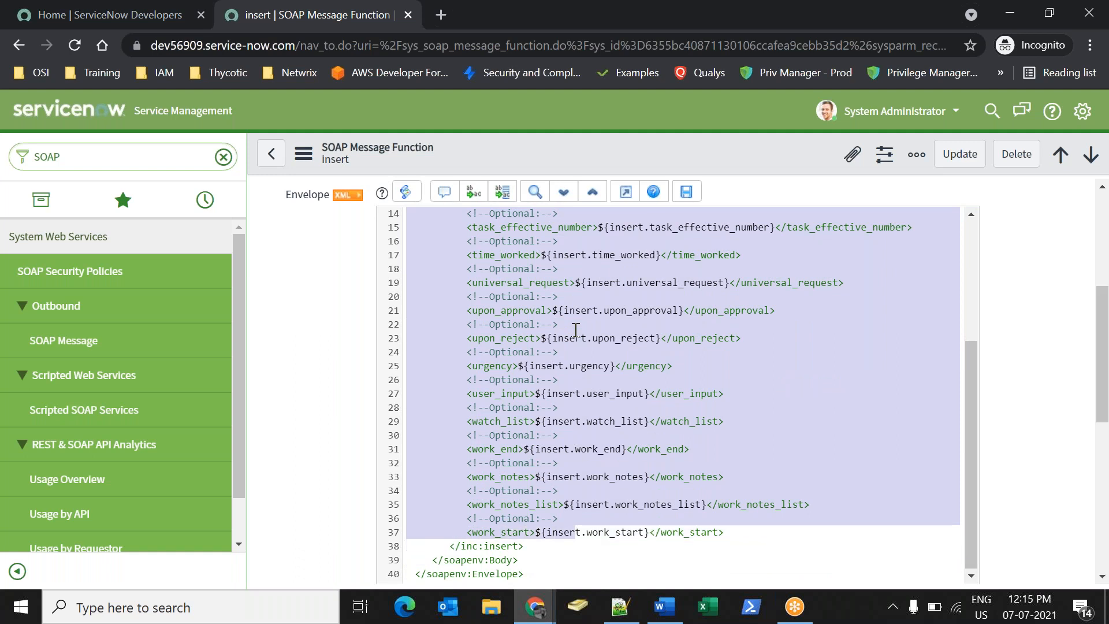
key(shift+Right)
key(shift+Right)
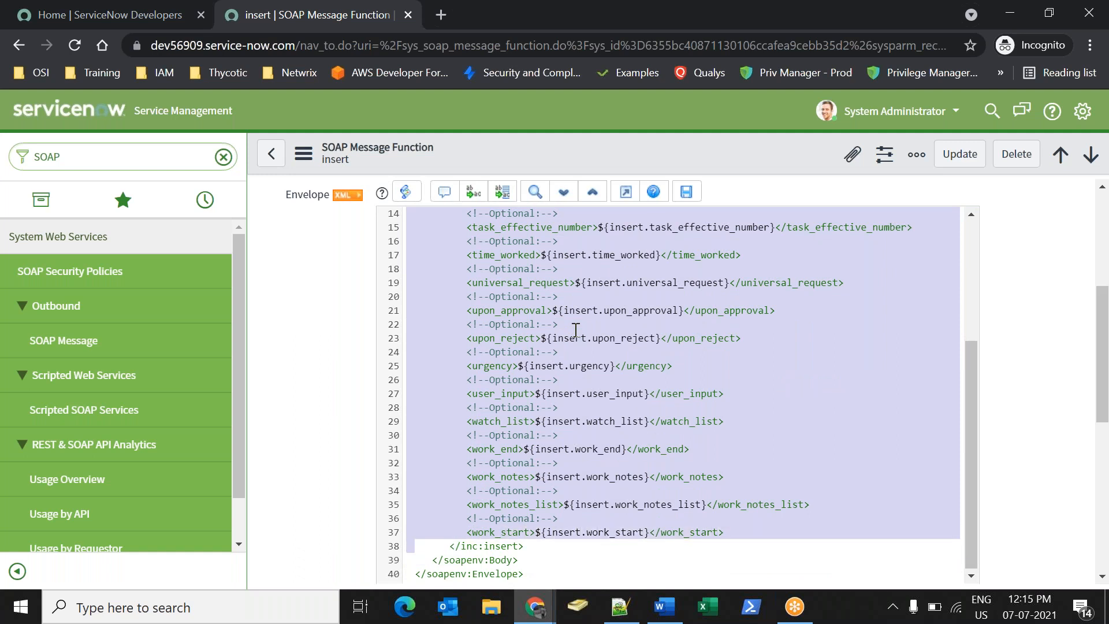
key(shift+Left)
key(BackSpace)
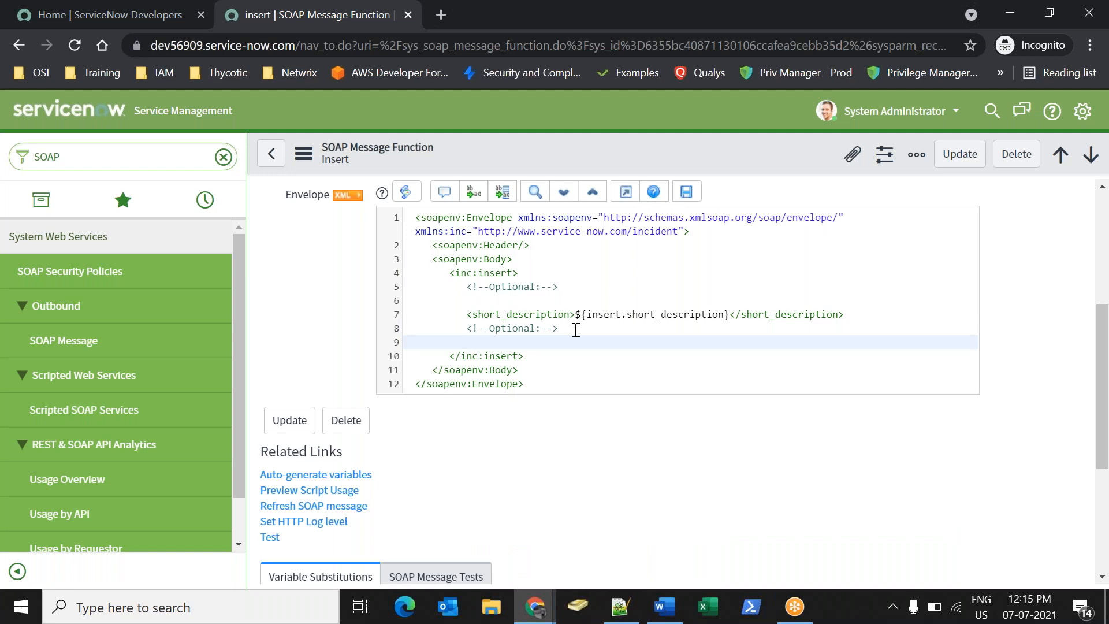
click(471, 313)
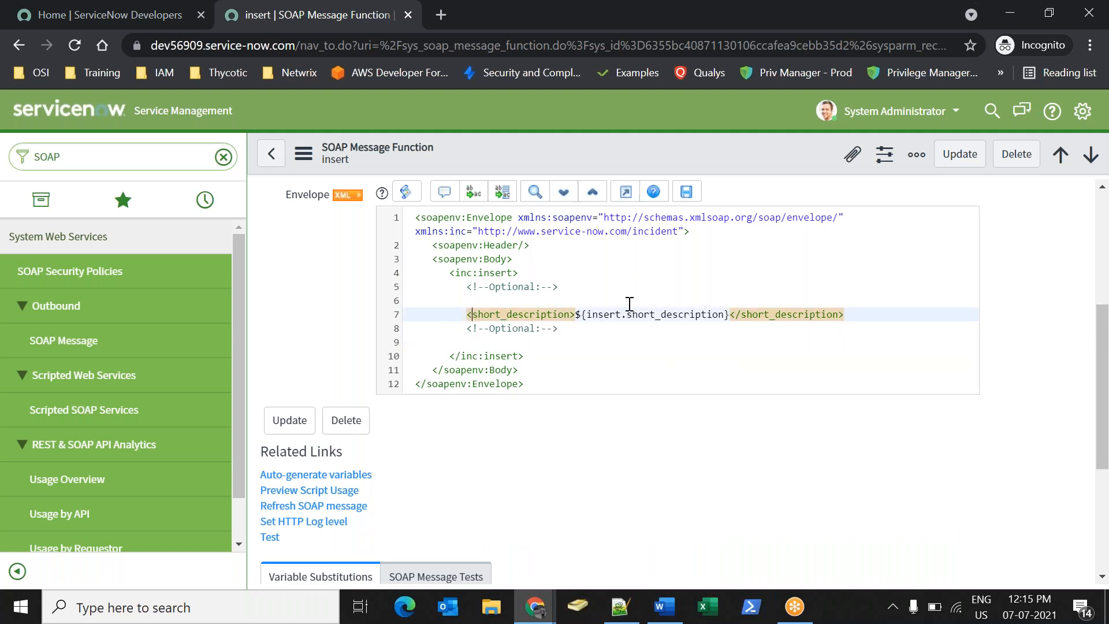
key(BackSpace)
key(BackSpace)
key(BackSpace)
key(BackSpace)
key(BackSpace)
key(BackSpace)
key(BackSpace)
key(BackSpace)
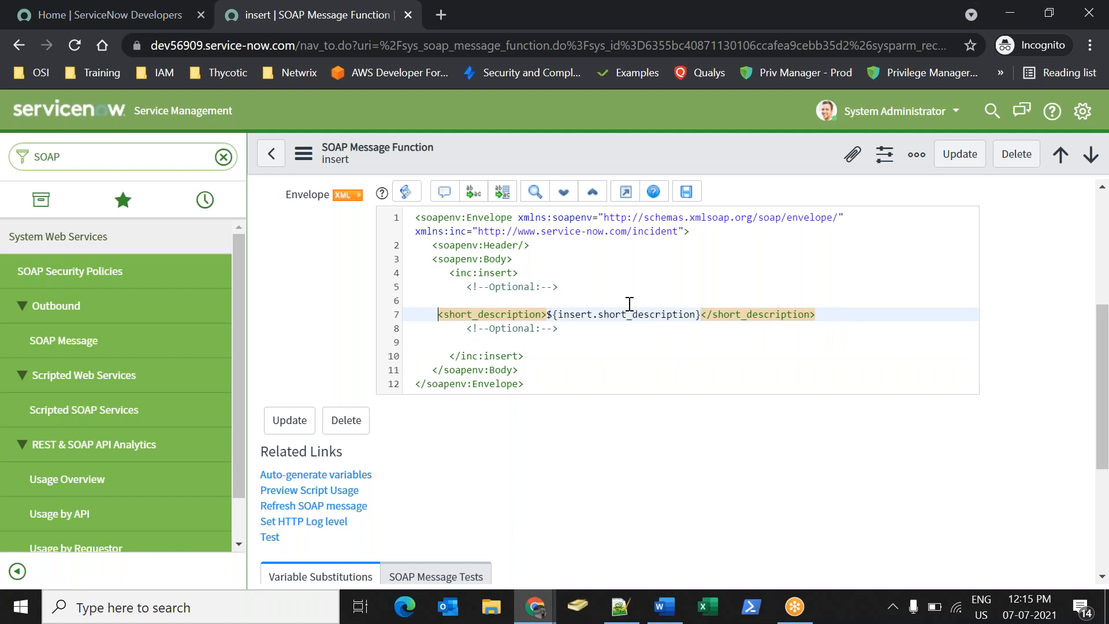
key(BackSpace)
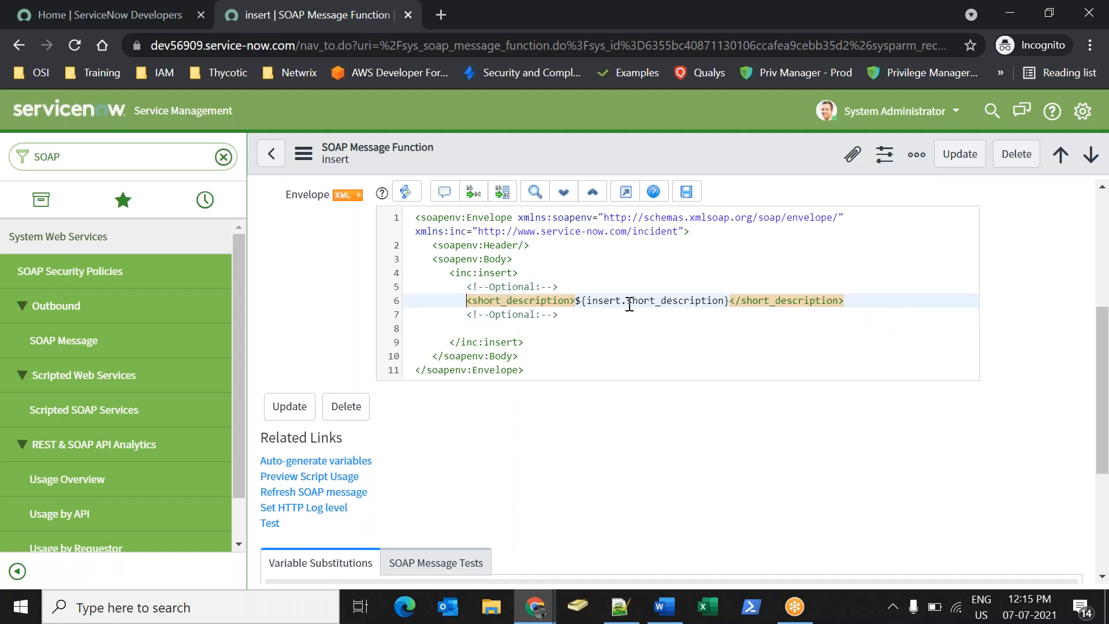
Replace ${insert.short_description} with the text 'I am from instance A'.
click(626, 303)
drag(577, 302, 733, 306)
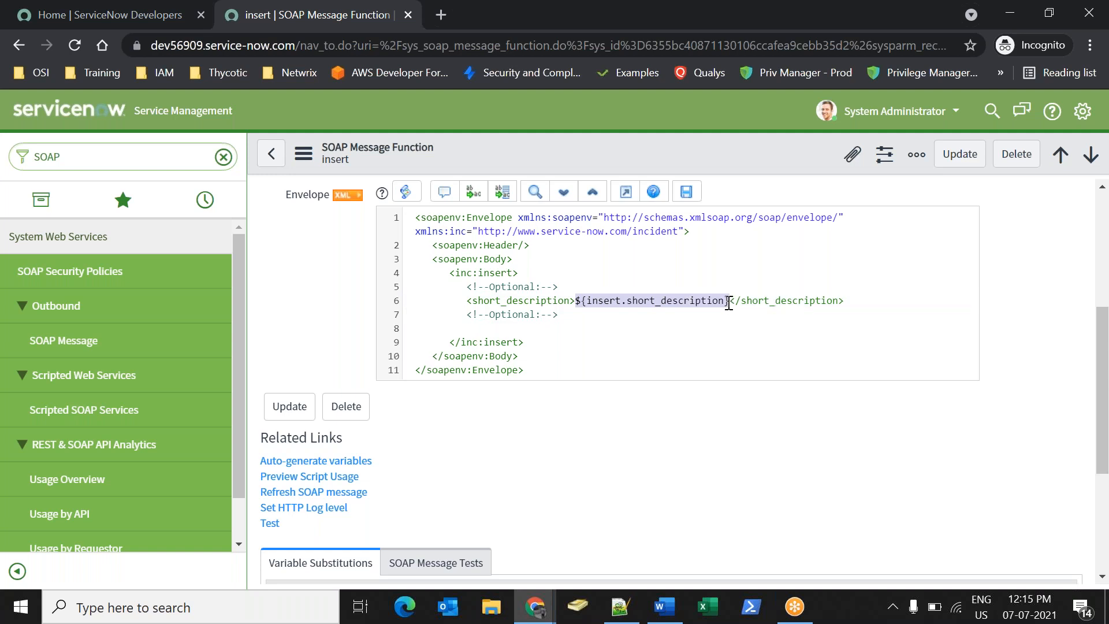
key(BackSpace)
text(I am fro)
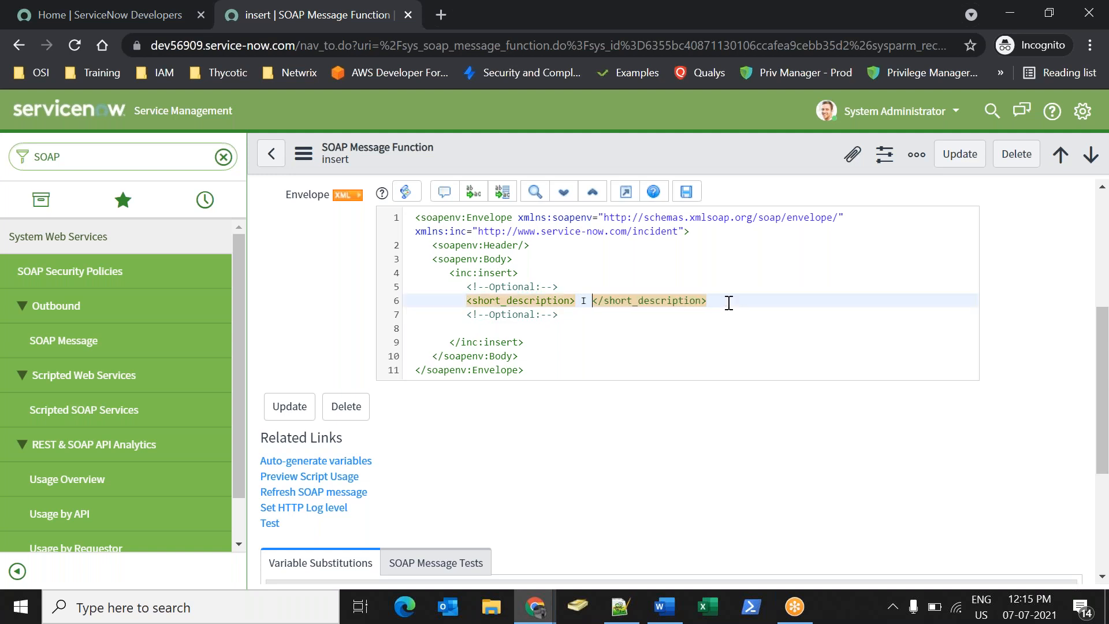
key(BackSpace)
text(m SInt)
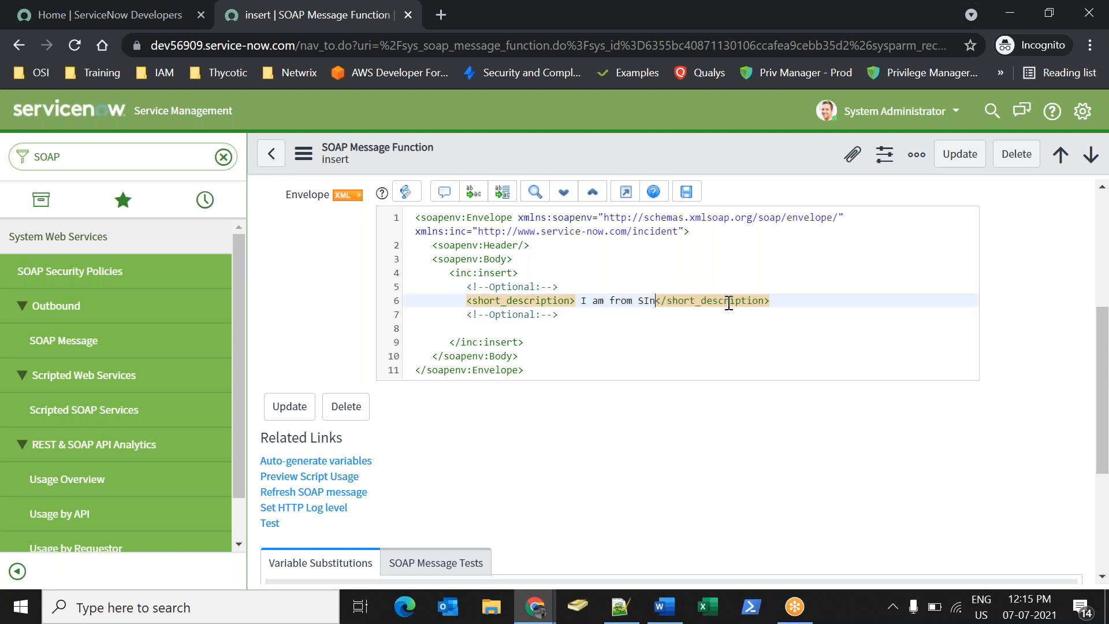
key(BackSpace)
key(BackSpace)
key(BackSpace)
key(BackSpace)
text(instance A - He)
key(BackSpace)
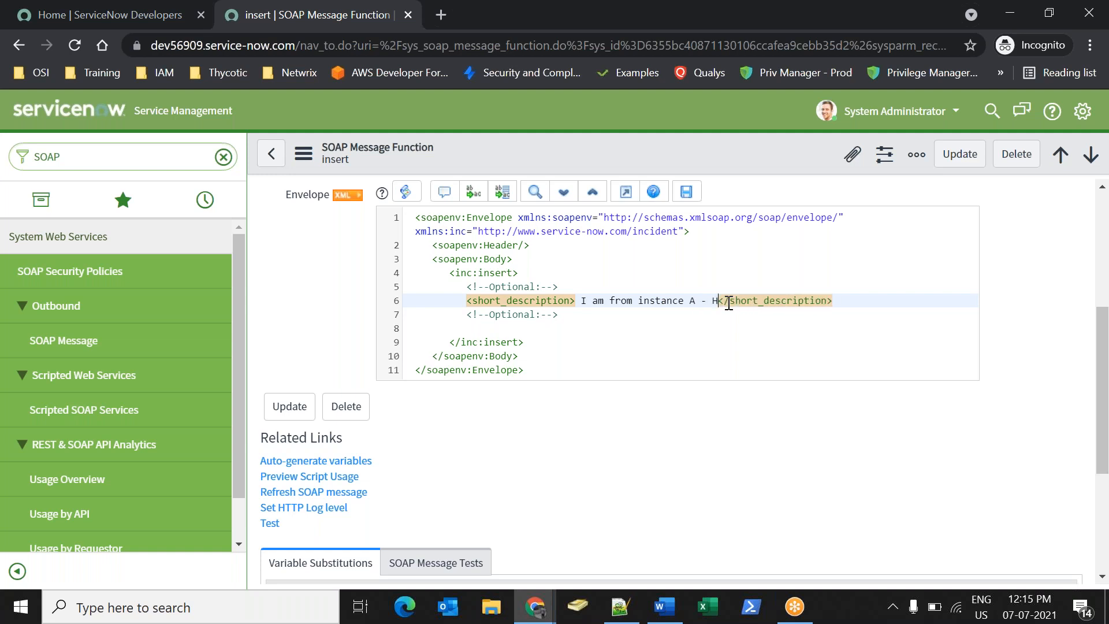
key(BackSpace)
key(BackSpace)
key(BackSpace)
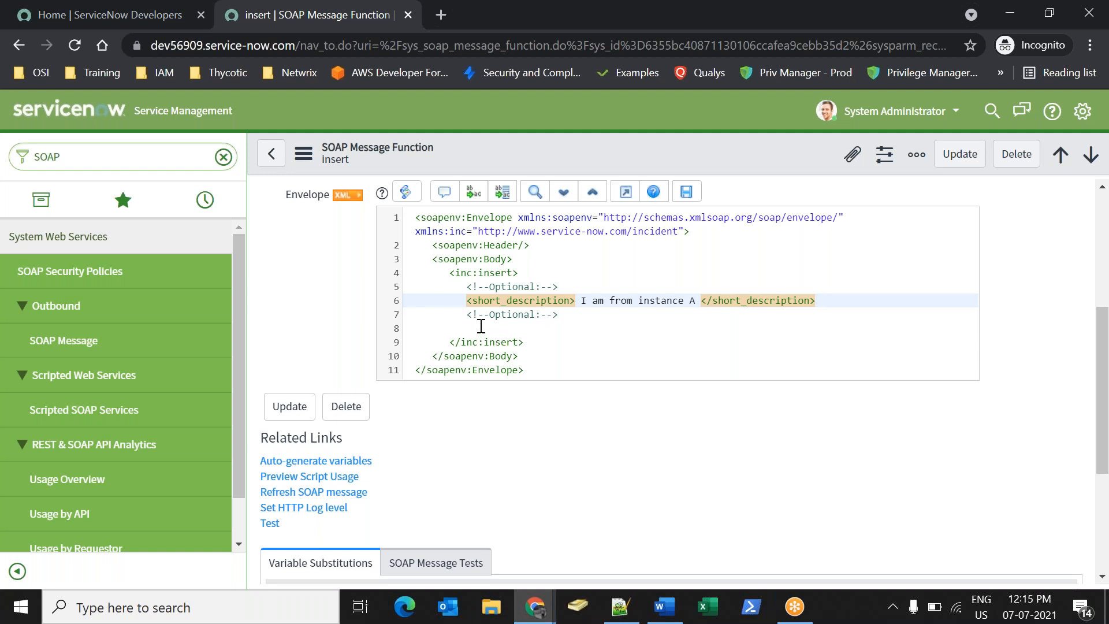
double_click(488, 273)
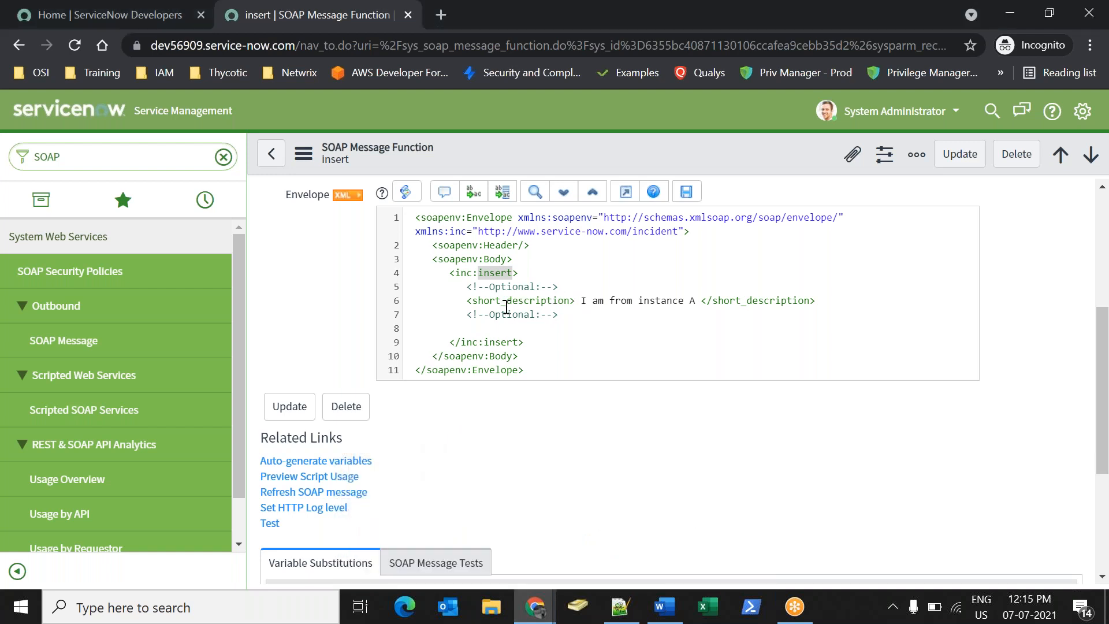
drag(506, 307, 595, 301)
click(624, 311)
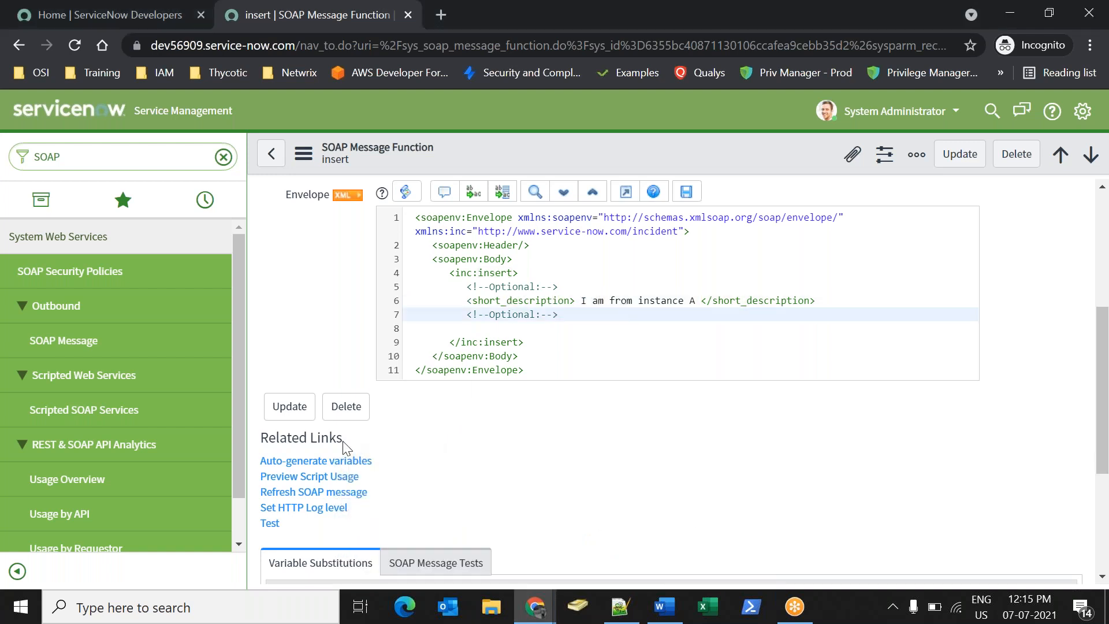
drag(300, 526, 257, 527)
Test the insert function, note the 401 User Not Authenticated response, and return to dev104773.
click(289, 537)
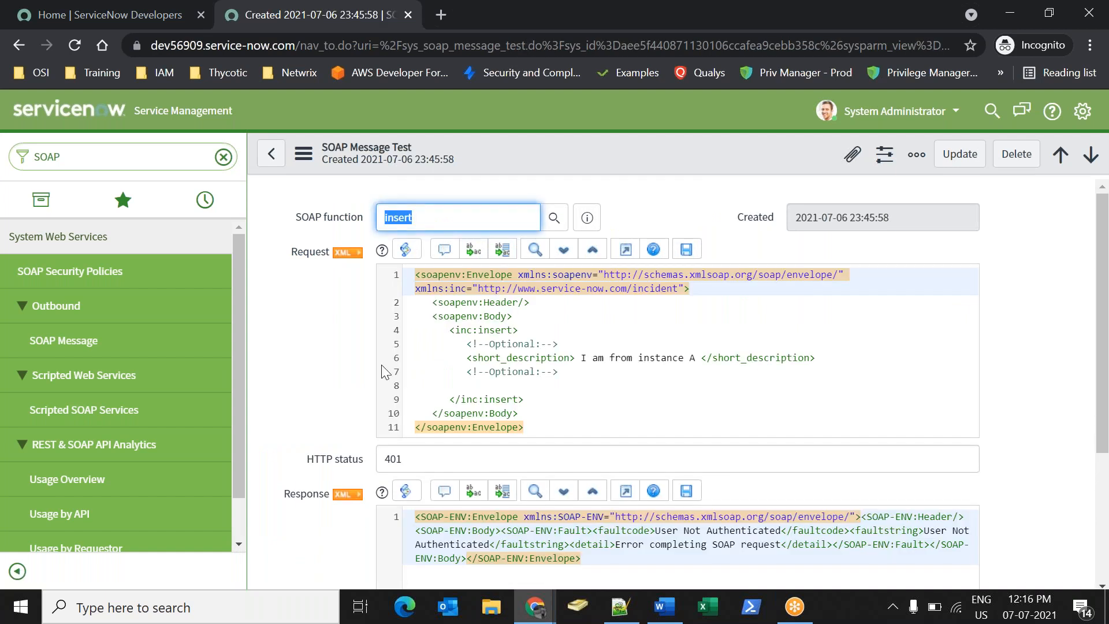
drag(1103, 230, 1104, 356)
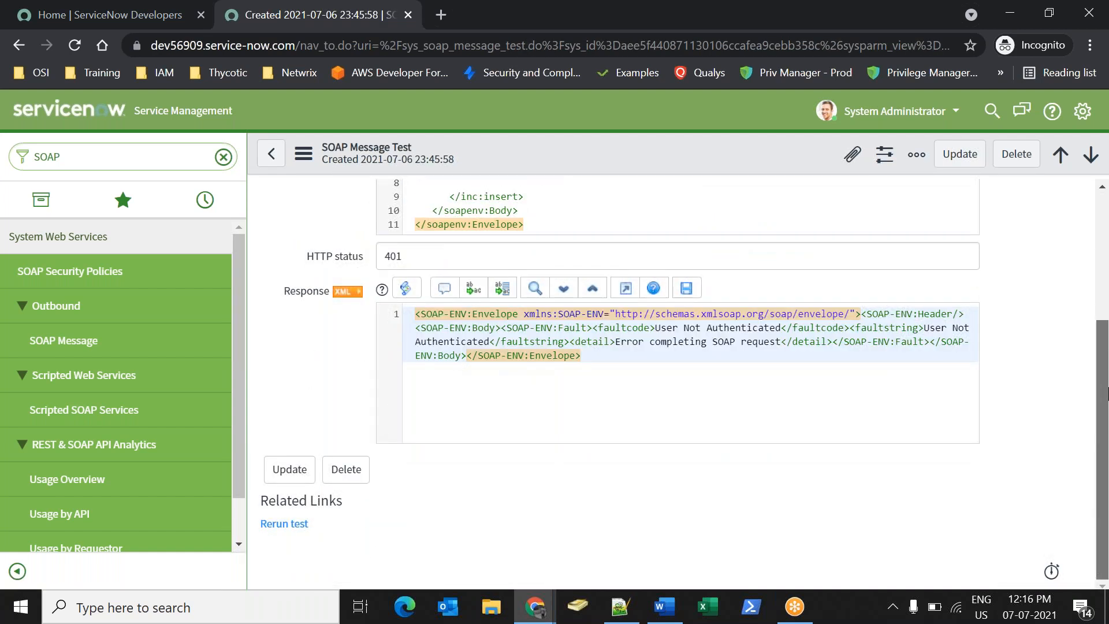
drag(667, 328, 754, 327)
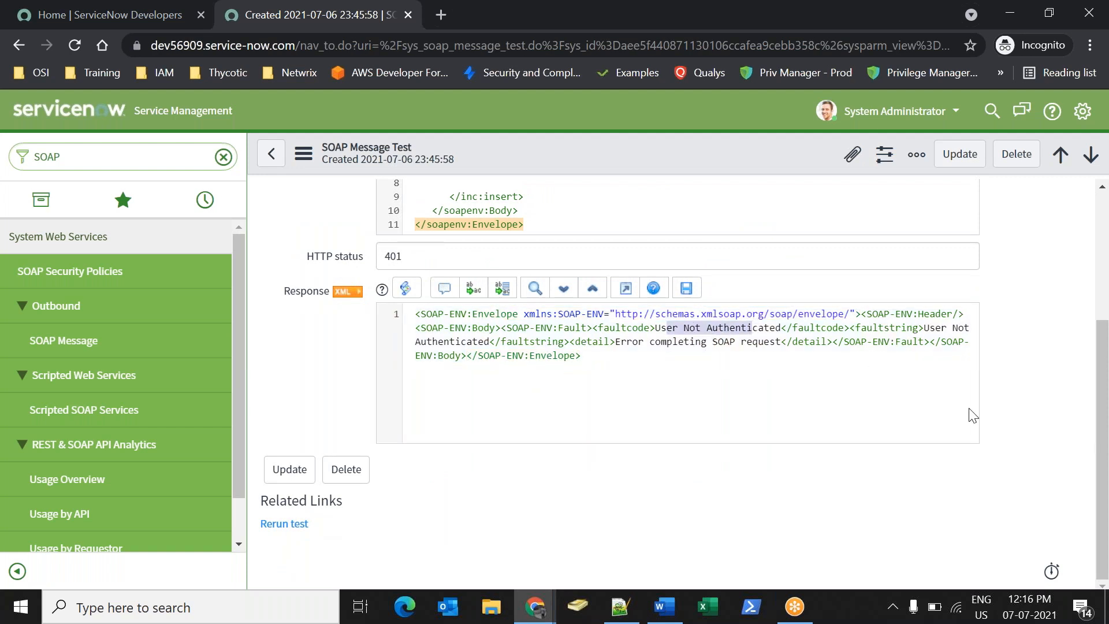
click(271, 154)
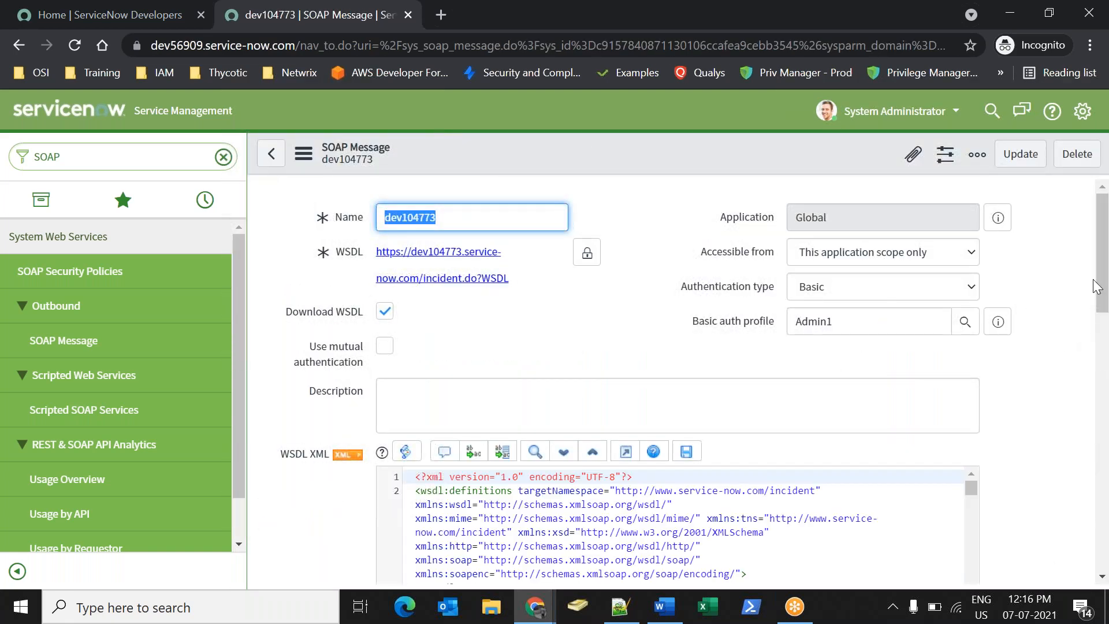
Set the insert function's authentication to Basic with the Admin1 profile and save it.
scroll(1103, 314, down, 15)
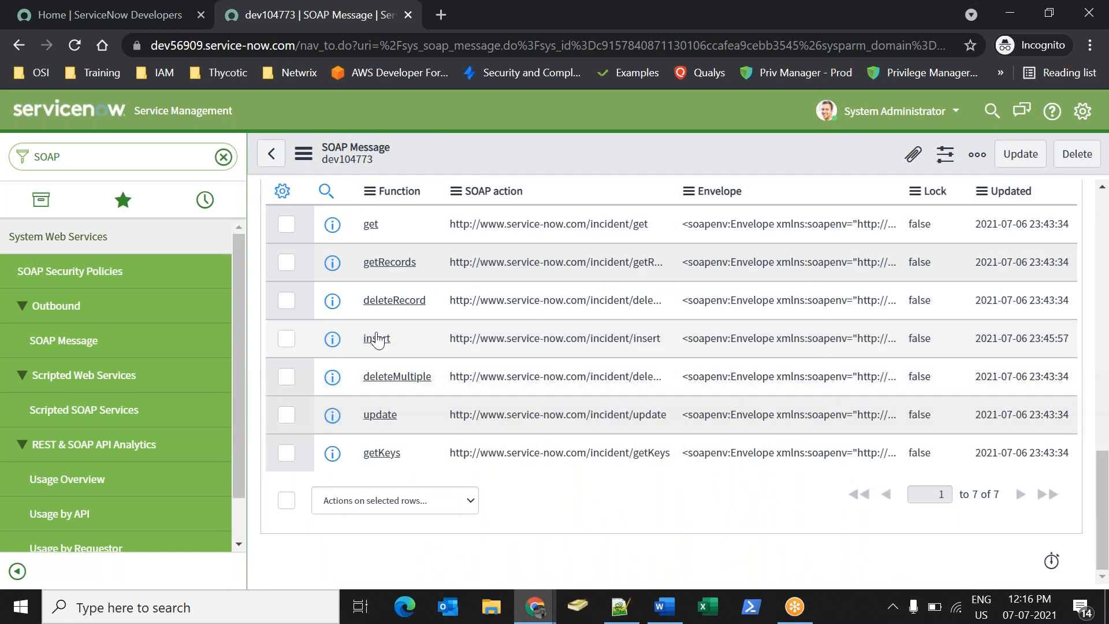
click(377, 339)
click(792, 321)
click(826, 359)
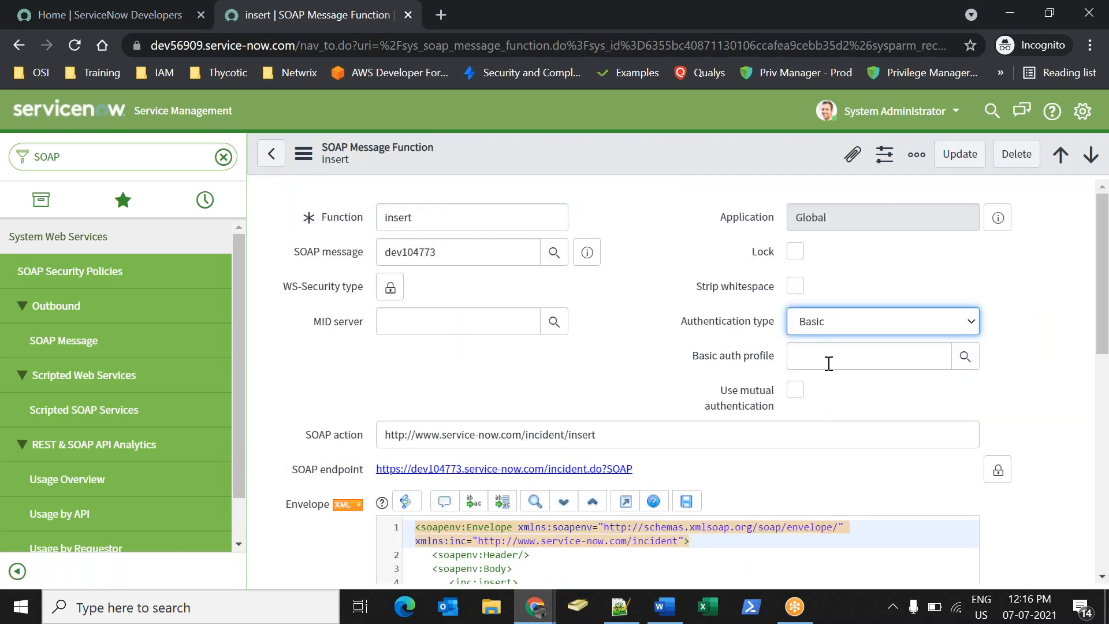
click(965, 356)
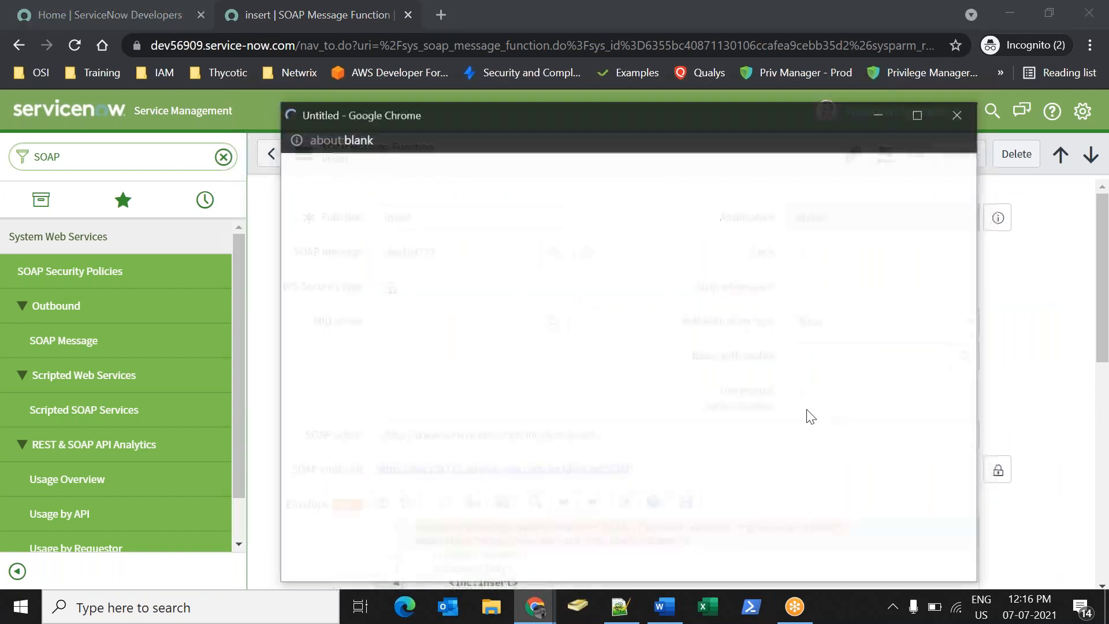
click(363, 326)
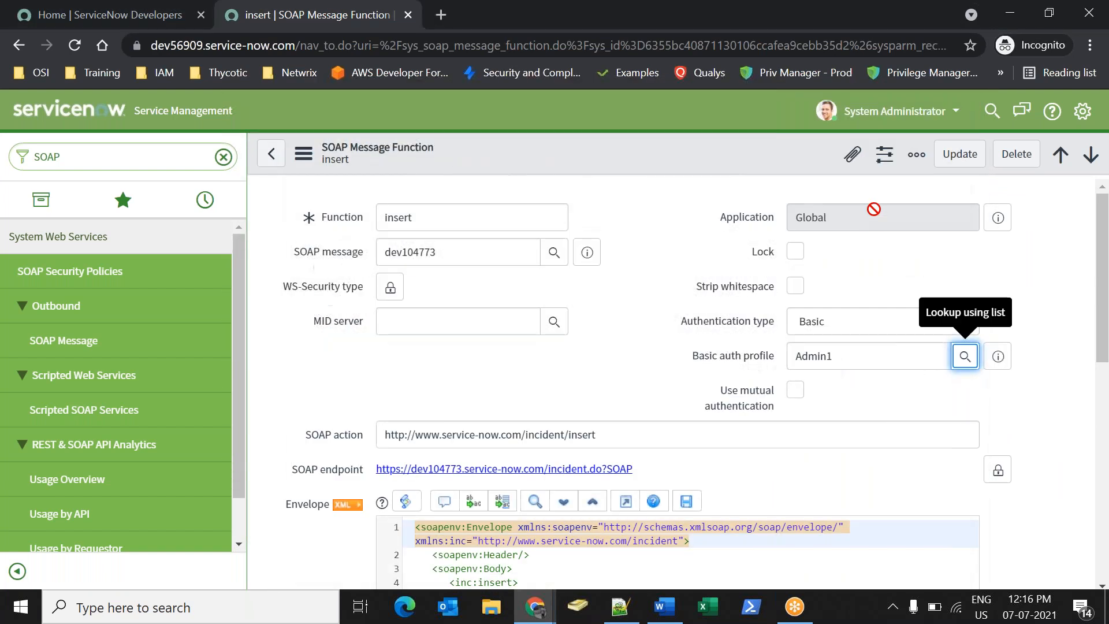
right_click(671, 160)
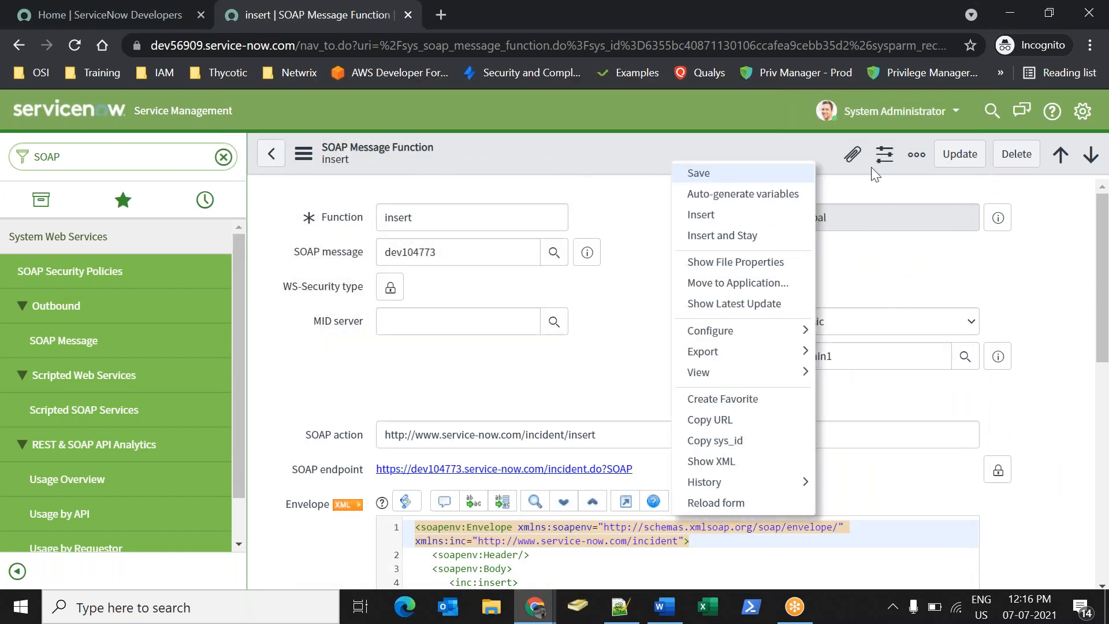
click(685, 173)
Rerun the insert test for HTTP 200 and a new incident, then return to the WSDL window.
drag(1105, 219, 1092, 388)
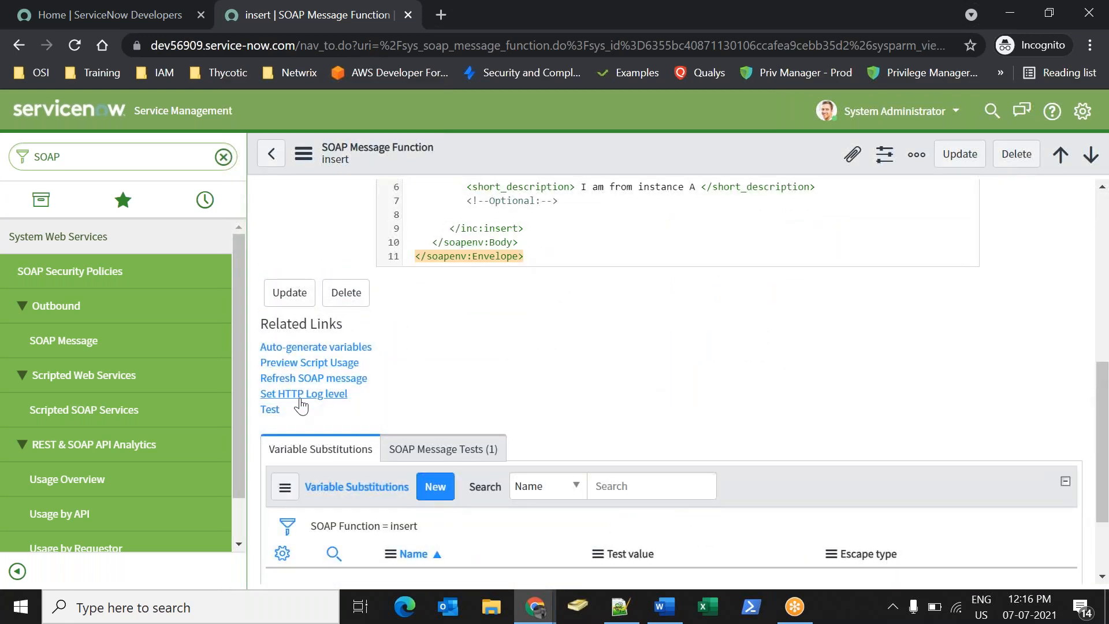
click(270, 409)
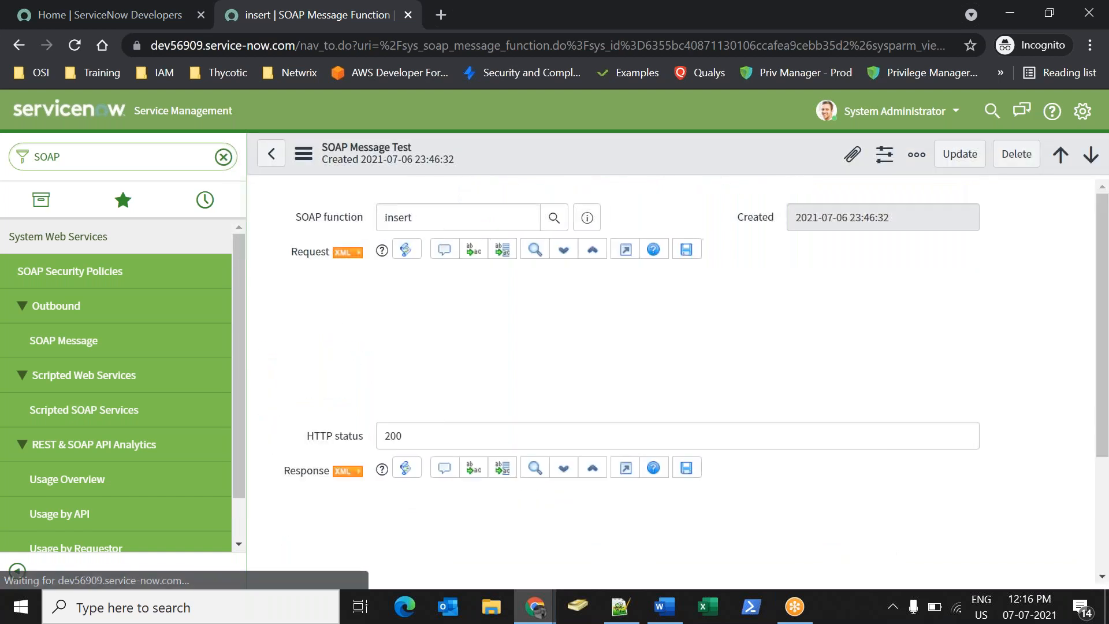
drag(1102, 270, 1104, 451)
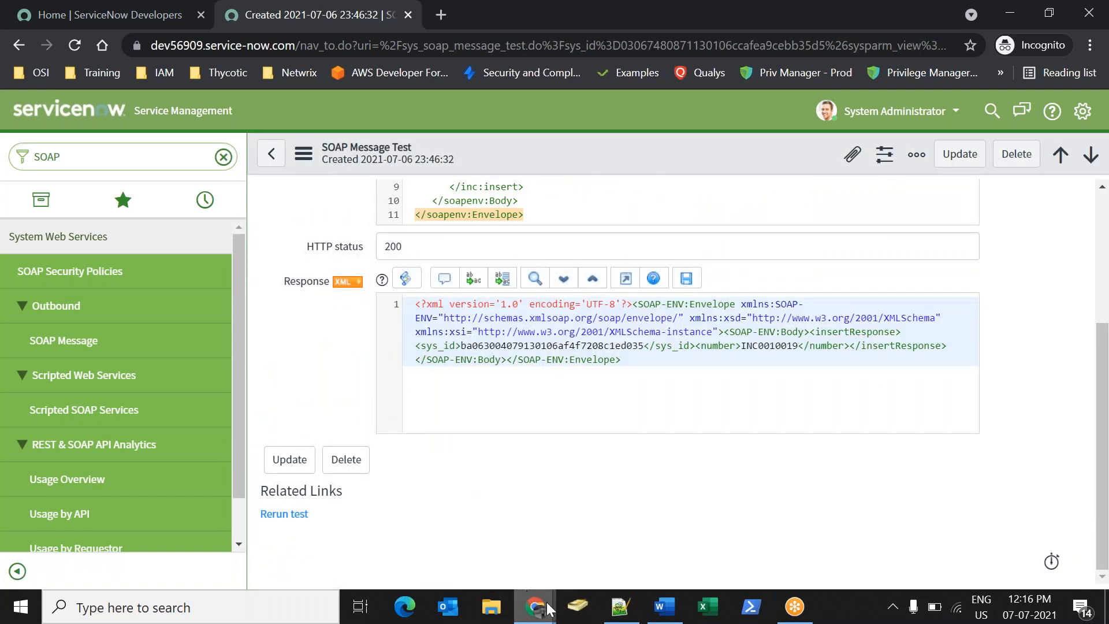
mouse_move(535, 607)
click(439, 526)
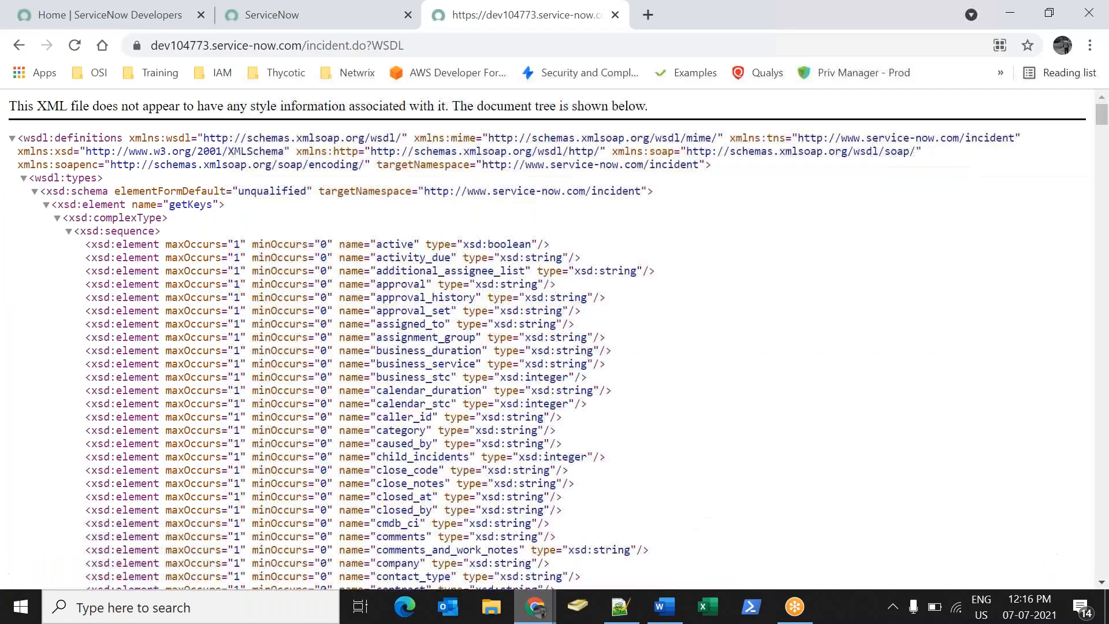
On the other ServiceNow instance, open the incident list with incident.list.
click(260, 15)
click(134, 145)
text(incident.)
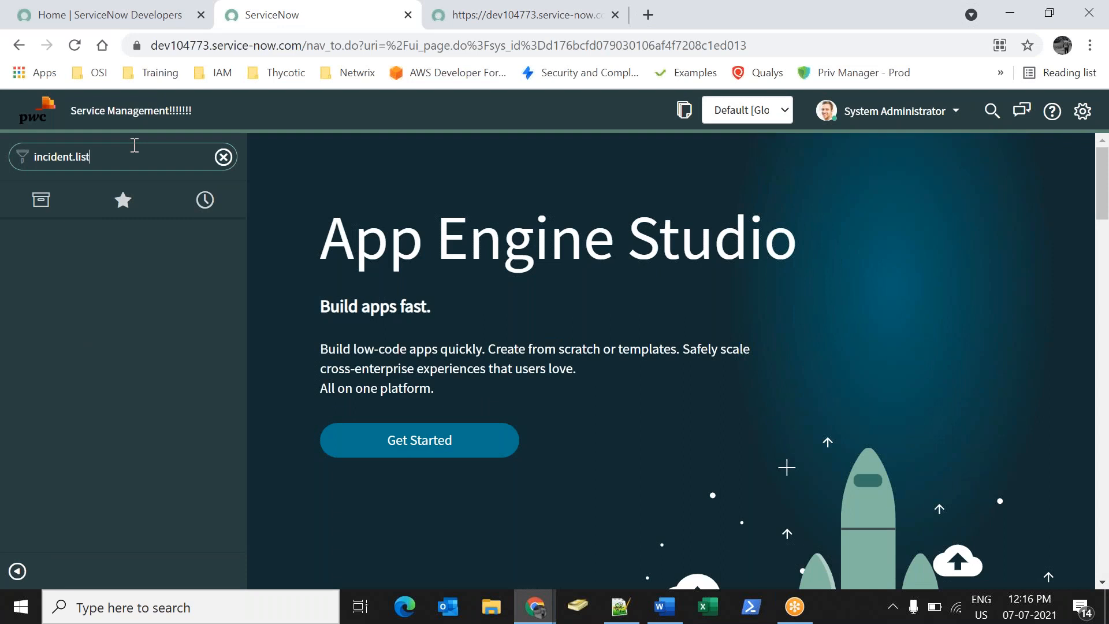
text(list)
key(Return)
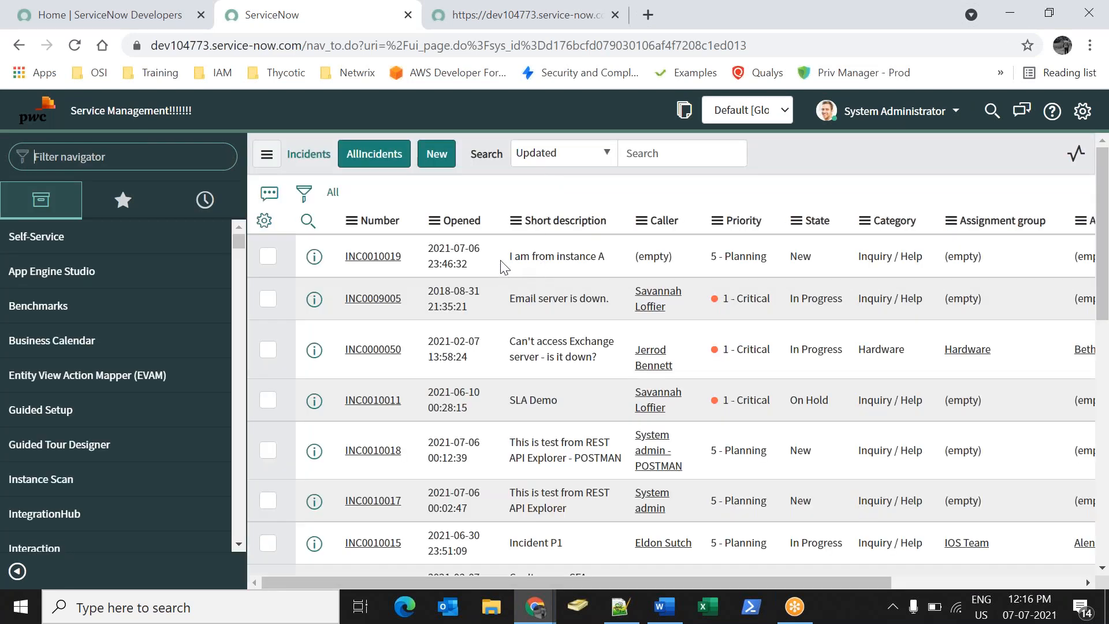
Highlight the new 'I am from instance A' description, then return to the SOAP Message Test window.
triple_click(609, 259)
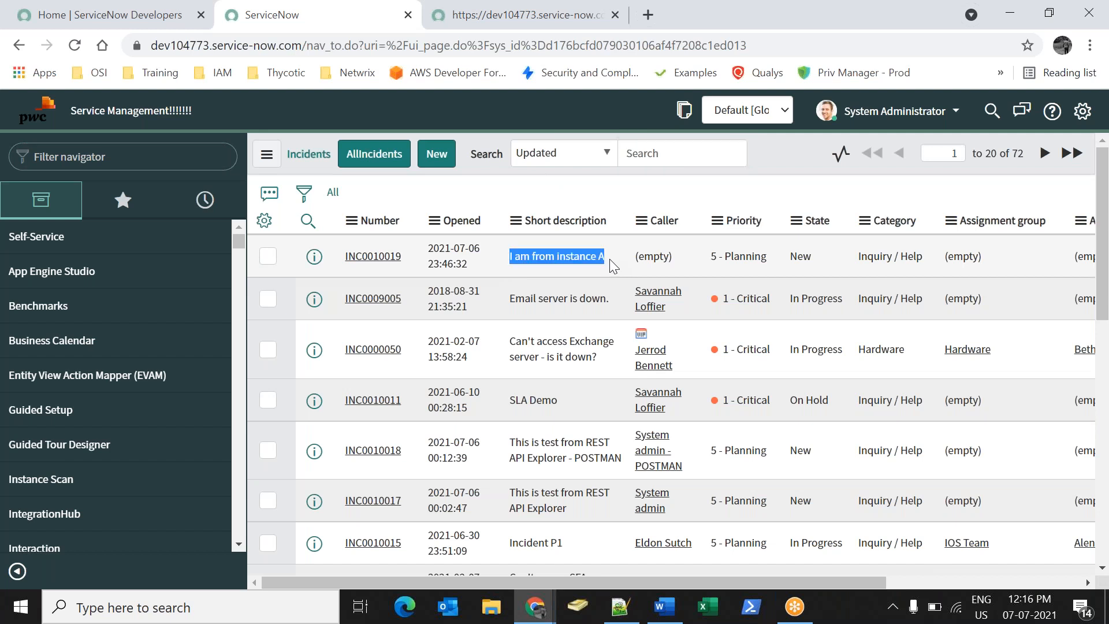
click(609, 259)
double_click(616, 295)
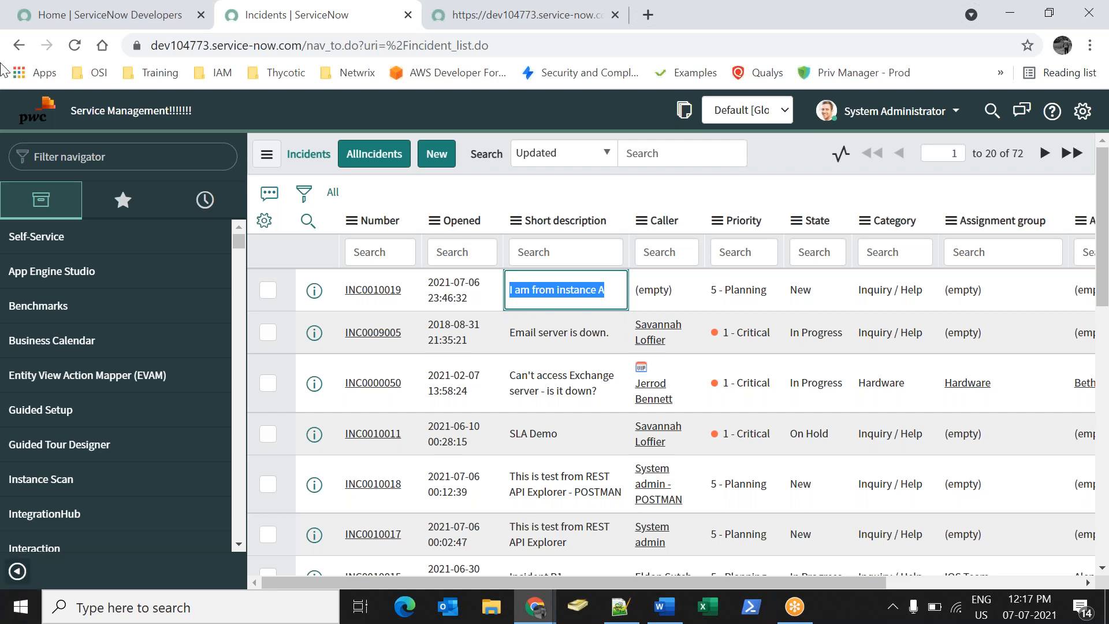
click(542, 600)
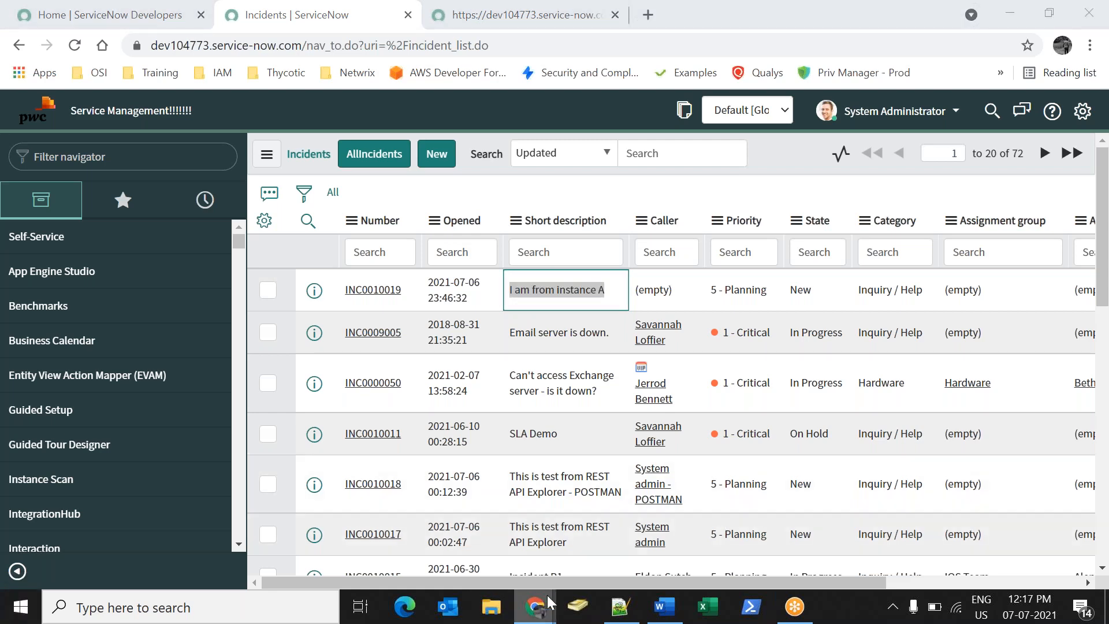
click(619, 560)
Return to the insert SOAP Message Function and select the envelope's 'I am from instance A' value.
scroll(441, 504, up, 4)
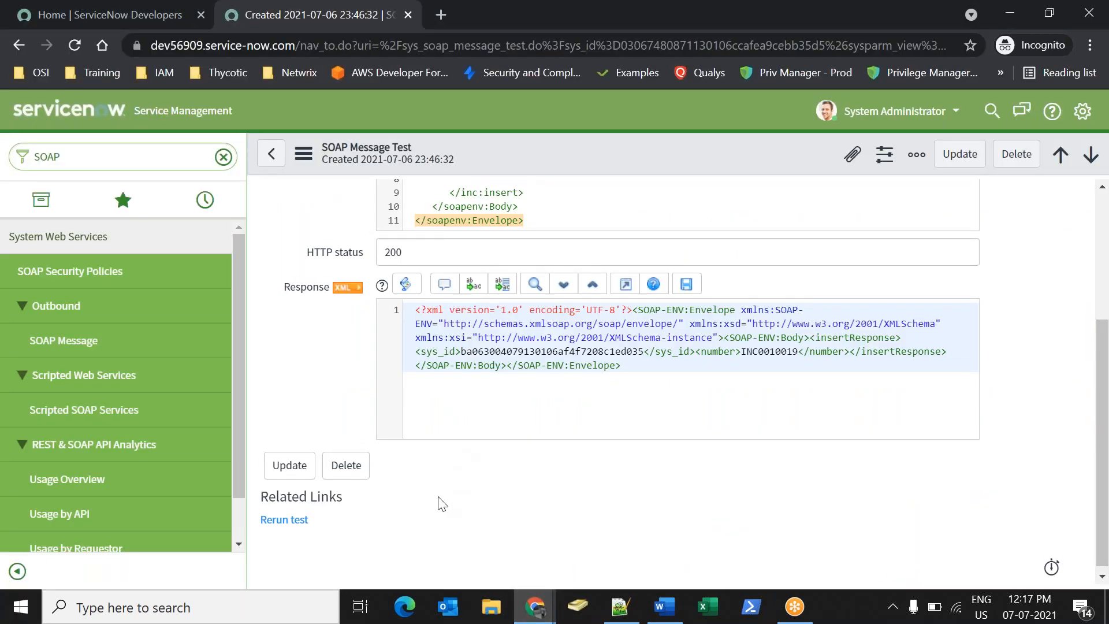
click(271, 154)
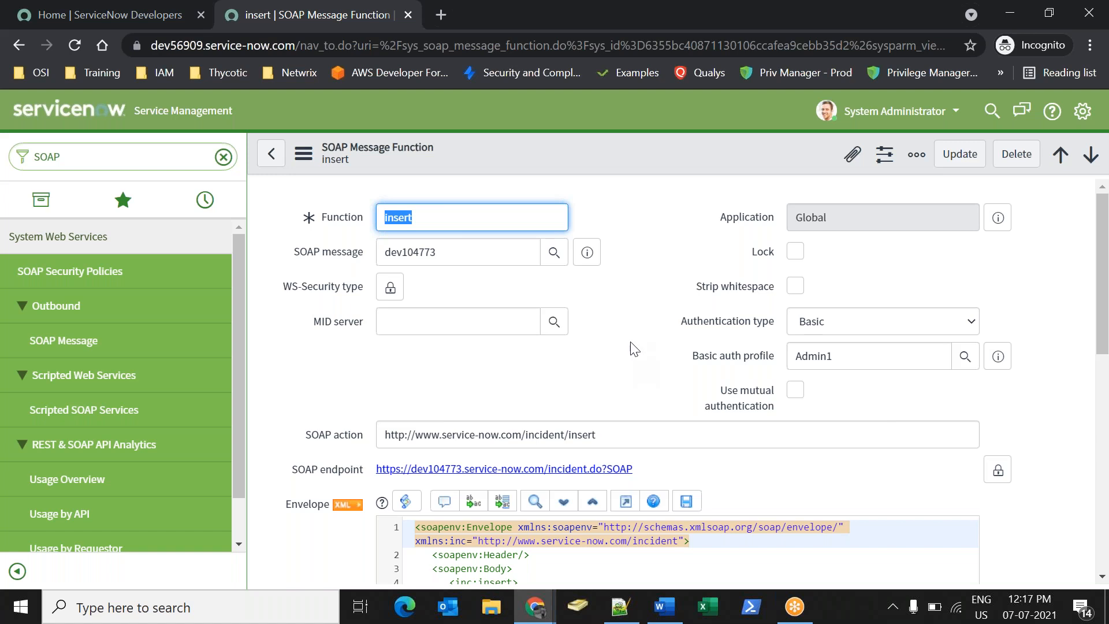
scroll(700, 404, down, 1)
scroll(648, 364, down, 3)
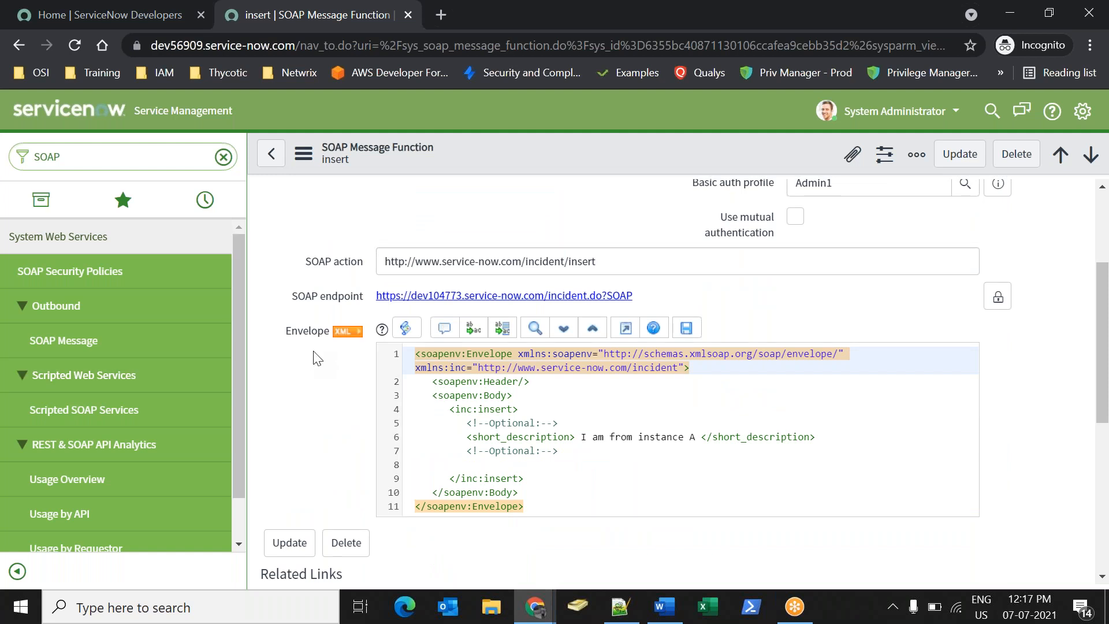
drag(581, 437, 699, 437)
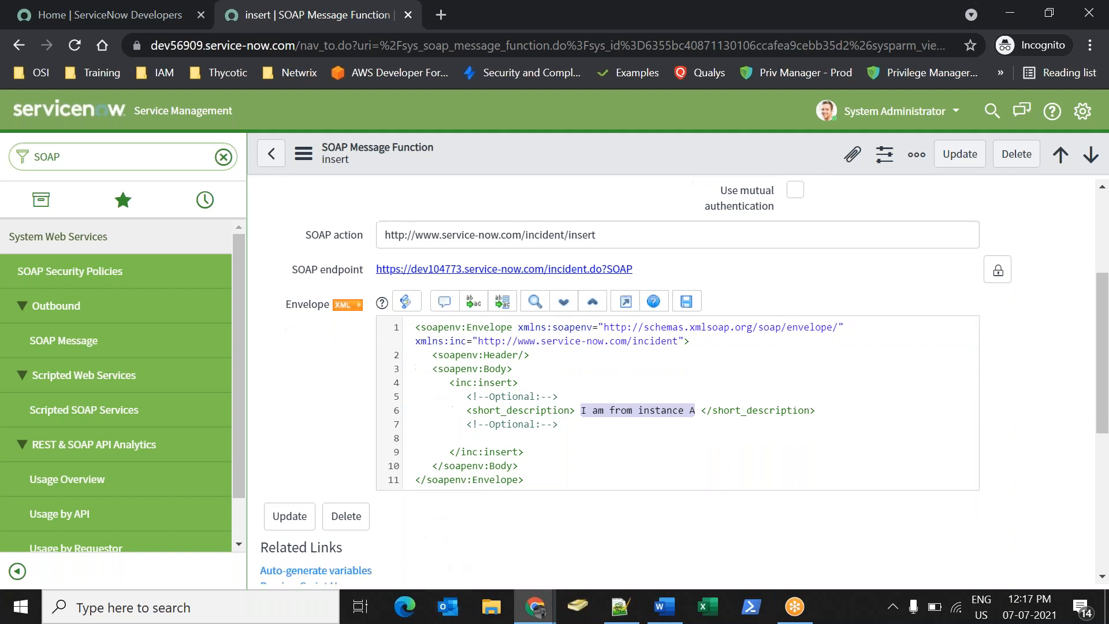
Start a new variable substitution for the insert function.
scroll(332, 415, down, 5)
drag(288, 361, 366, 354)
click(441, 395)
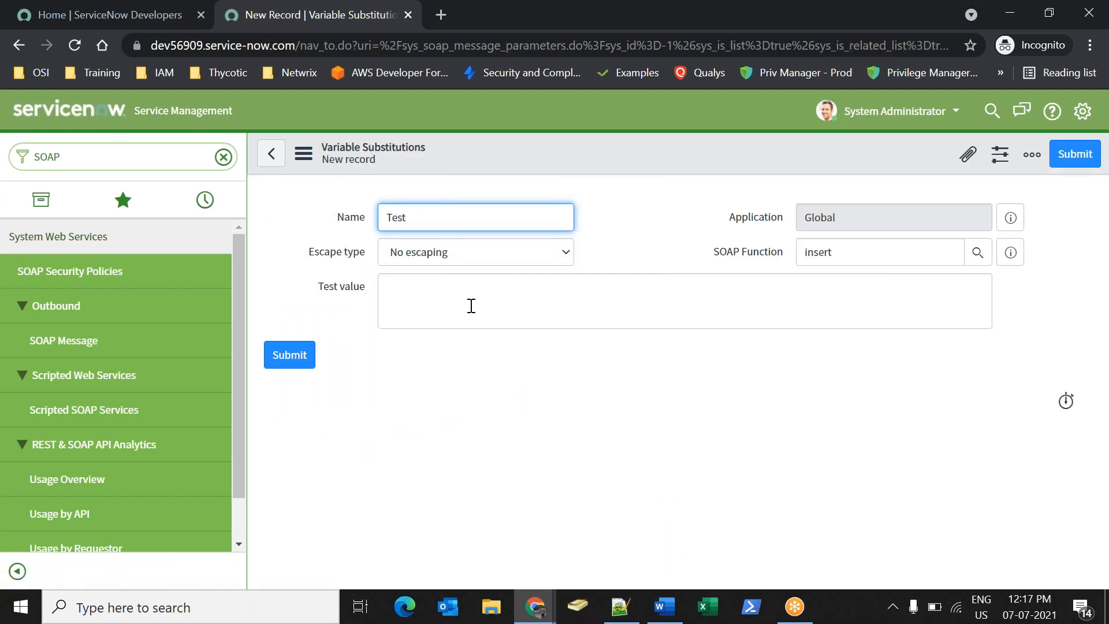
Submit the Test variable substitution and replace the envelope's short_description value with ${test}.
click(290, 355)
scroll(728, 473, down, 3)
drag(576, 350, 698, 351)
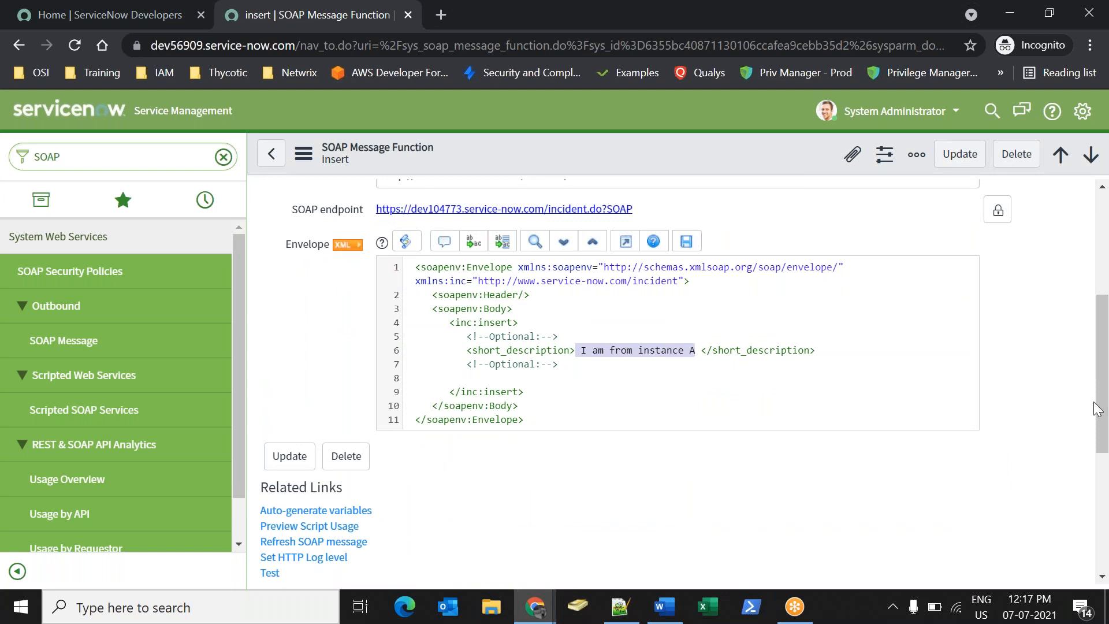
text(${)
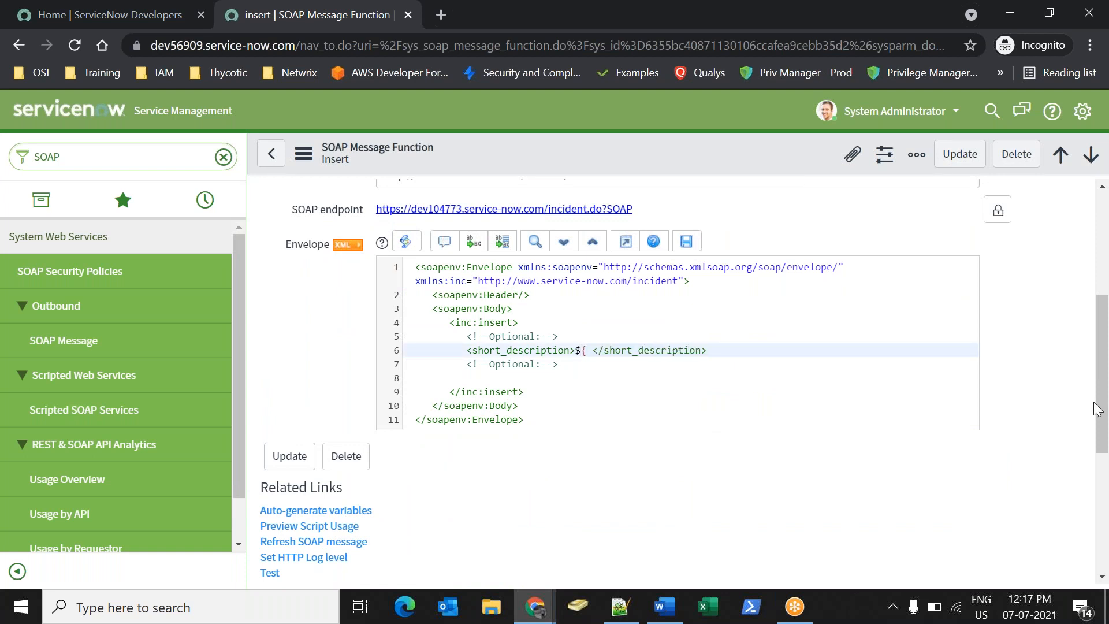
text(t})
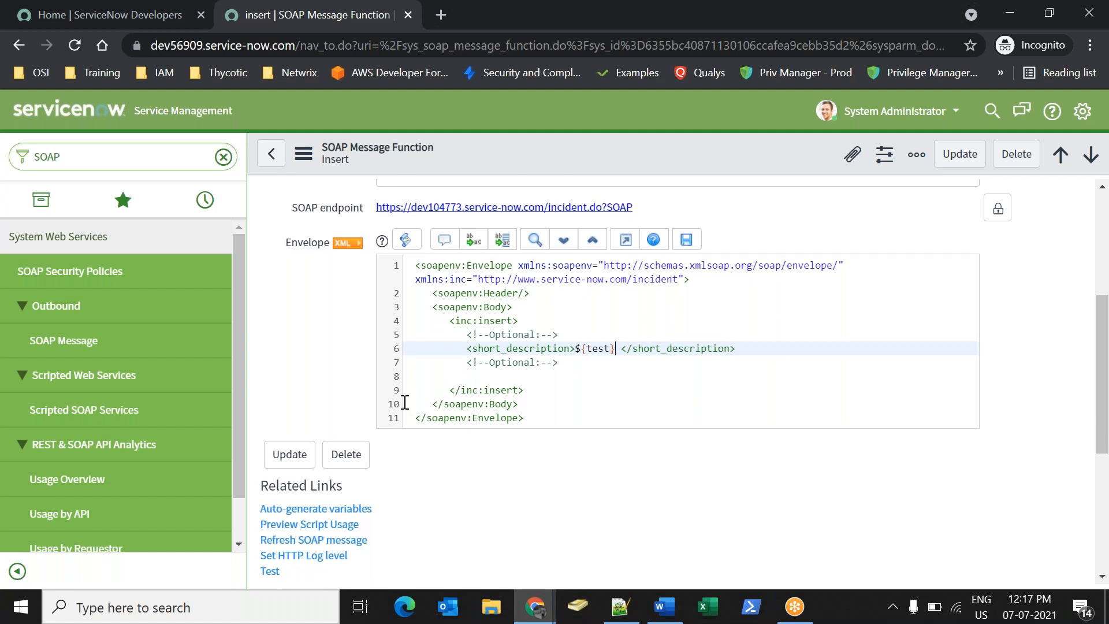
Save the insert function record and start a navigator search for Business Rules.
scroll(388, 564, down, 4)
scroll(391, 553, down, 1)
double_click(372, 453)
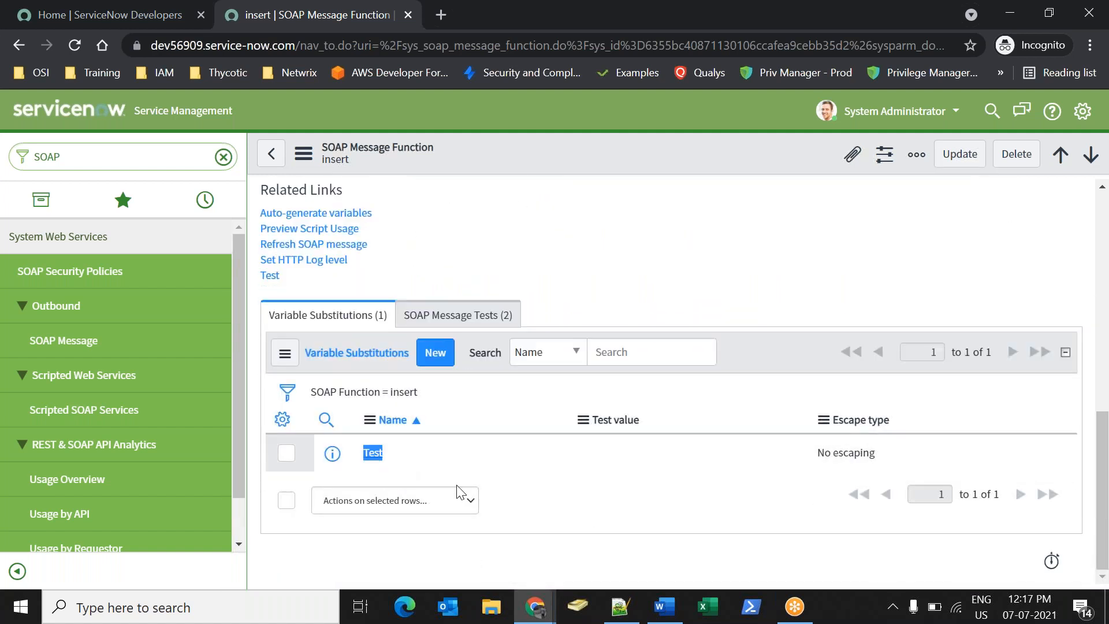
scroll(507, 500, up, 6)
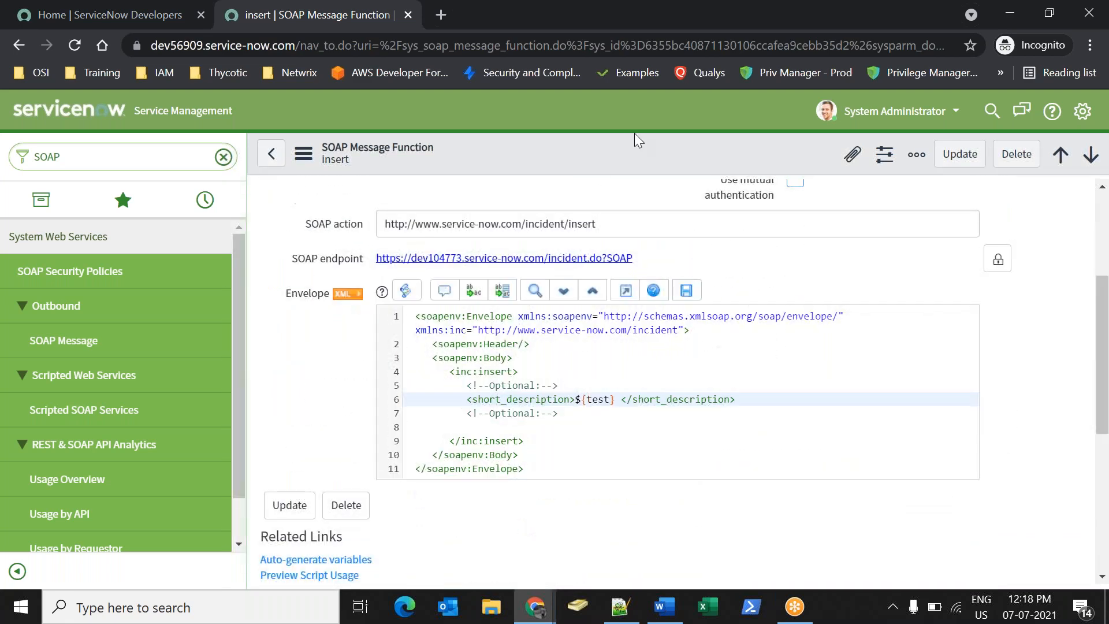
right_click(585, 136)
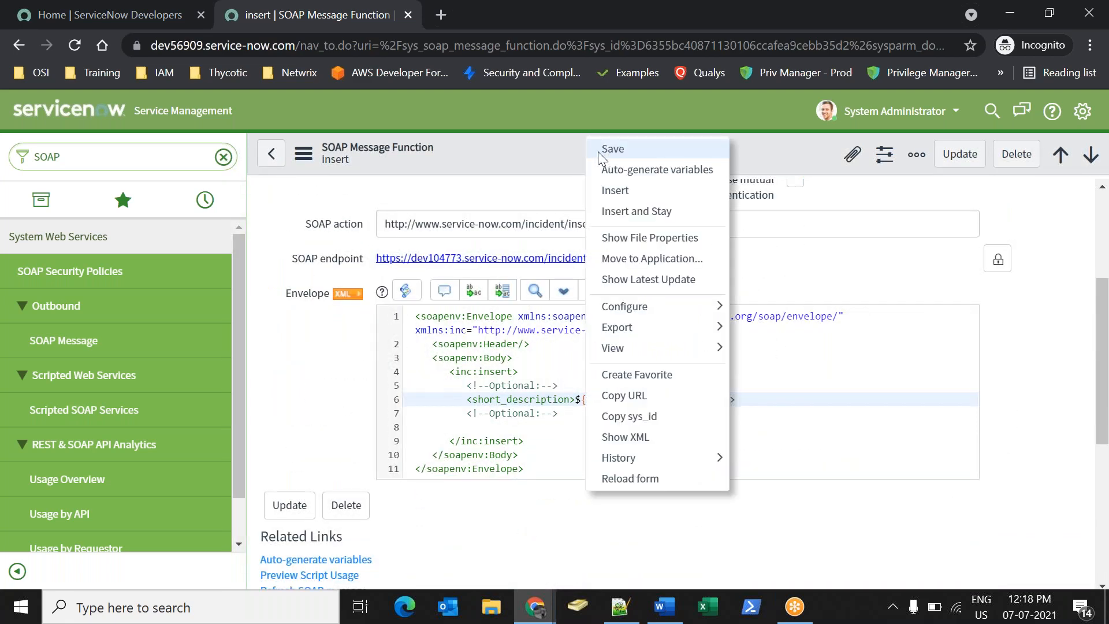
click(598, 152)
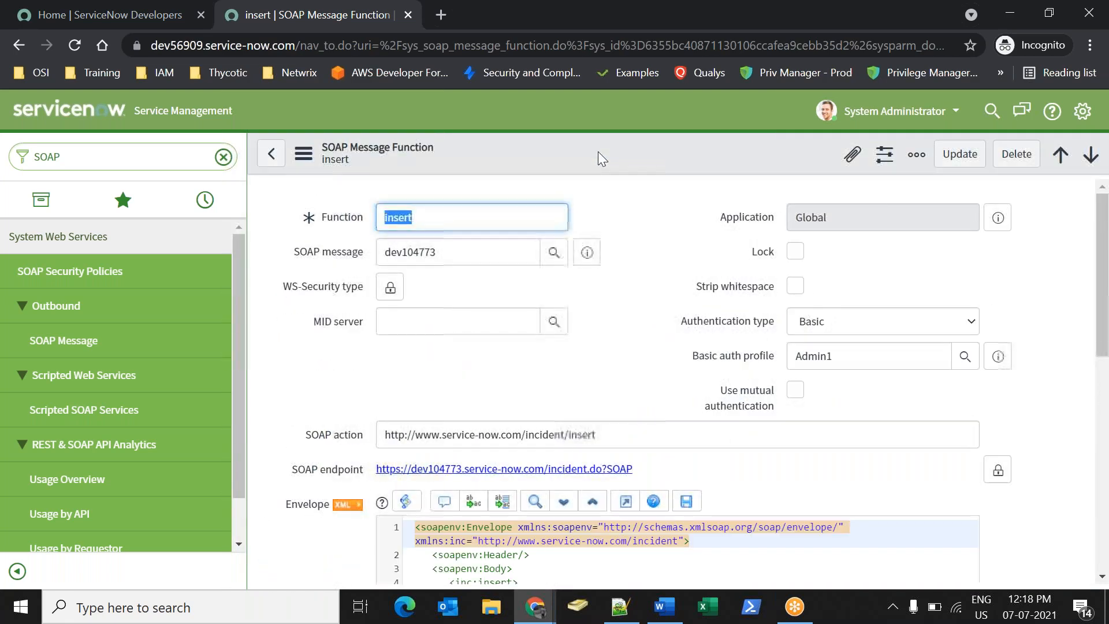
click(123, 166)
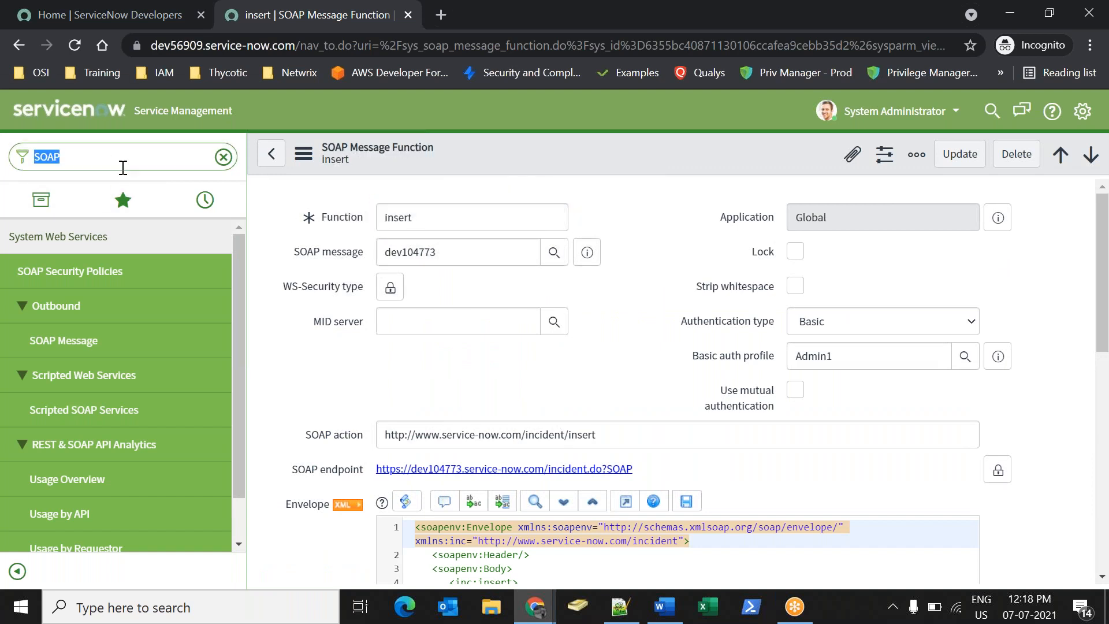
text(Busines ru)
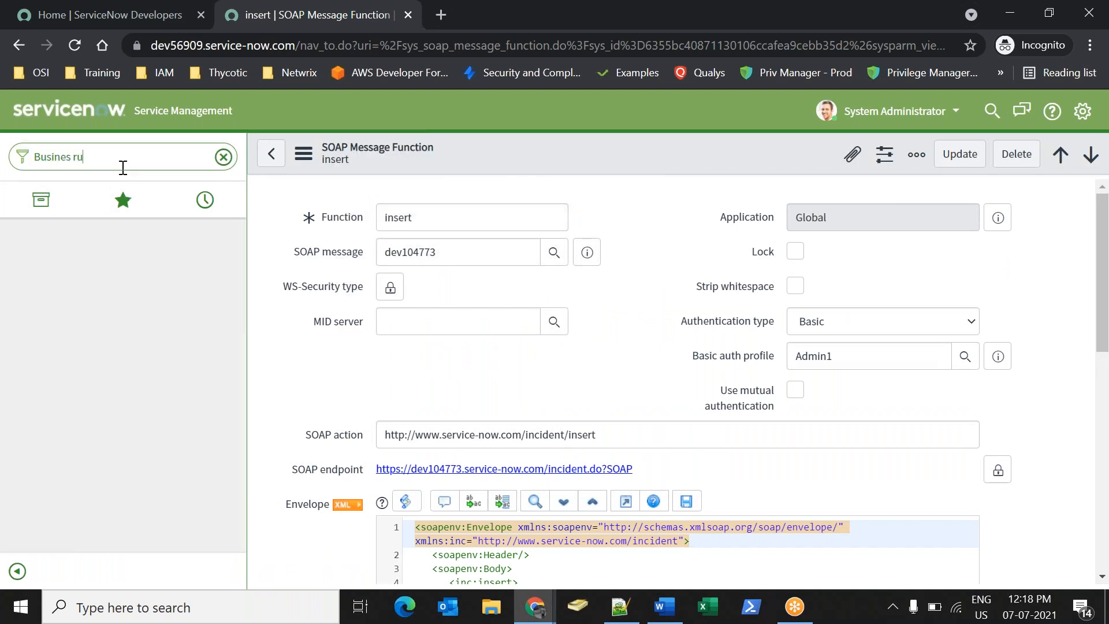
key(BackSpace)
key(BackSpace)
key(BackSpace)
text(s ri)
Filter the navigator on 'Business rule' and open System Definition > Business Rules in a new tab.
key(BackSpace)
text(ule)
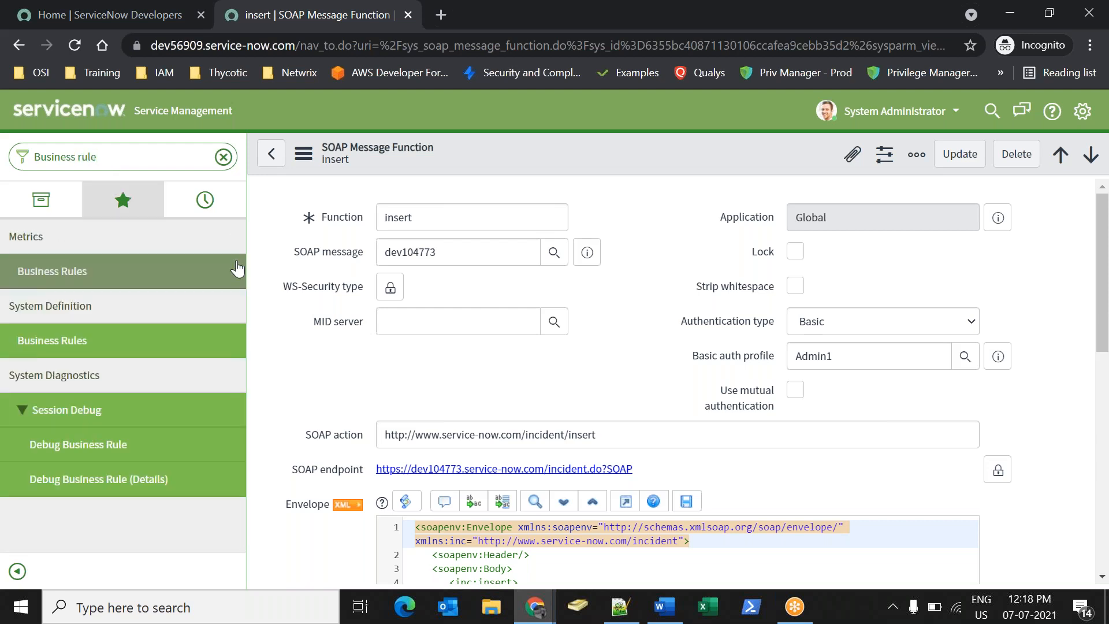
right_click(79, 347)
click(110, 363)
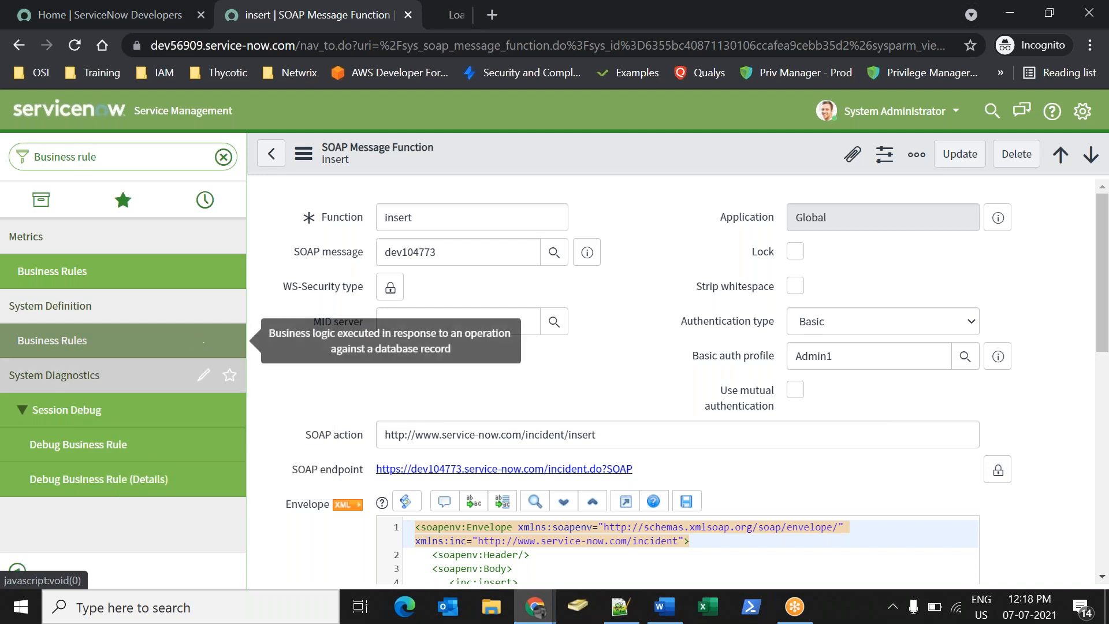
click(449, 27)
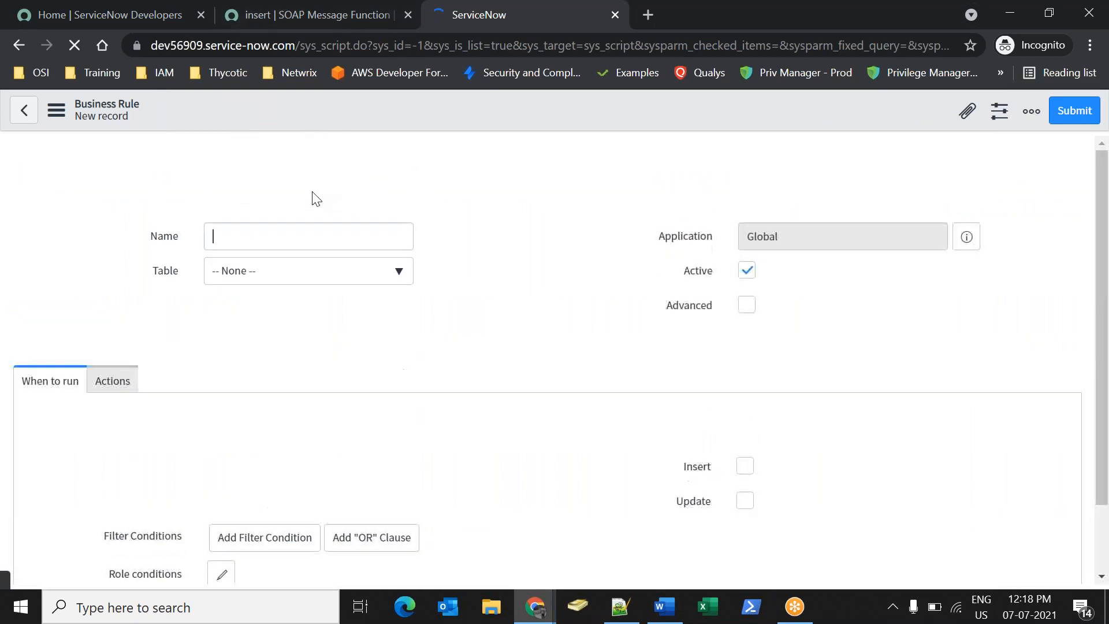
Name the new business rule SOAP, set its table to Incident, and enable Advanced.
text(s)
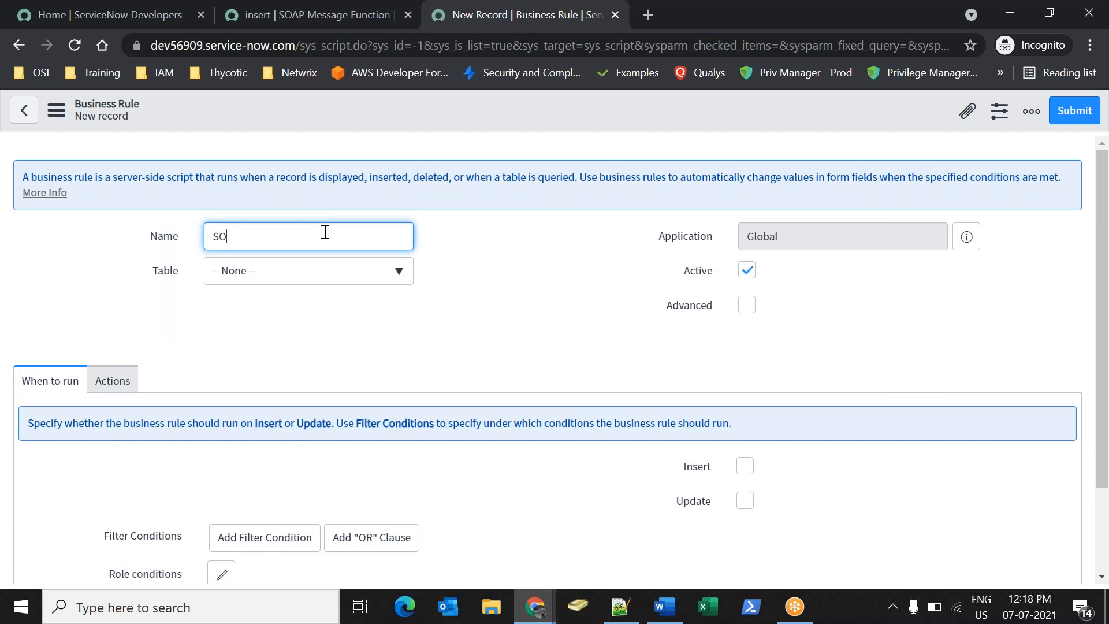
click(399, 332)
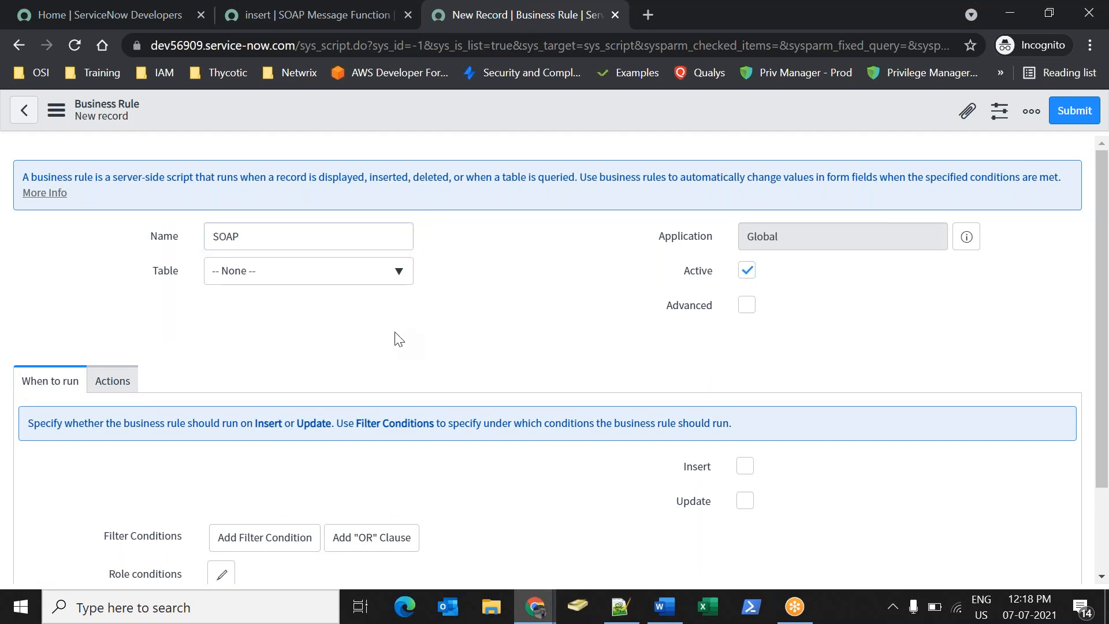
click(311, 282)
text(inciden)
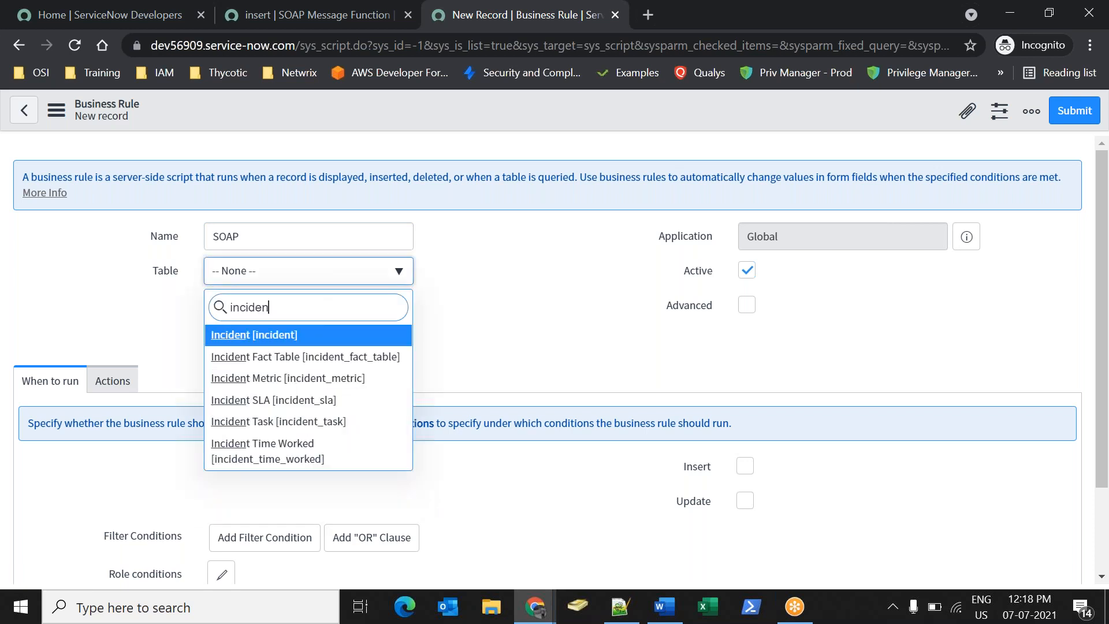
click(335, 343)
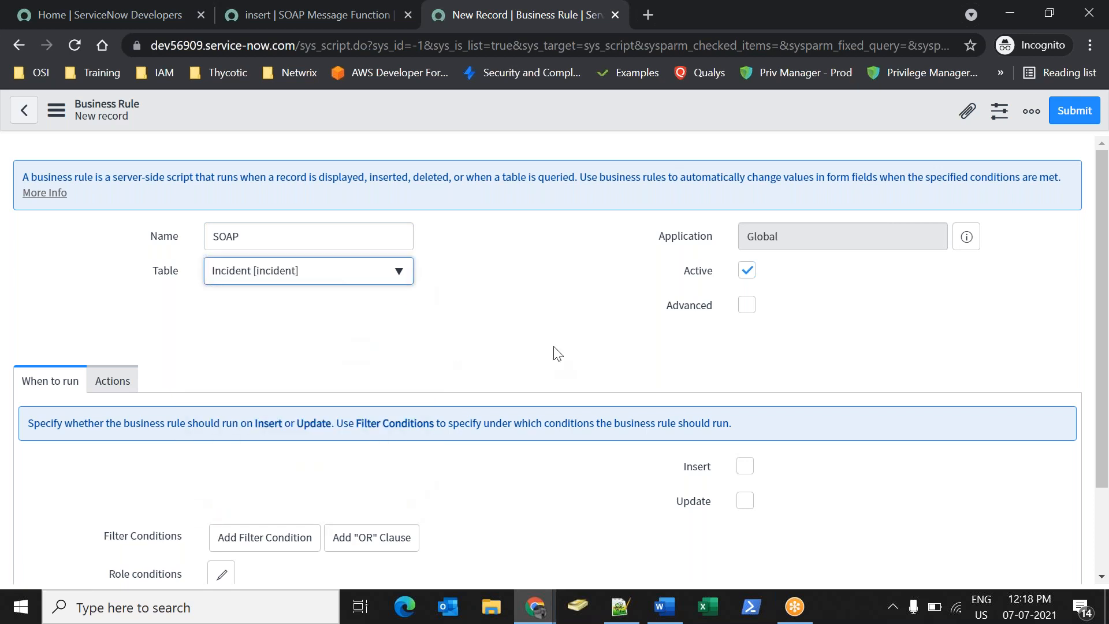
click(747, 304)
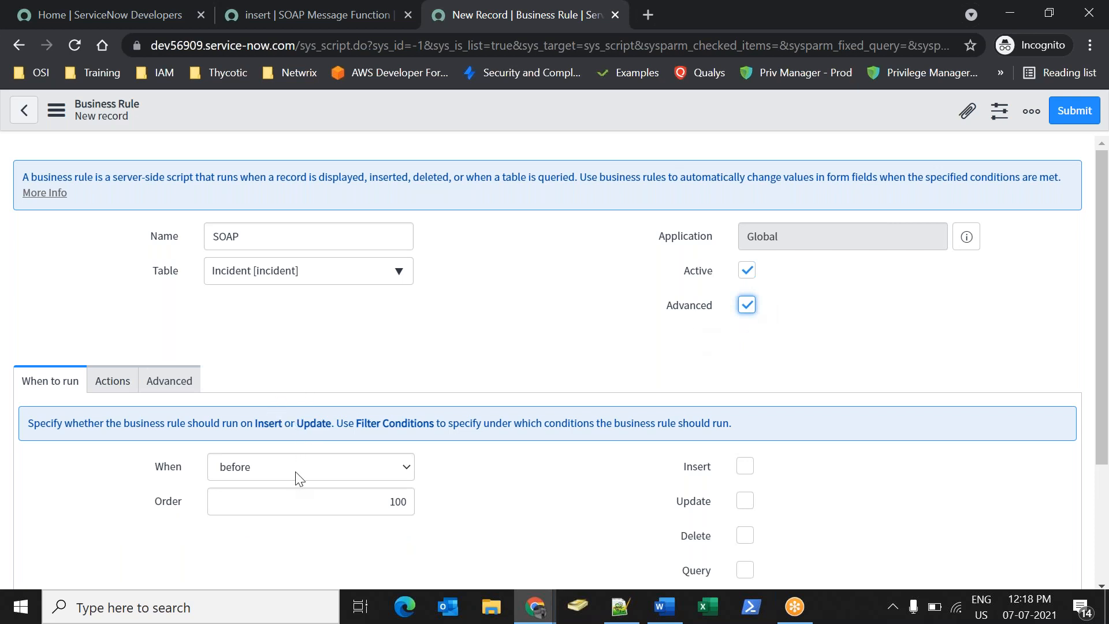
Make the rule run after Insert and place the cursor in its Advanced script.
scroll(433, 399, down, 1)
scroll(532, 406, down, 3)
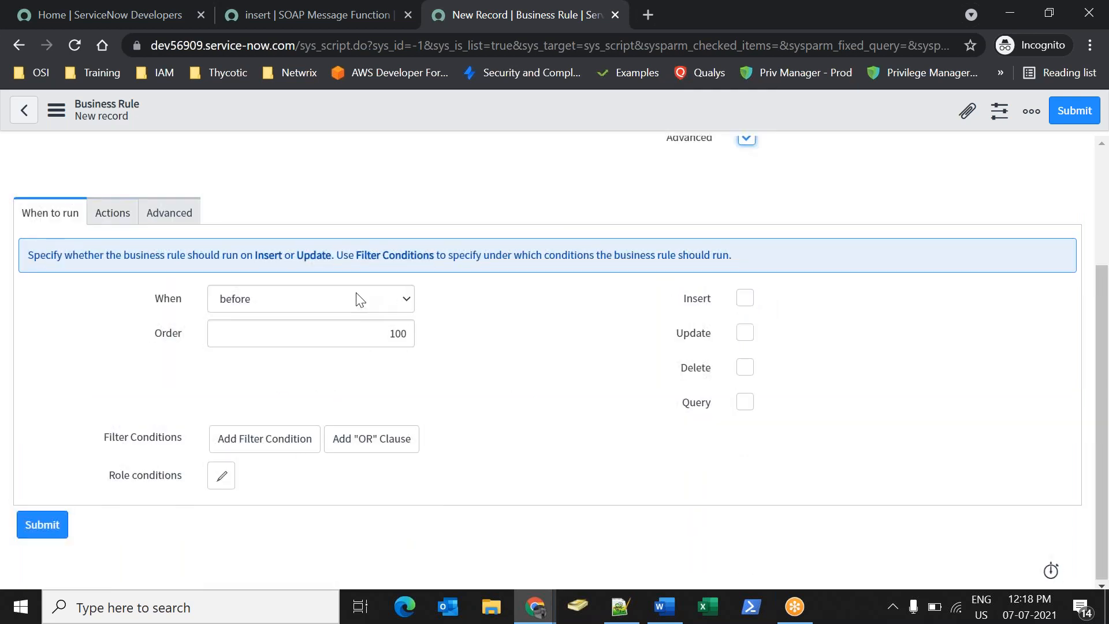
click(312, 306)
click(275, 303)
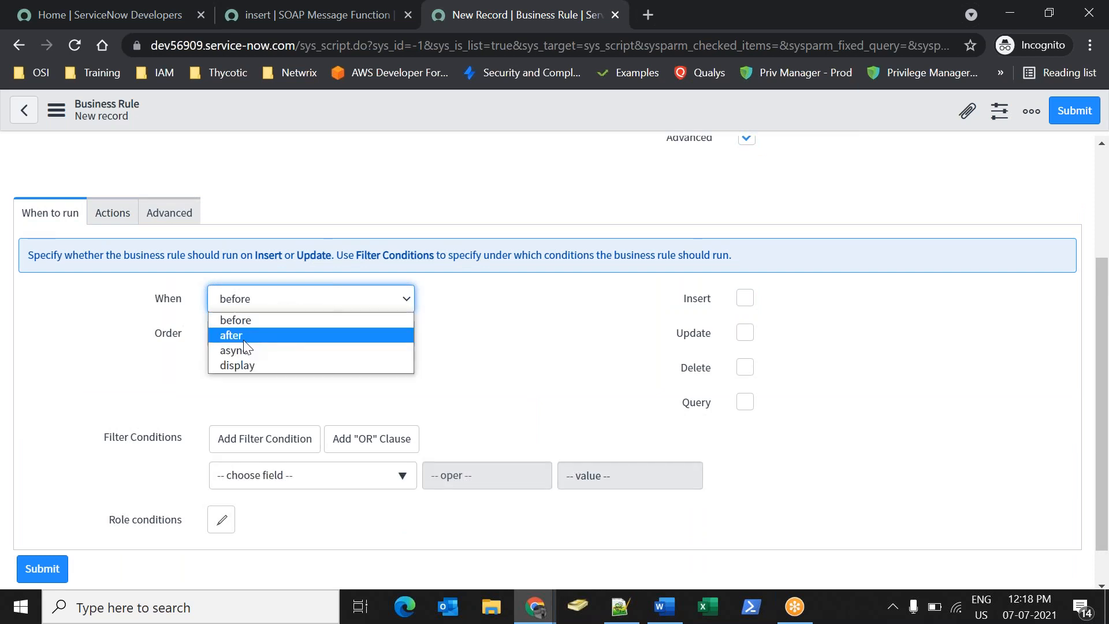
click(277, 335)
click(745, 298)
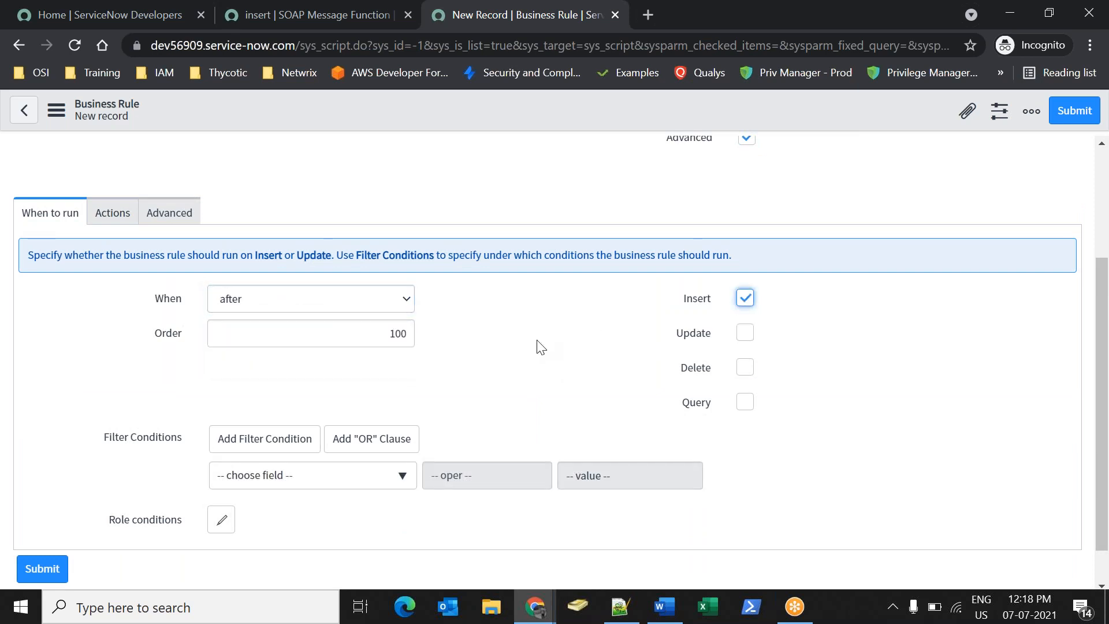
click(190, 213)
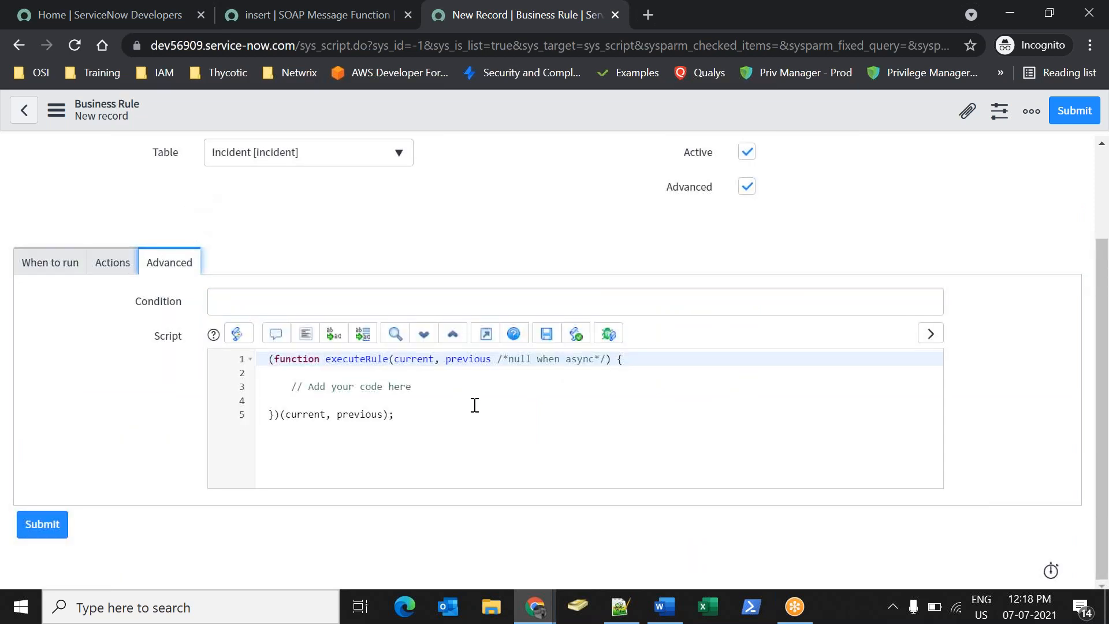
click(529, 406)
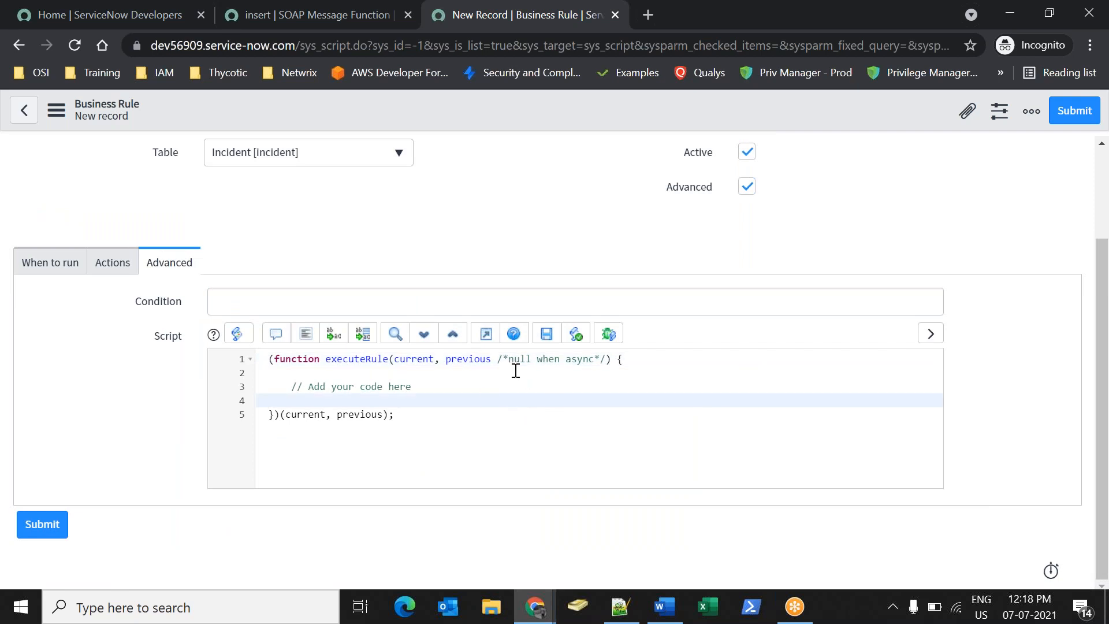
Copy the insert function's Preview Script Usage code and go back to the business rule tab.
click(283, 5)
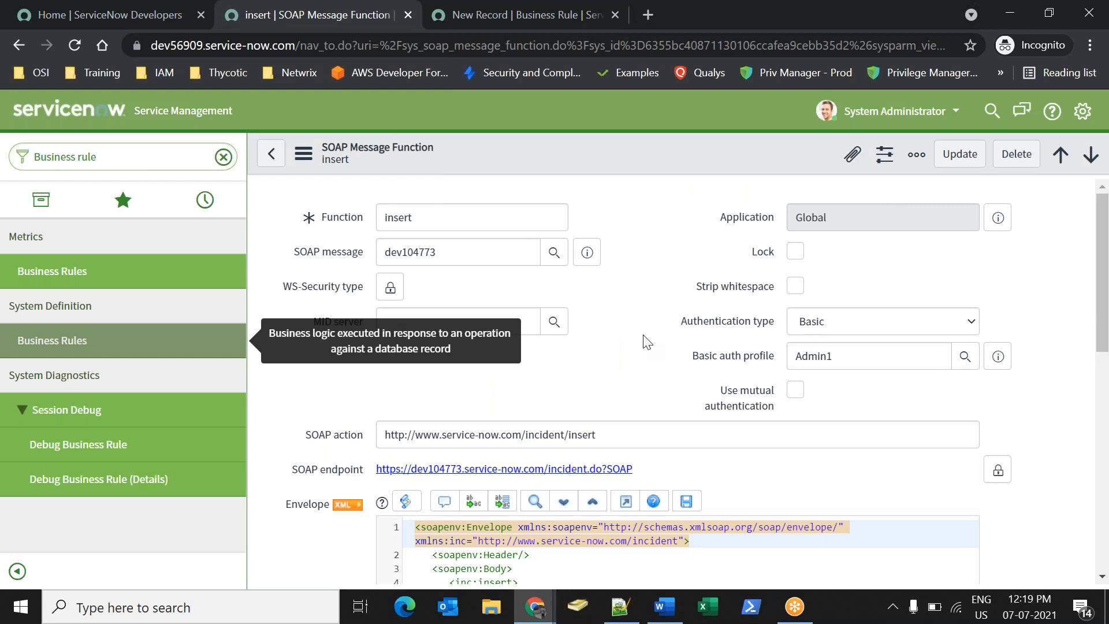
scroll(649, 341, down, 3)
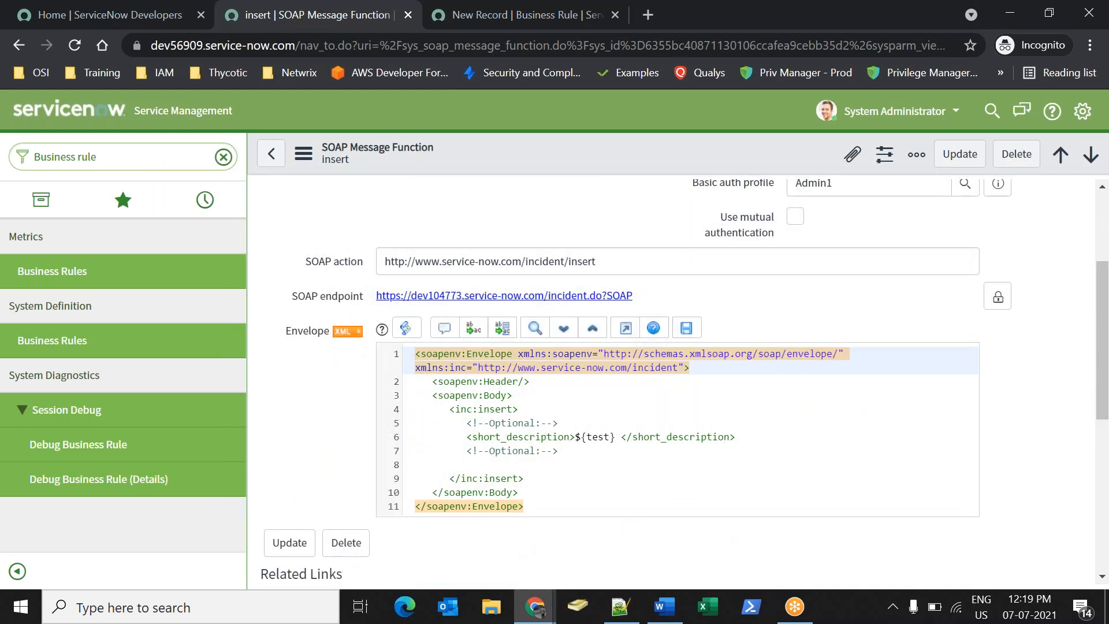
scroll(334, 383, down, 4)
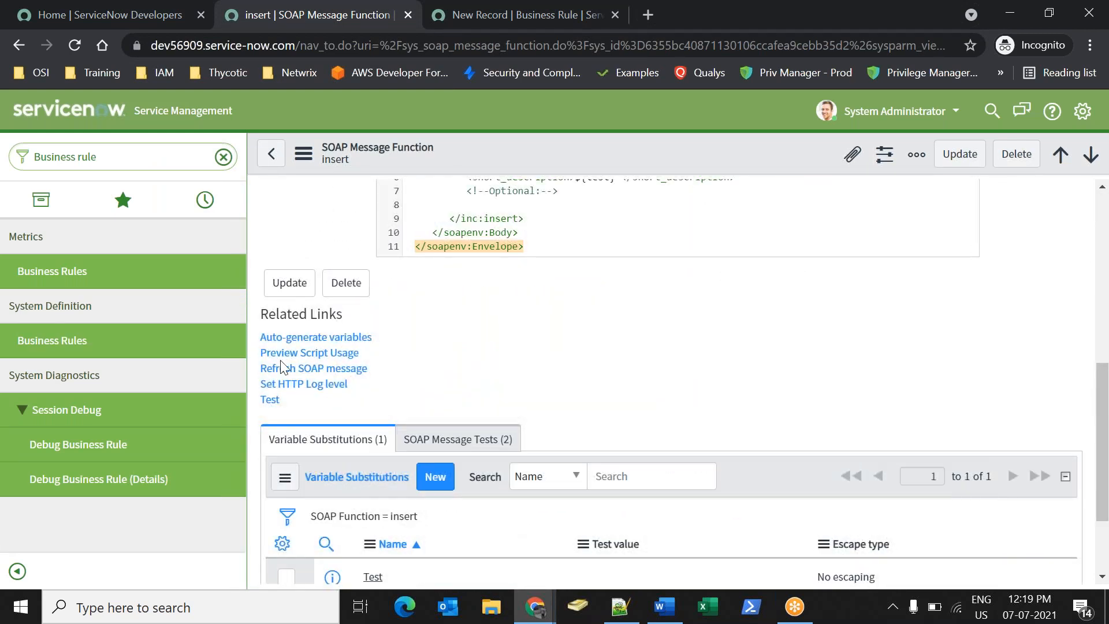
drag(375, 358, 256, 352)
click(338, 357)
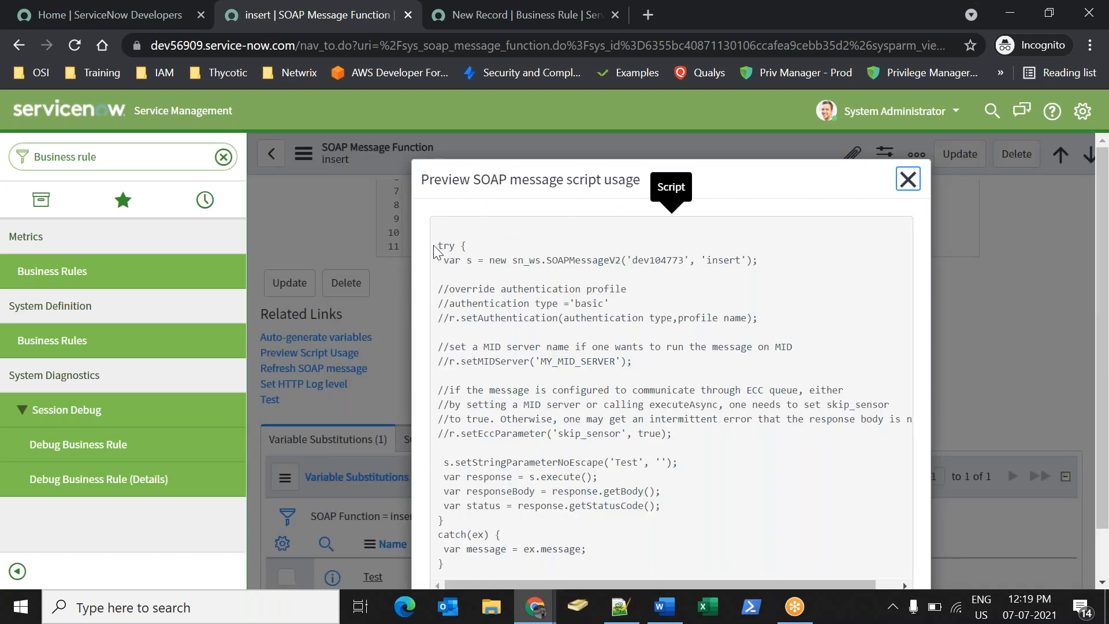
drag(435, 252, 482, 563)
key(ctrl+c)
right_click(499, 446)
click(546, 459)
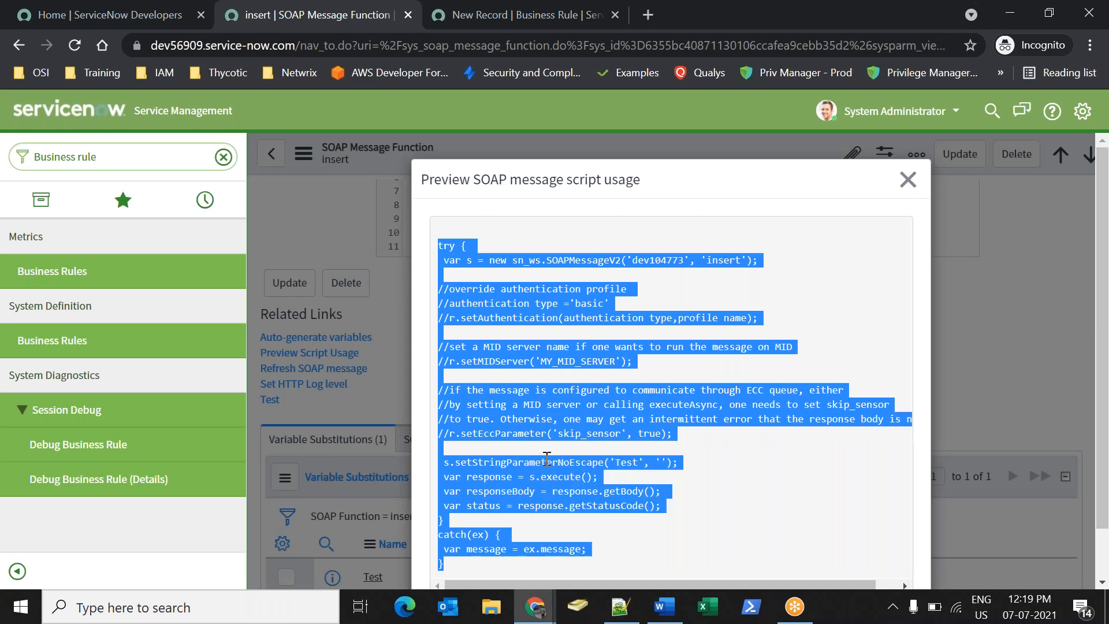
click(469, 26)
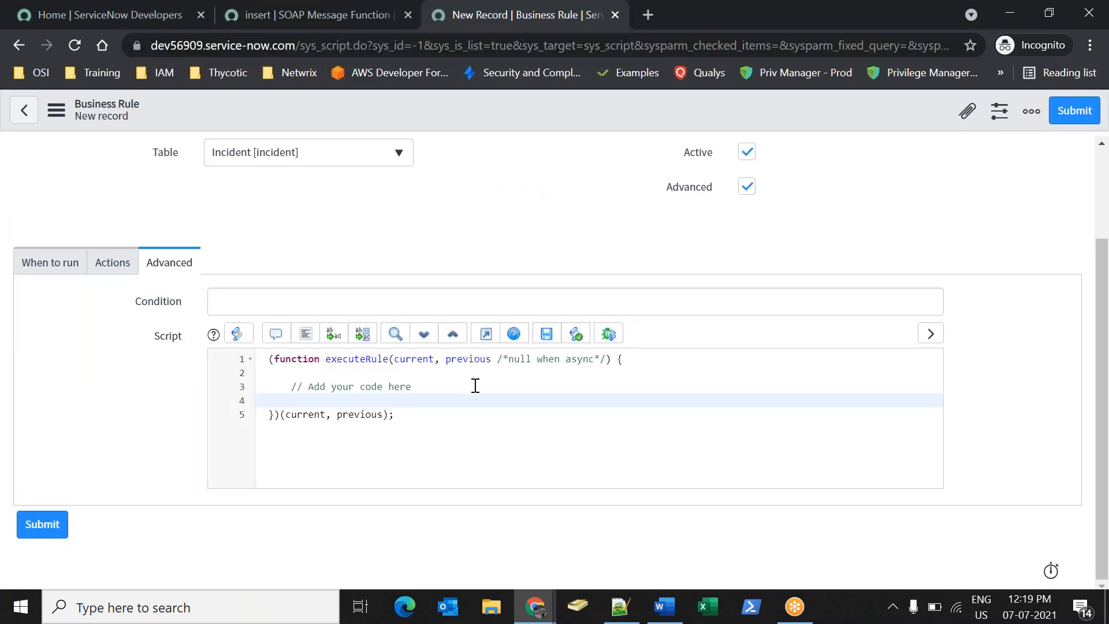
Paste the script, set the Test value to current.short_description, and save the SOAP rule.
key(ctrl+v)
click(487, 474)
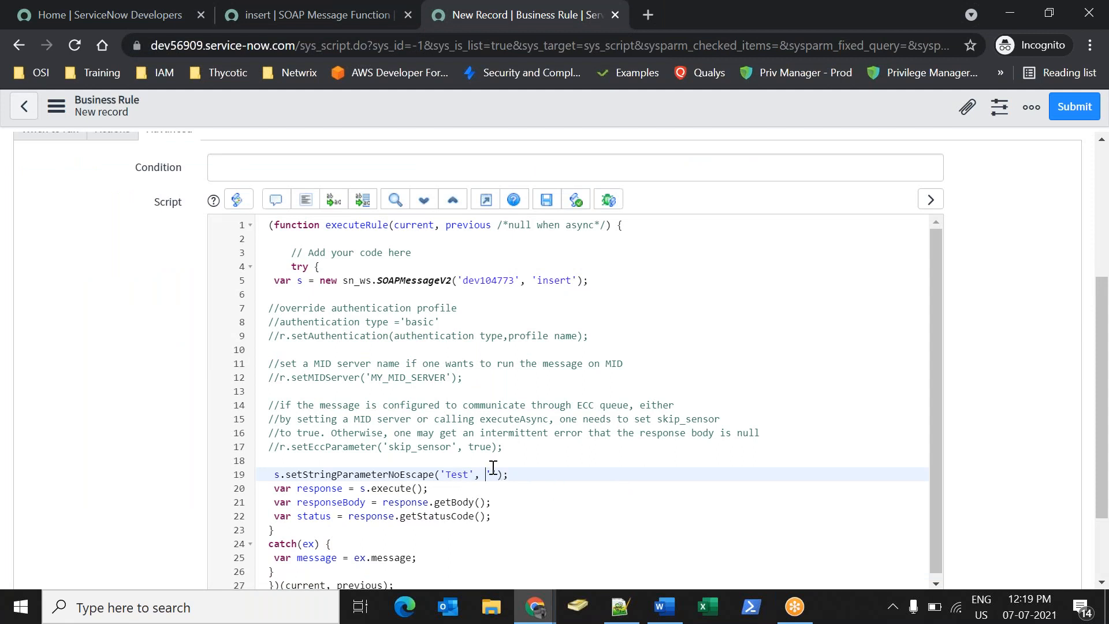
key(shift+Left)
text(current.s)
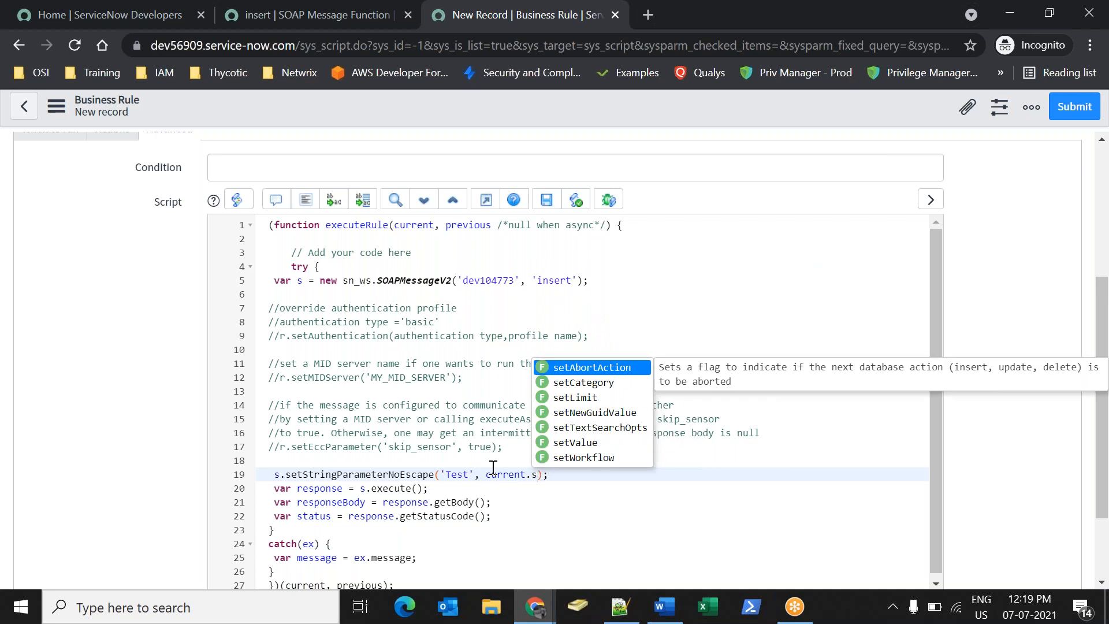
text(hort_description)
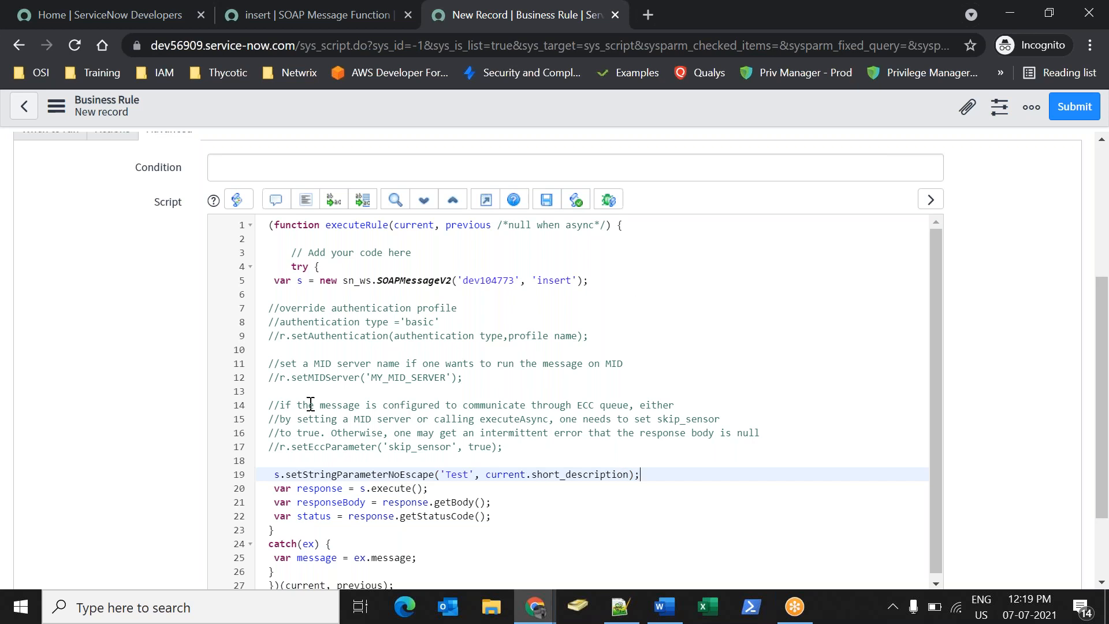
right_click(434, 118)
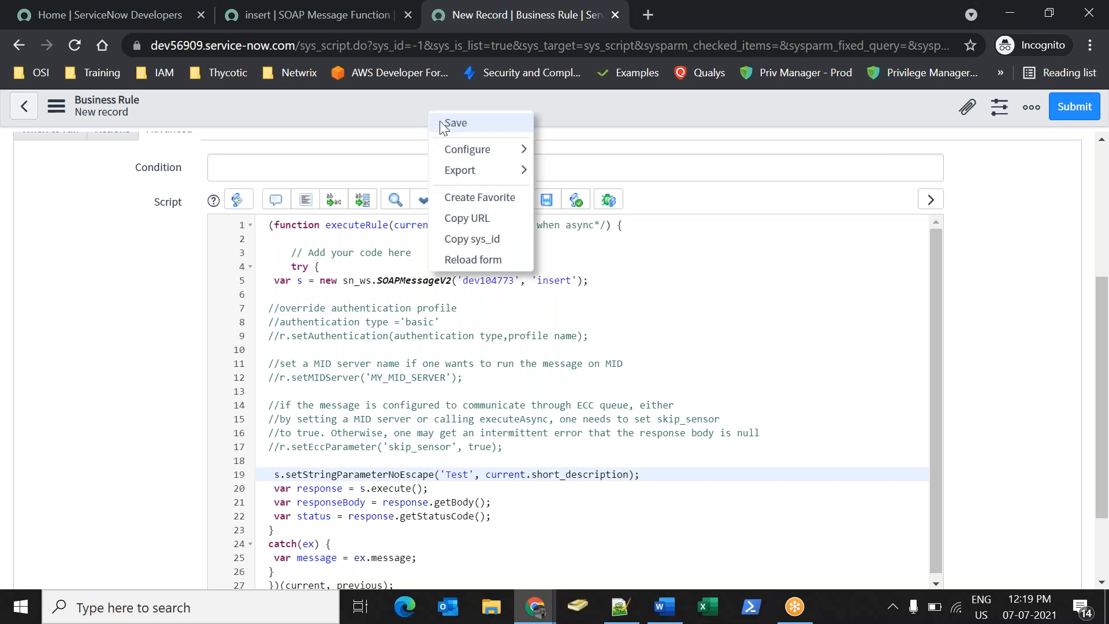
click(441, 123)
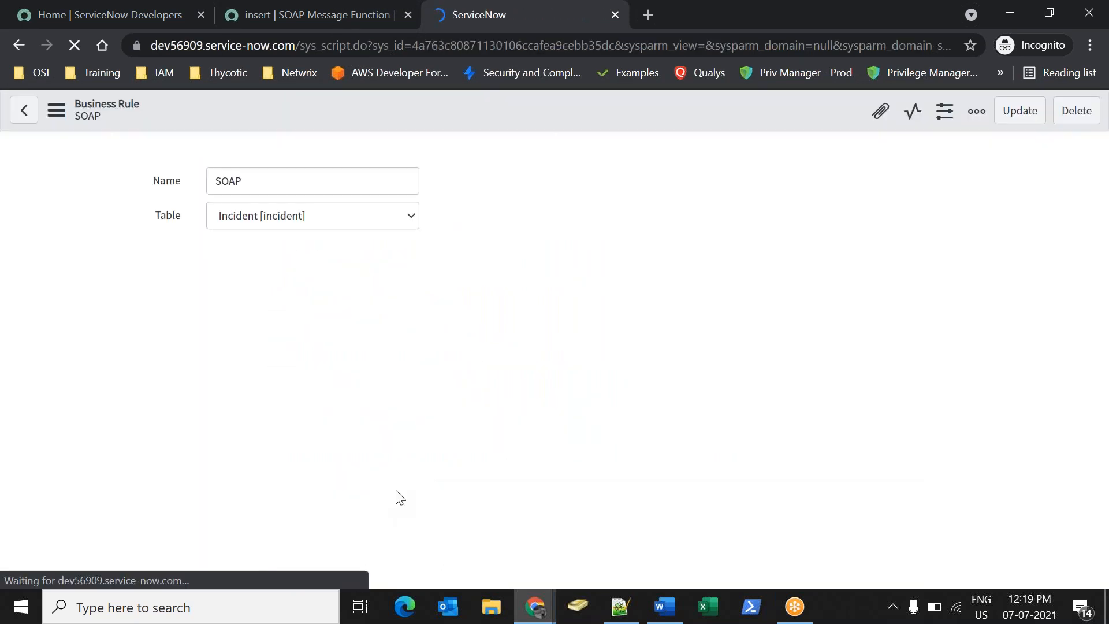
Open a new incident form via incident.do in the navigator.
click(259, 15)
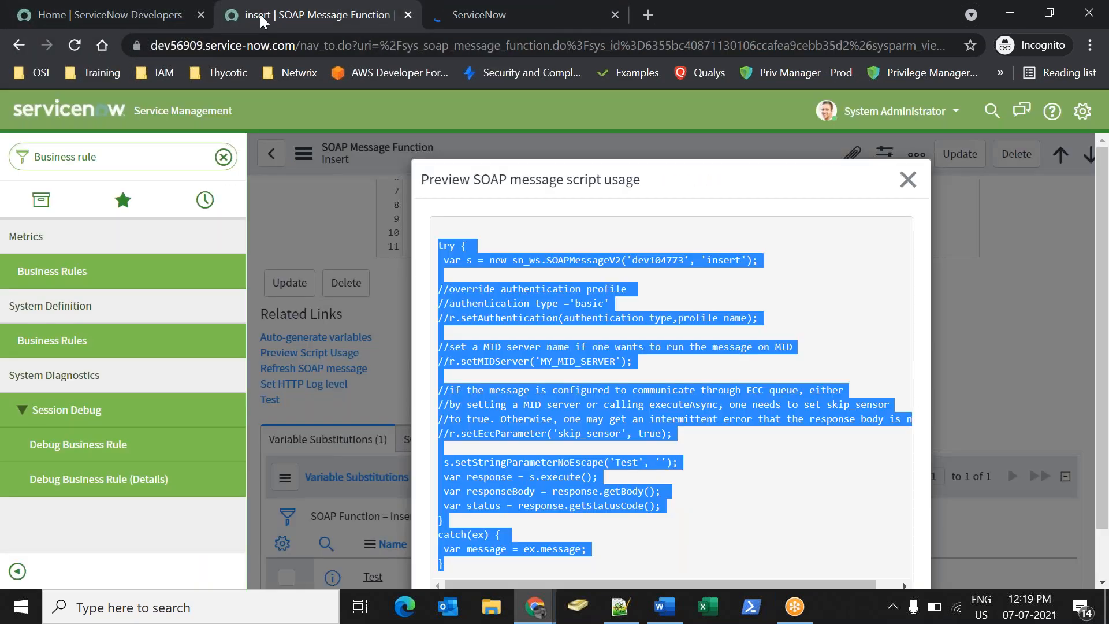
click(124, 149)
text(ubcud)
key(ctrl+a)
text(incident.do)
key(Return)
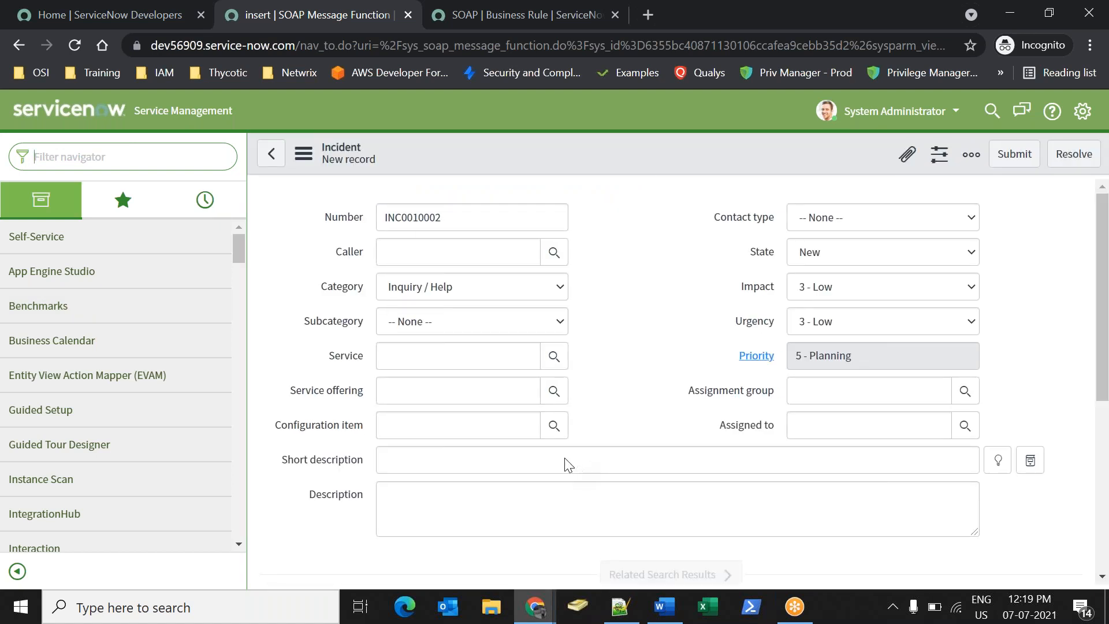
Save the incident with description 'hey, I am triggred from Business Rule' and a caller, then switch windows.
click(585, 460)
text(hey, I am from)
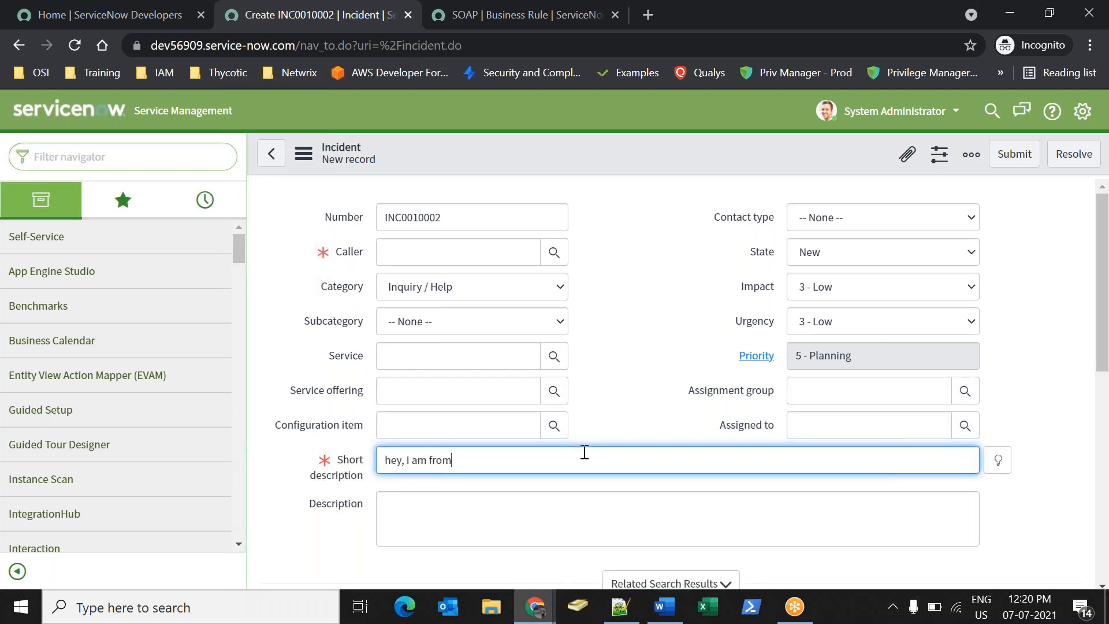
key(BackSpace)
key(BackSpace)
key(BackSpace)
key(BackSpace)
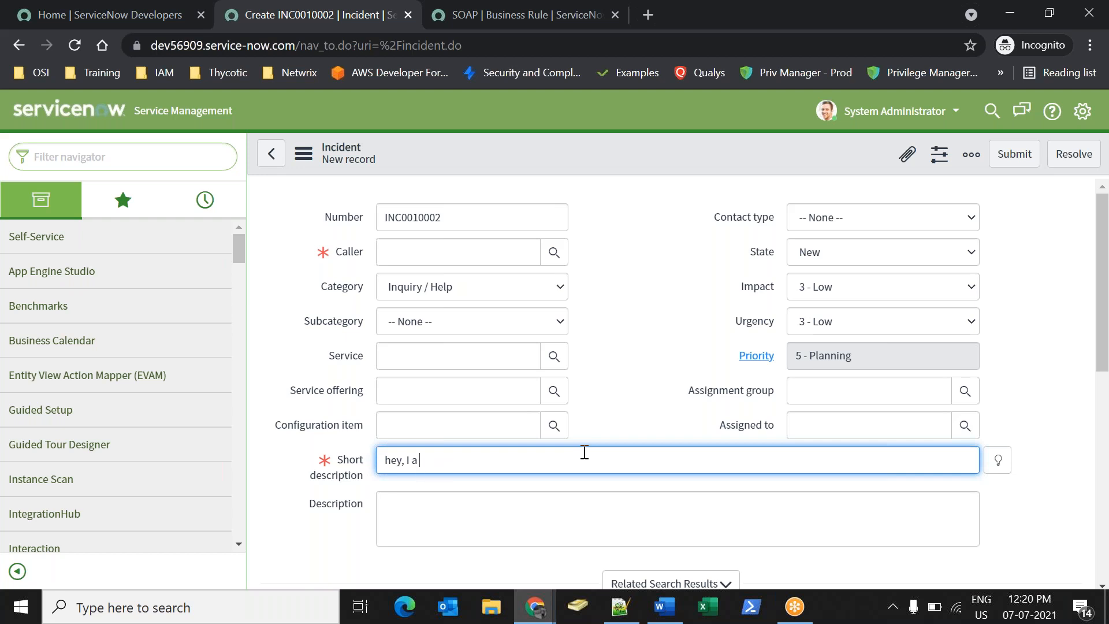
text(triggred from Business Rule)
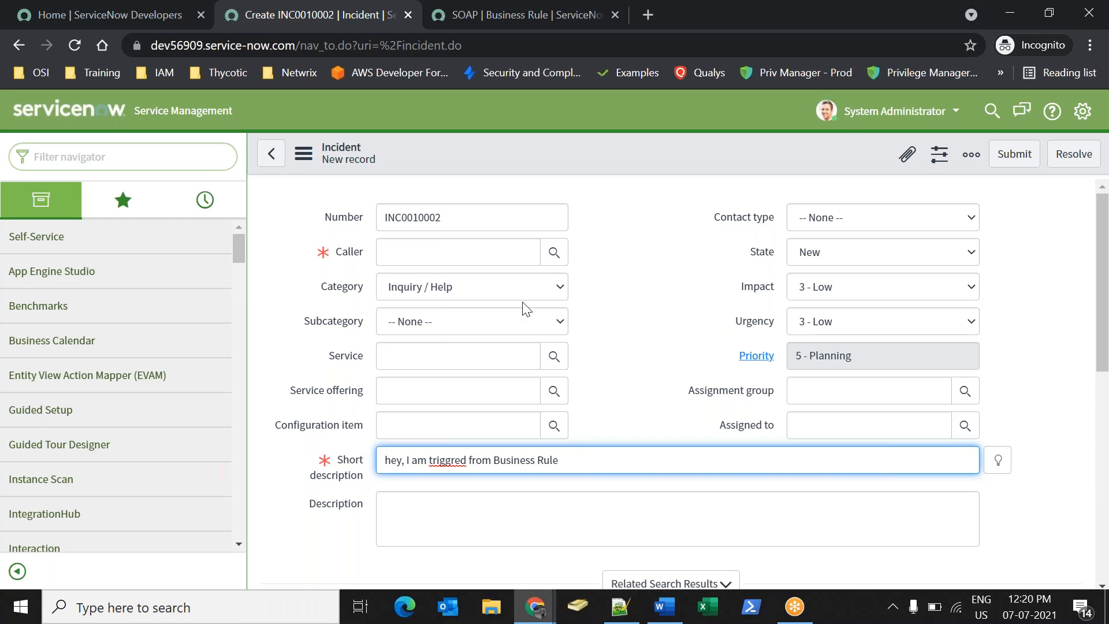
click(555, 253)
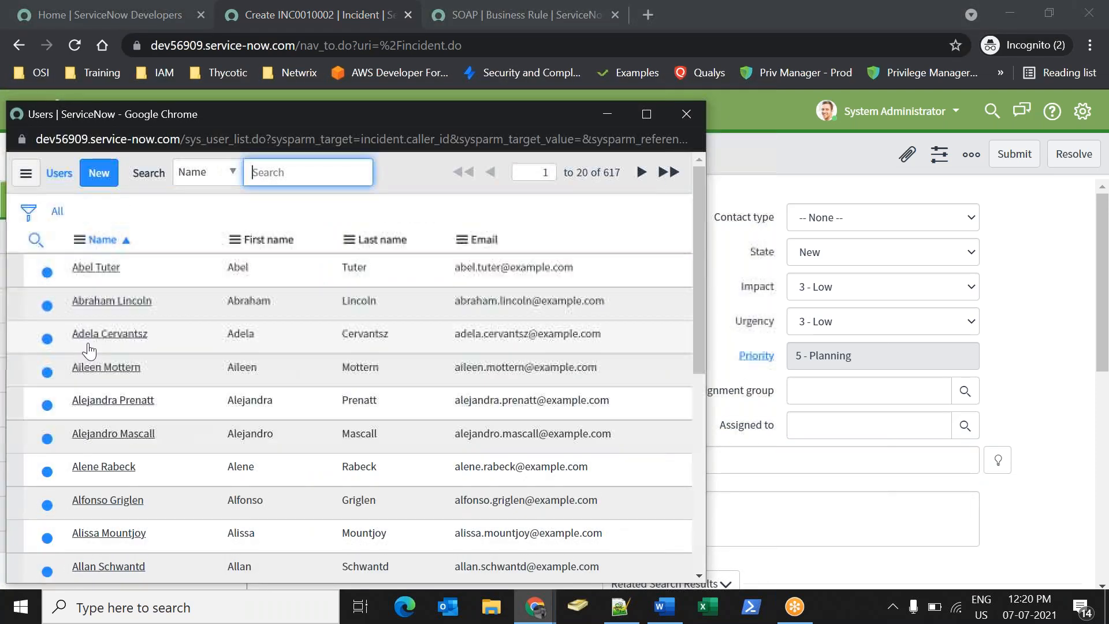
click(94, 327)
right_click(613, 139)
click(629, 149)
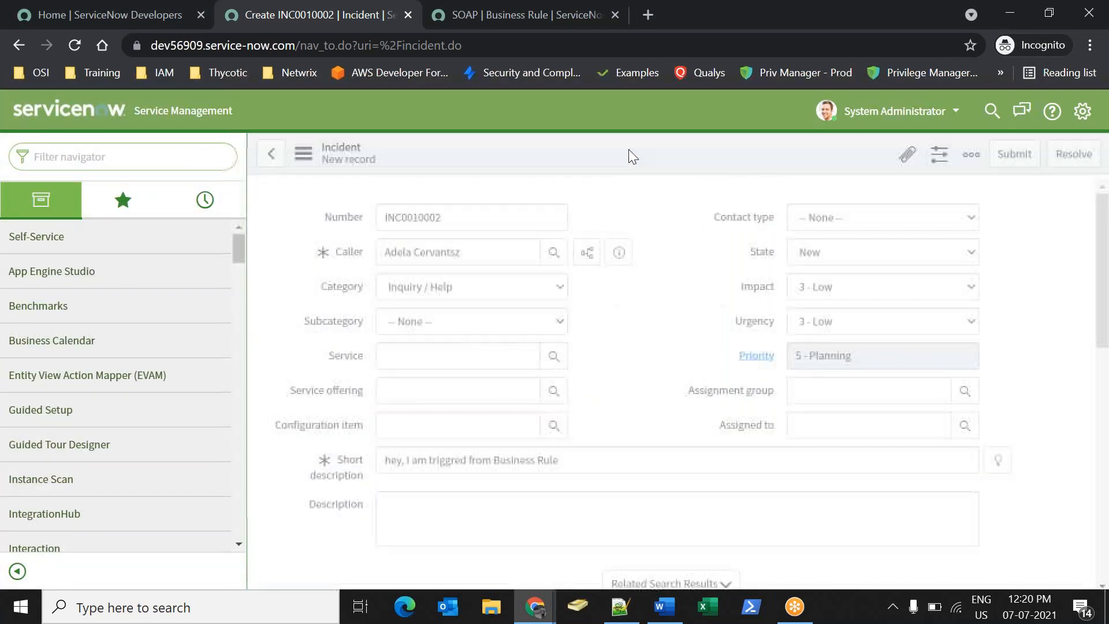
mouse_move(544, 618)
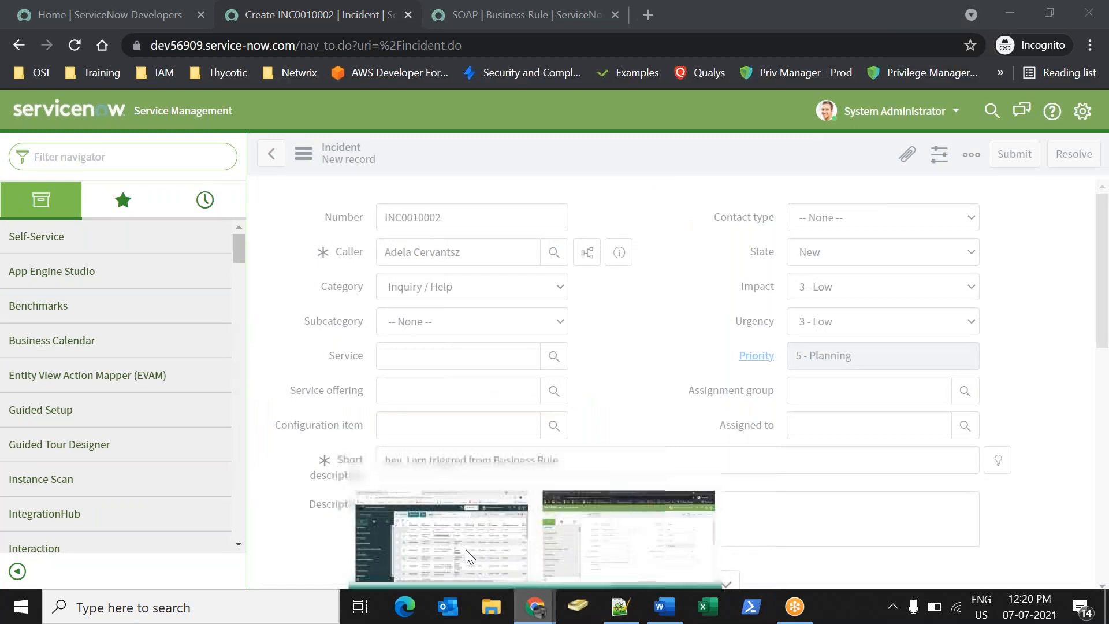
click(466, 549)
Reload the second instance's incident list and open the newest incident, INC0010020.
click(75, 44)
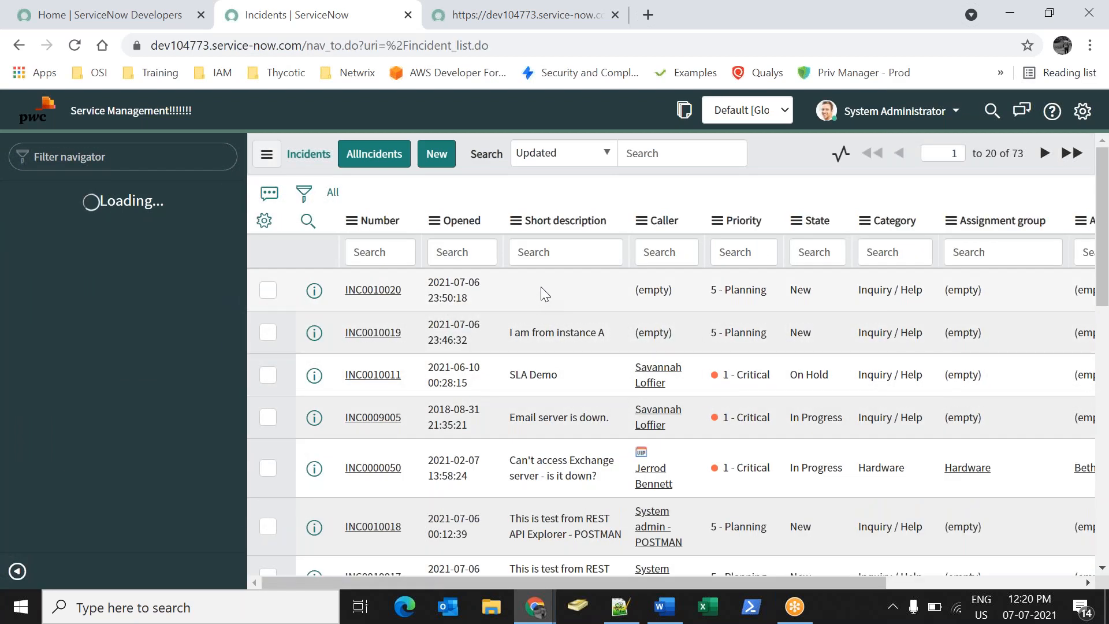
click(541, 287)
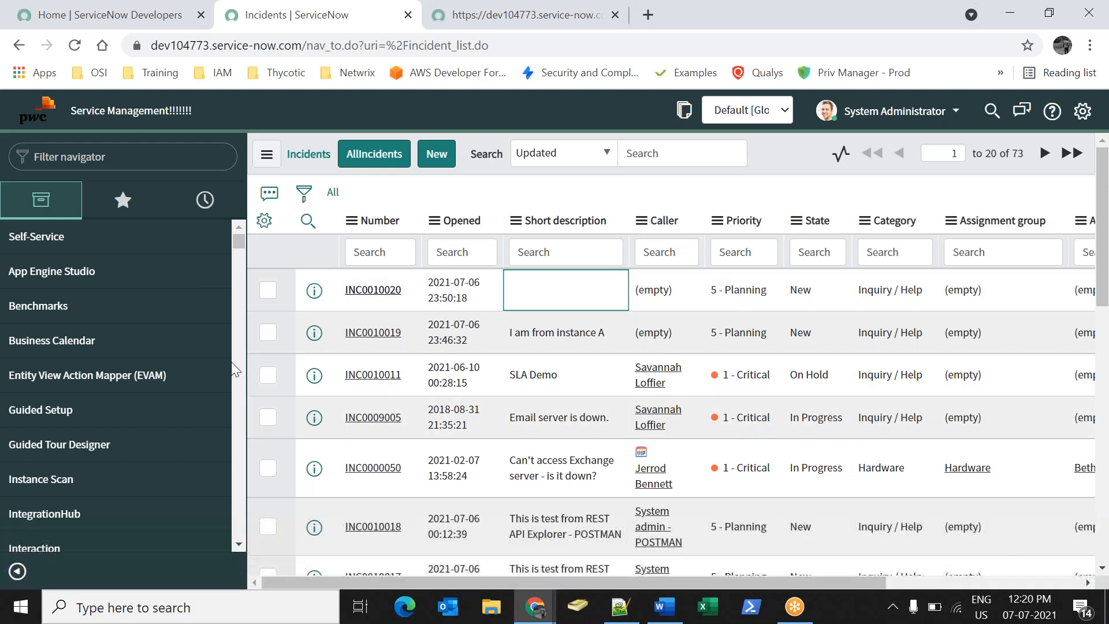
click(373, 292)
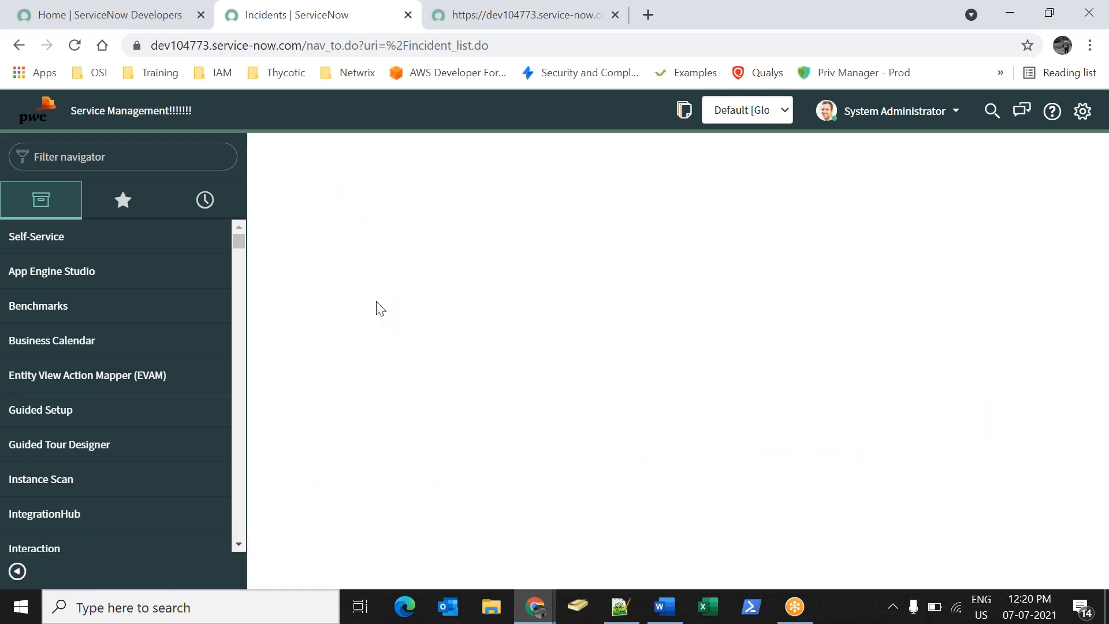
click(719, 425)
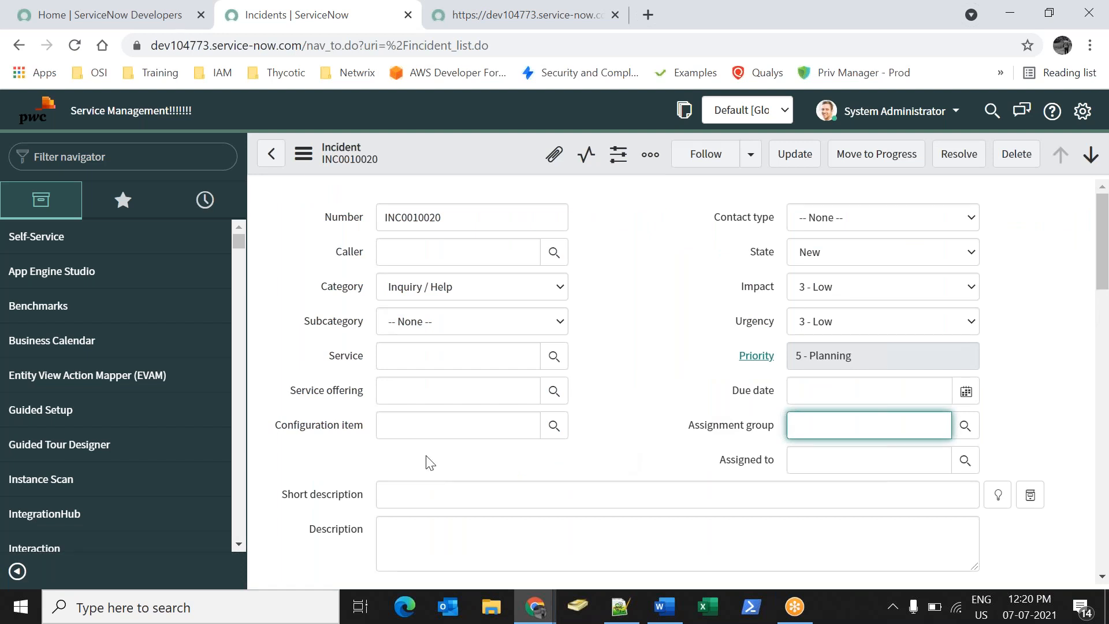
Bring up the options menu for the empty Short description field.
right_click(338, 490)
click(336, 492)
right_click(335, 489)
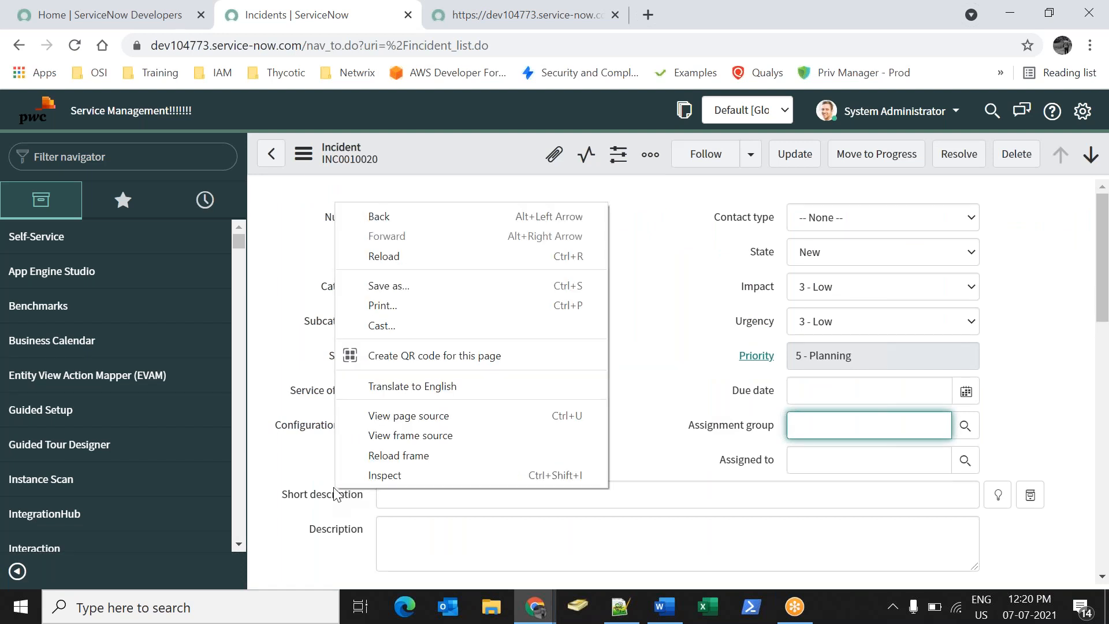
click(341, 501)
right_click(341, 506)
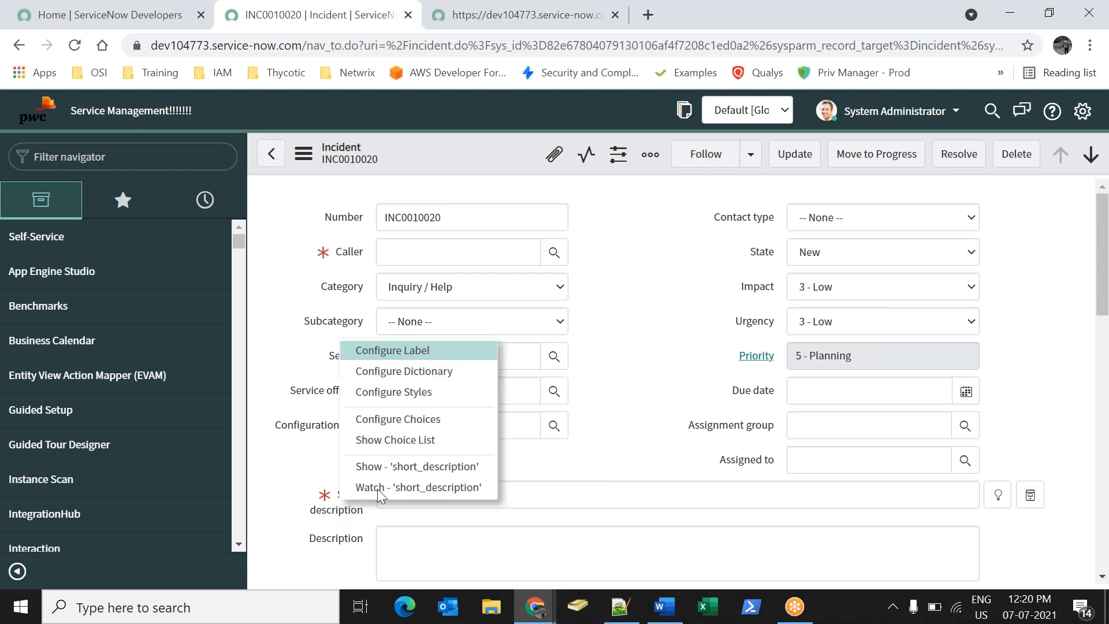
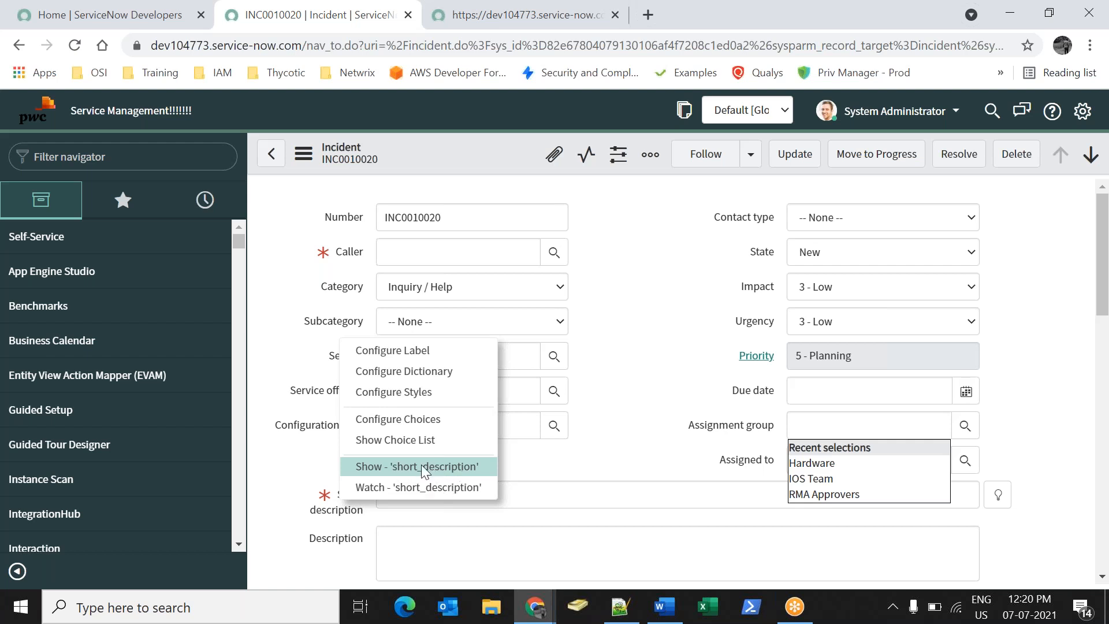
Show the short_description dictionary details (task, string, max 160) and copy the field name.
click(437, 470)
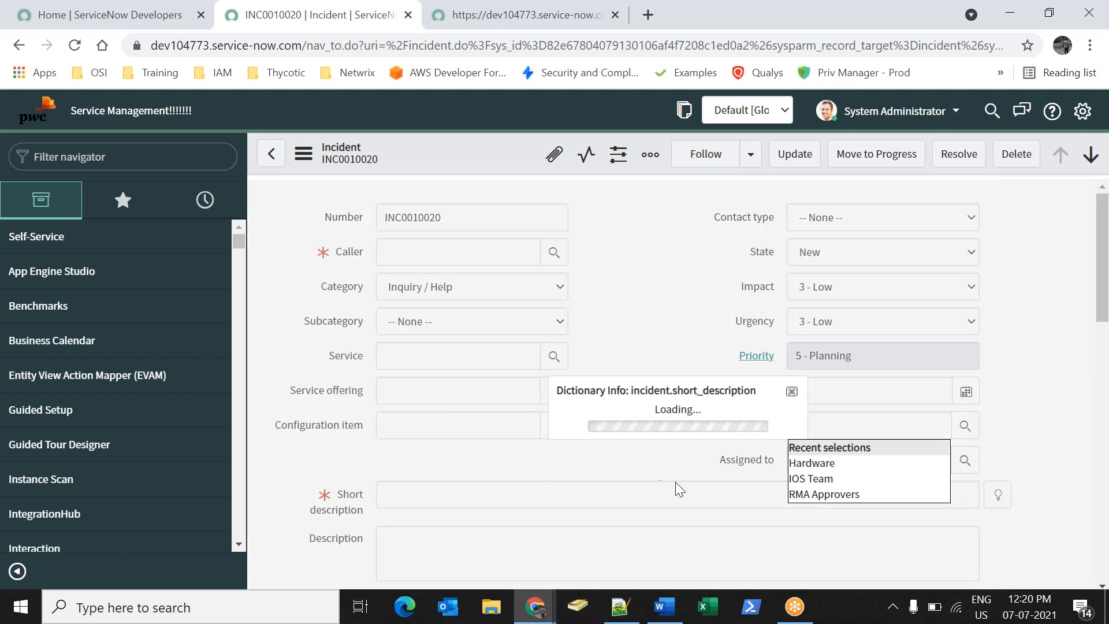
drag(693, 366, 777, 393)
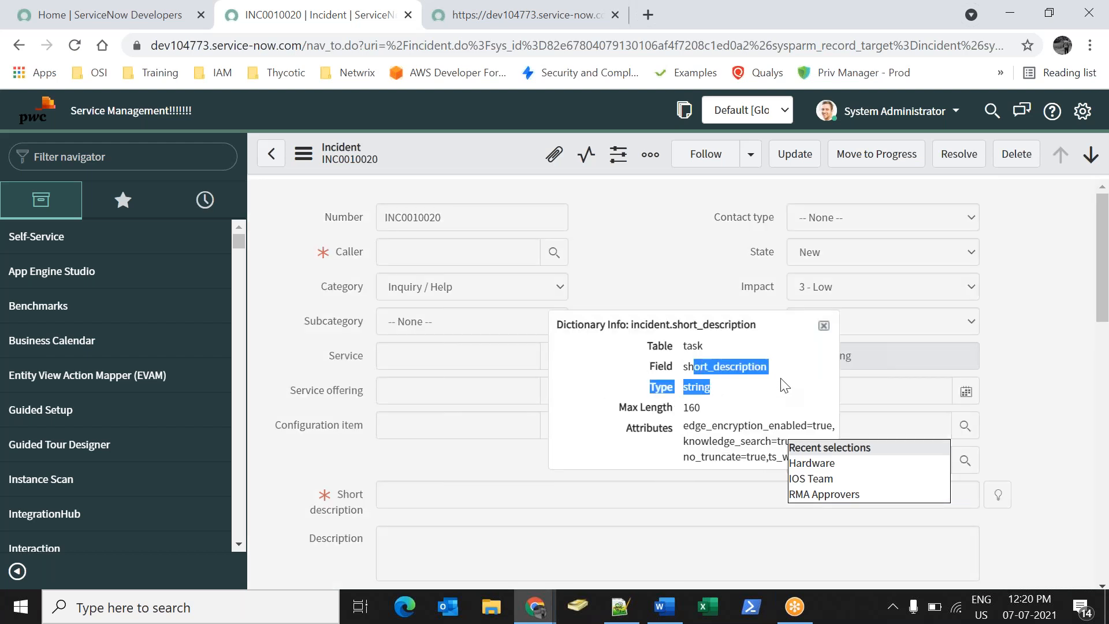
click(779, 376)
mouse_move(681, 367)
mouse_down()
mouse_move(768, 372)
mouse_move(674, 367)
mouse_up()
click(768, 382)
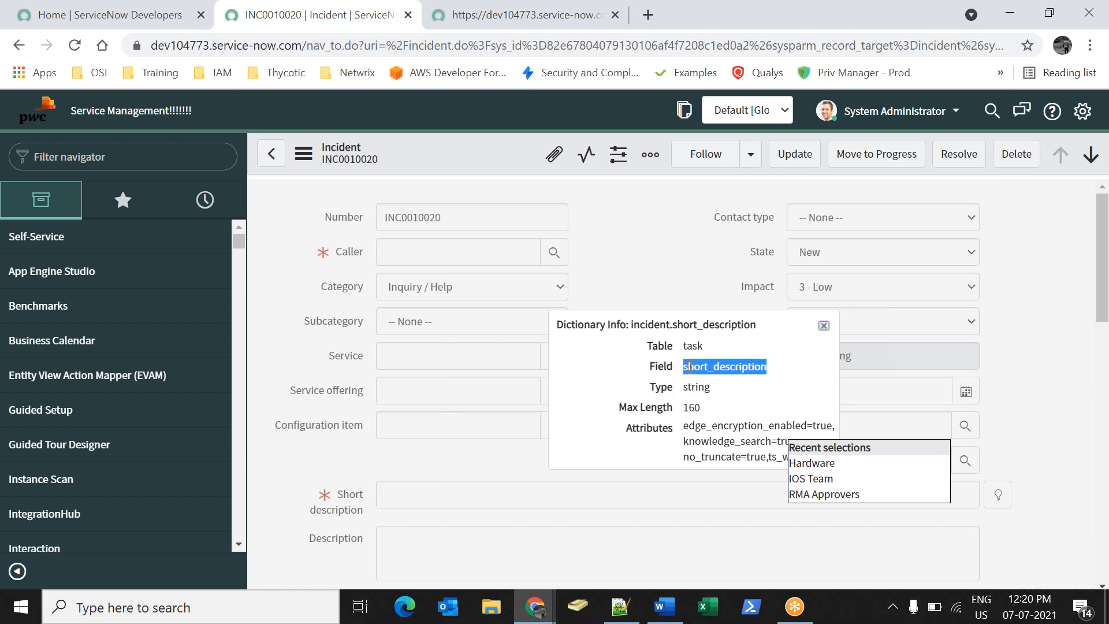
right_click(701, 364)
click(708, 379)
mouse_move(534, 606)
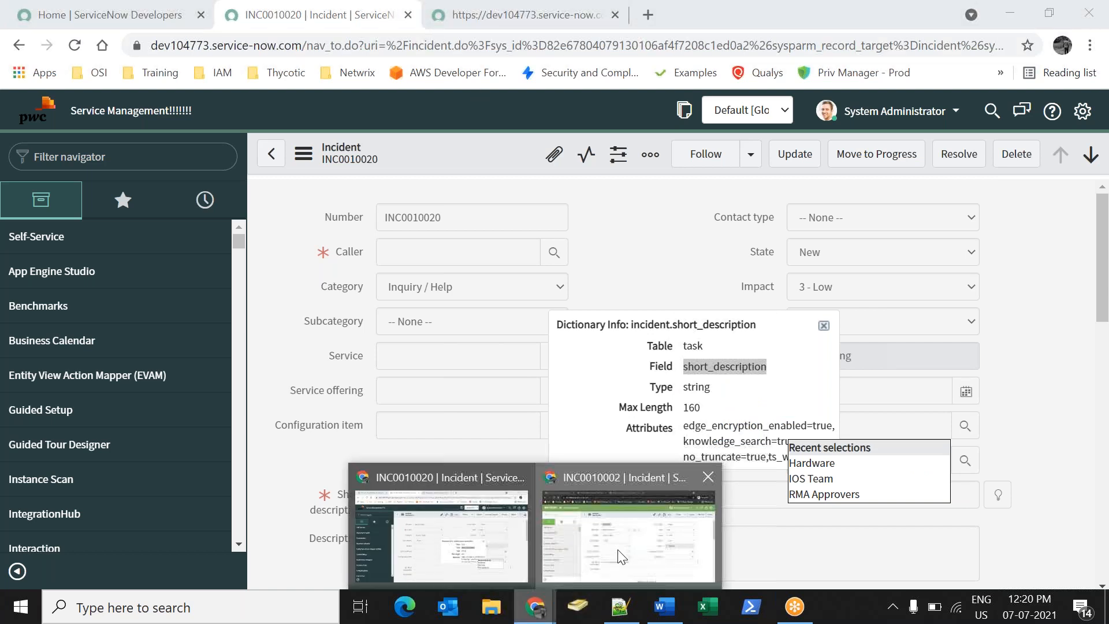
click(624, 554)
Filter the navigator for 'soAP m' and open the SOAP Message module in a new tab.
click(110, 150)
text(soAP m)
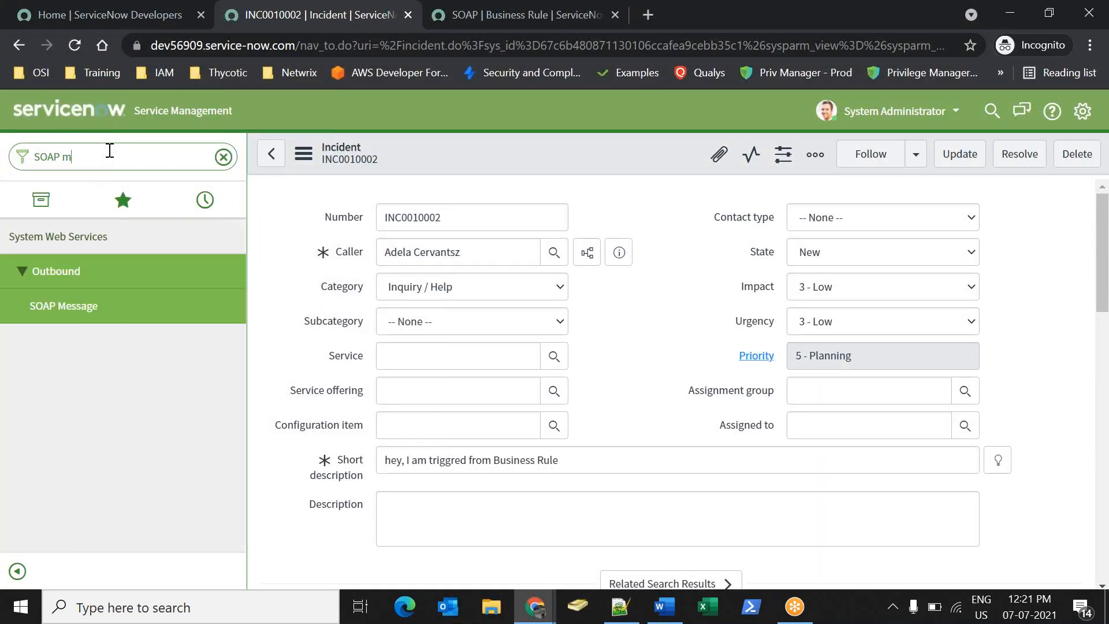
right_click(86, 317)
click(90, 321)
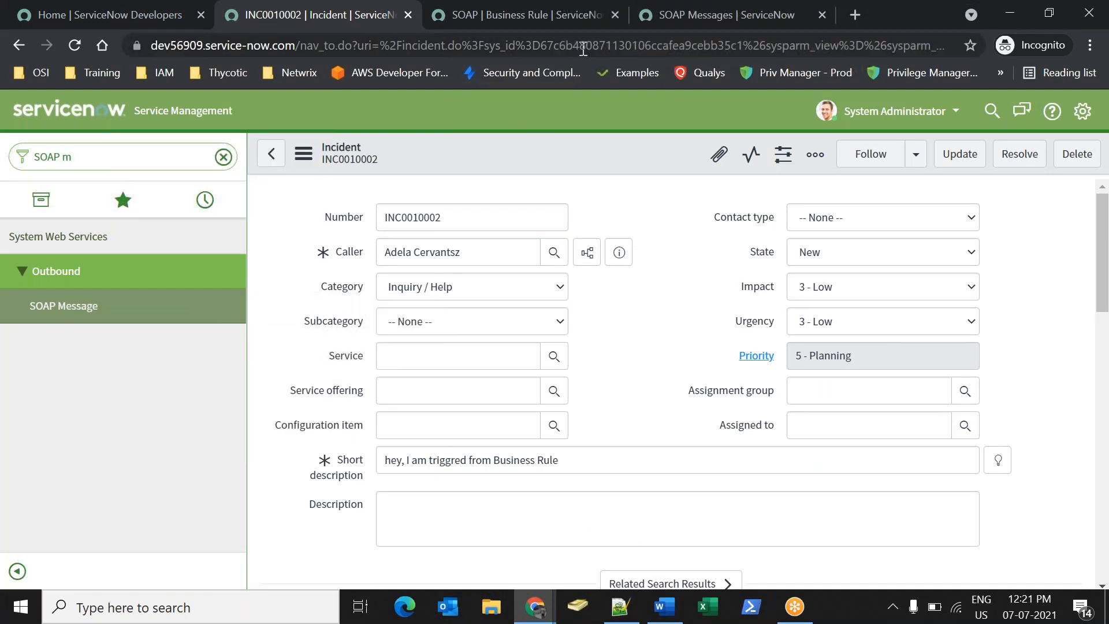
In the SOAP business rule script, re-paste short_description after current. on line 19.
click(603, 27)
scroll(484, 359, down, 4)
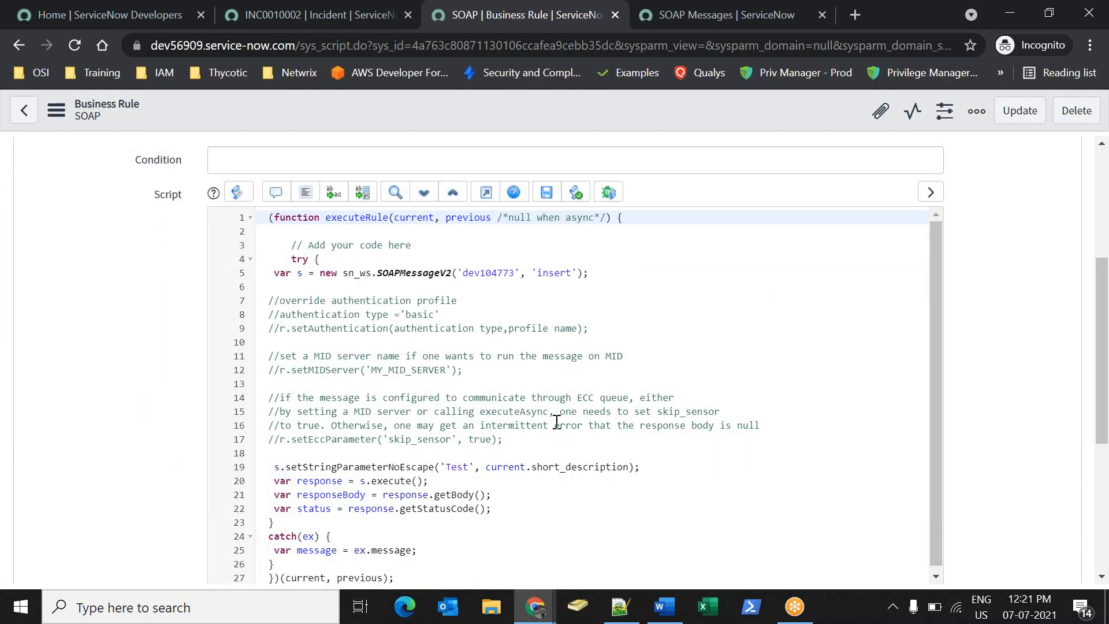
drag(489, 467, 627, 469)
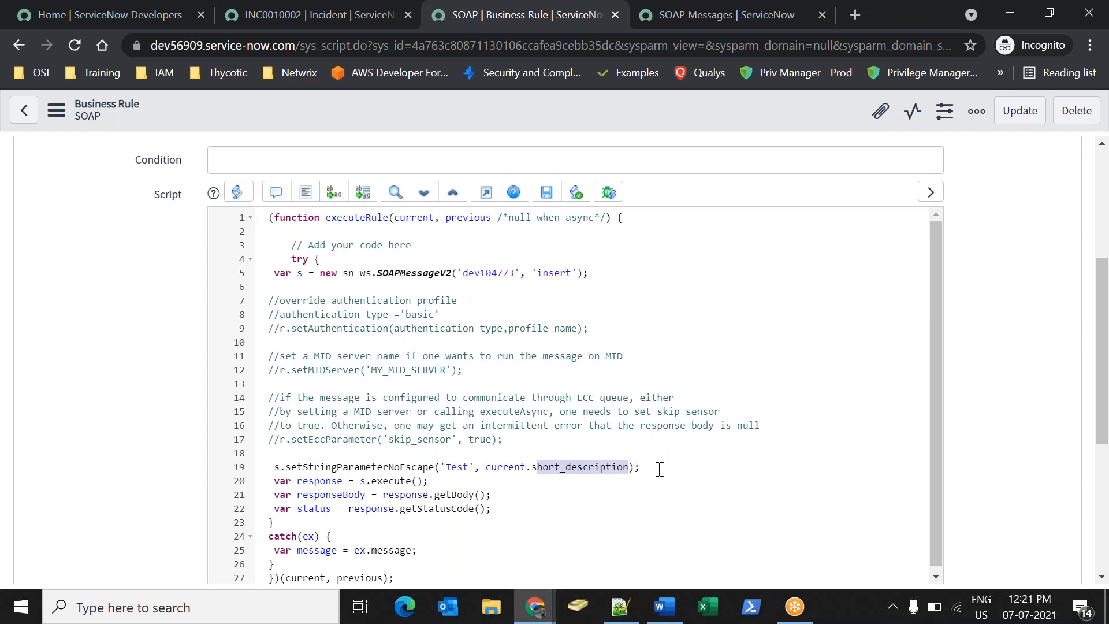
key(BackSpace)
key(ctrl+v)
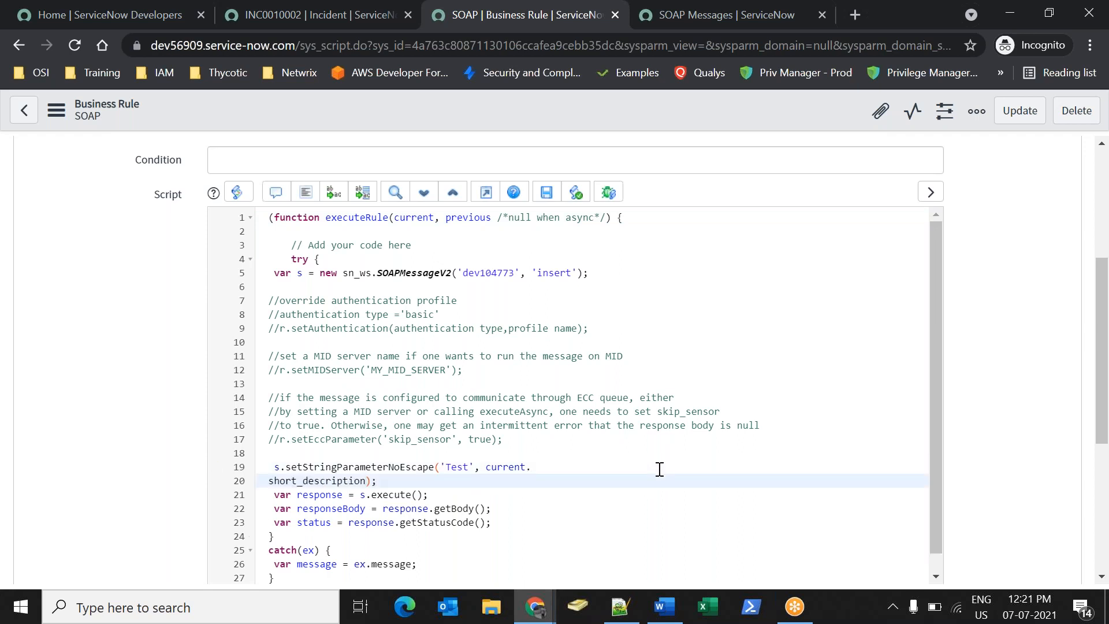
key(BackSpace)
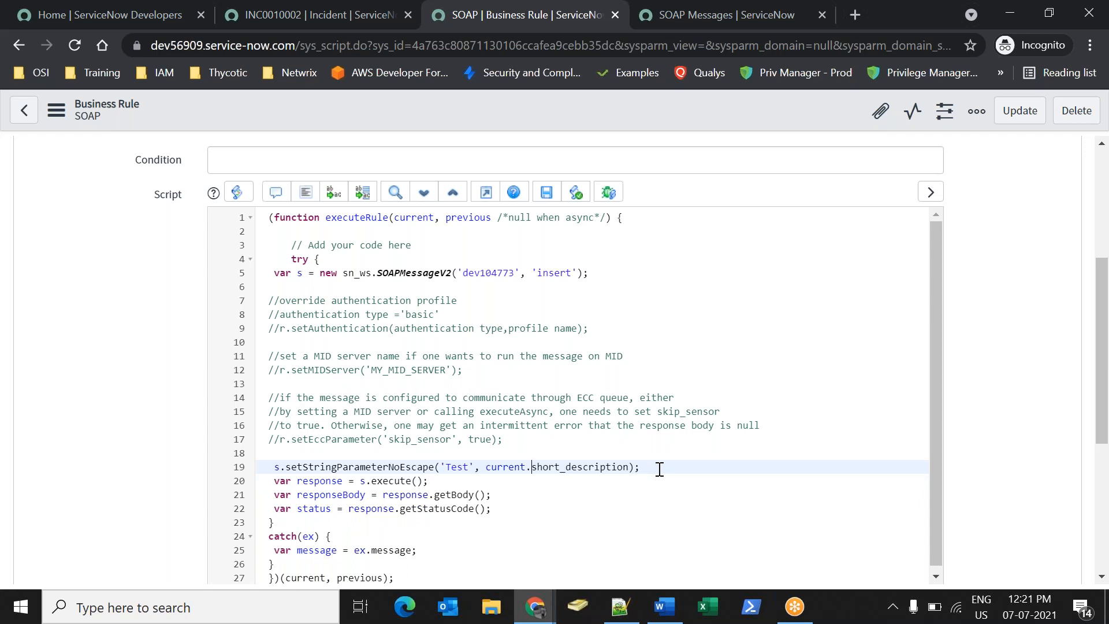
click(661, 480)
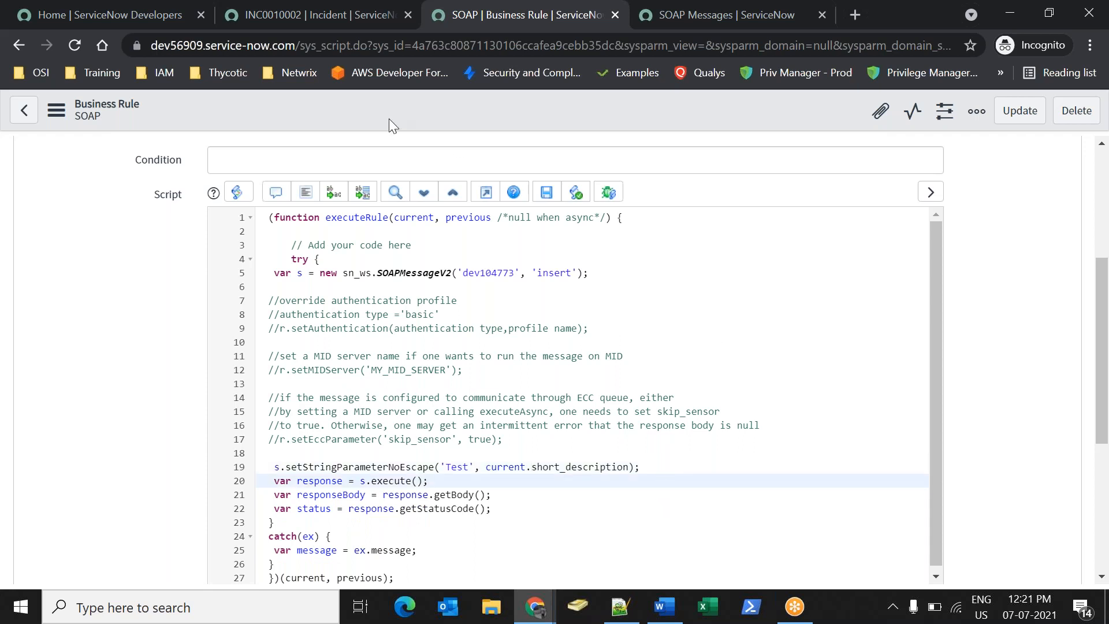
right_click(403, 106)
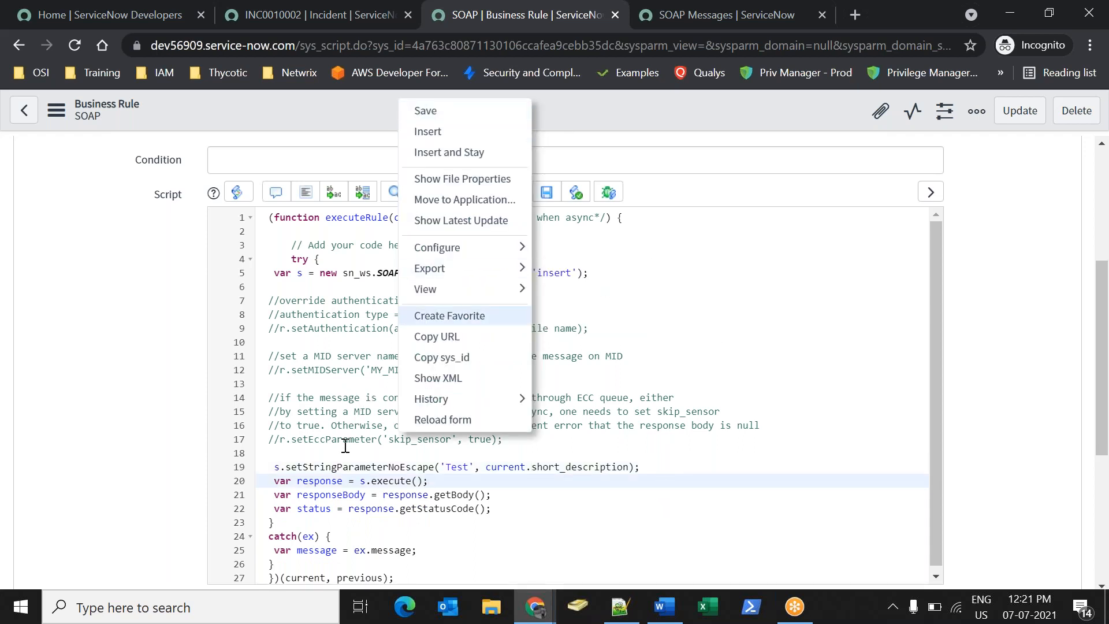
scroll(345, 447, up, 5)
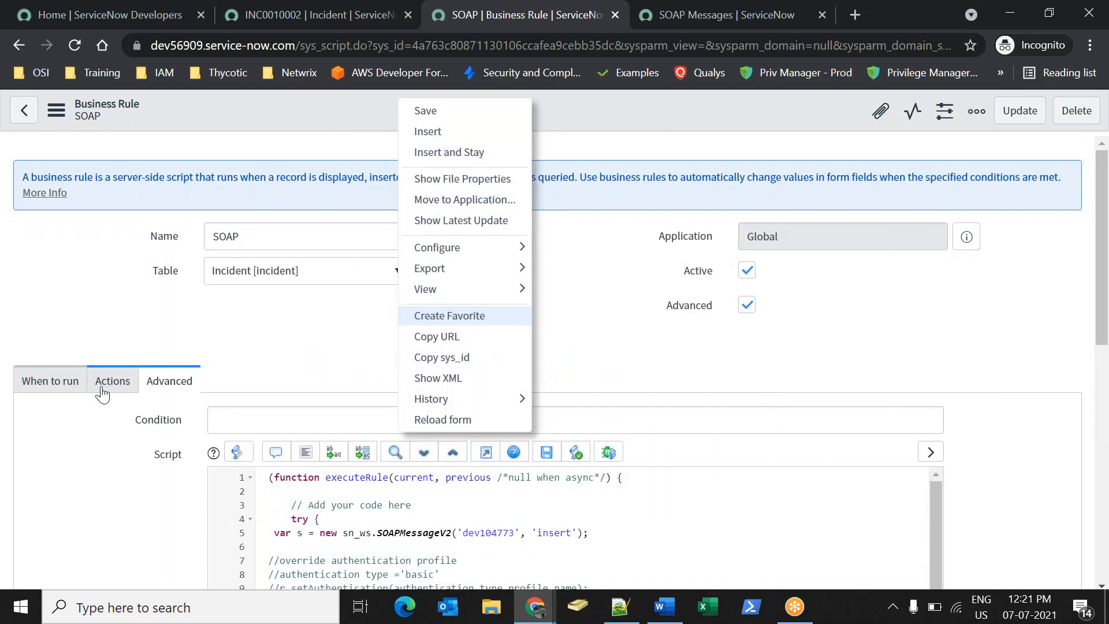
Save the SOAP business rule and open the incident list from the navigator.
click(425, 110)
click(306, 14)
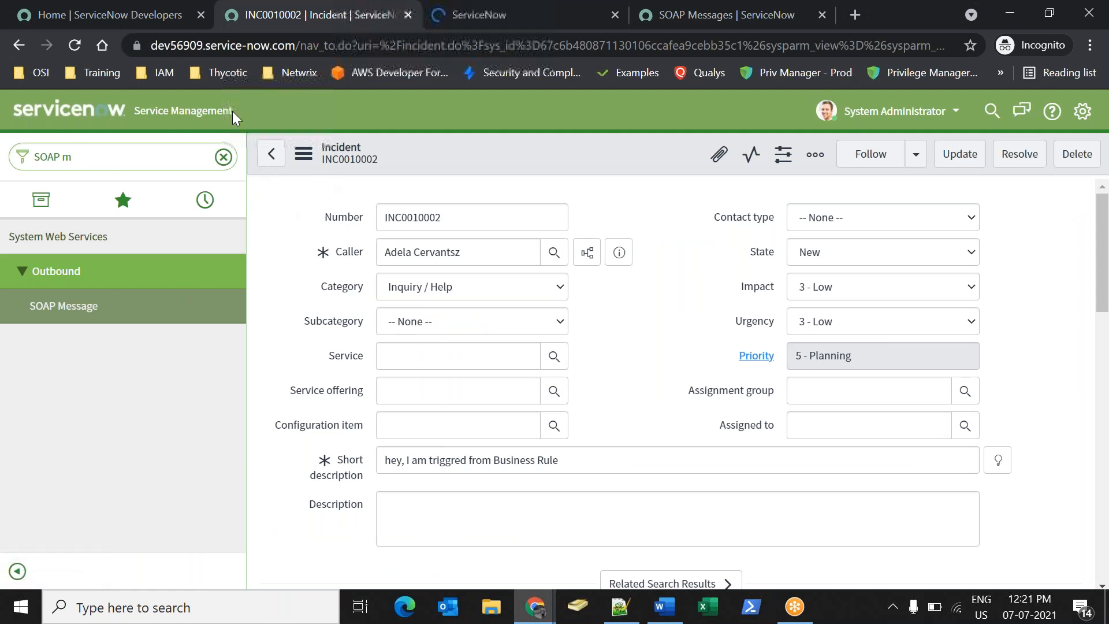
click(94, 155)
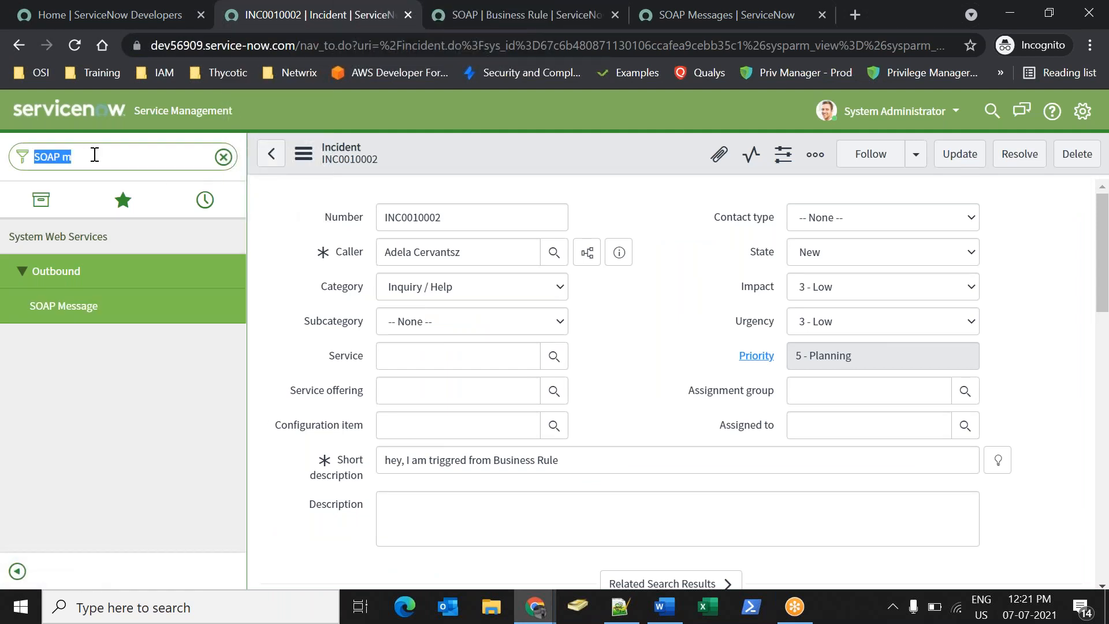
text(all)
key(BackSpace)
key(BackSpace)
key(BackSpace)
text(inciden)
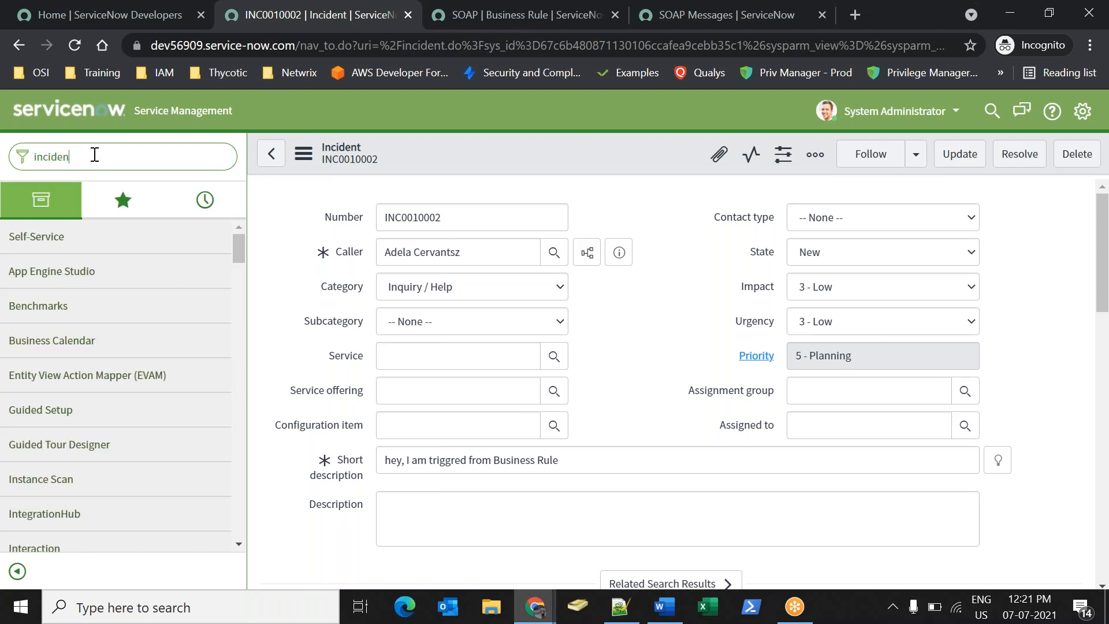
text(t.dl)
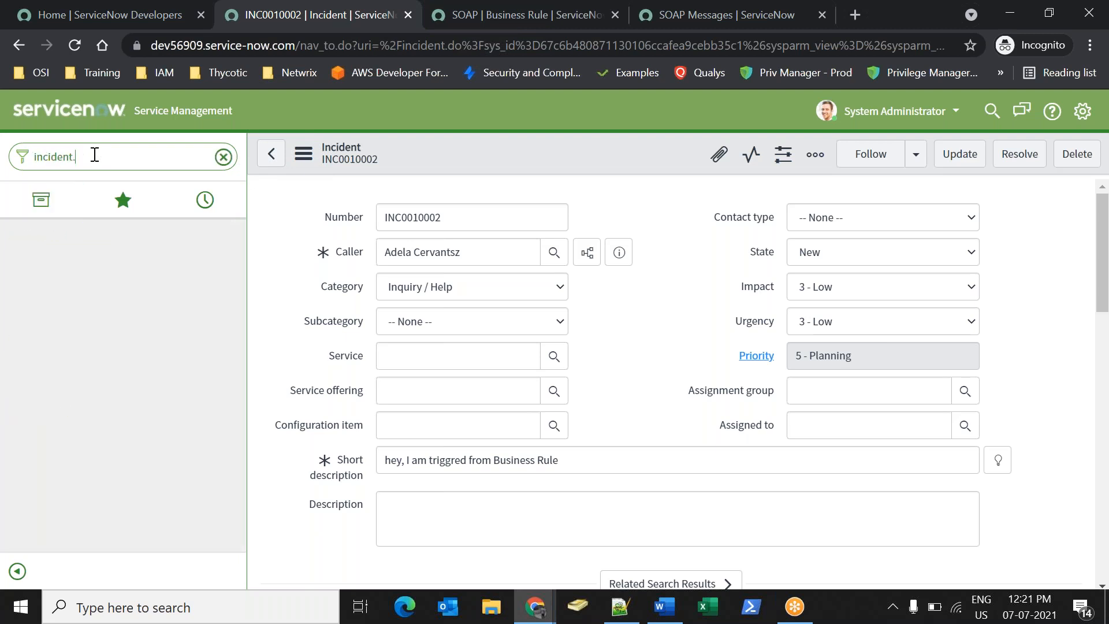
key(Return)
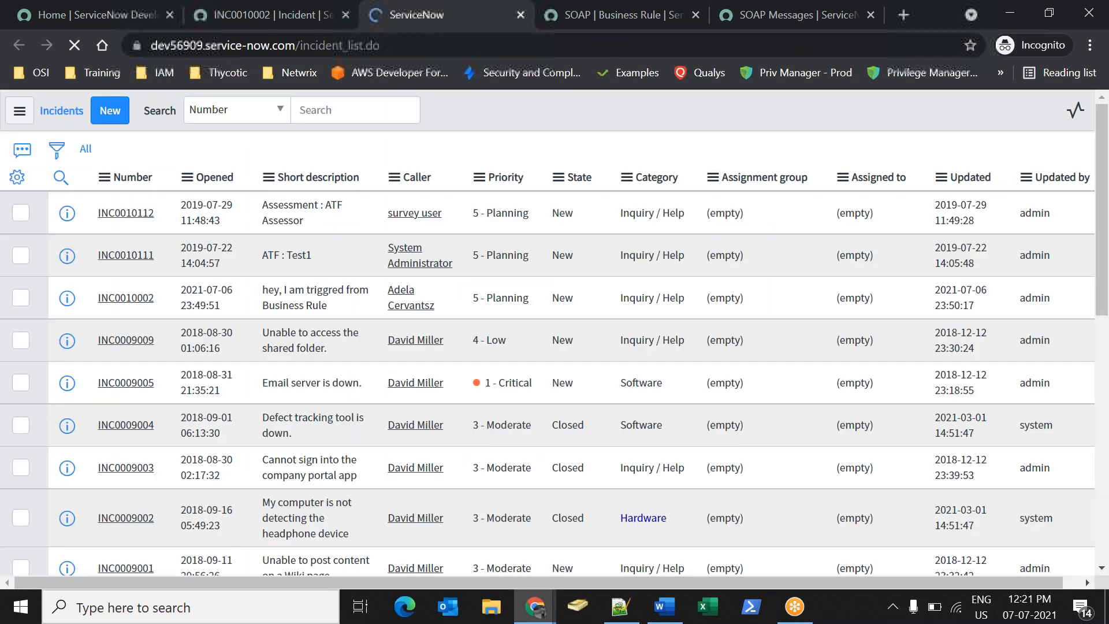
Create incident INC0010003 with short description 'tet1' and a caller, and save it.
click(106, 118)
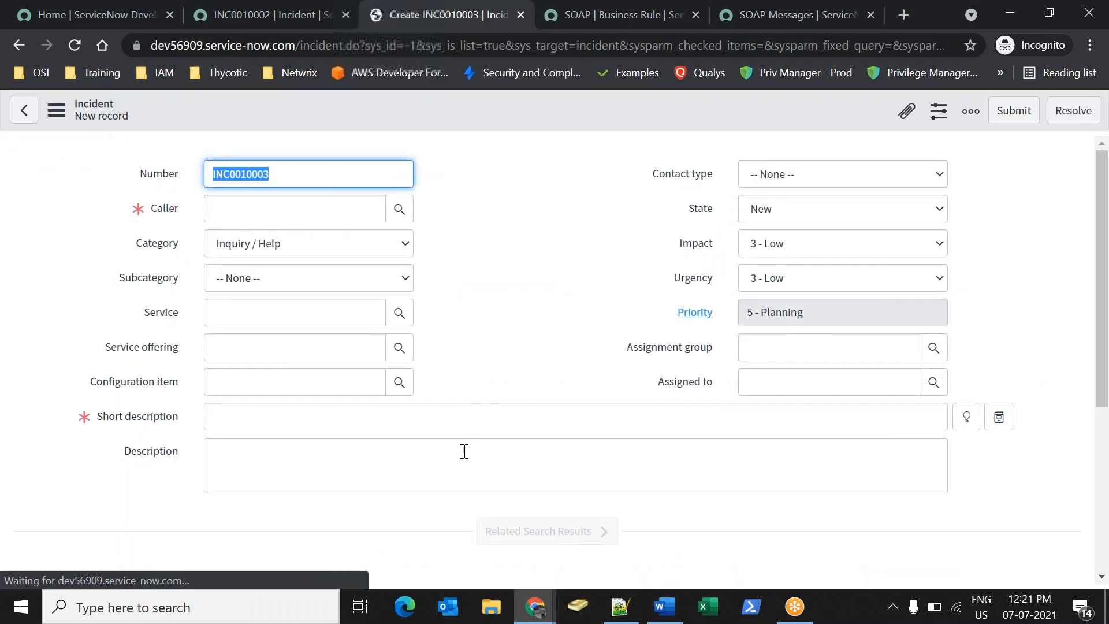
click(429, 415)
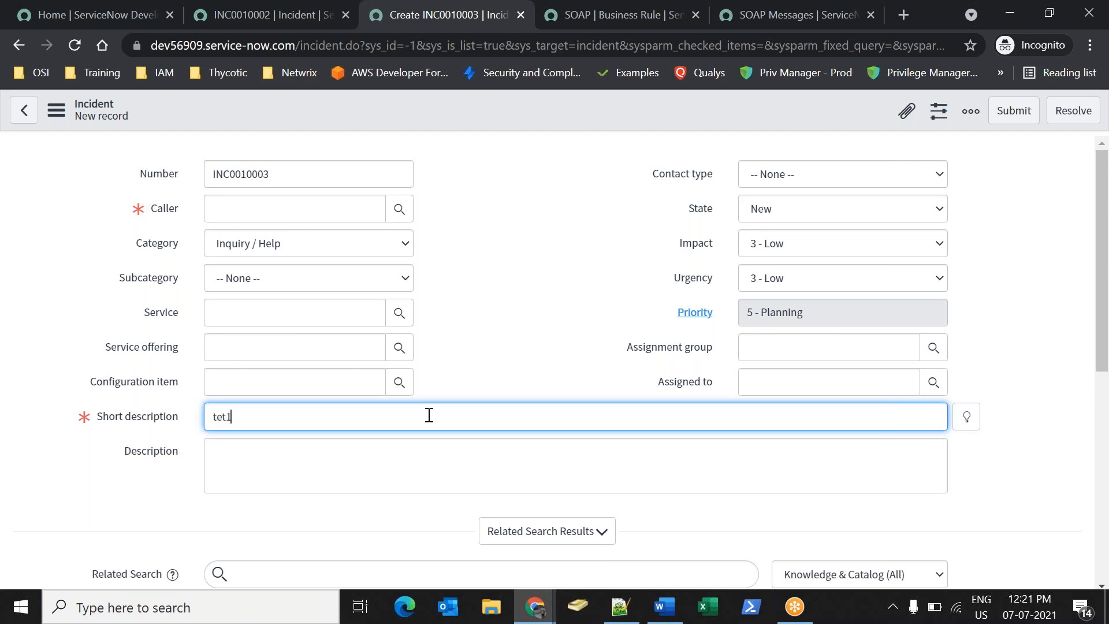
click(399, 209)
click(141, 400)
right_click(549, 101)
click(570, 116)
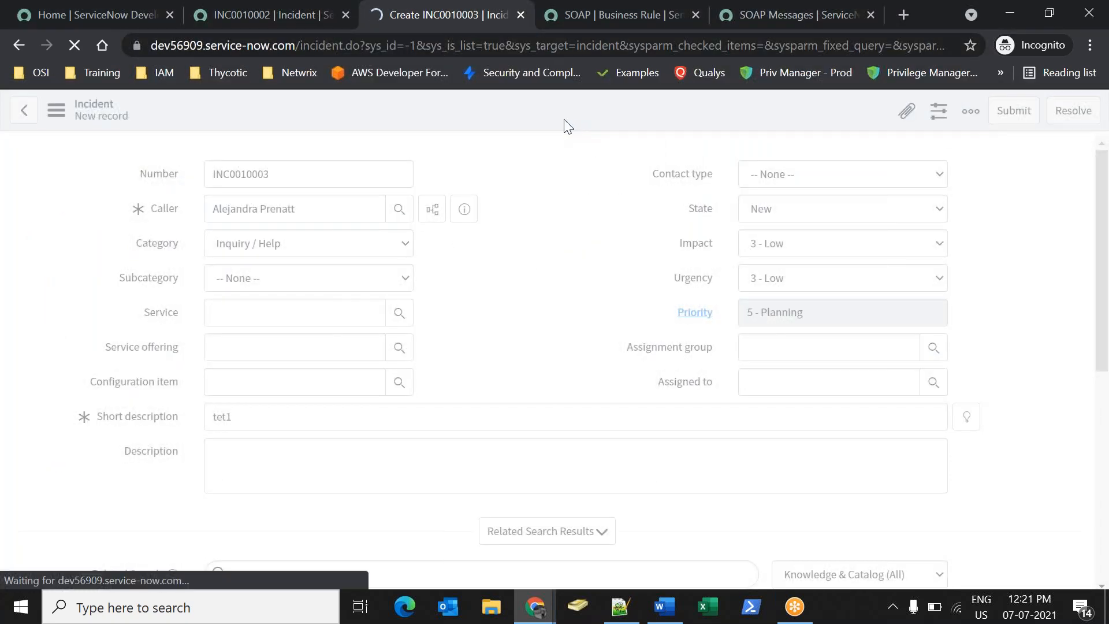
On the other instance, open the incident list via incident.list and open newest incident INC0010021.
mouse_move(515, 589)
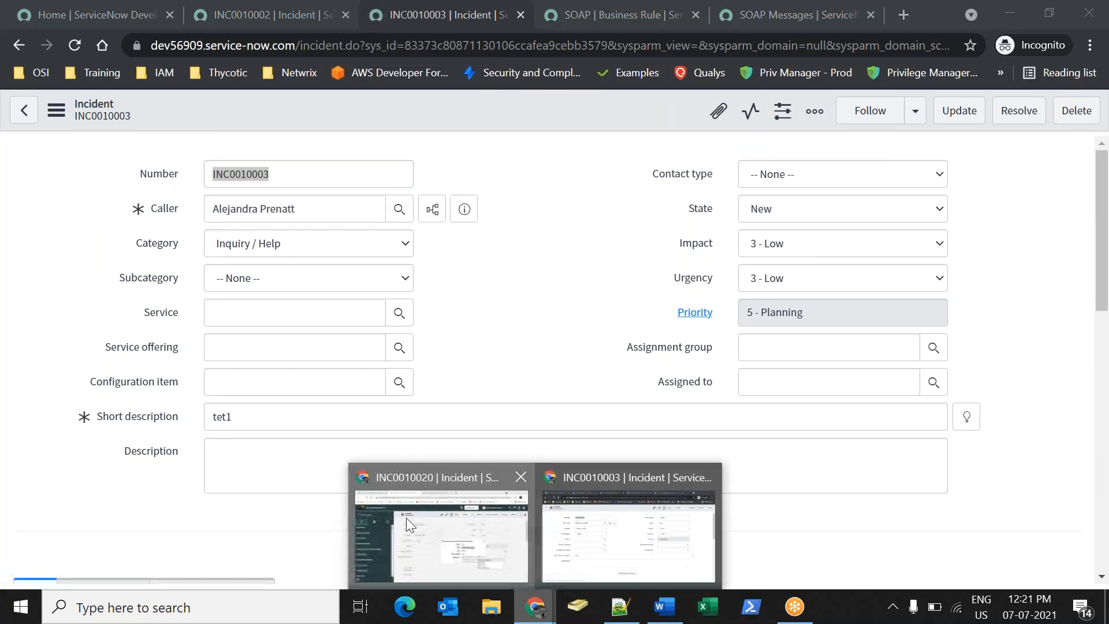
click(407, 518)
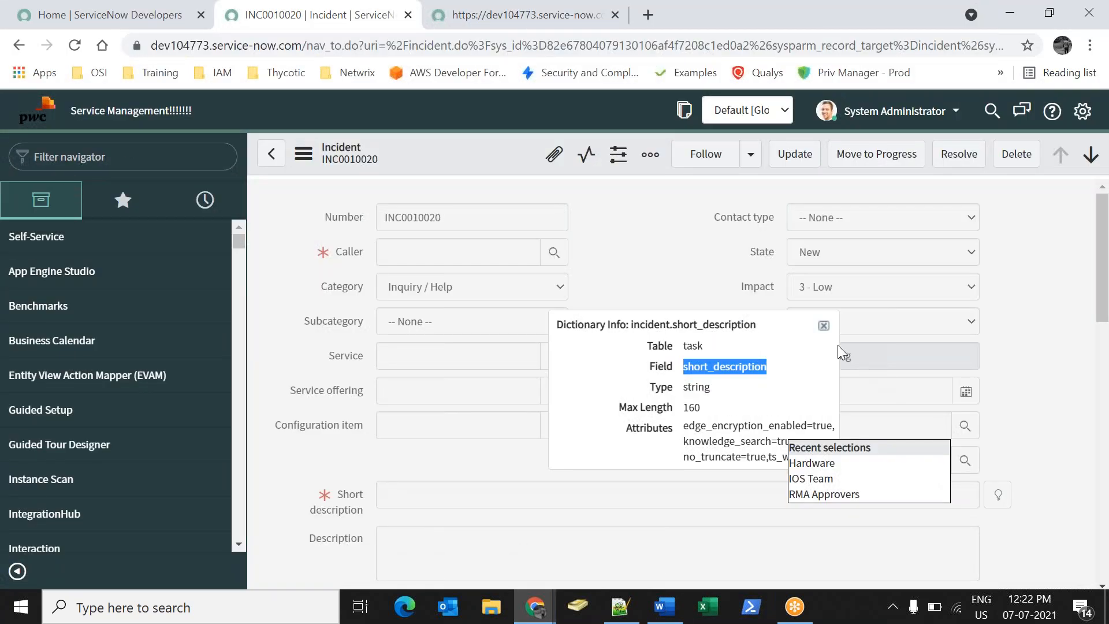
click(823, 325)
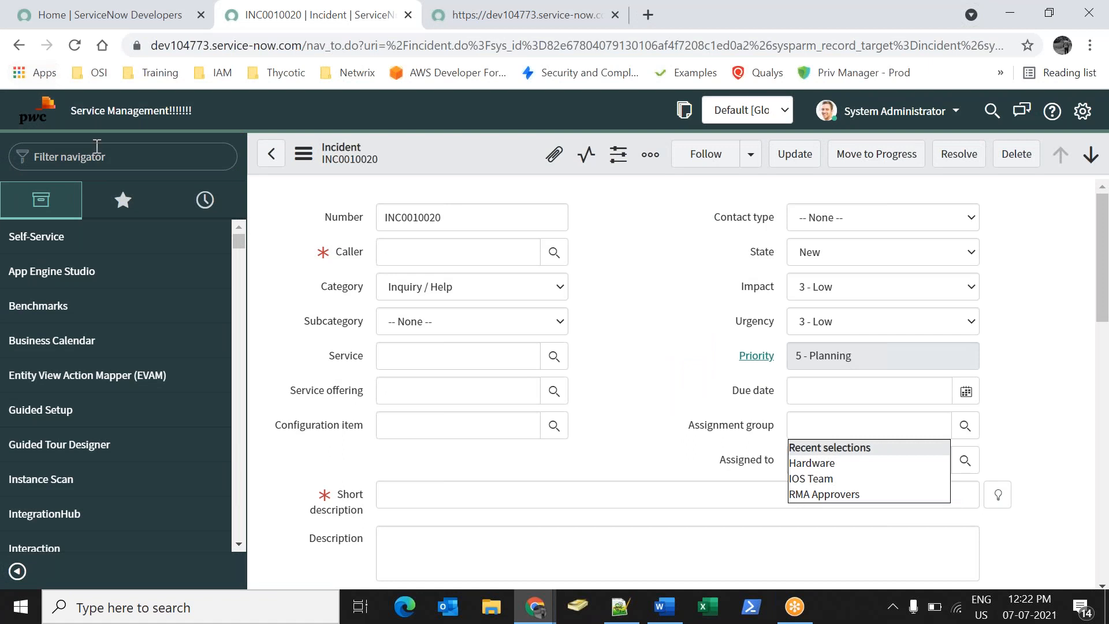
text(in)
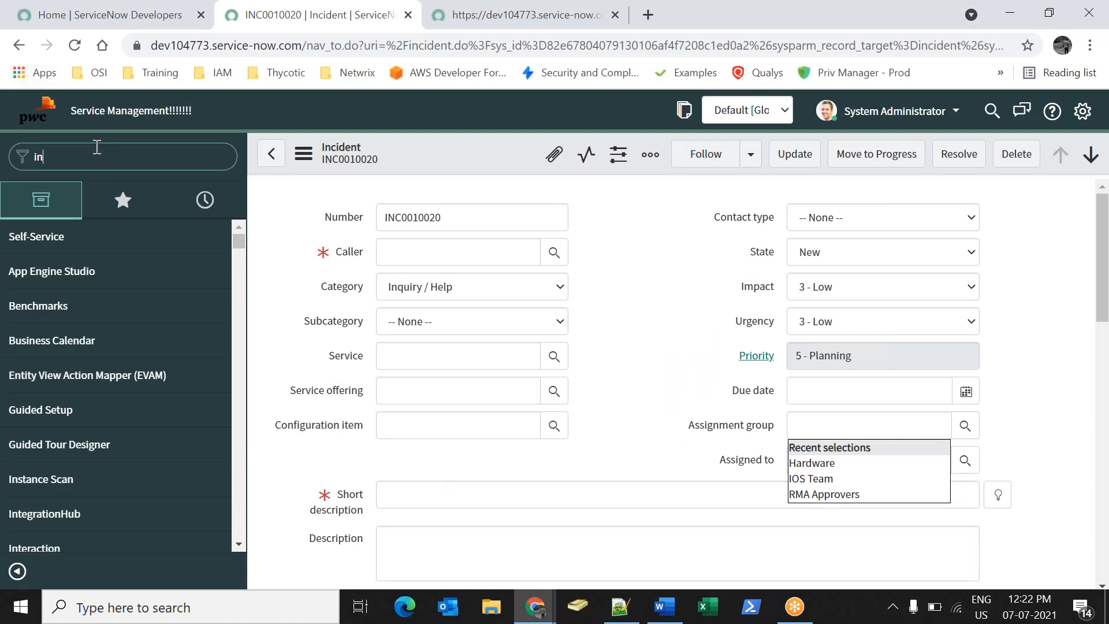
text(cident.)
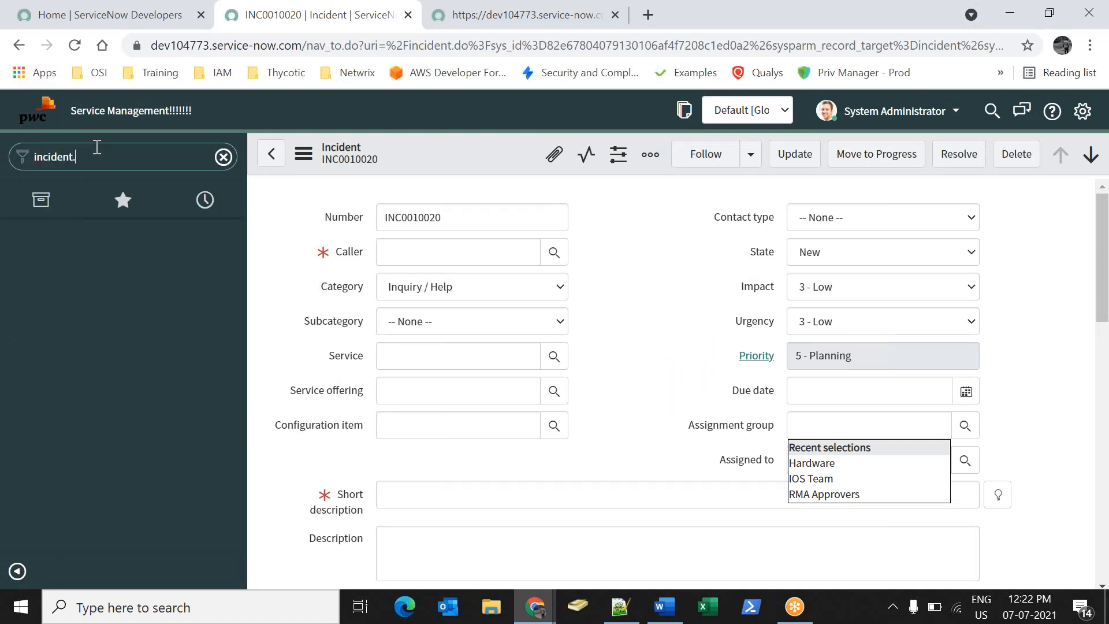
text(list)
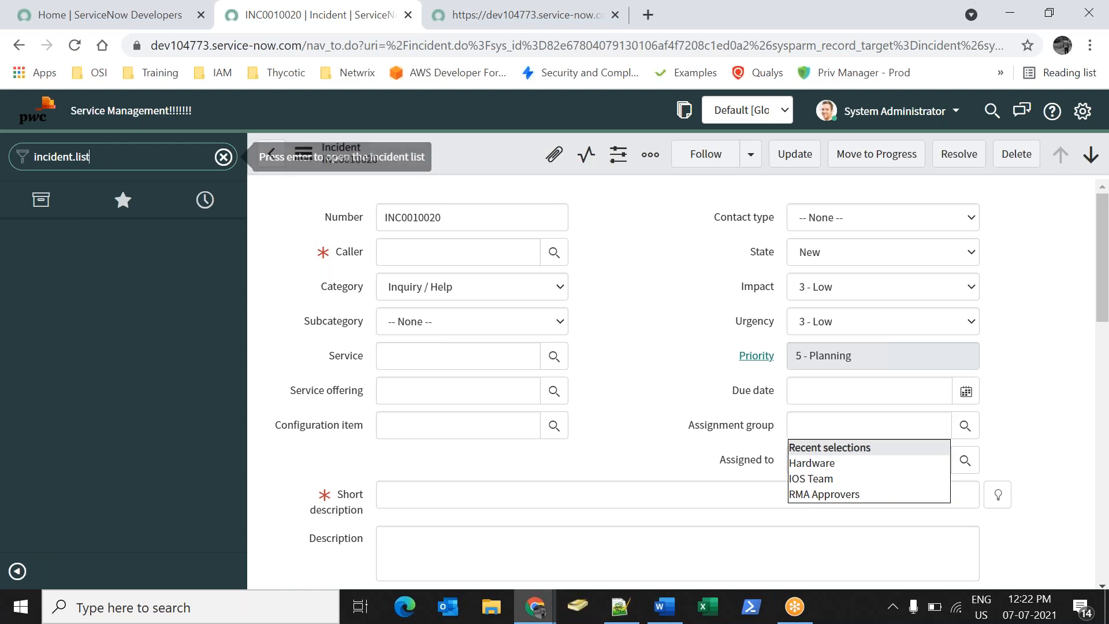
key(Return)
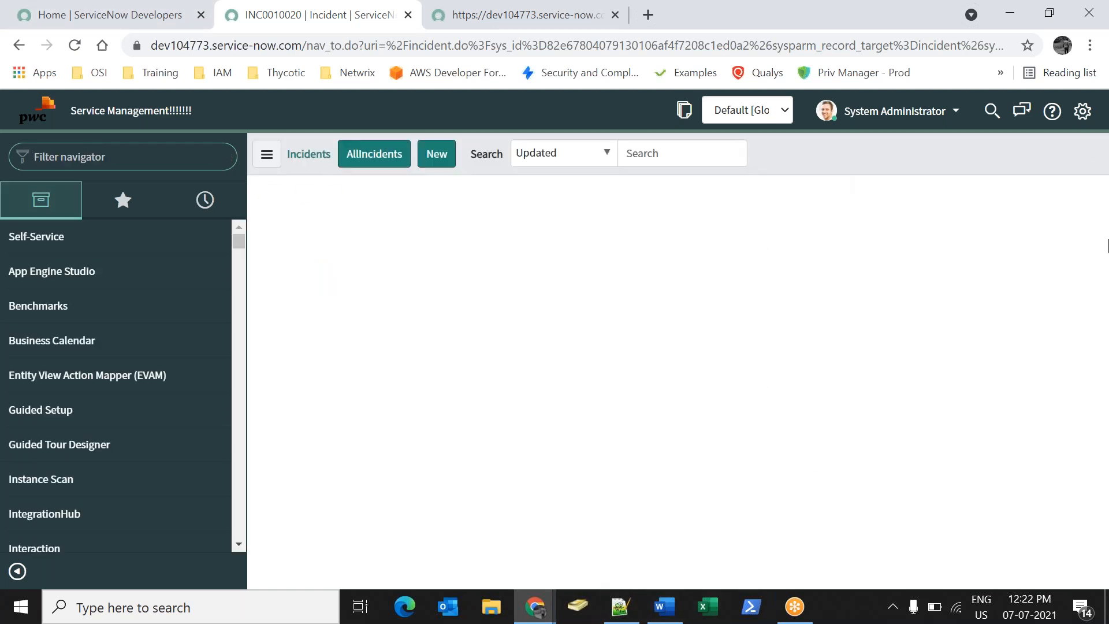
drag(585, 292, 460, 283)
drag(289, 255, 288, 255)
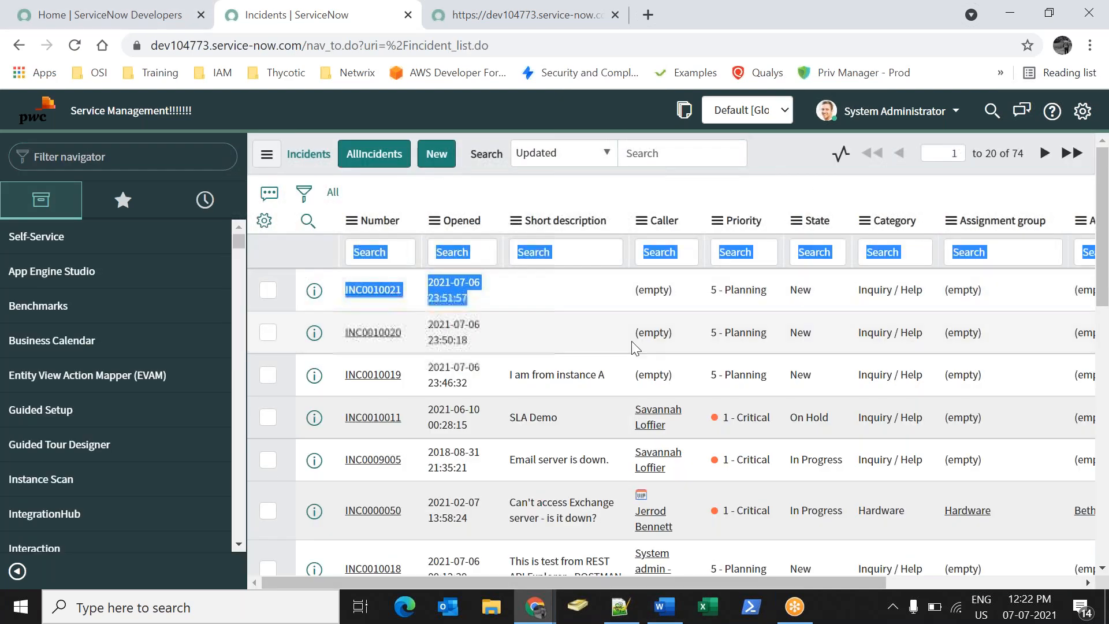
click(617, 338)
click(390, 289)
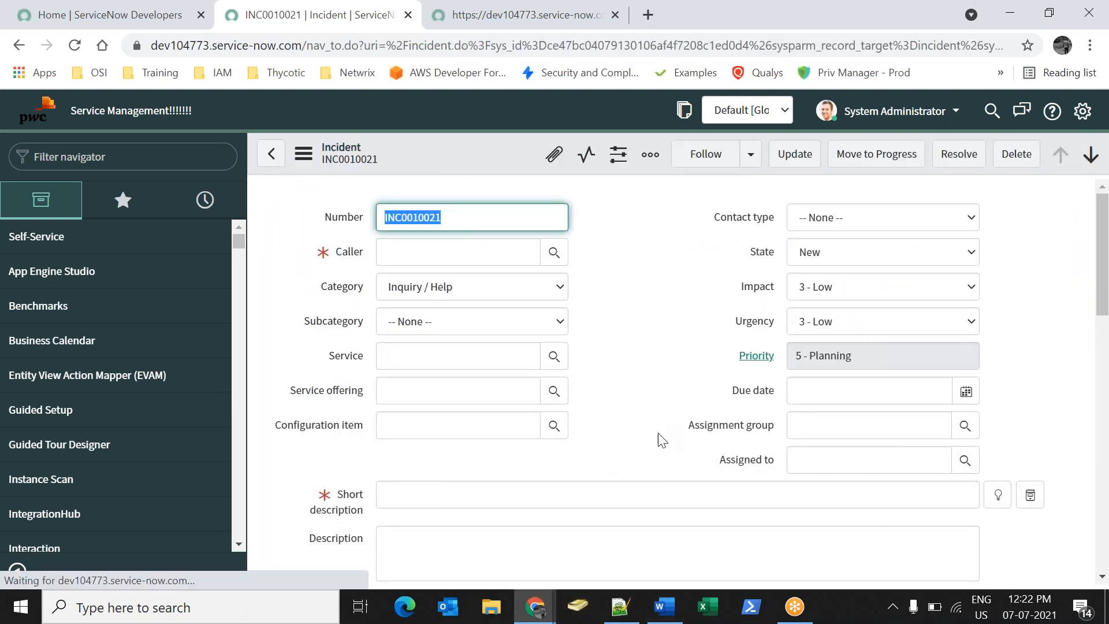
click(652, 449)
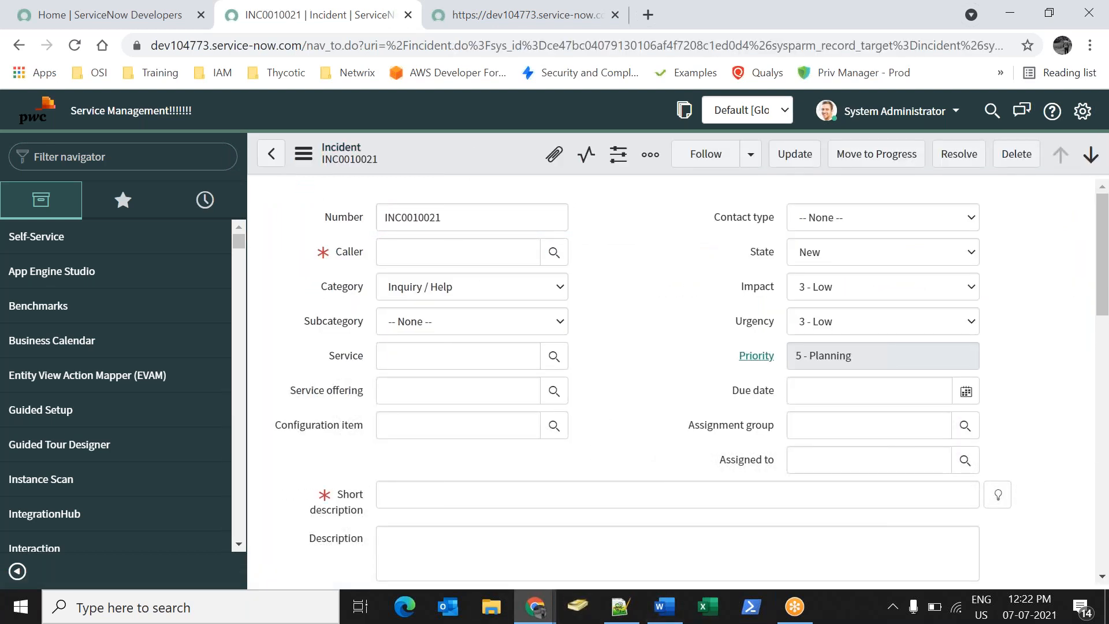
Return to the second instance's SOAP business rule and scroll to its Script.
click(545, 605)
click(627, 528)
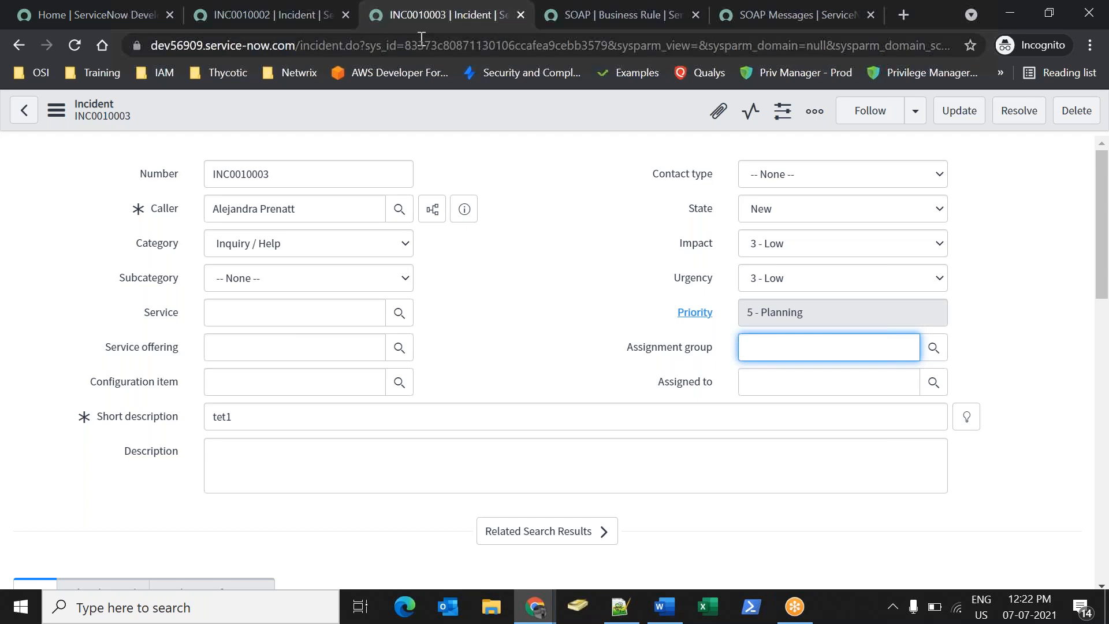
click(563, 29)
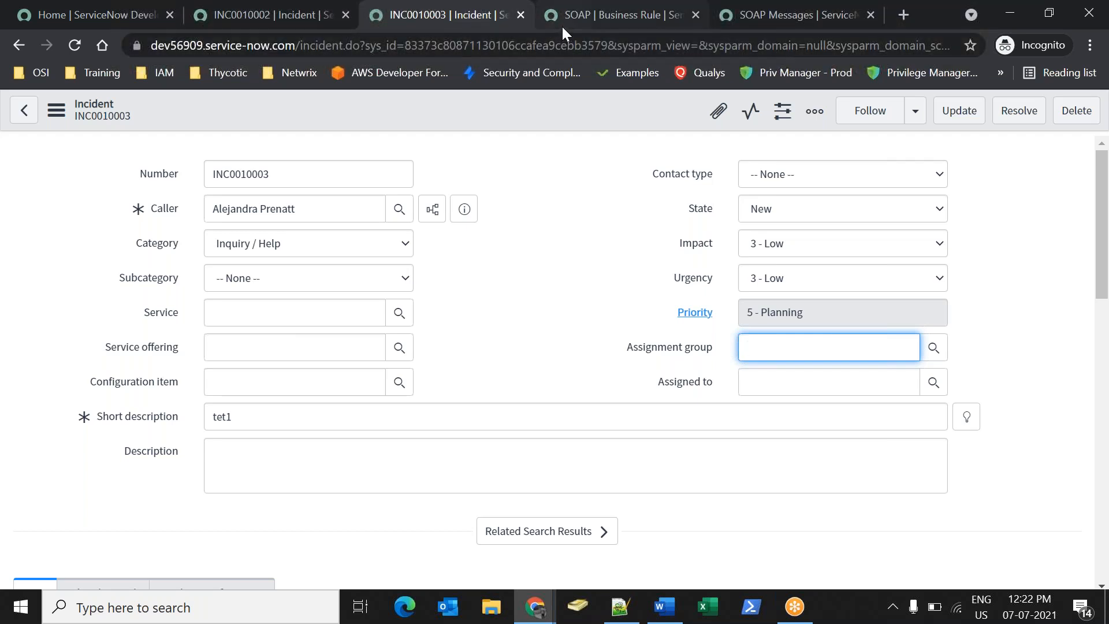
scroll(449, 403, down, 5)
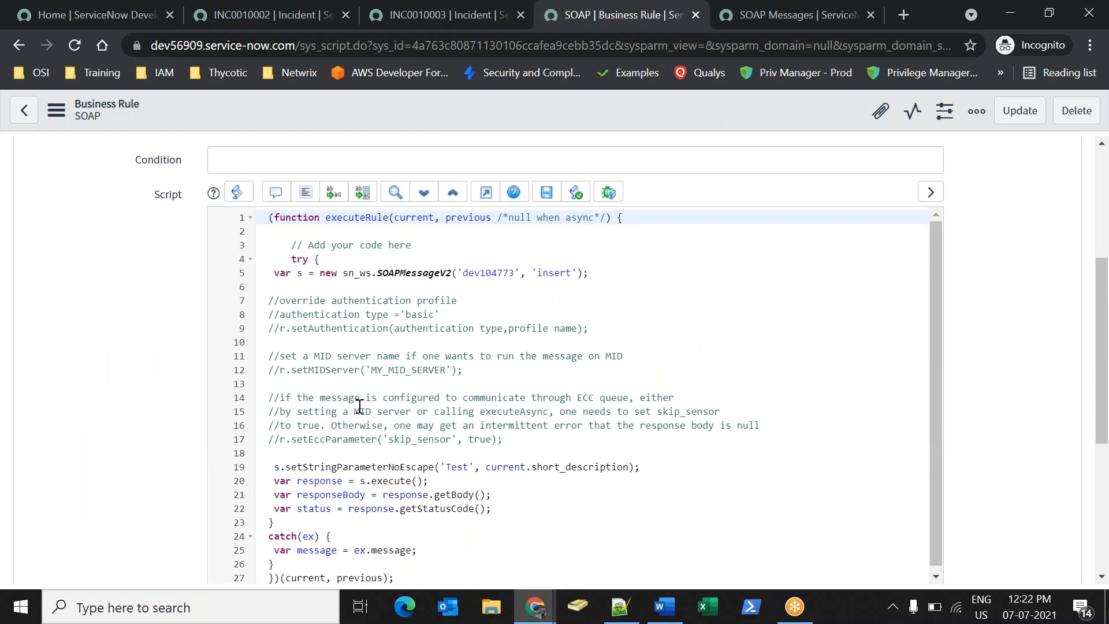
From incident INC0010002, filter the navigator with 'soap me' and open the Outbound SOAP Message list.
click(256, 13)
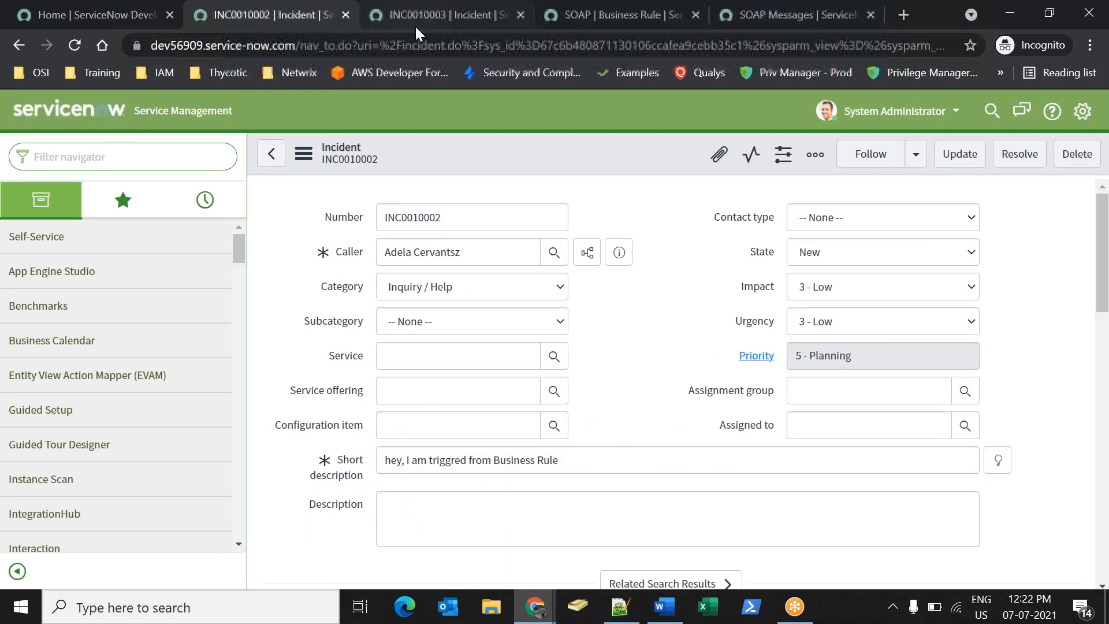
click(415, 24)
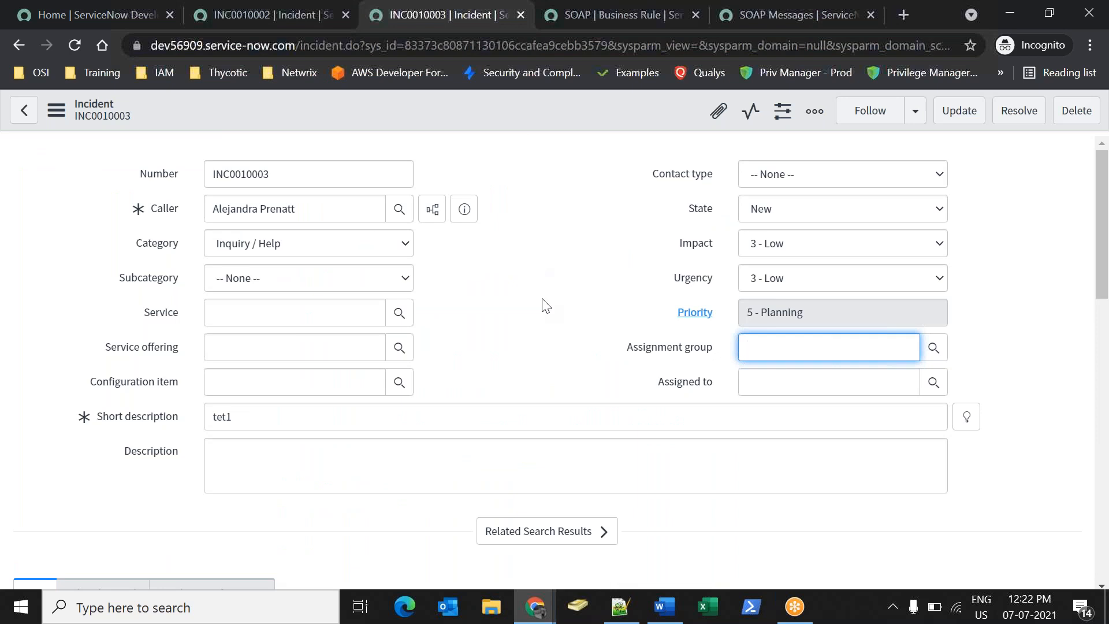
click(239, 16)
text(sa)
key(BackSpace)
text(soap me)
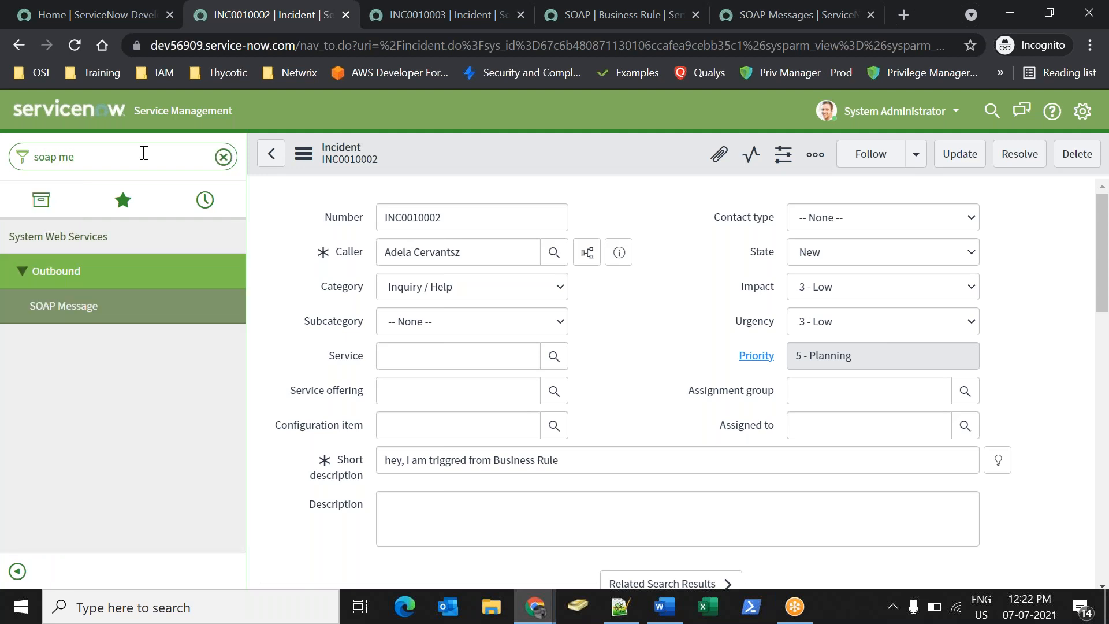
click(123, 306)
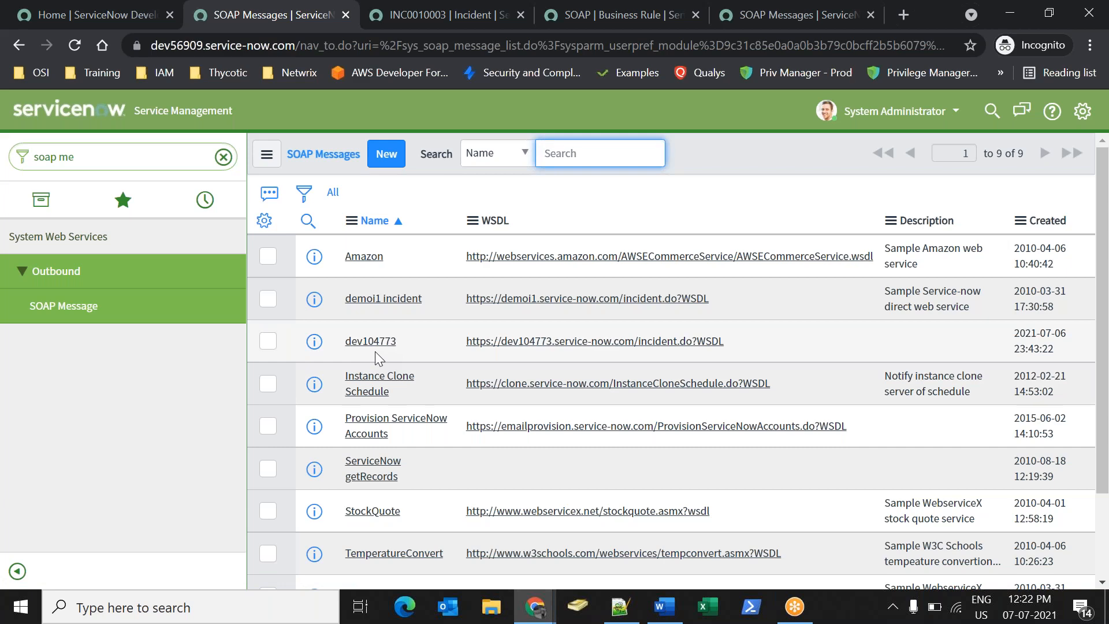
Open the dev104773 message's insert function and check its variable substitution name 'Test'.
click(374, 345)
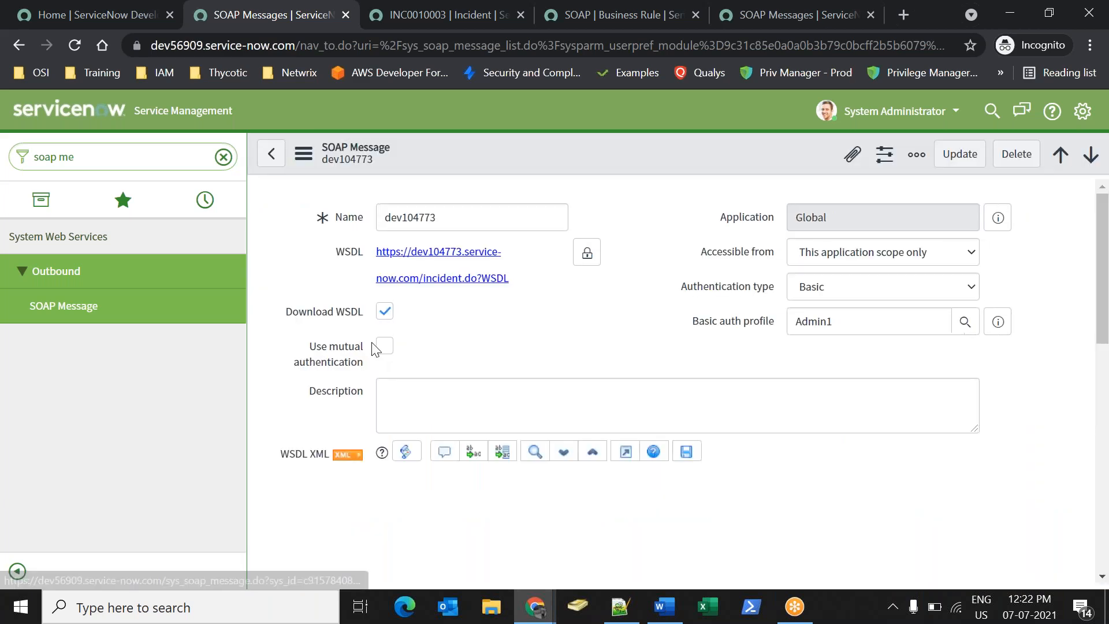
scroll(804, 409, down, 10)
scroll(430, 457, down, 10)
click(379, 445)
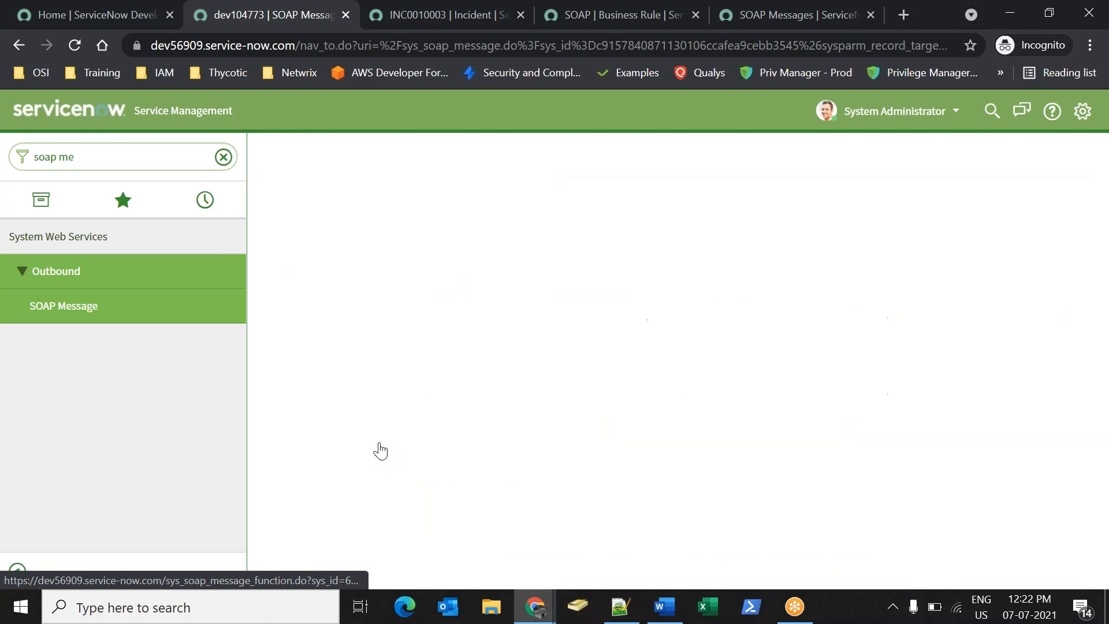
scroll(566, 451, down, 6)
scroll(560, 450, up, 2)
scroll(561, 456, down, 5)
drag(404, 493, 465, 516)
double_click(372, 504)
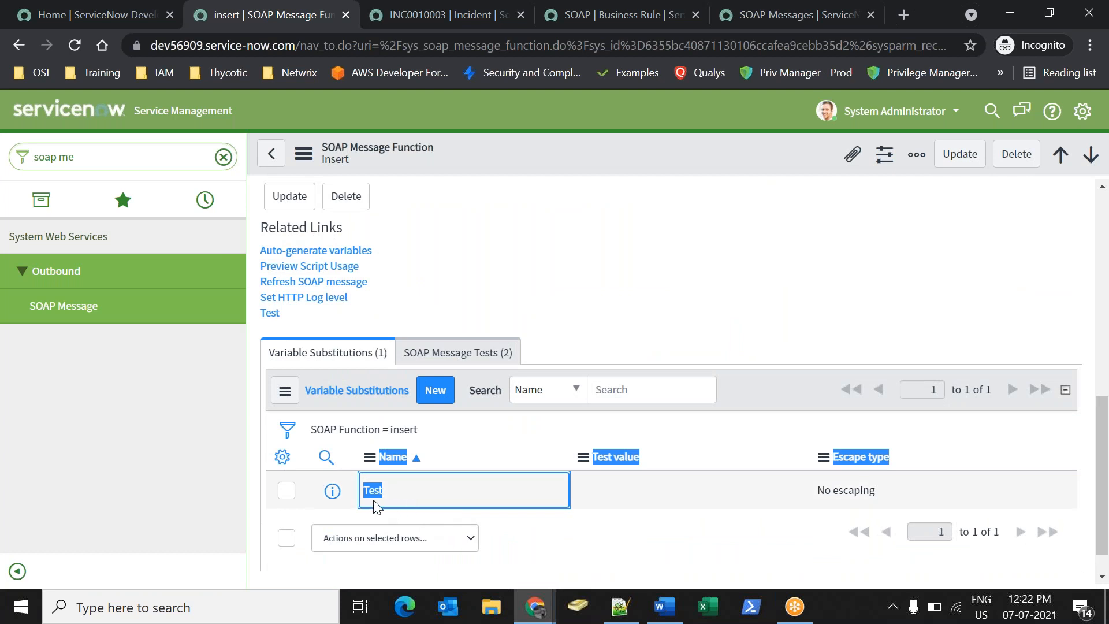
Change ${test} to ${Test} in the envelope's short_description and save the function.
scroll(460, 513, up, 10)
click(591, 523)
key(BackSpace)
text(Test} </short_description>)
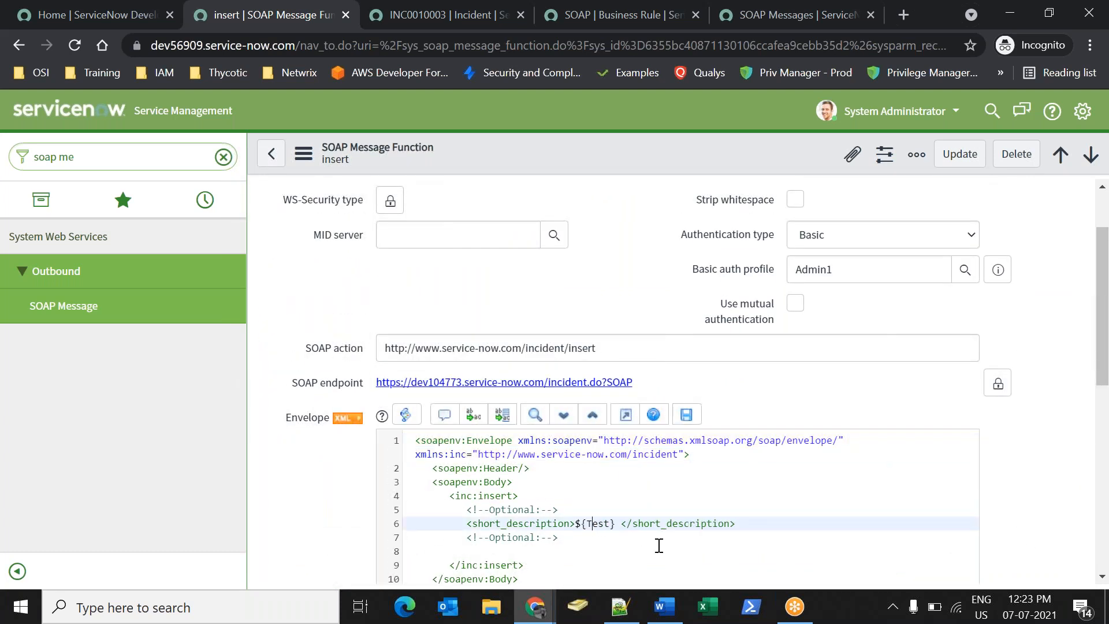
right_click(535, 146)
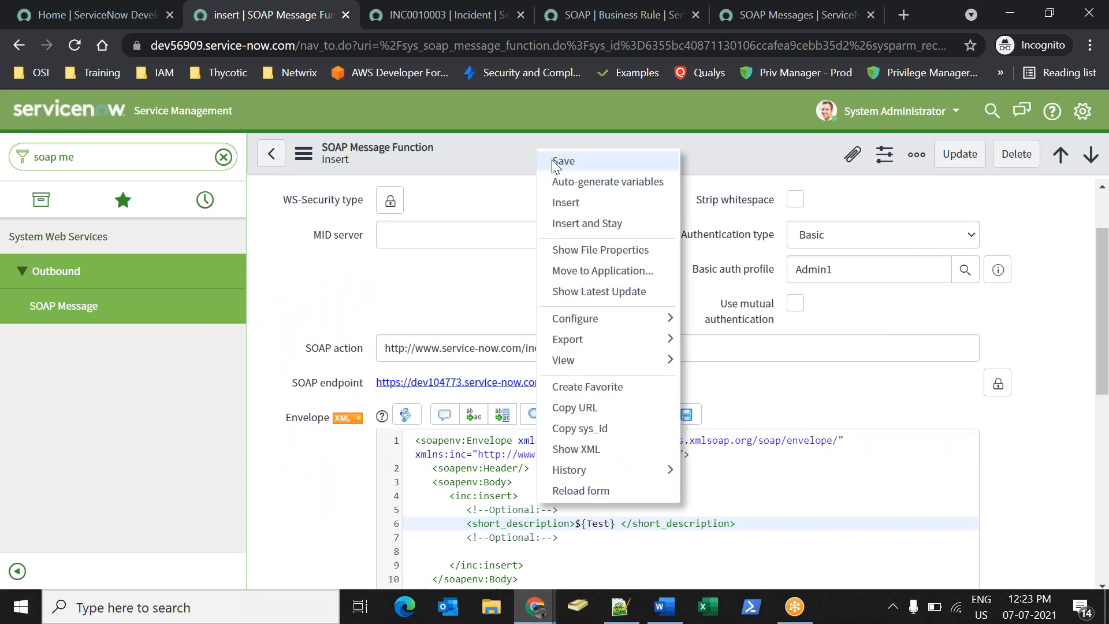
click(552, 161)
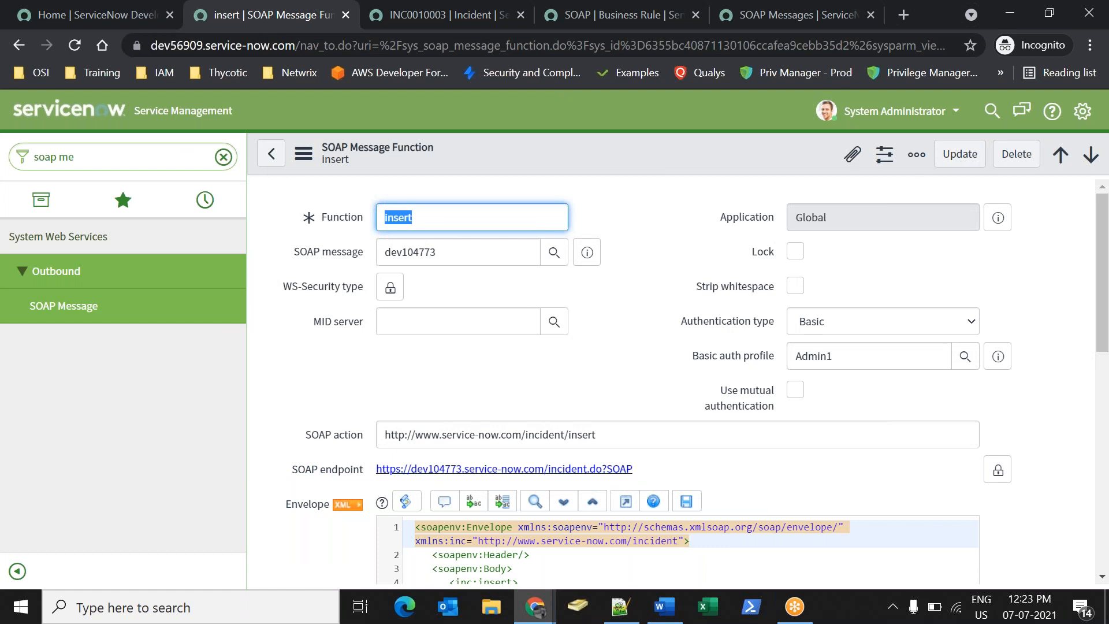
Create incident INC0010004 with short description 'Test11' and a looked-up caller, and save it.
triple_click(162, 148)
key(BackSpace)
key(BackSpace)
key(BackSpace)
key(BackSpace)
key(BackSpace)
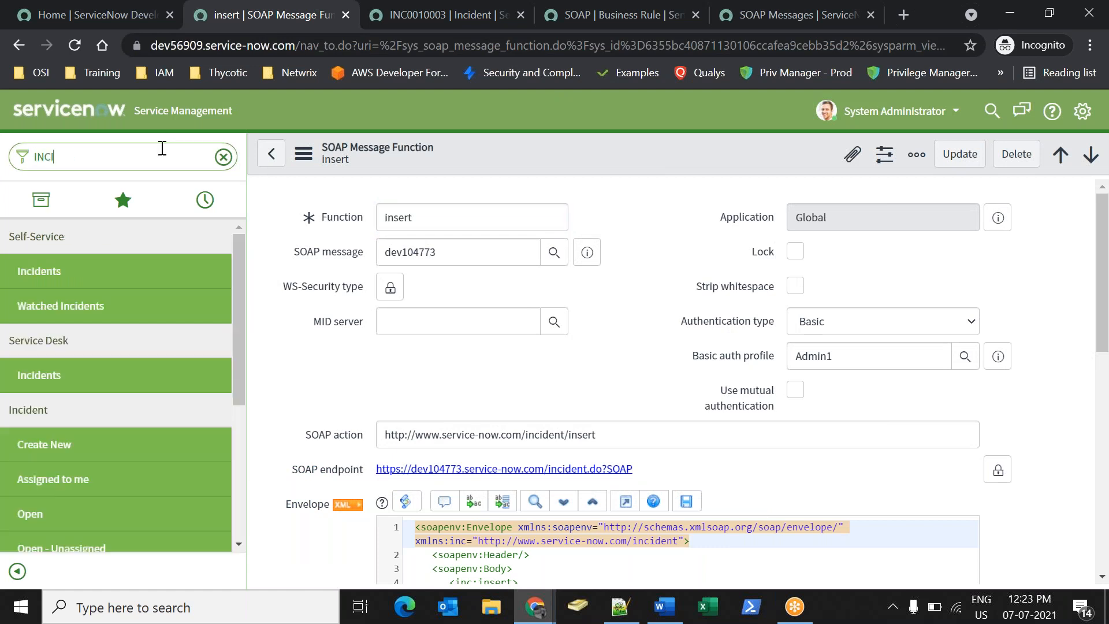
text(incident.do?)
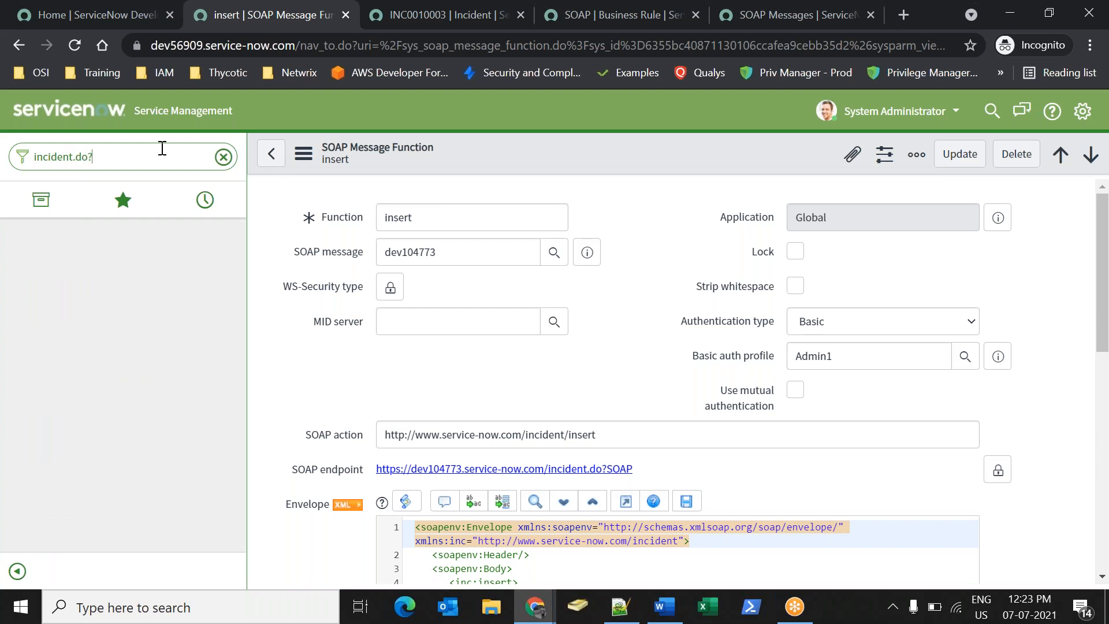
key(Return)
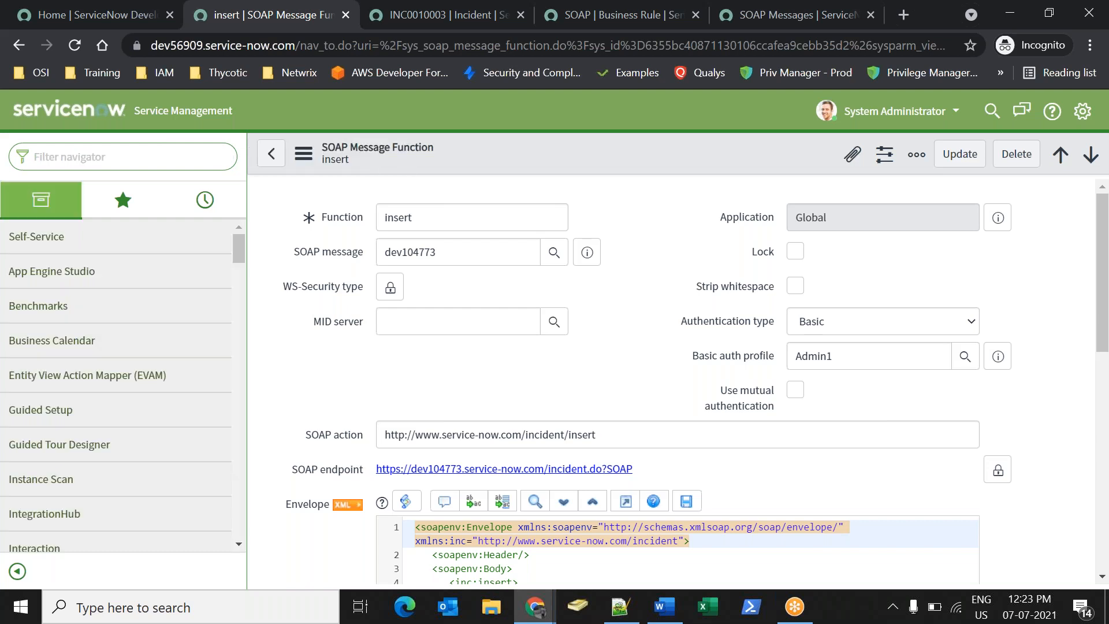
click(548, 457)
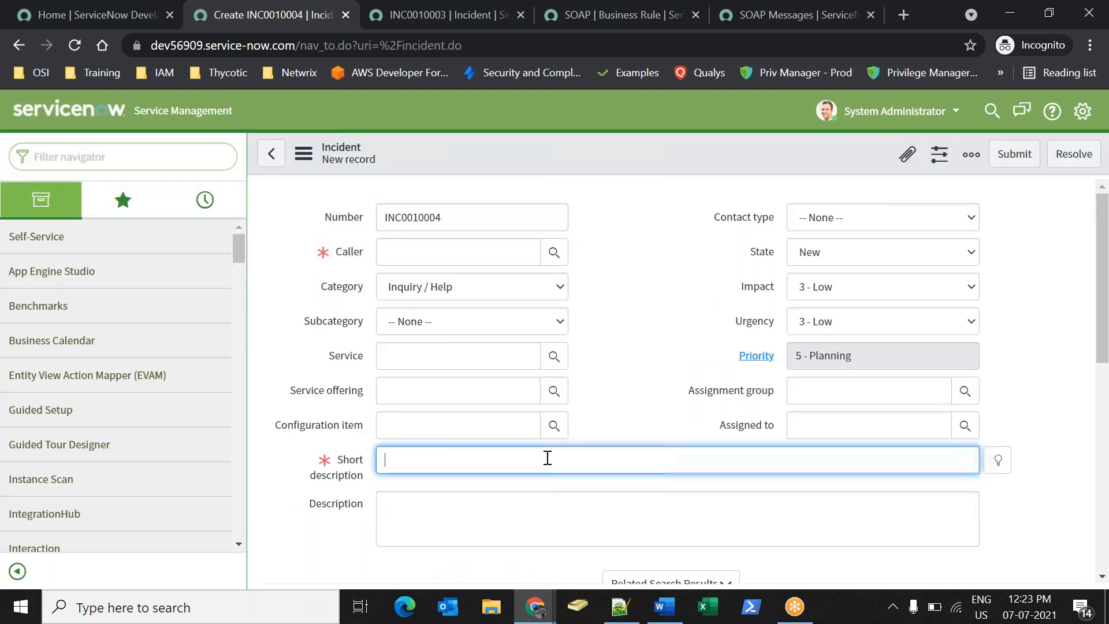
text(Test11)
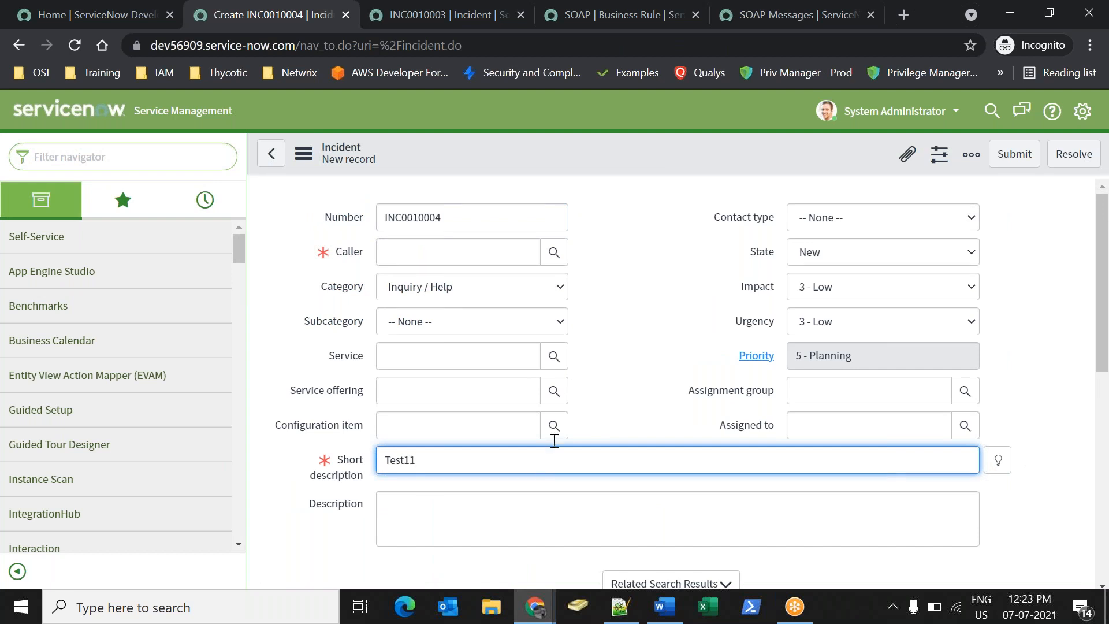
click(554, 252)
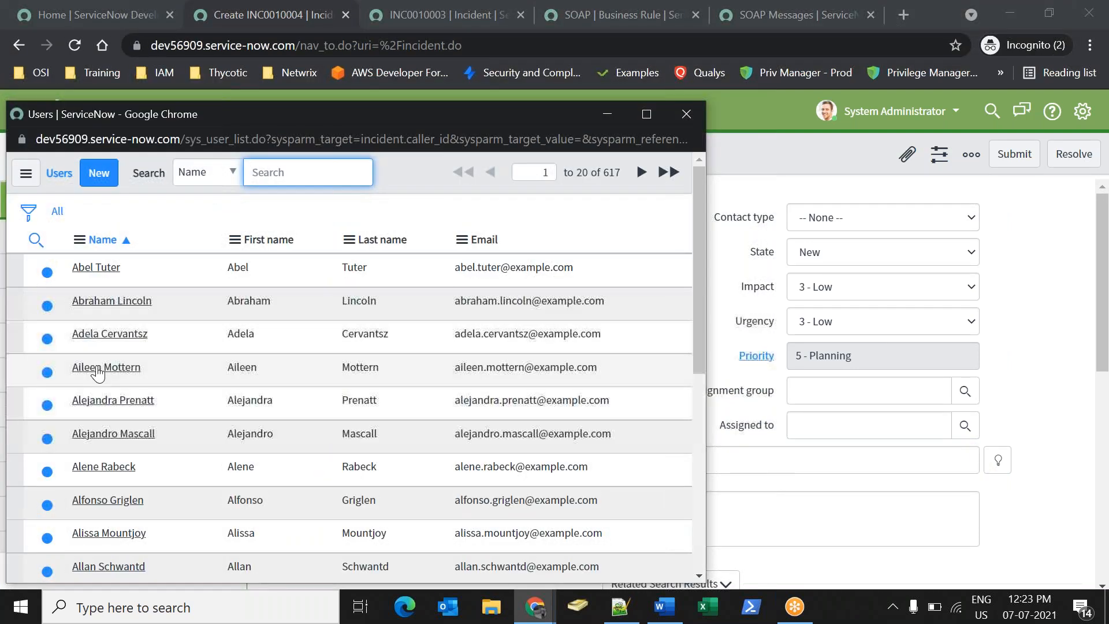
click(106, 366)
right_click(590, 163)
click(604, 174)
mouse_move(522, 609)
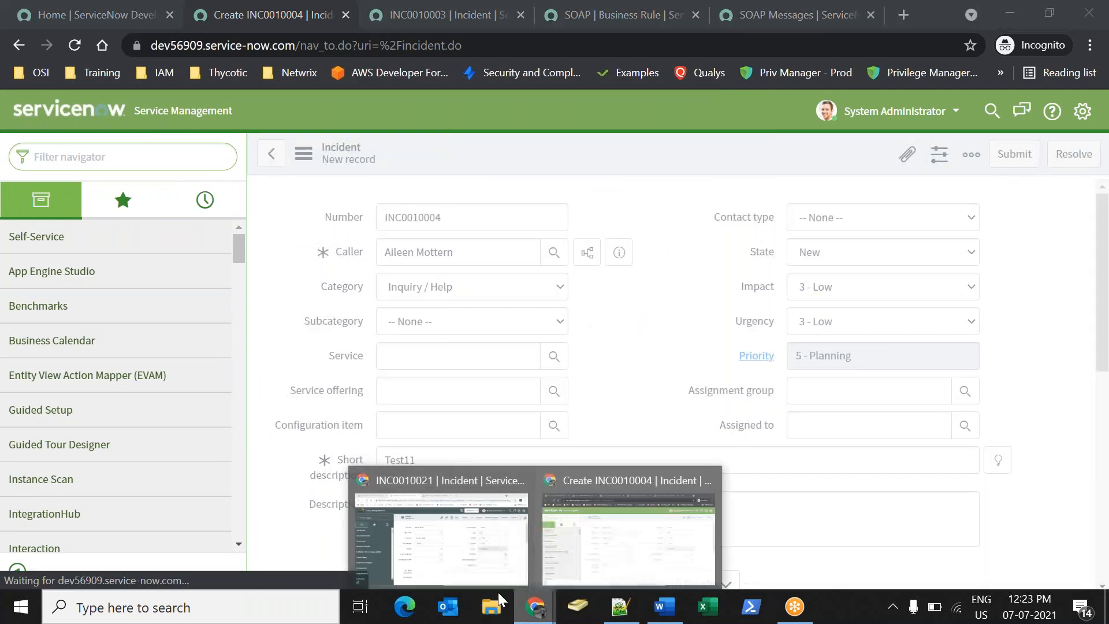
click(441, 540)
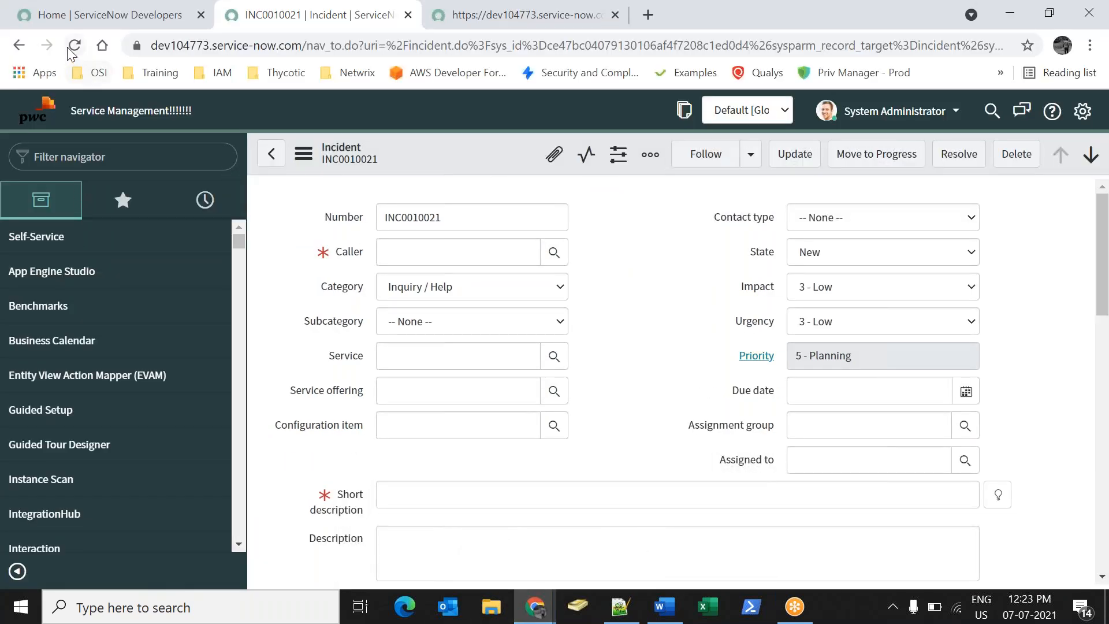
Open the incident list via incident.list and open new incident INC0010022.
click(129, 153)
text(incident.list)
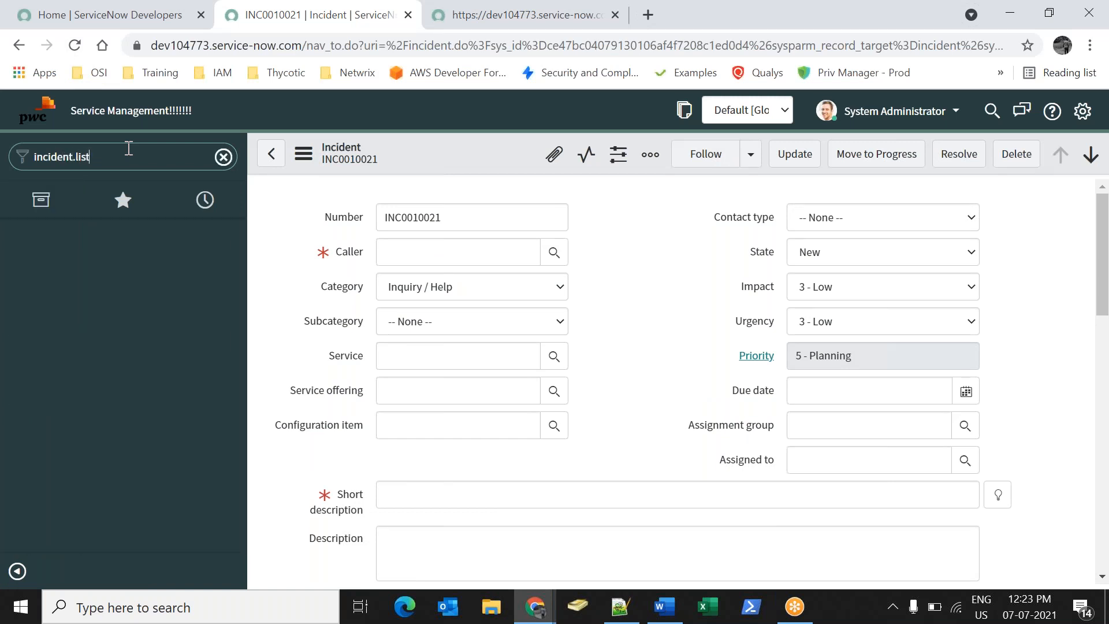
key(Return)
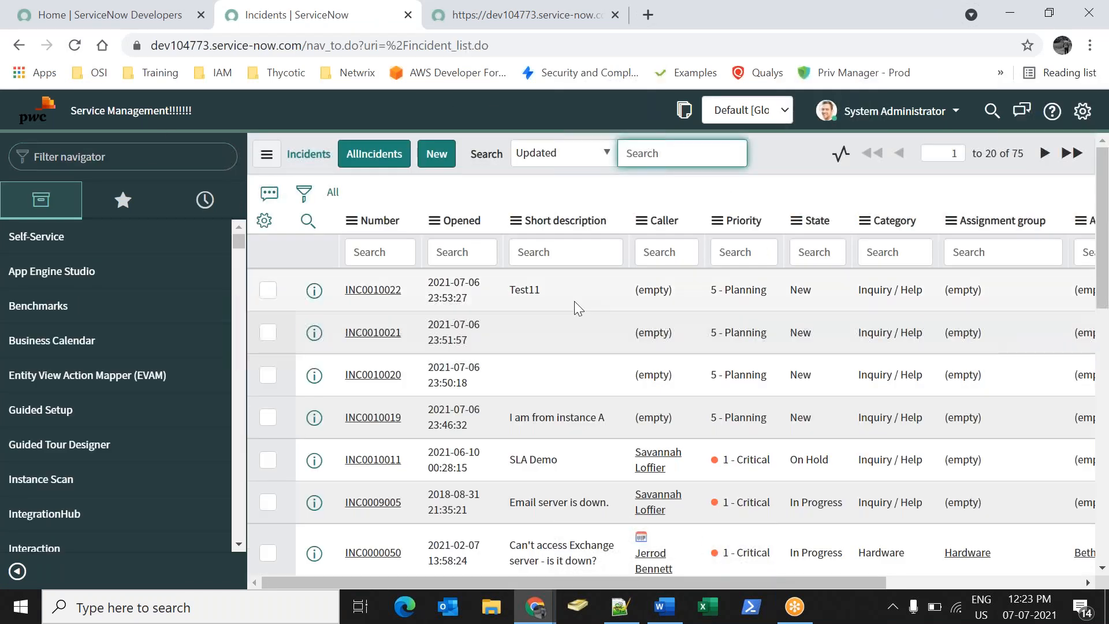
mouse_move(574, 300)
mouse_down()
mouse_move(541, 306)
mouse_move(579, 298)
mouse_up()
click(555, 314)
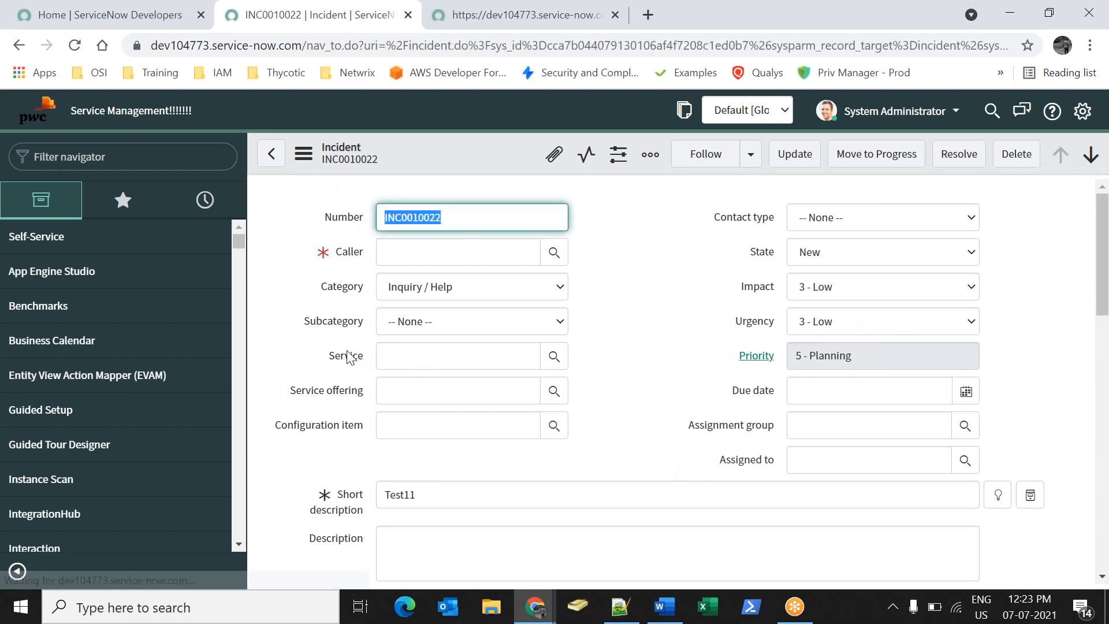
Show the Service field's dictionary details and select its name, business_service.
right_click(346, 353)
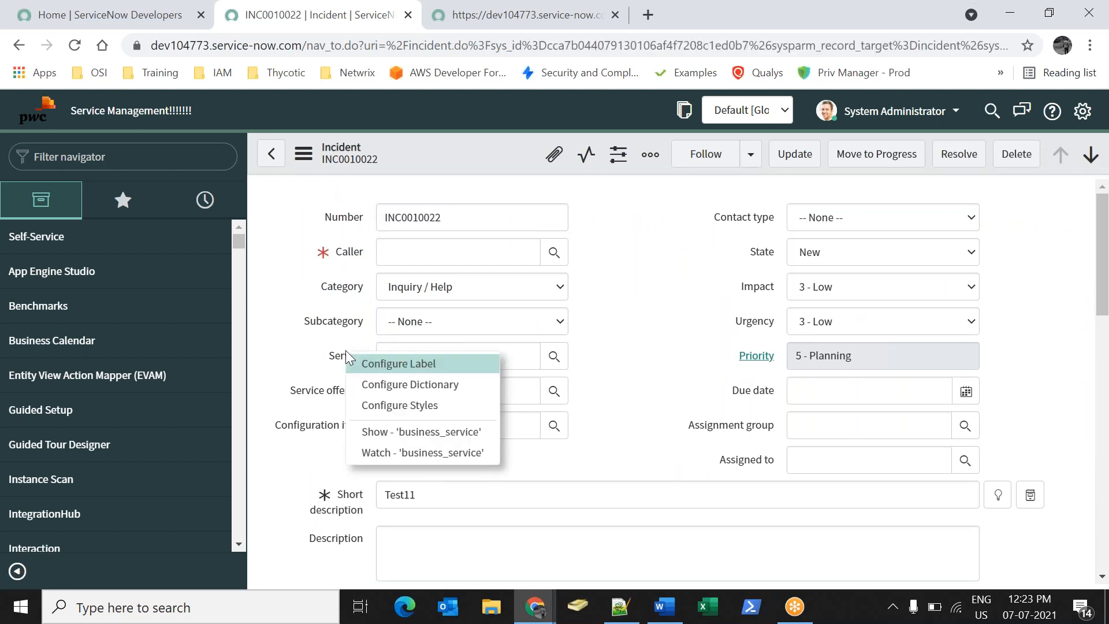
click(401, 430)
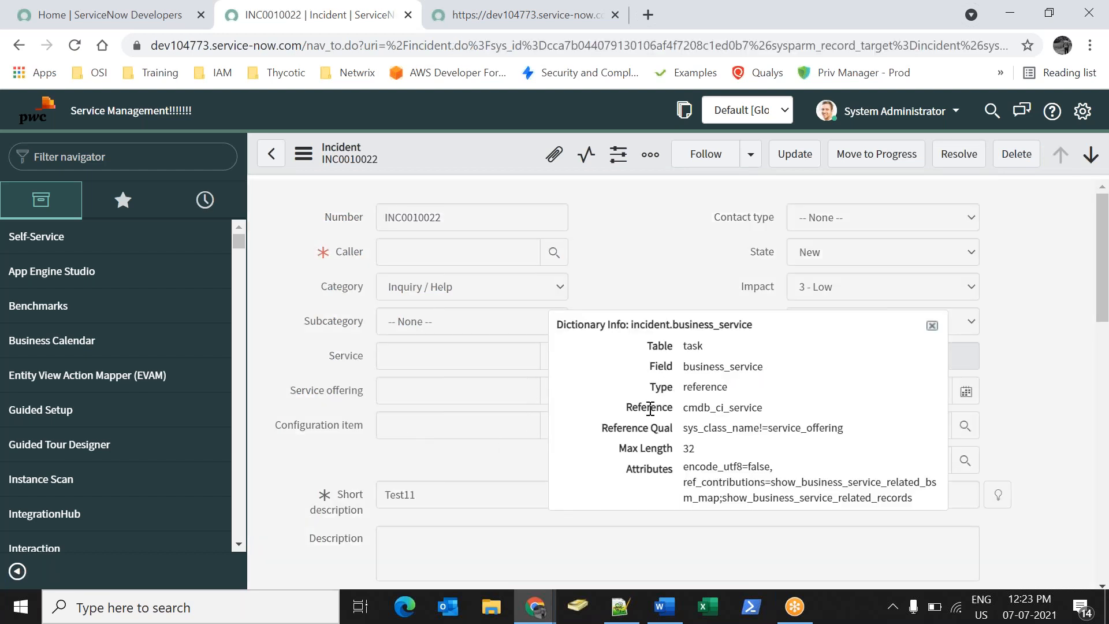
drag(684, 366, 763, 367)
key(ctrl+c)
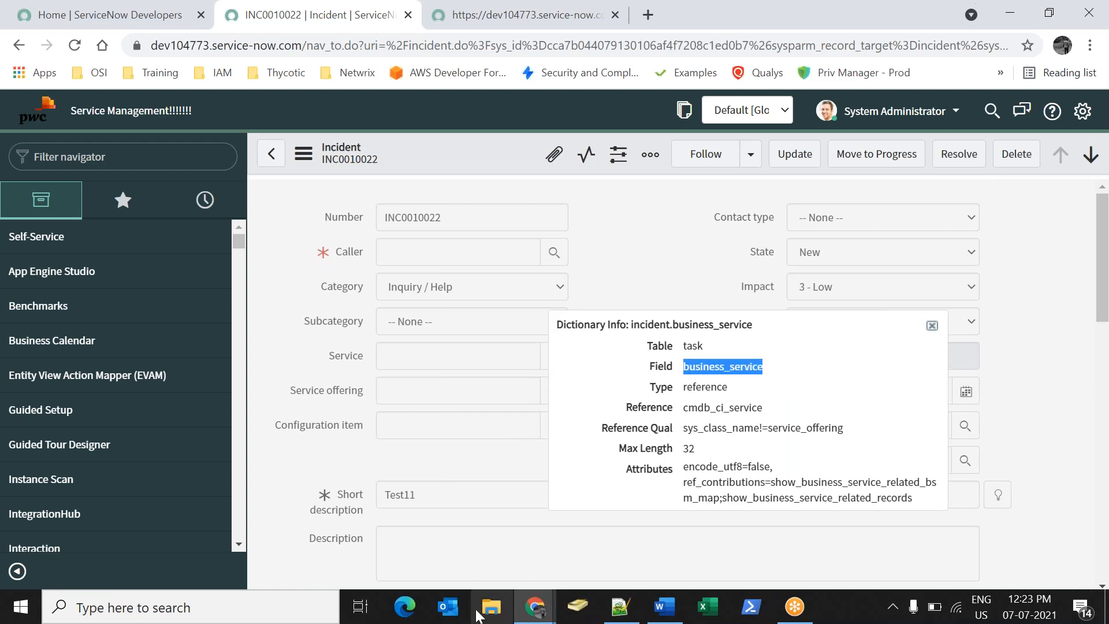
click(530, 612)
Filter the navigator with 'soap me' and open the dev104773 message's insert function.
click(571, 553)
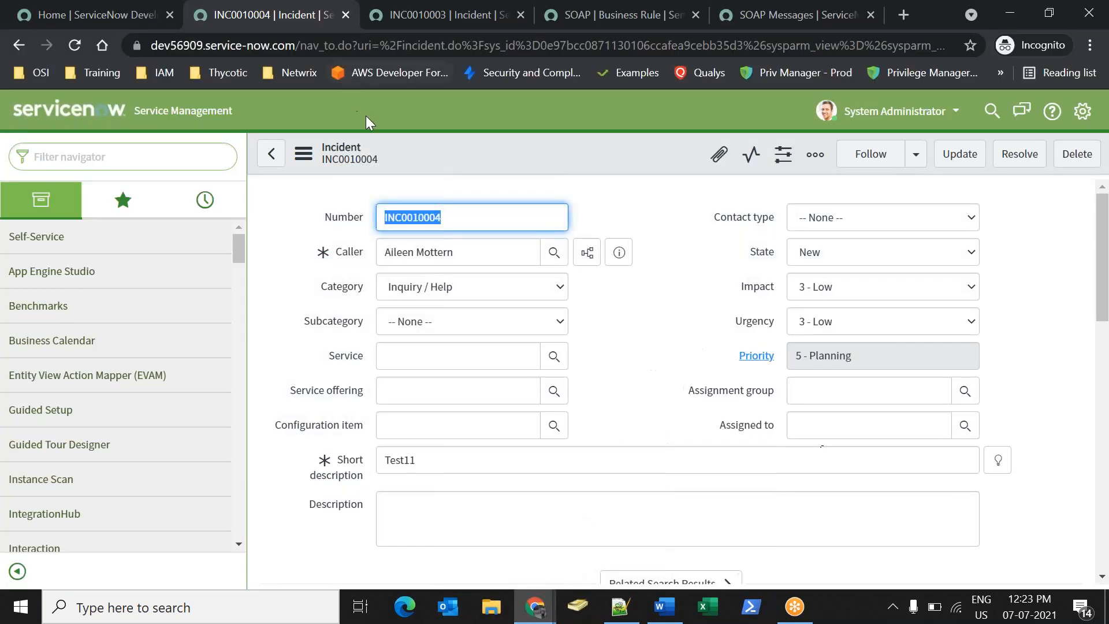
click(115, 155)
text(soap me)
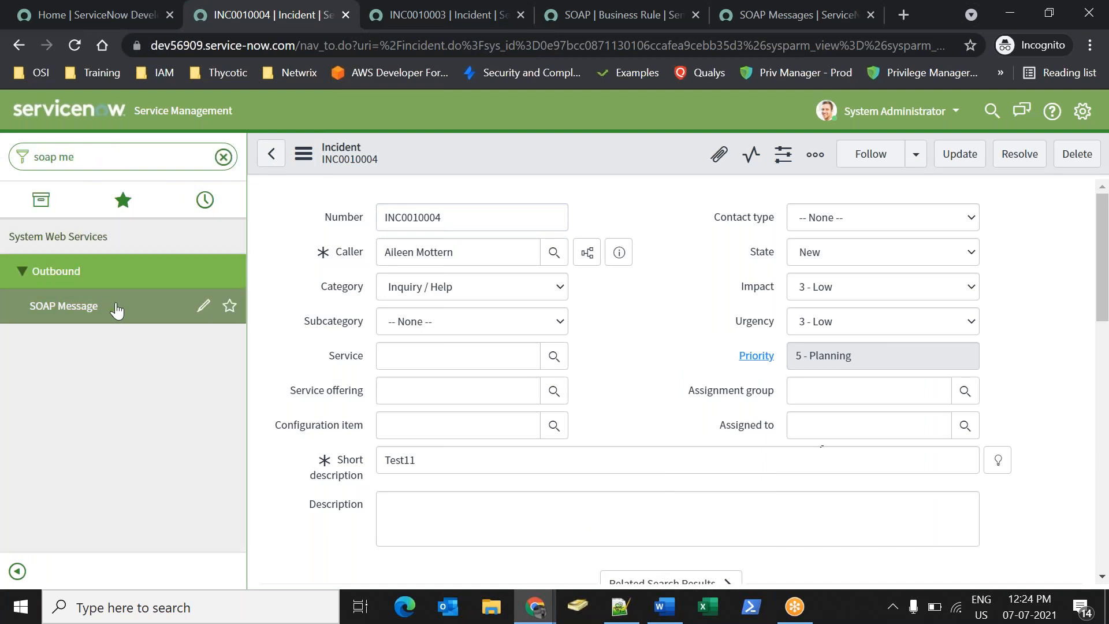
click(116, 308)
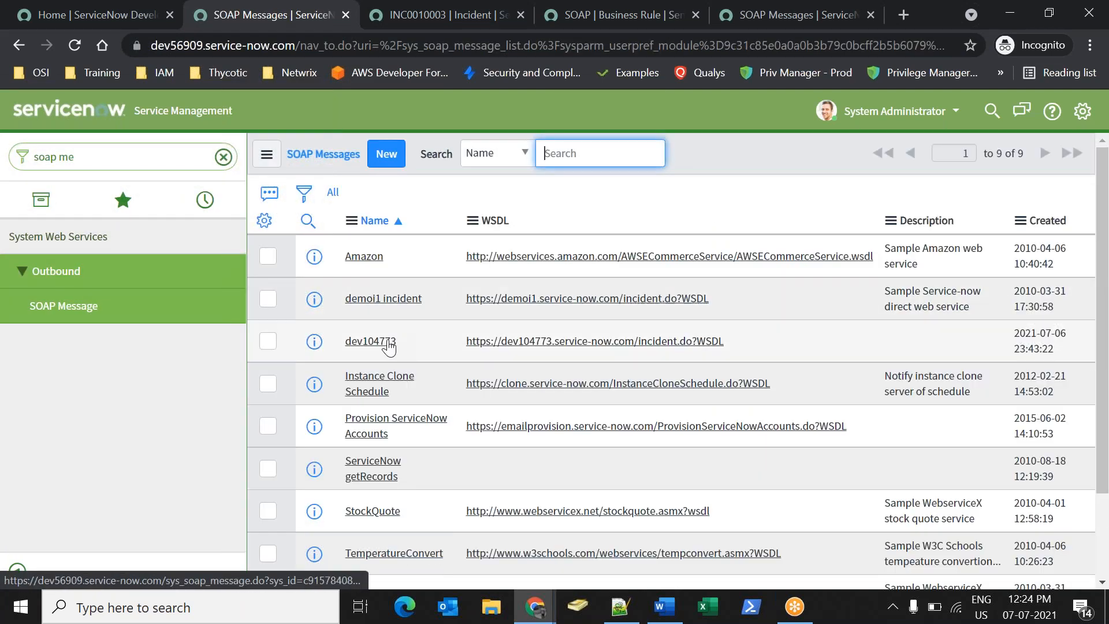
click(387, 341)
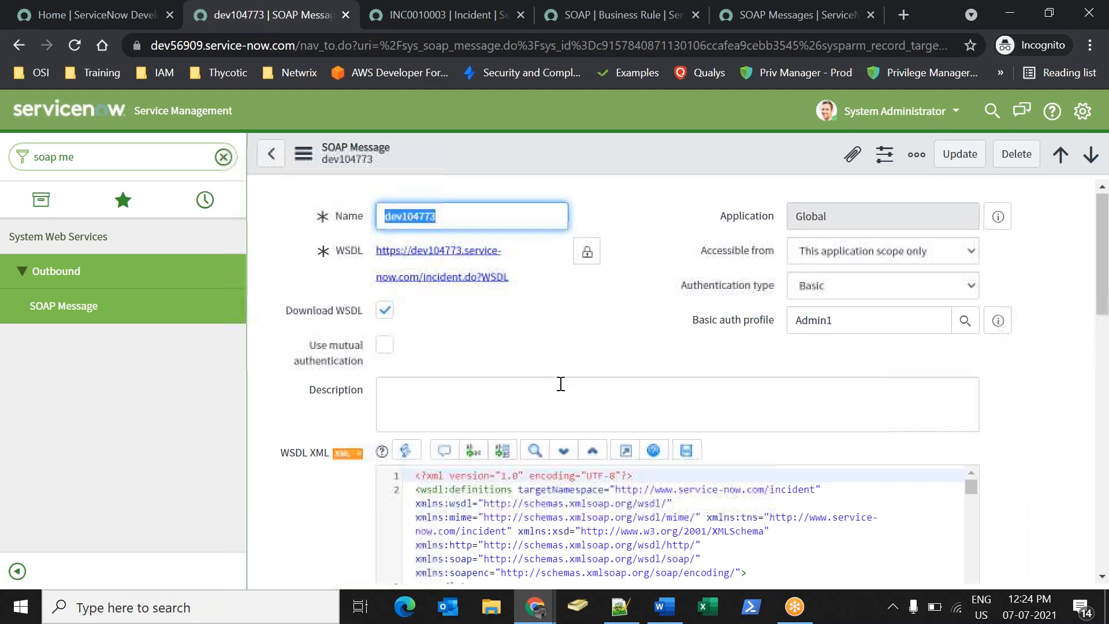
scroll(560, 381, down, 4)
scroll(560, 387, down, 5)
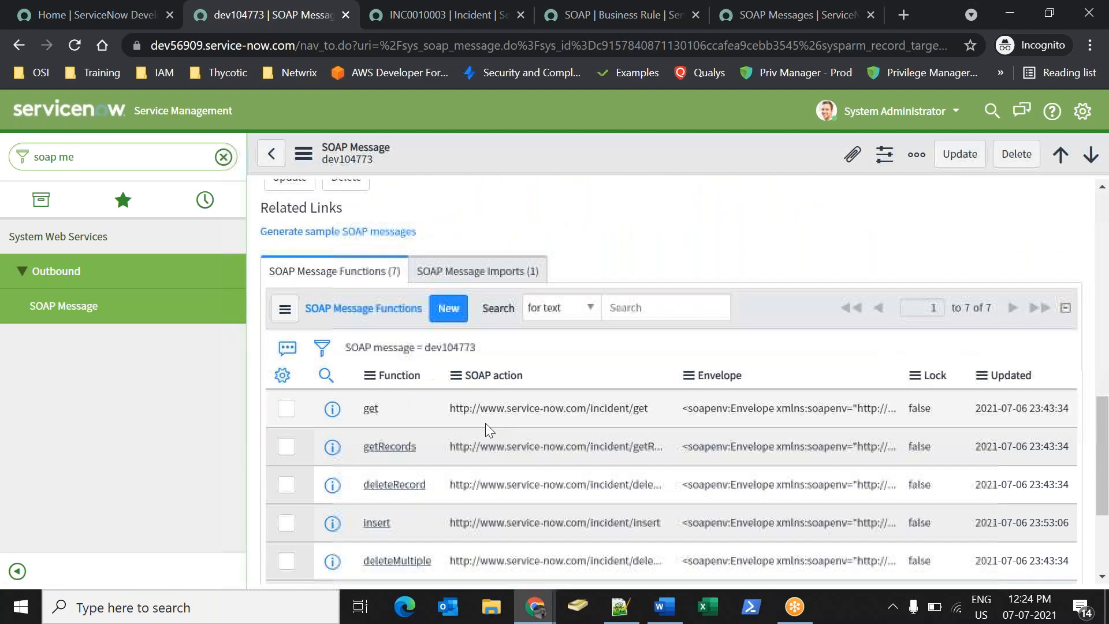
click(376, 524)
Add a <business_service> </business_service> line below short_description in the envelope.
scroll(587, 377, down, 8)
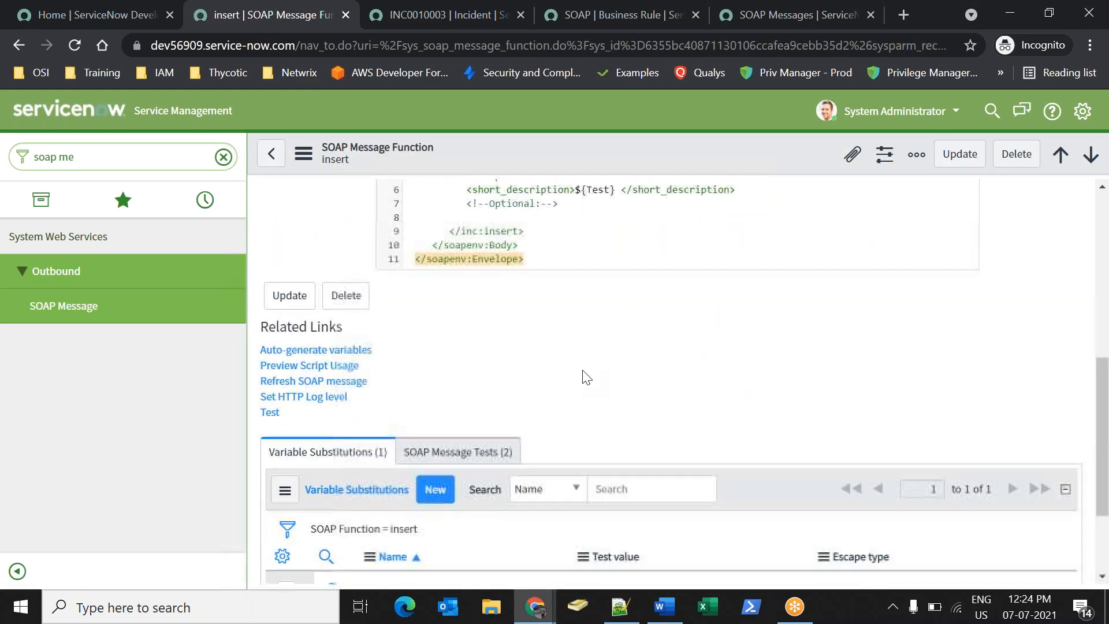
scroll(650, 403, up, 3)
click(768, 352)
key(Return)
key(ctrl+v)
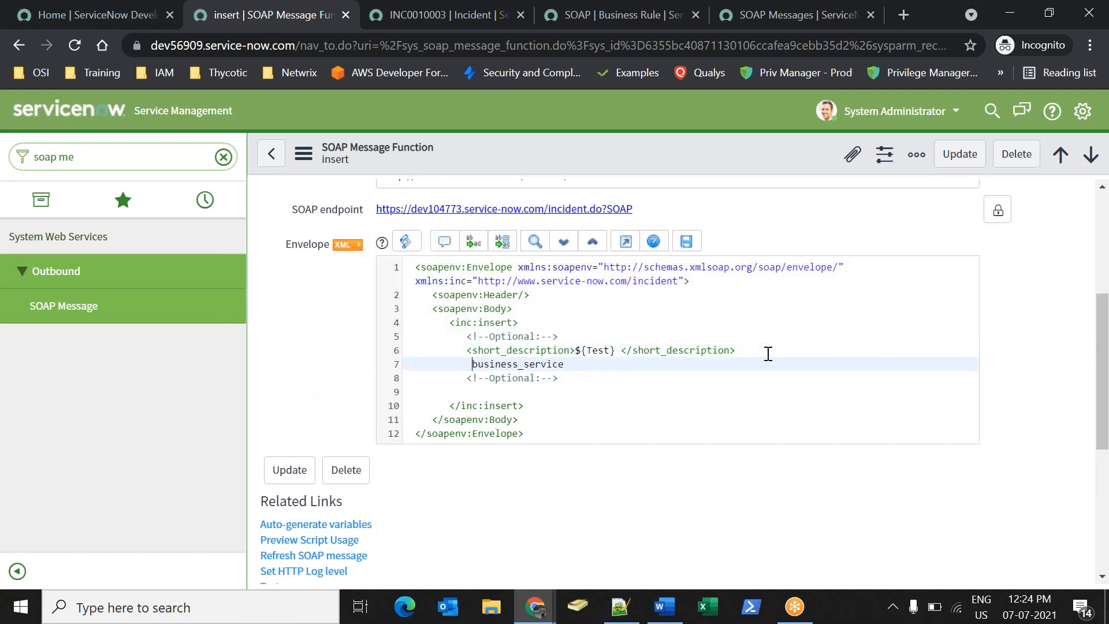
text(<business_service>)
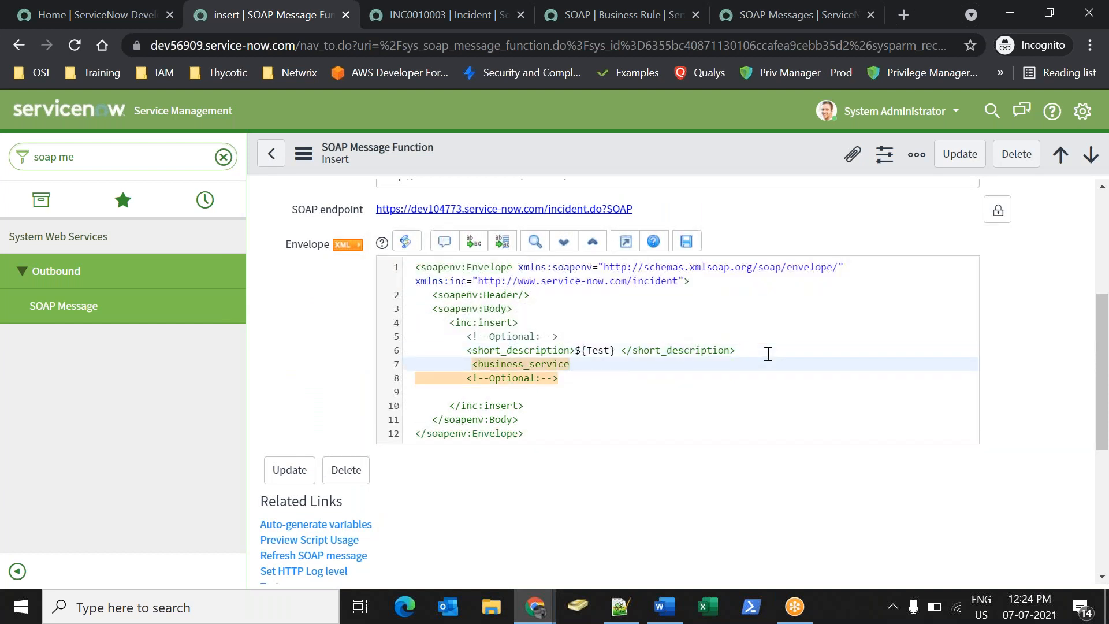
text( </business_service>)
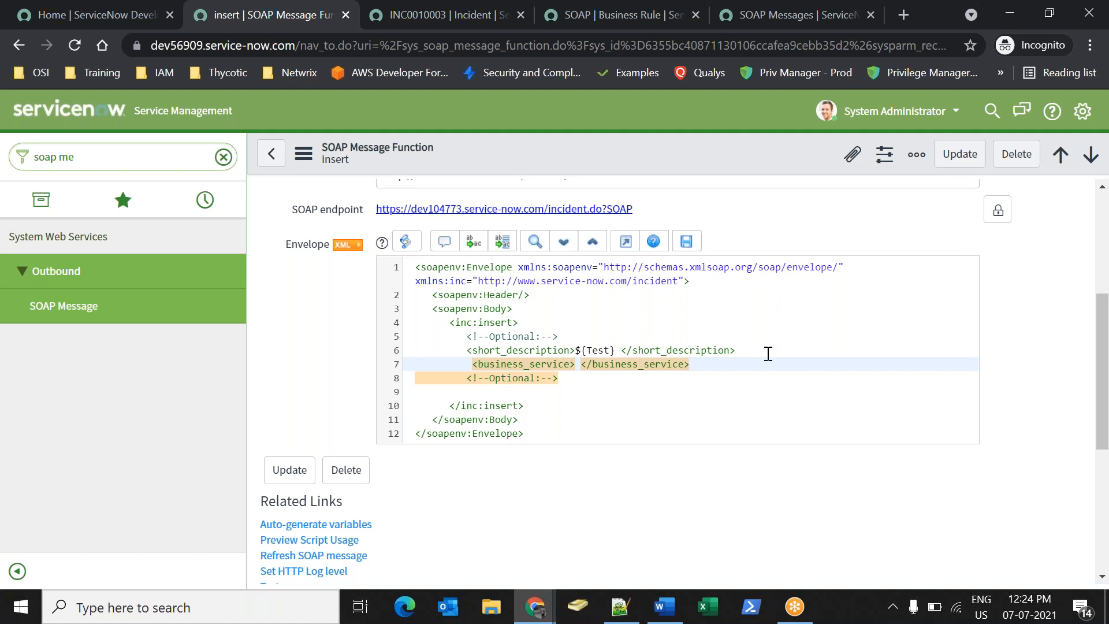
Save the insert function and submit a new variable substitution record.
right_click(614, 158)
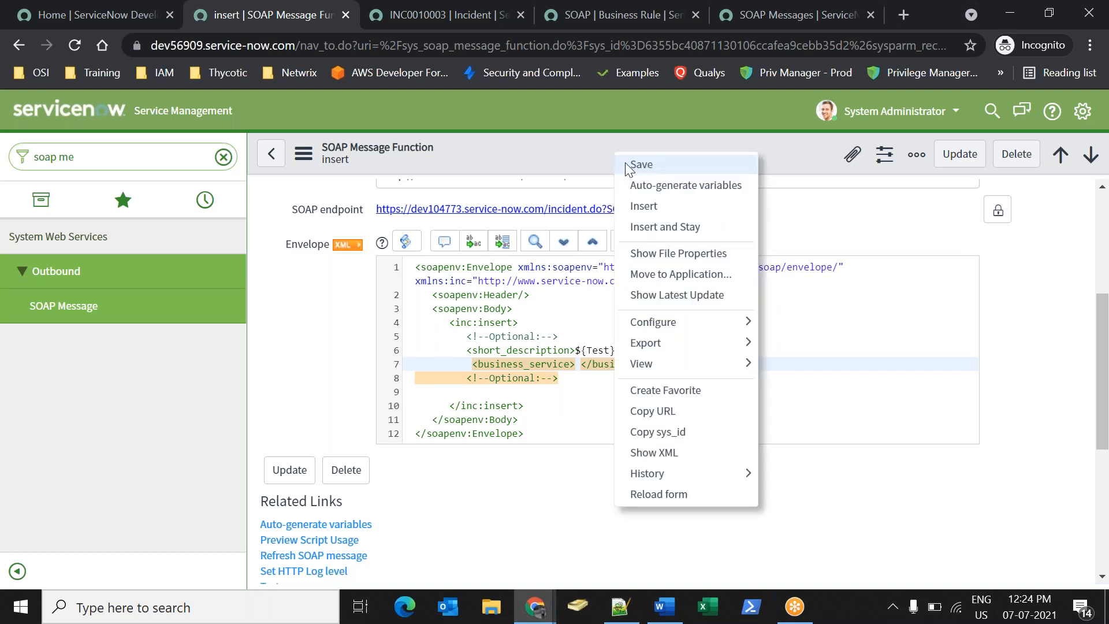
click(640, 164)
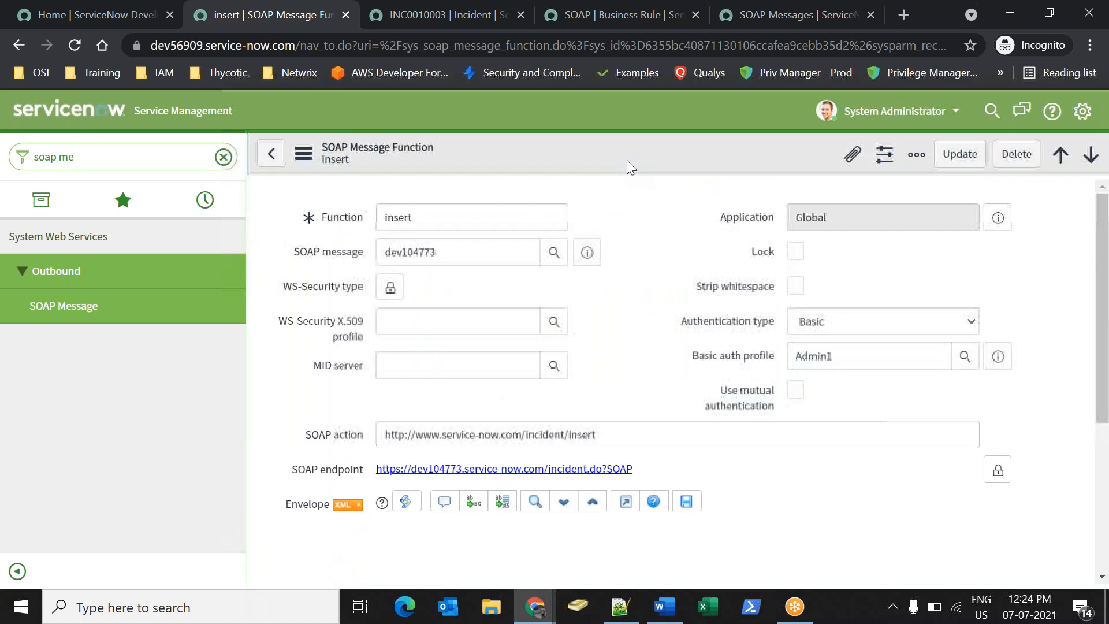
scroll(450, 453, down, 6)
scroll(449, 452, down, 4)
double_click(374, 452)
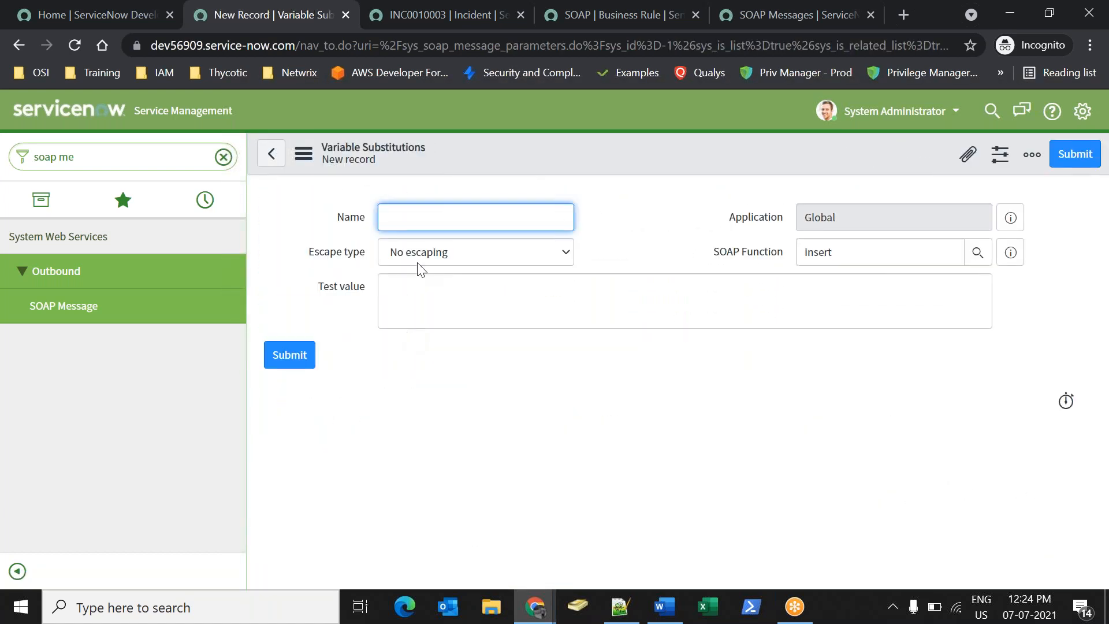
click(290, 355)
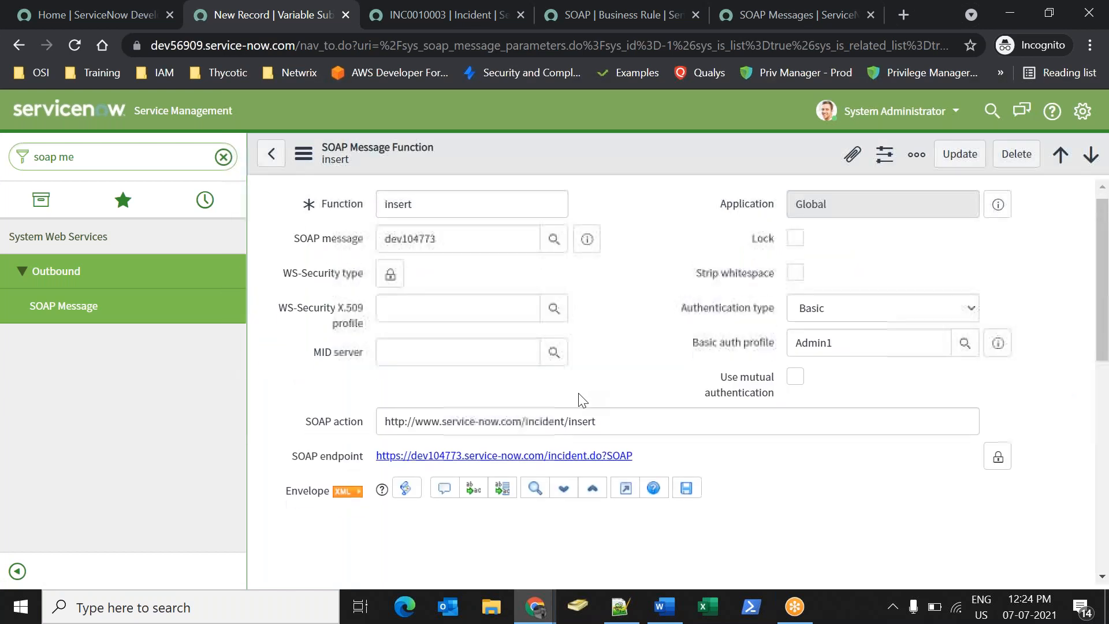
Put ${Test1} inside the business_service element and save the function.
scroll(583, 396, down, 6)
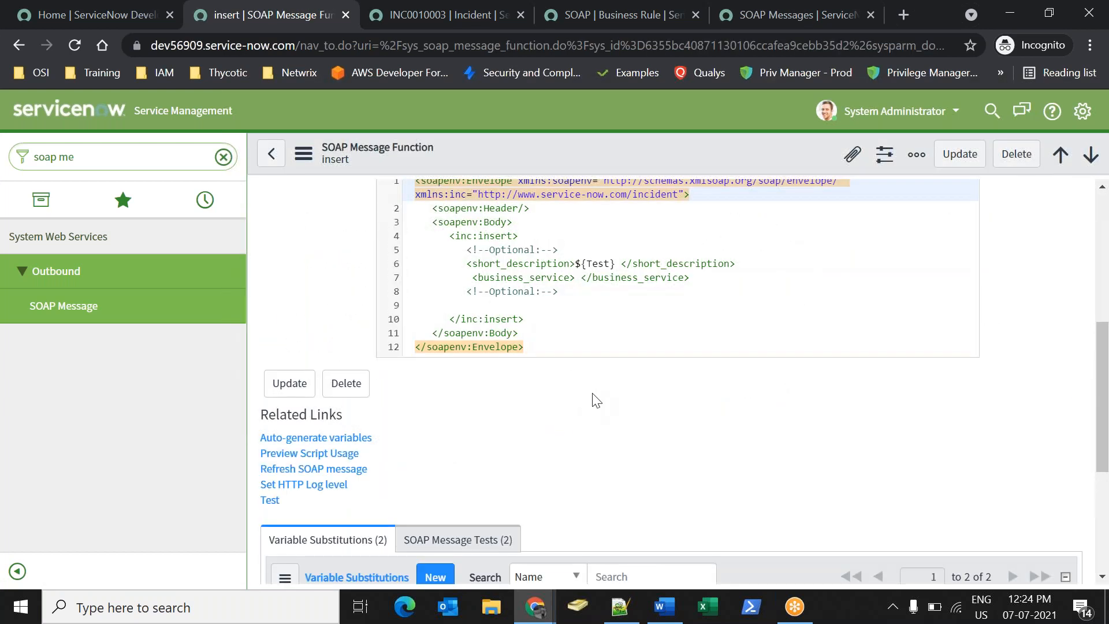
click(594, 281)
text(${)
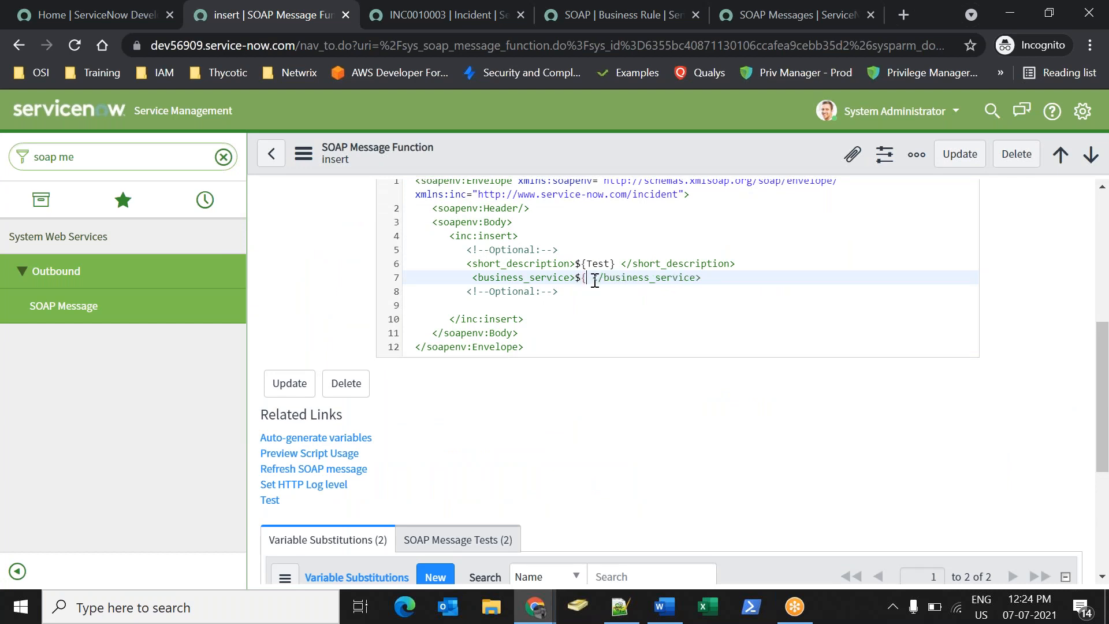
text(Test1 })
right_click(582, 169)
click(595, 176)
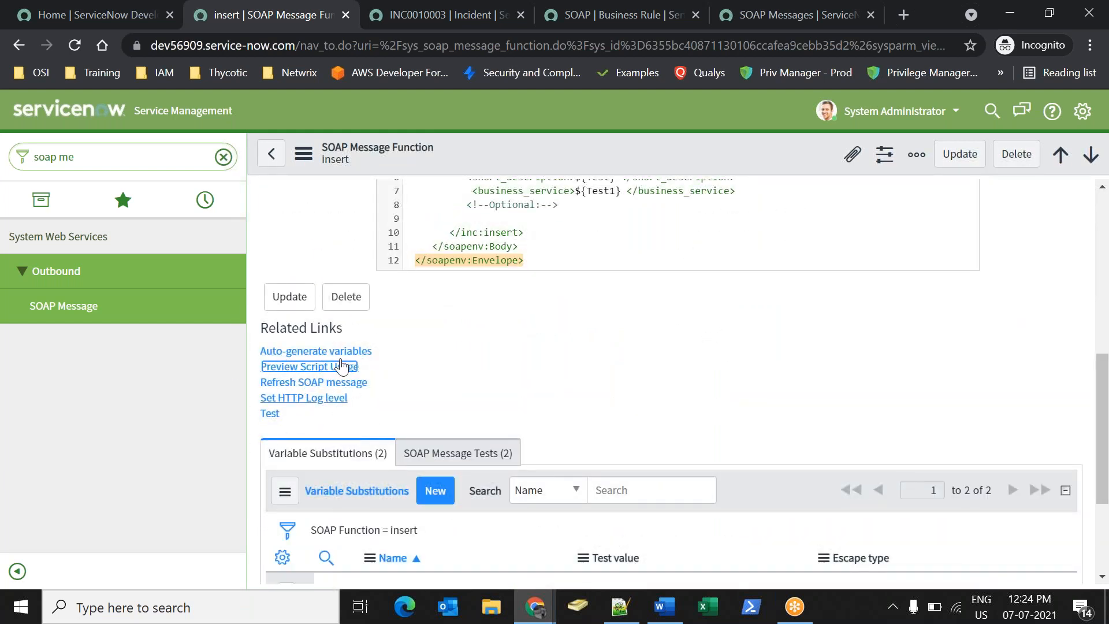
Preview and copy the sample SOAPMessageV2 script, then return to the SOAP business rule script.
click(289, 367)
drag(438, 246, 529, 515)
key(ctrl+c)
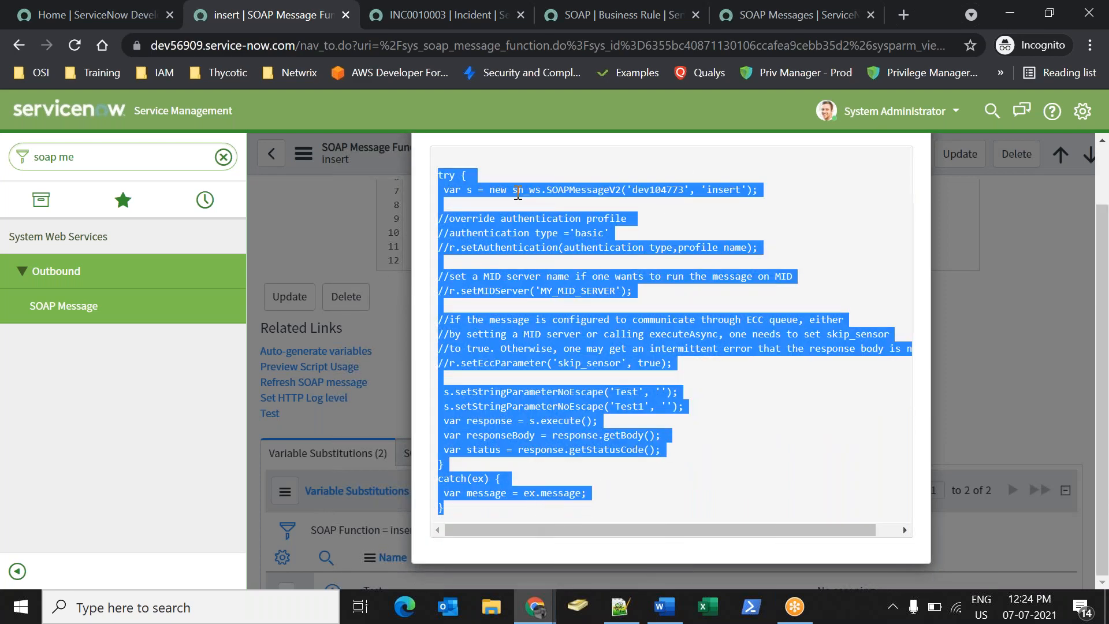
click(518, 22)
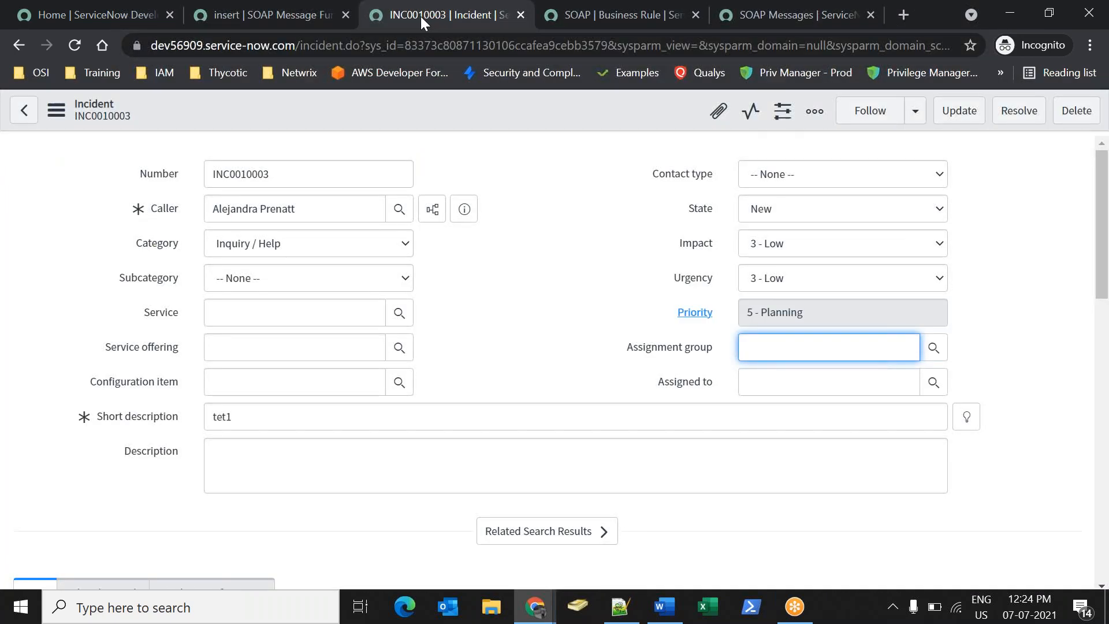
click(622, 27)
click(292, 259)
scroll(381, 373, down, 1)
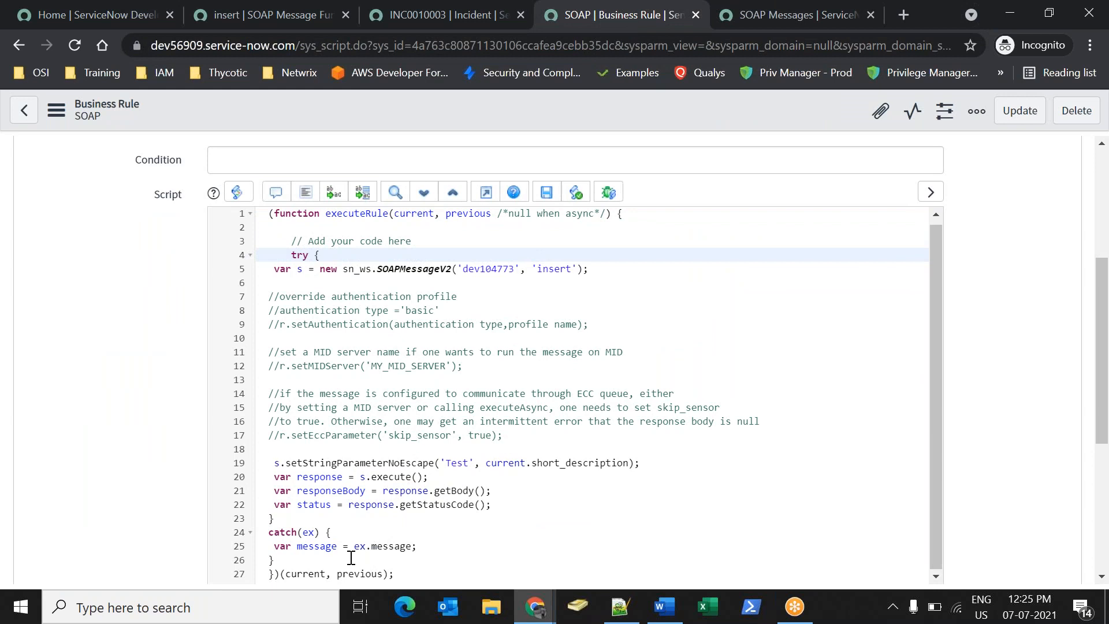
Paste the SOAPMessageV2 code and pass current.short_description as the Test parameter on line 19.
shift+click(351, 557)
key(ctrl+v)
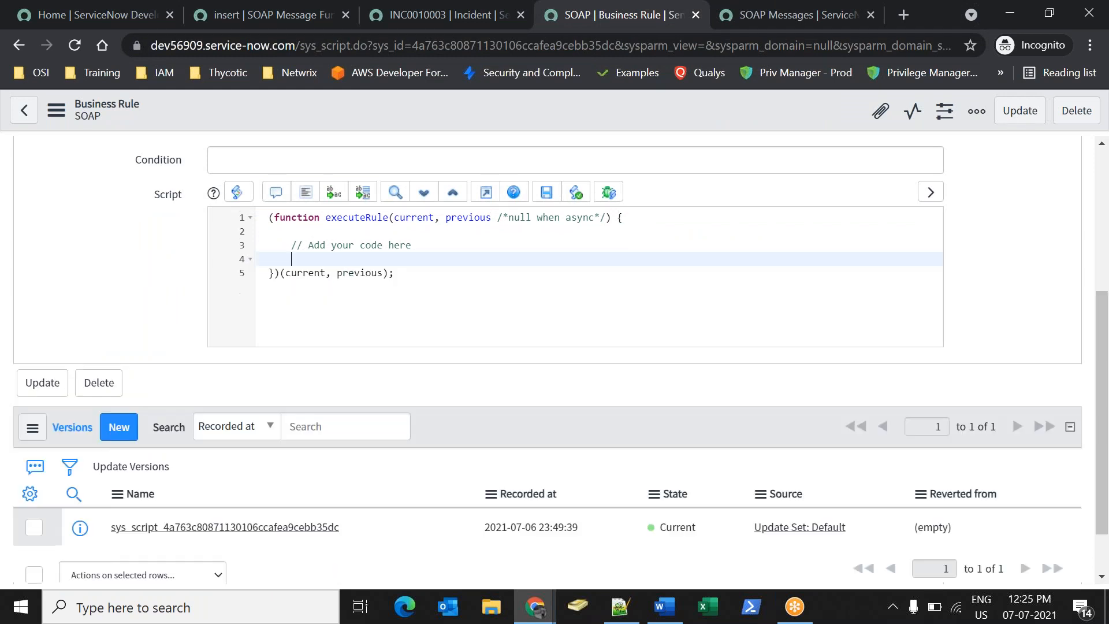
click(495, 467)
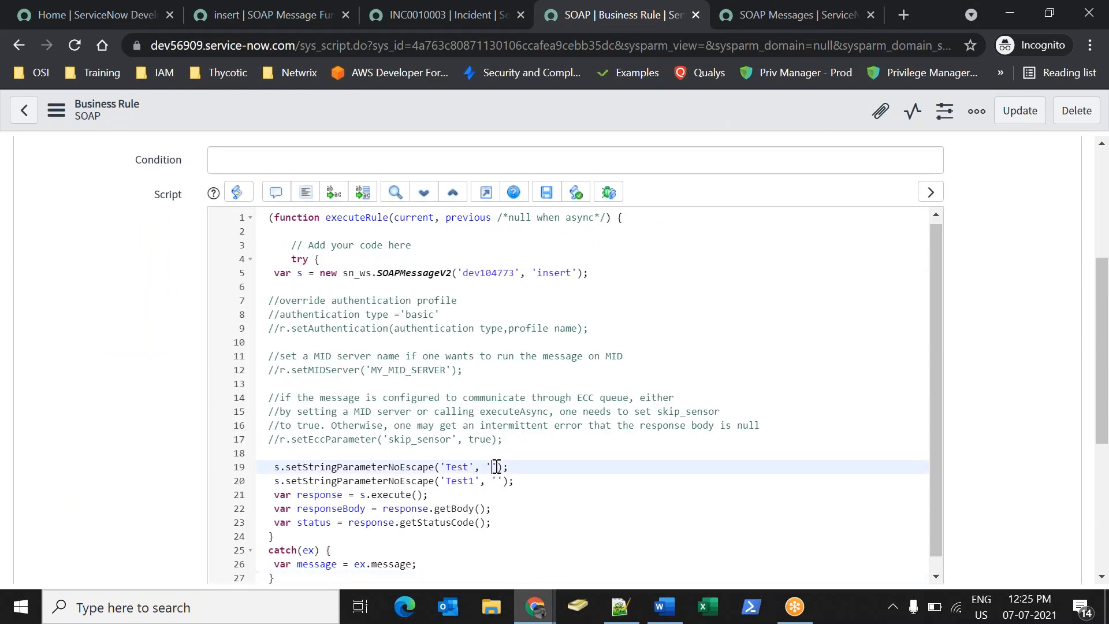
key(BackSpace)
text(current.sh)
key(Return)
Pass current.business_service as Test1 on line 20 and insert the business rule.
key(Down)
key(Left)
key(Left)
key(Left)
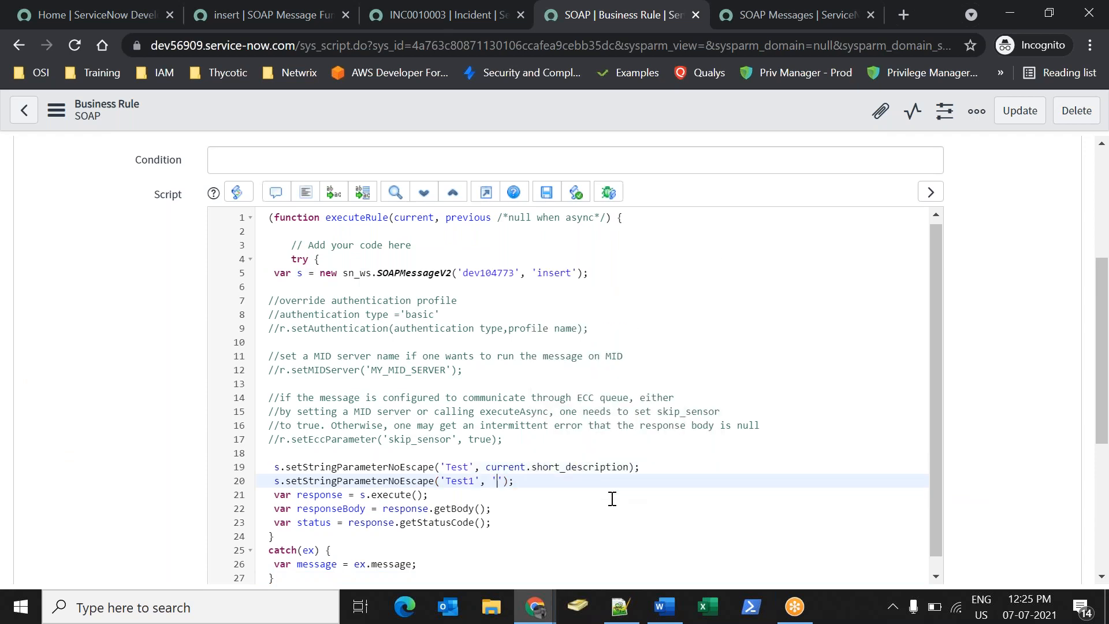
key(BackSpace)
text(current.b)
key(Down)
key(Return)
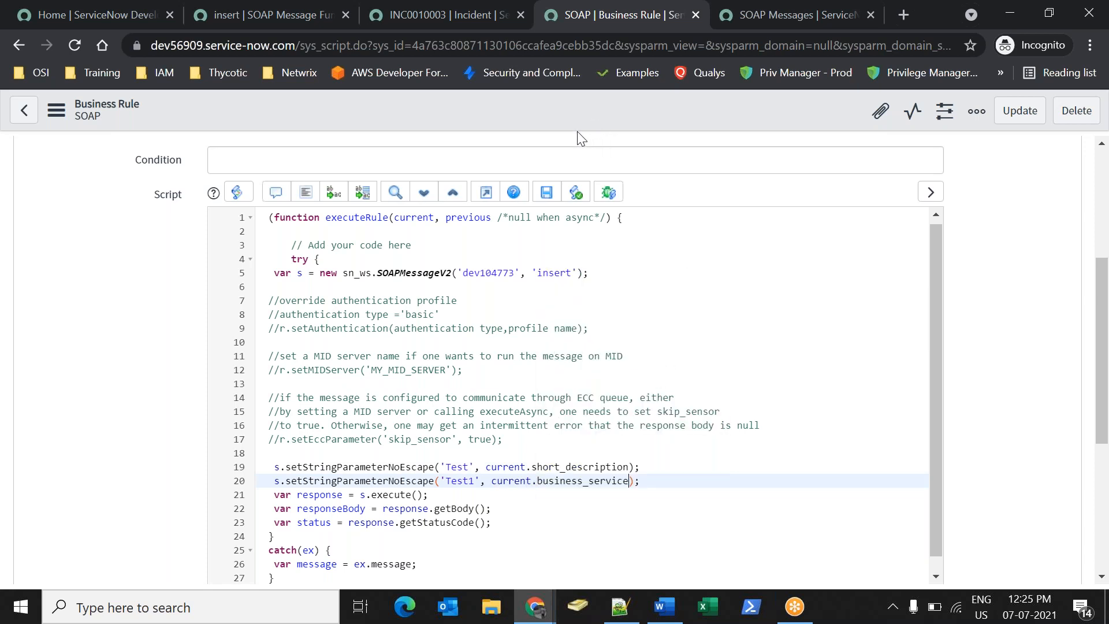
right_click(566, 111)
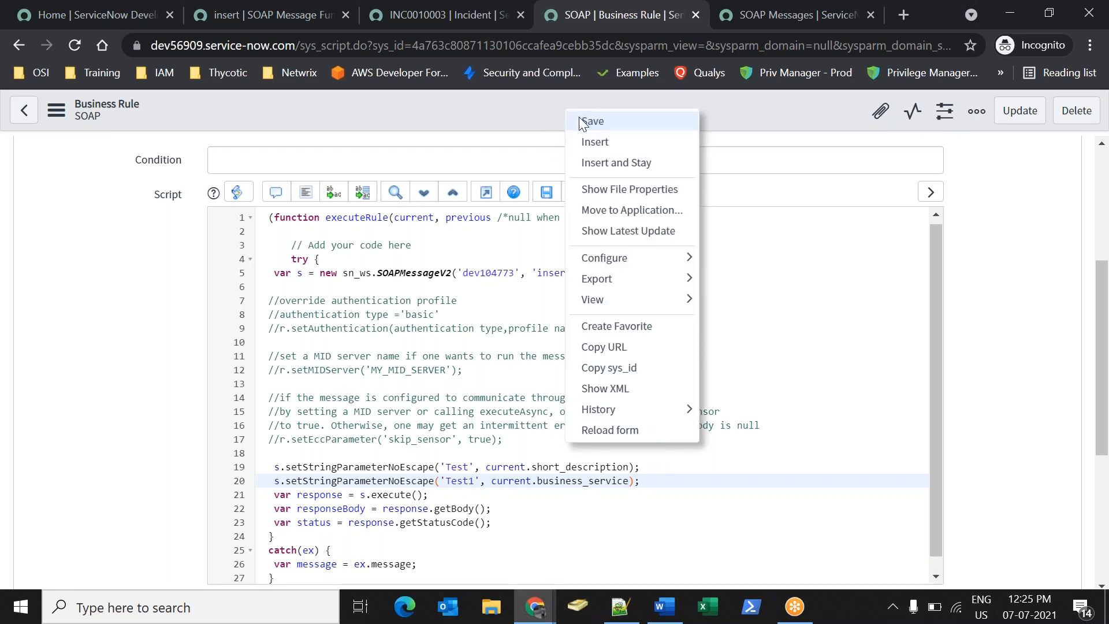
click(588, 142)
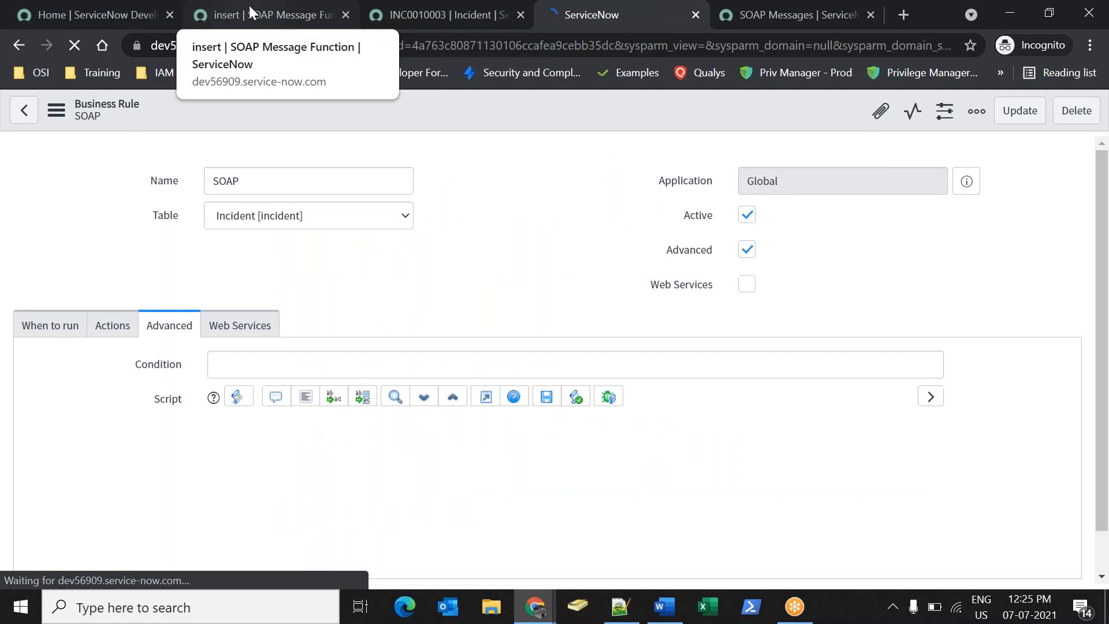
Open a new incident form by entering incident.do in the navigator filter.
click(229, 14)
click(139, 156)
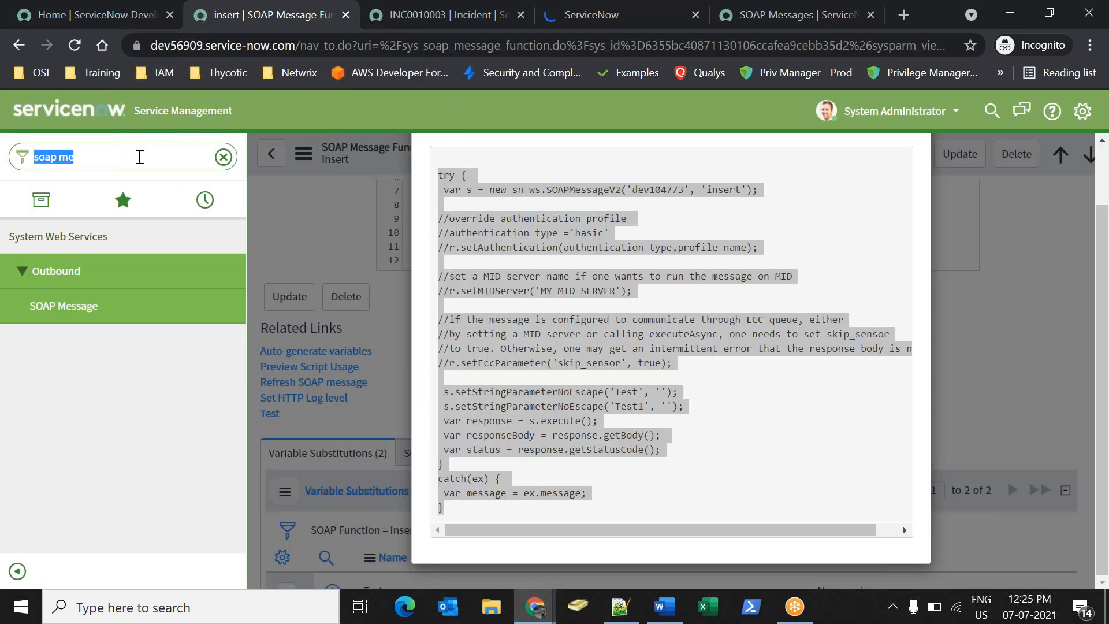
text(incient)
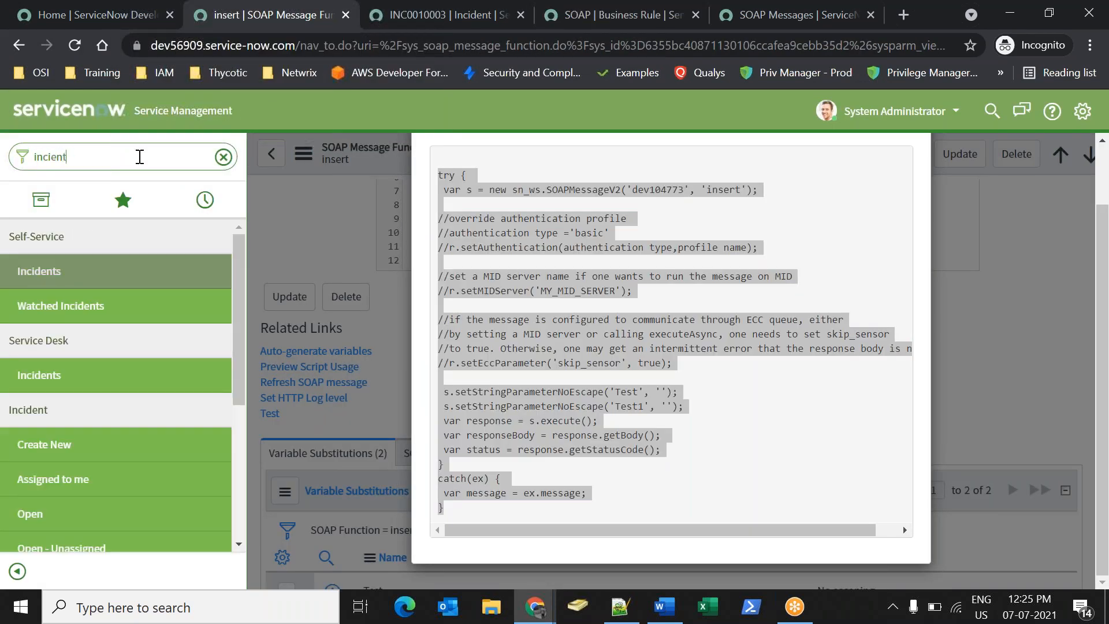
key(BackSpace)
key(BackSpace)
text(dent.do)
key(Return)
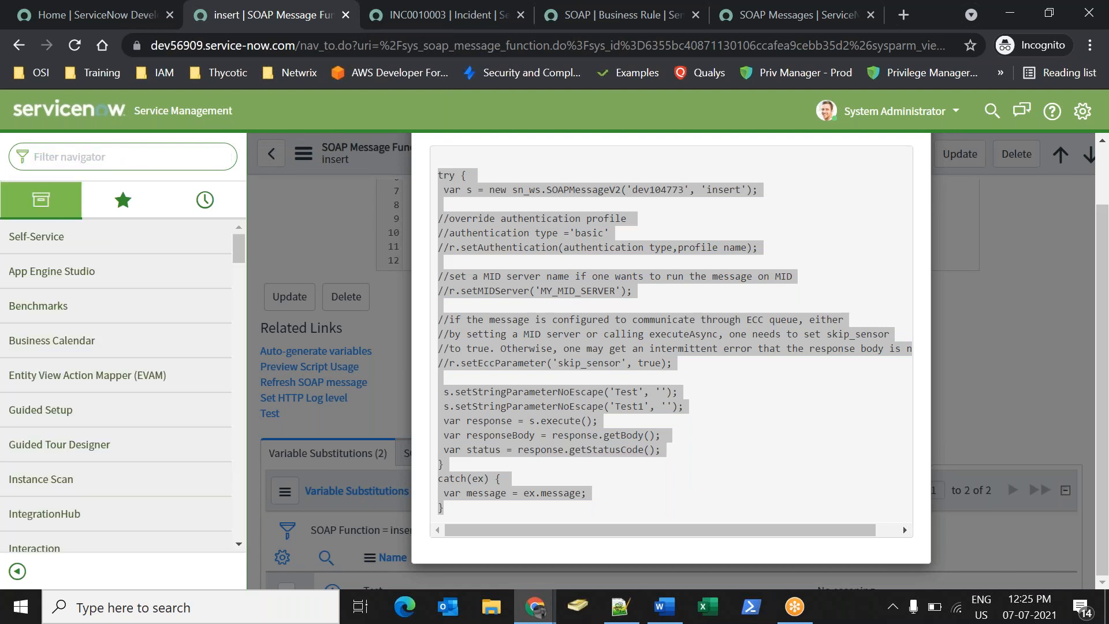
Pick a caller and enter the short description 'I am from SOAP Test111'.
click(559, 253)
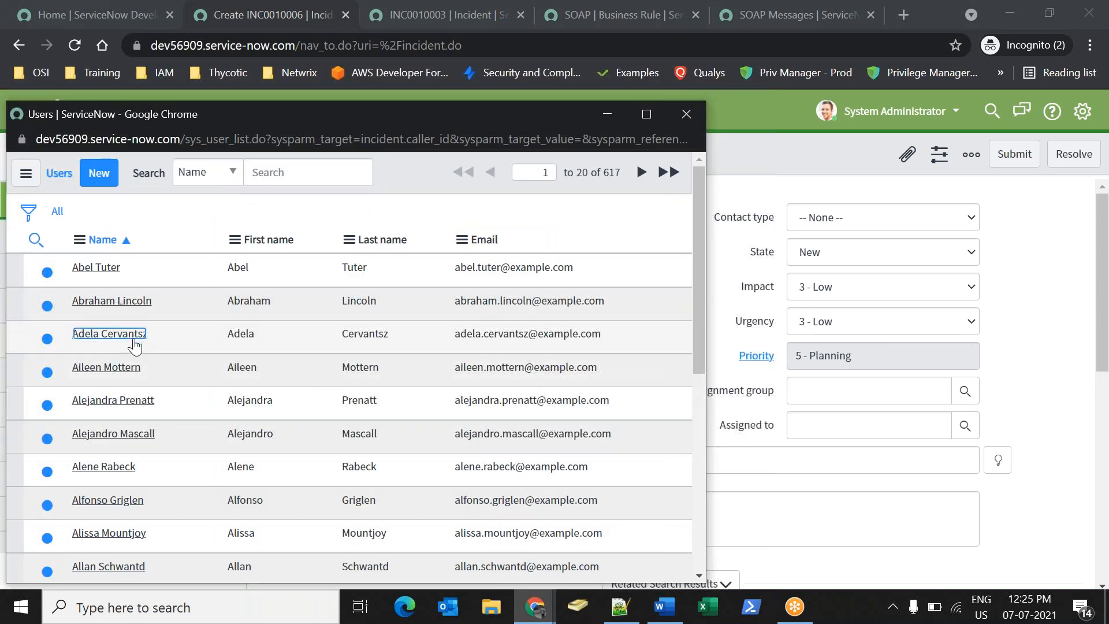
click(127, 344)
click(562, 460)
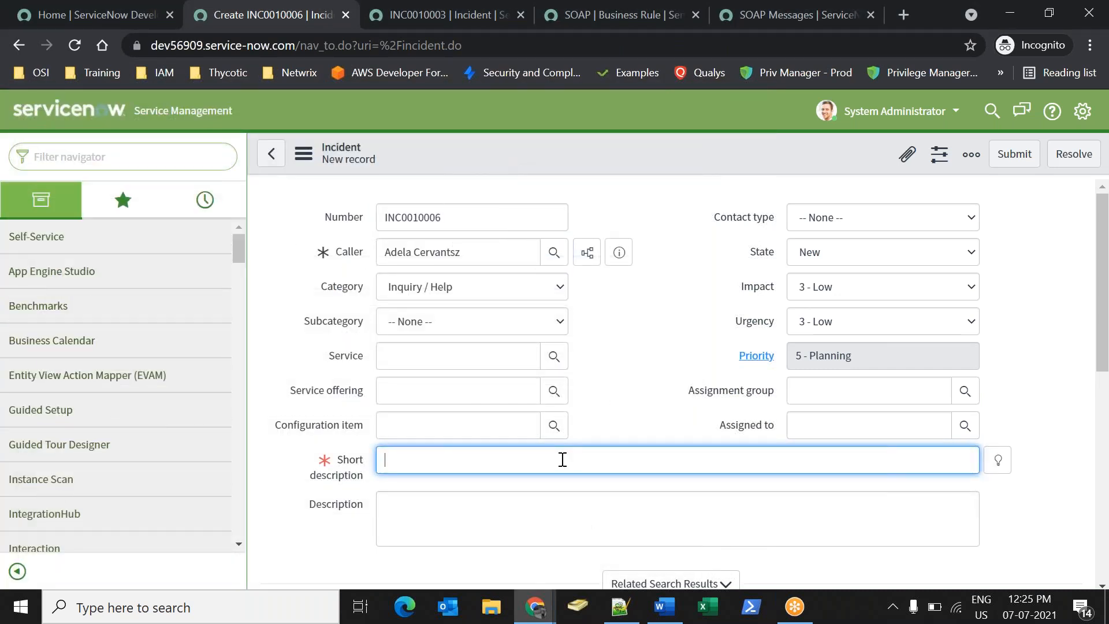
text(I am from SOAP Test111)
Set the service to SAP Enterprise Services and save incident INC0010006.
click(553, 361)
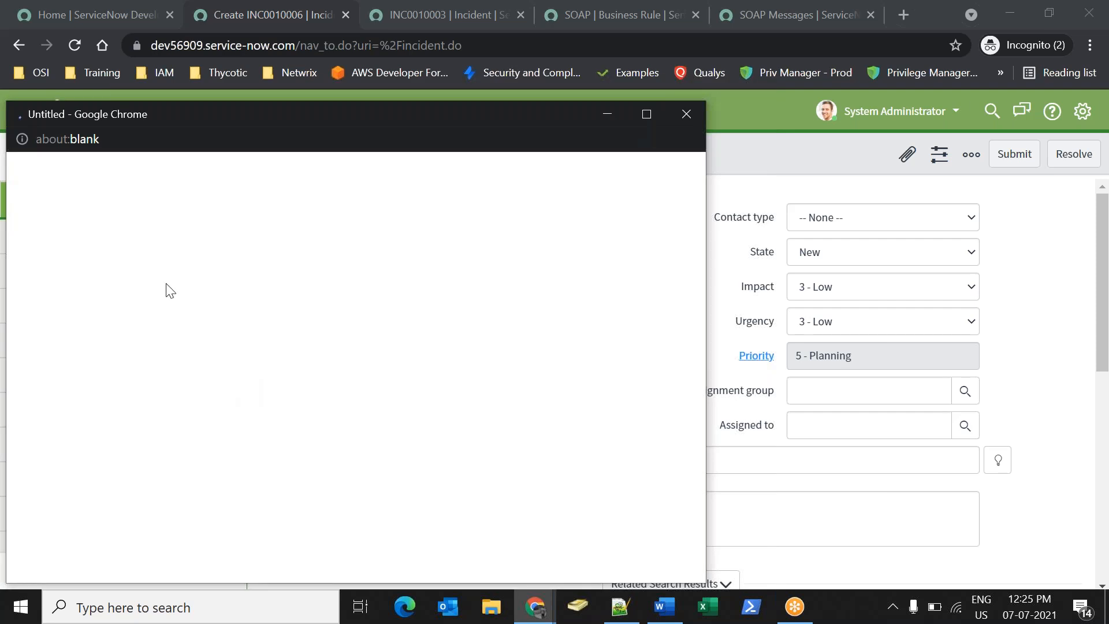
click(99, 353)
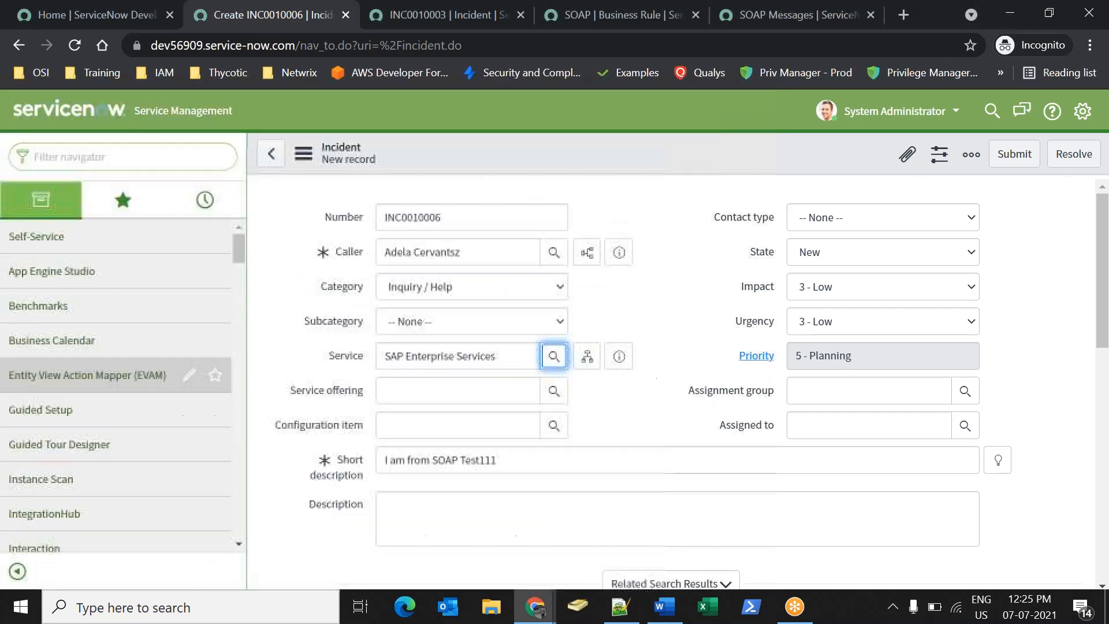
right_click(659, 167)
click(674, 173)
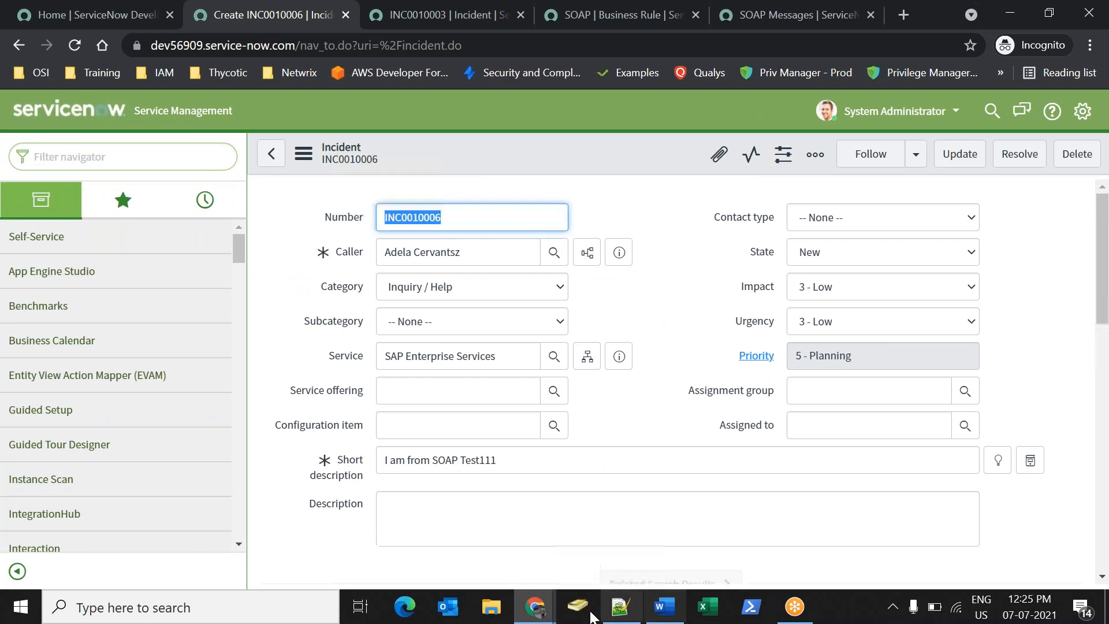
Open the incident list on the dev104773 instance via incident.list.
mouse_move(537, 612)
click(442, 537)
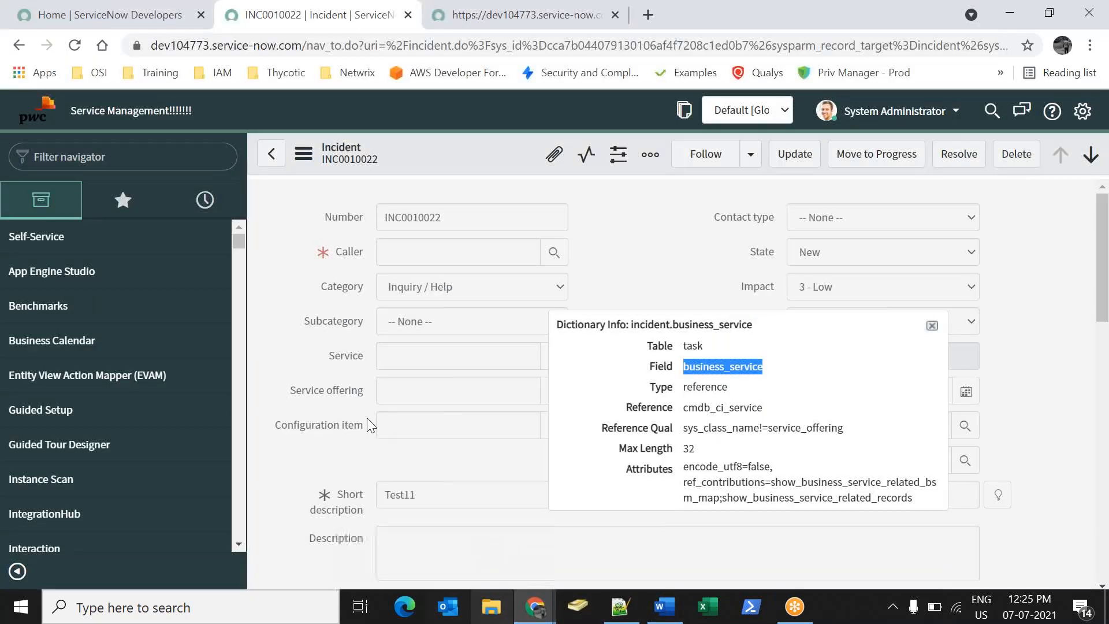
text(incident.)
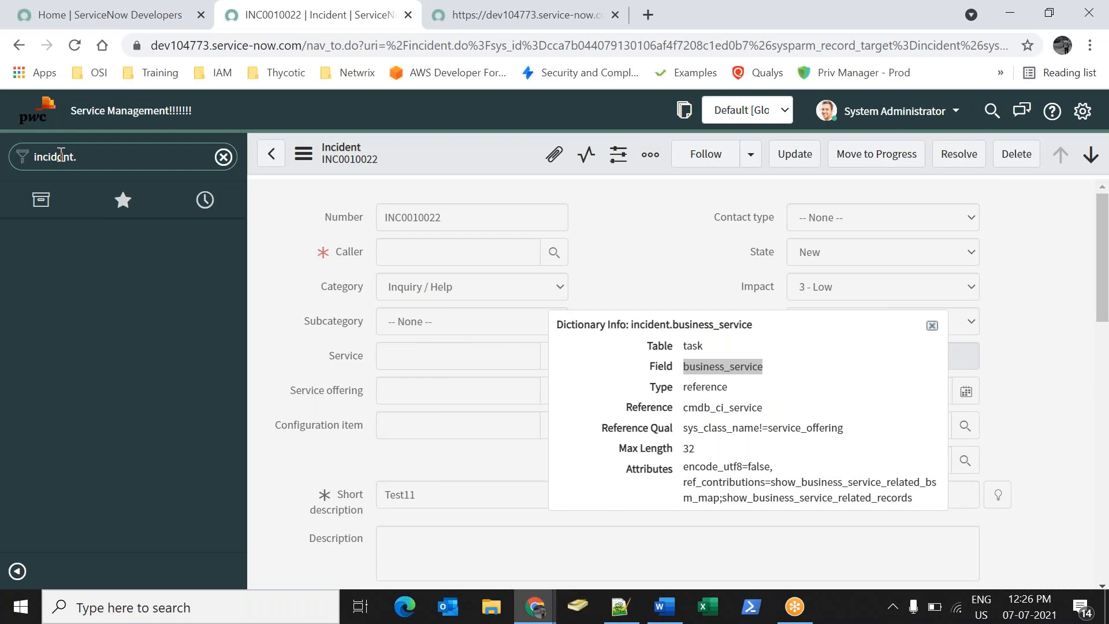
text(list)
key(Return)
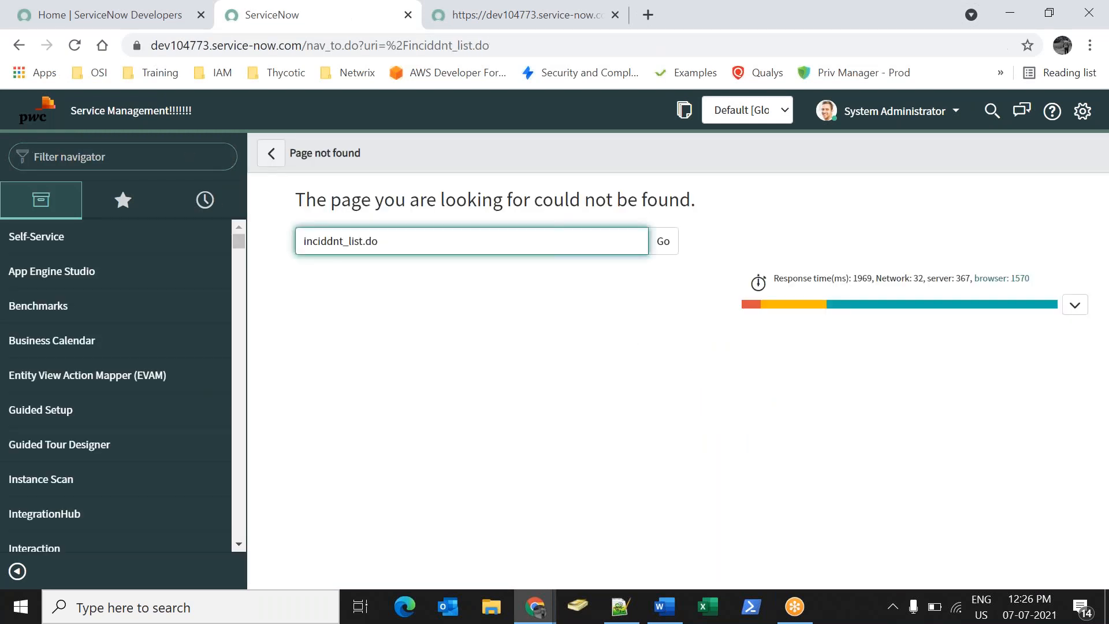
click(113, 149)
text(incident.list)
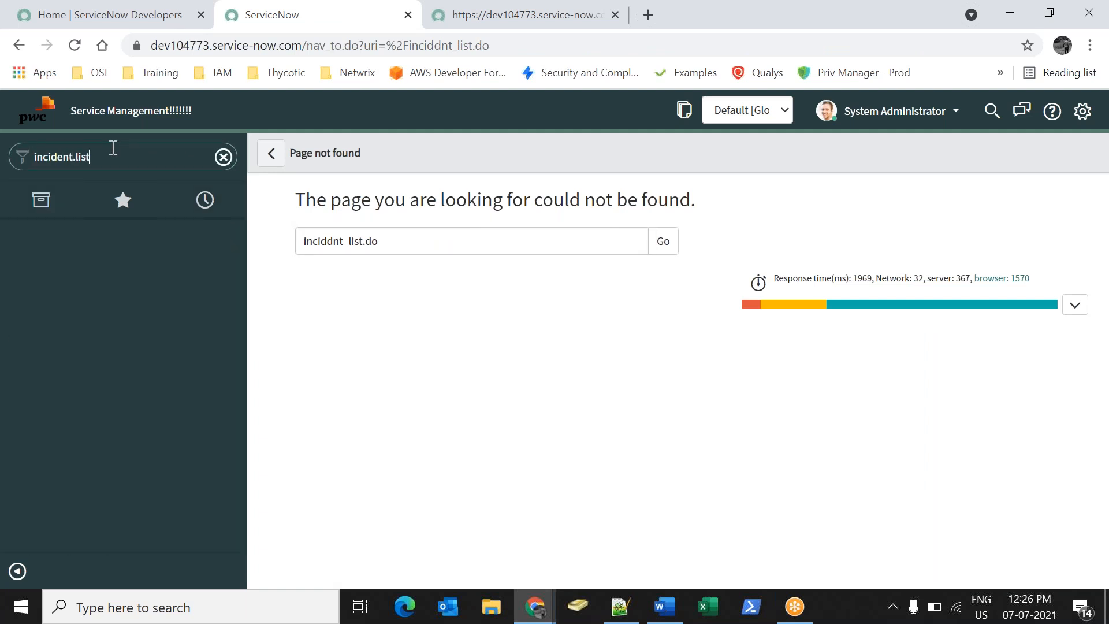
key(Return)
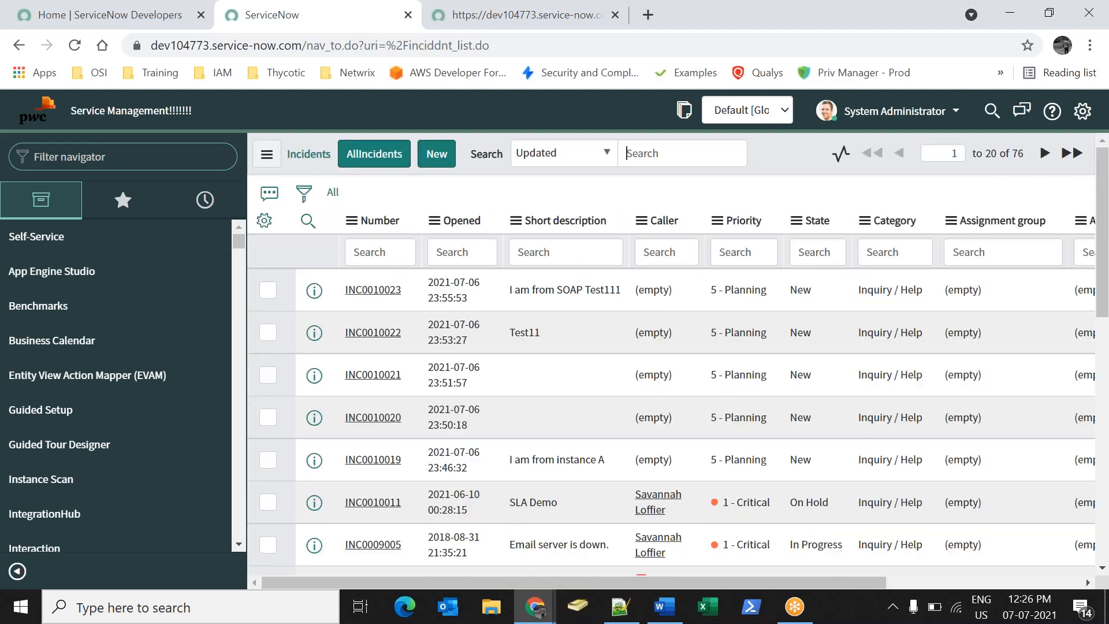
Open INC0010023 and confirm it carries 'I am from SOAP Test111' and SAP Enterprise Services.
drag(622, 290, 455, 281)
click(368, 291)
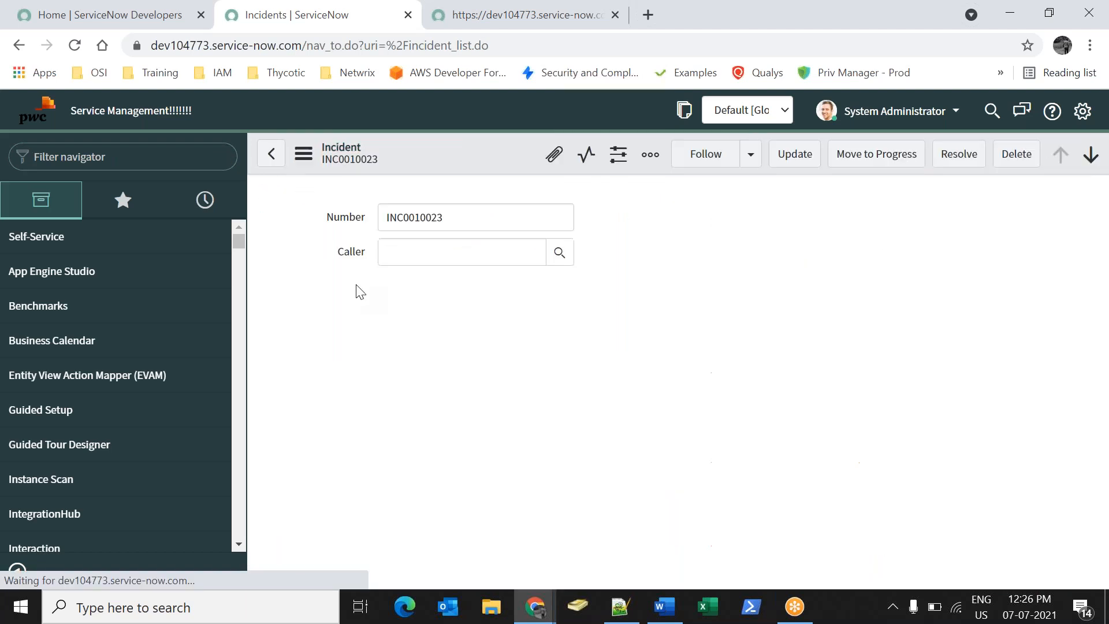
click(289, 355)
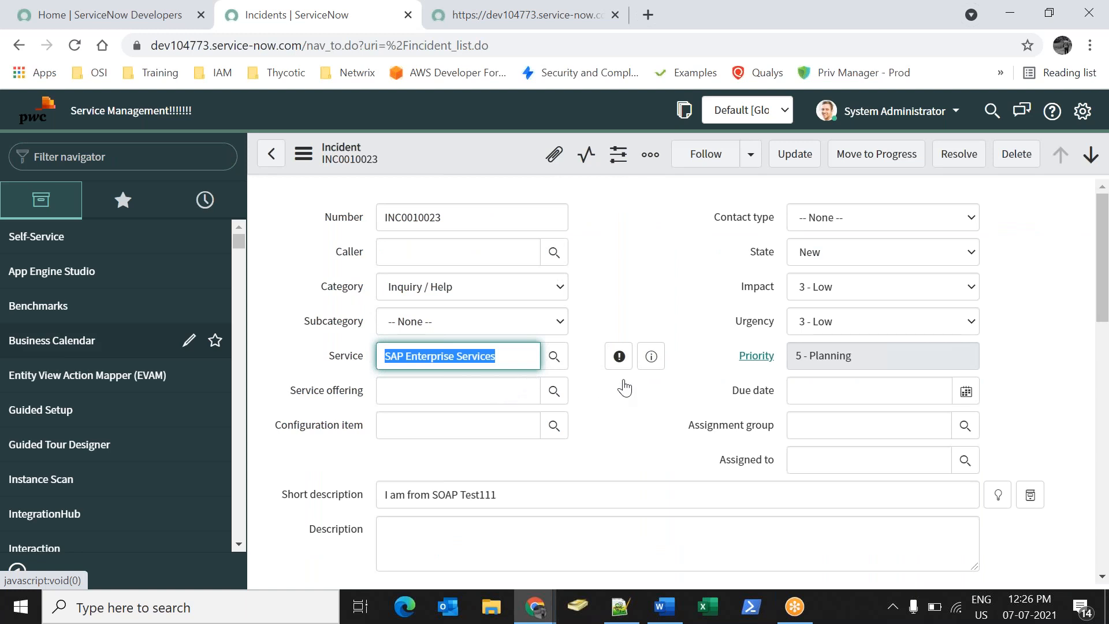
click(603, 452)
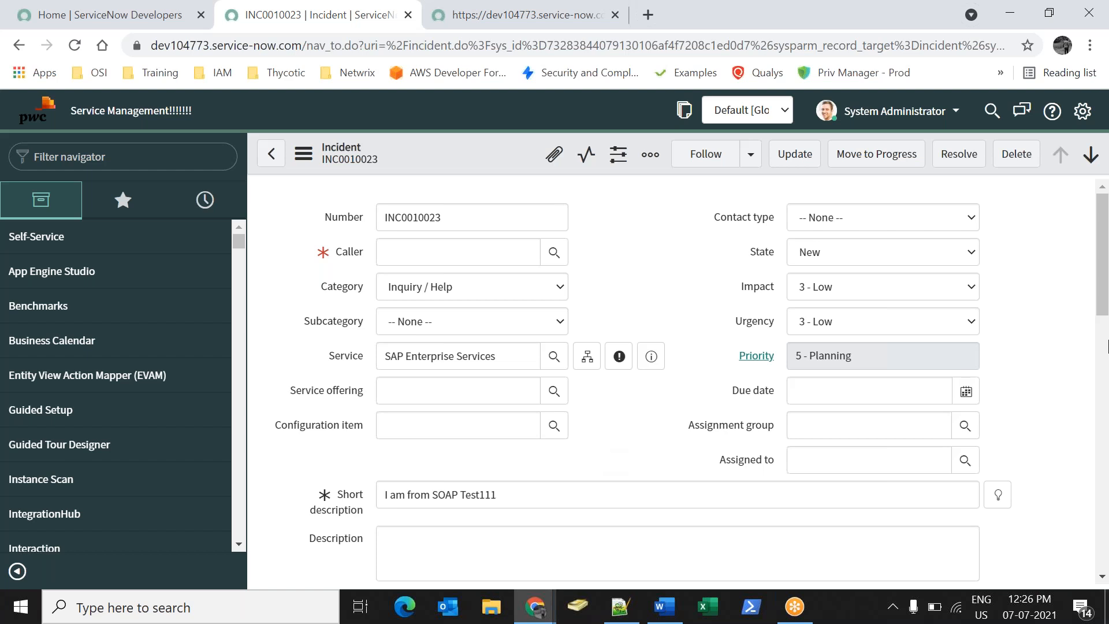
click(766, 16)
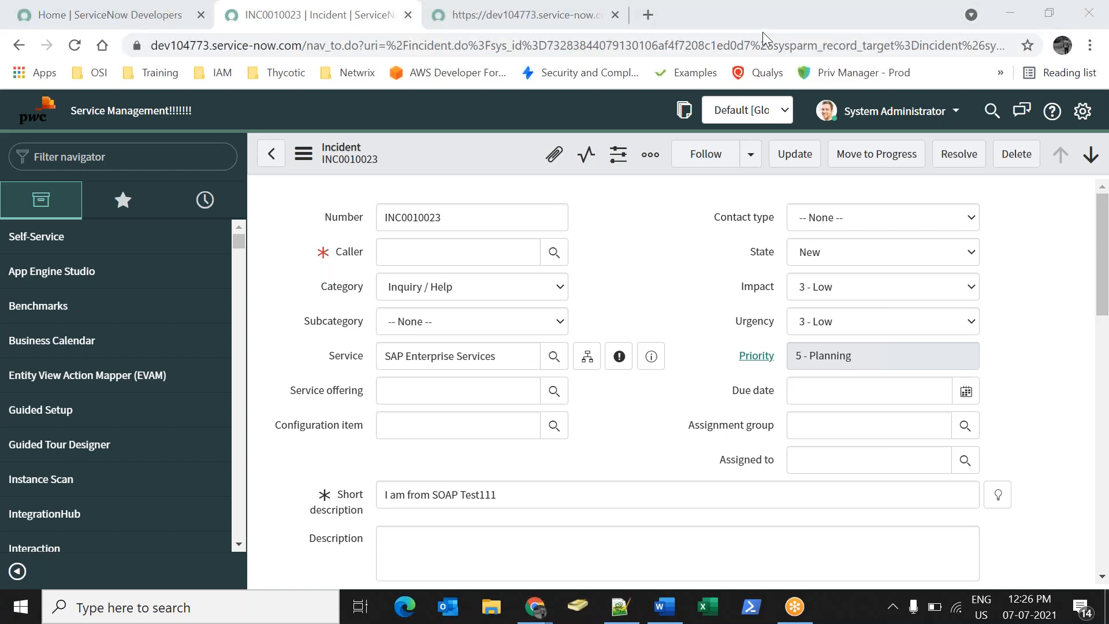